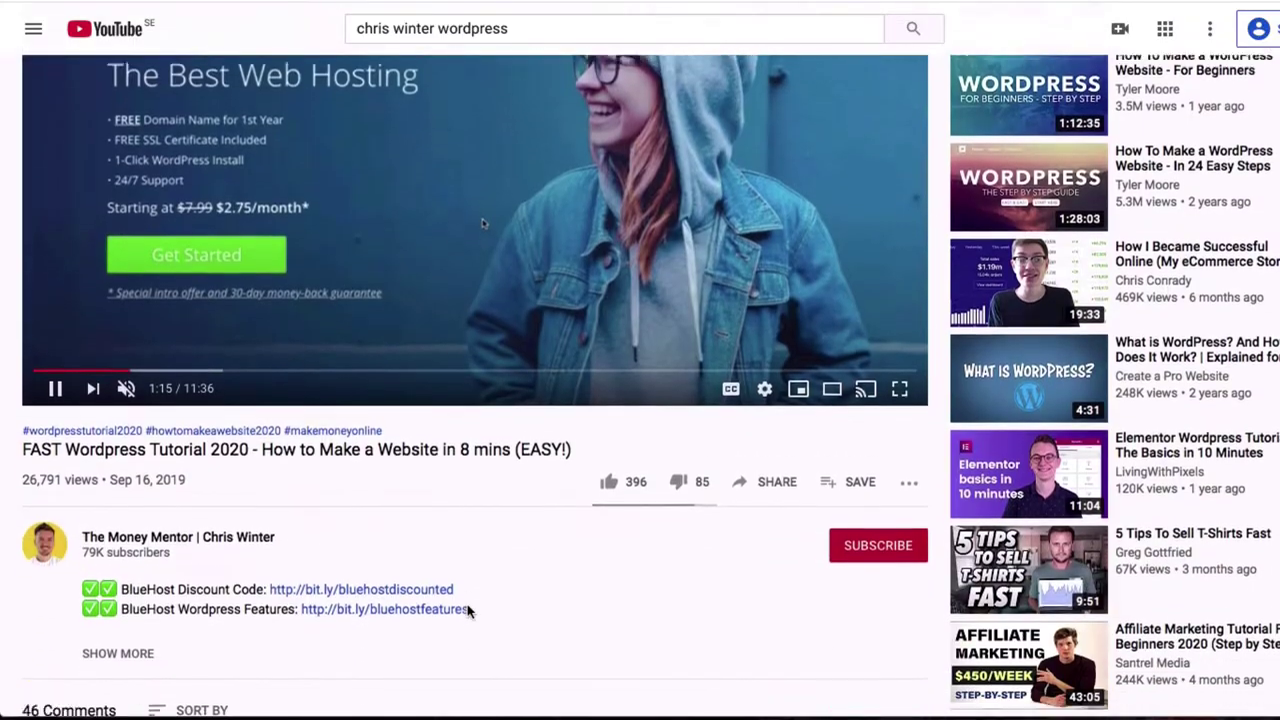
Step: Open the BlueHost discount link from the video description, then get started with web hosting on the Basic plan
scroll(466, 606, "down", 3)
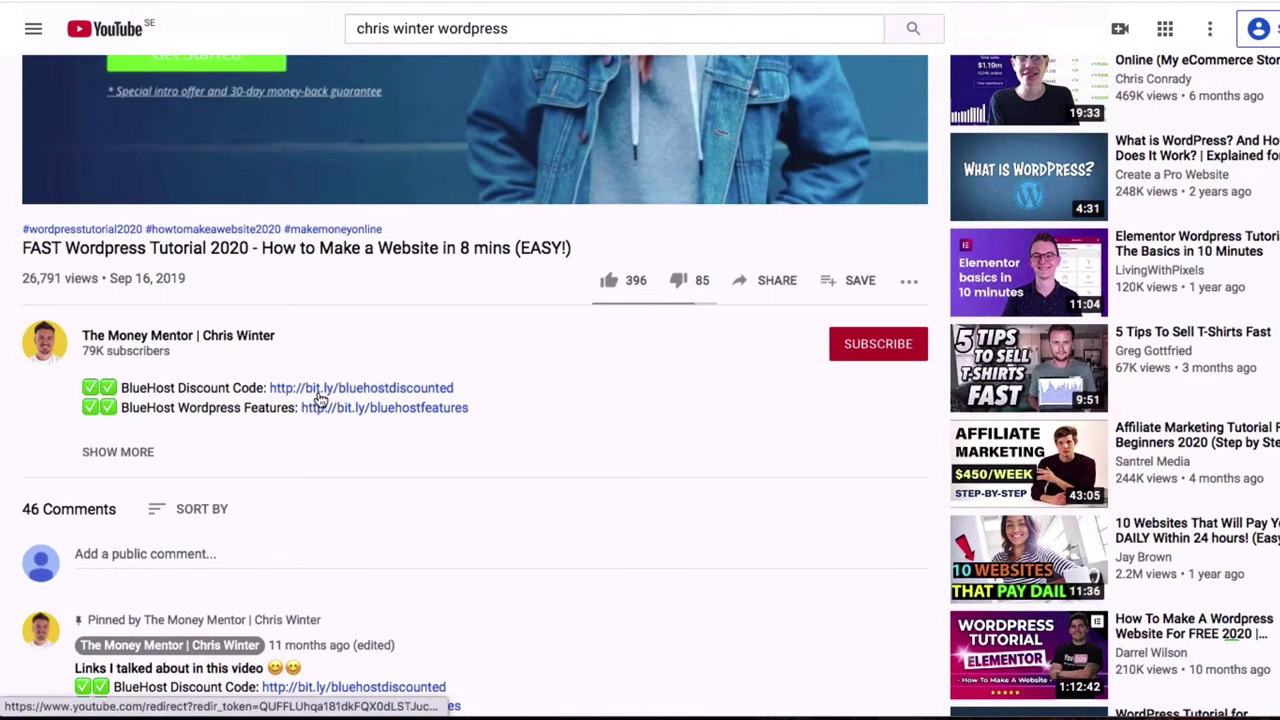
left_click(318, 393)
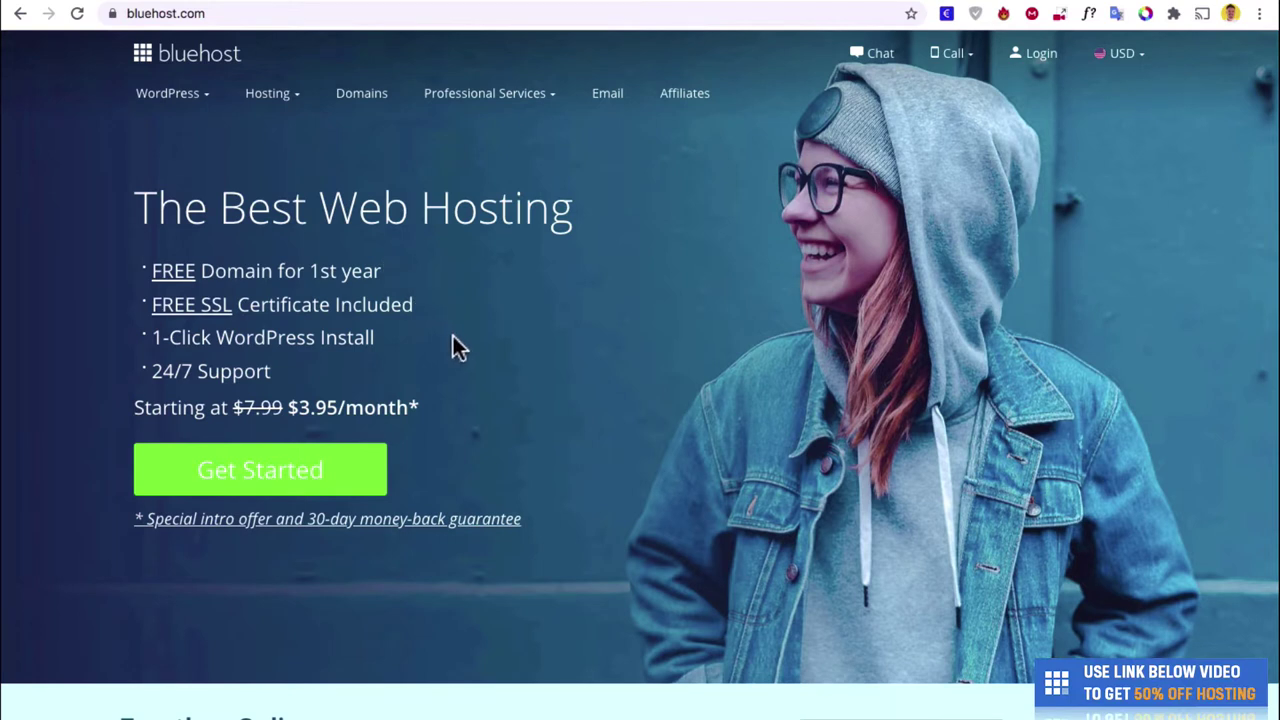
left_click(373, 484)
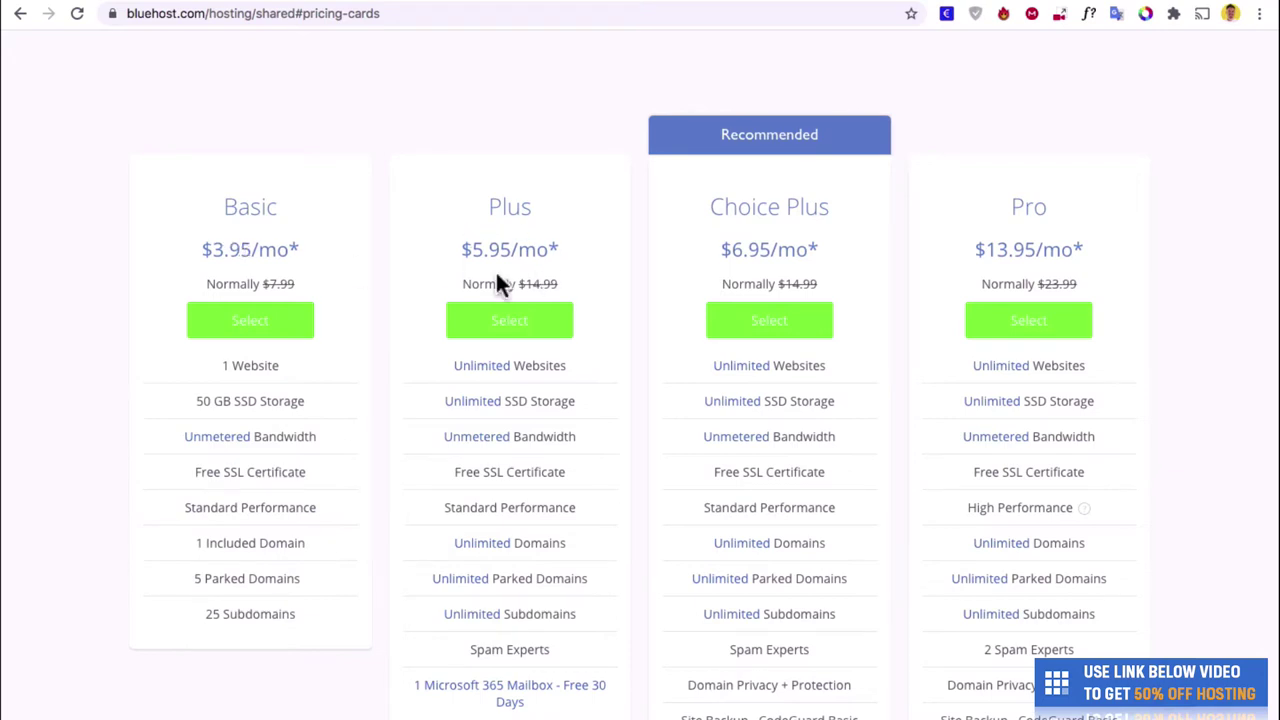
left_click(300, 340)
Step: Create a new domain using the site owner's full name without spaces and the .online ending
left_click(423, 408)
type("chriswinter")
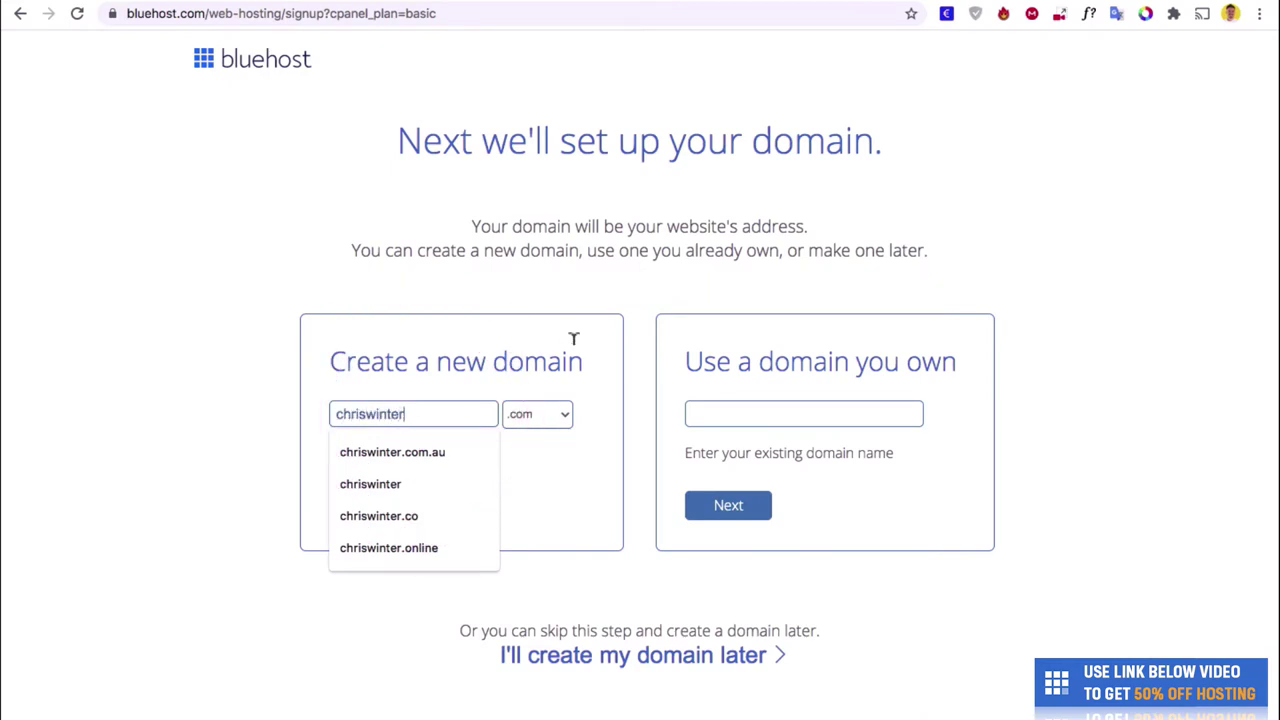
left_click(560, 414)
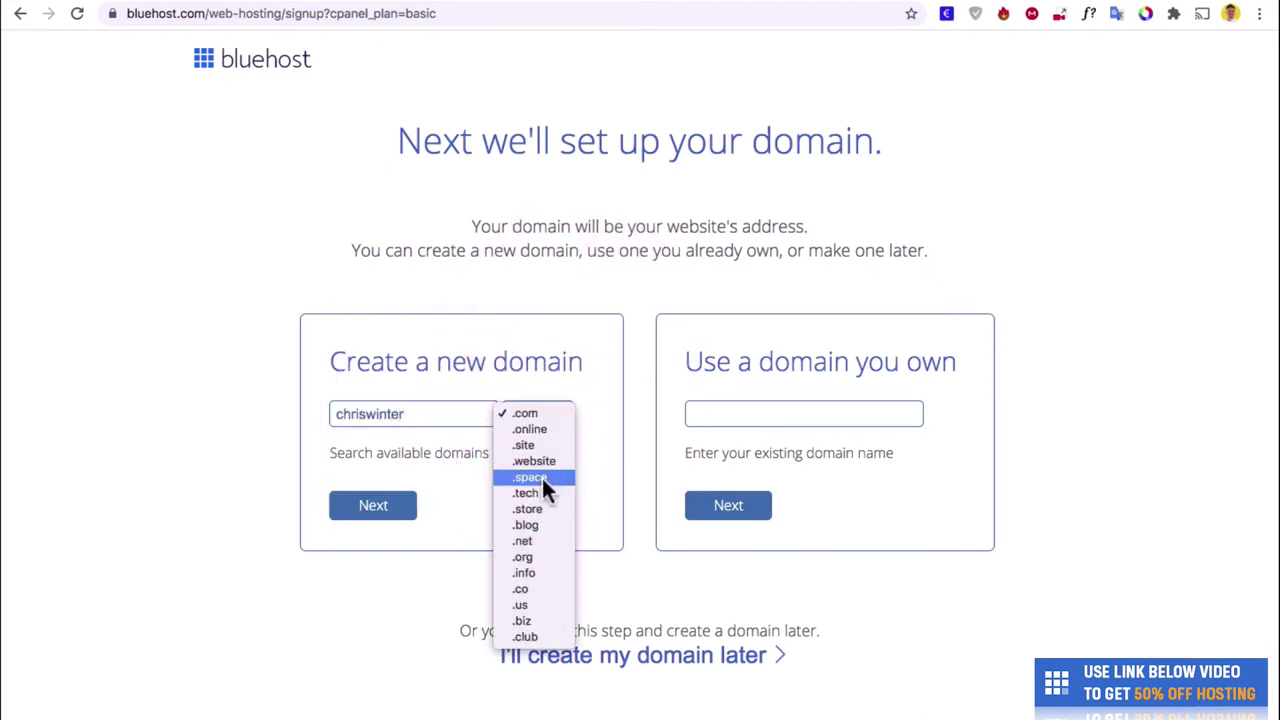
left_click(539, 430)
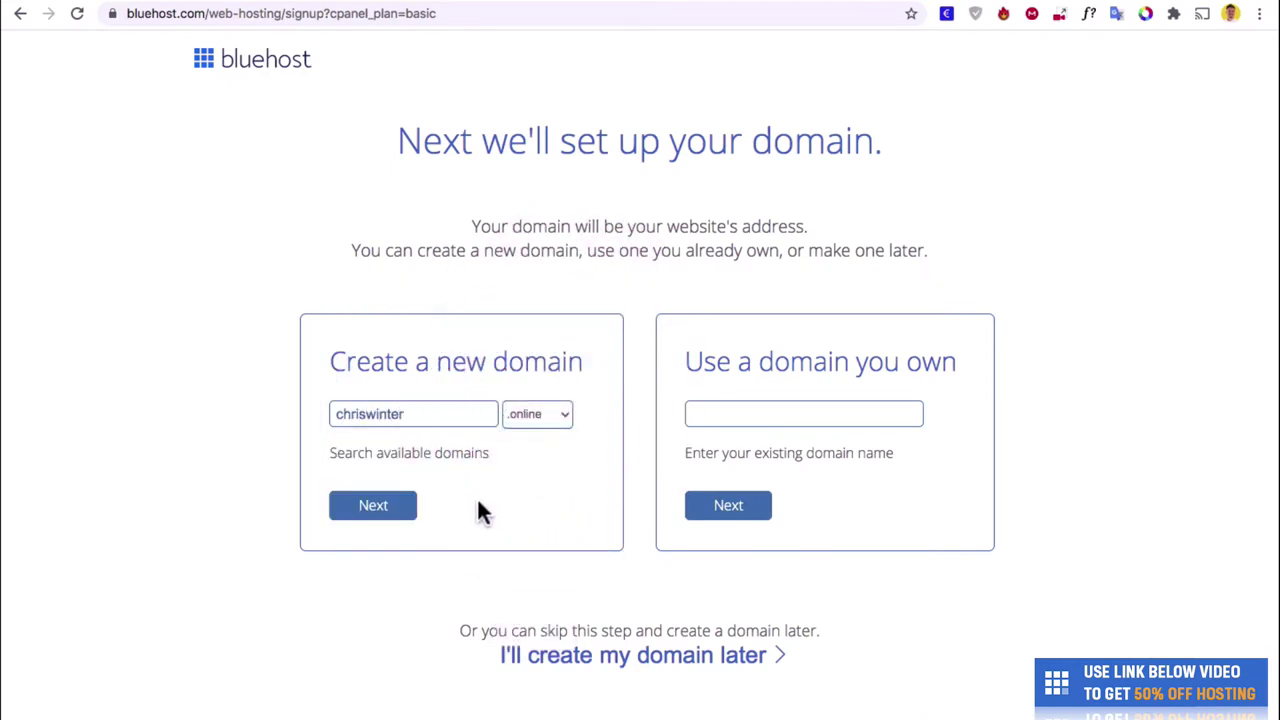
left_click(389, 512)
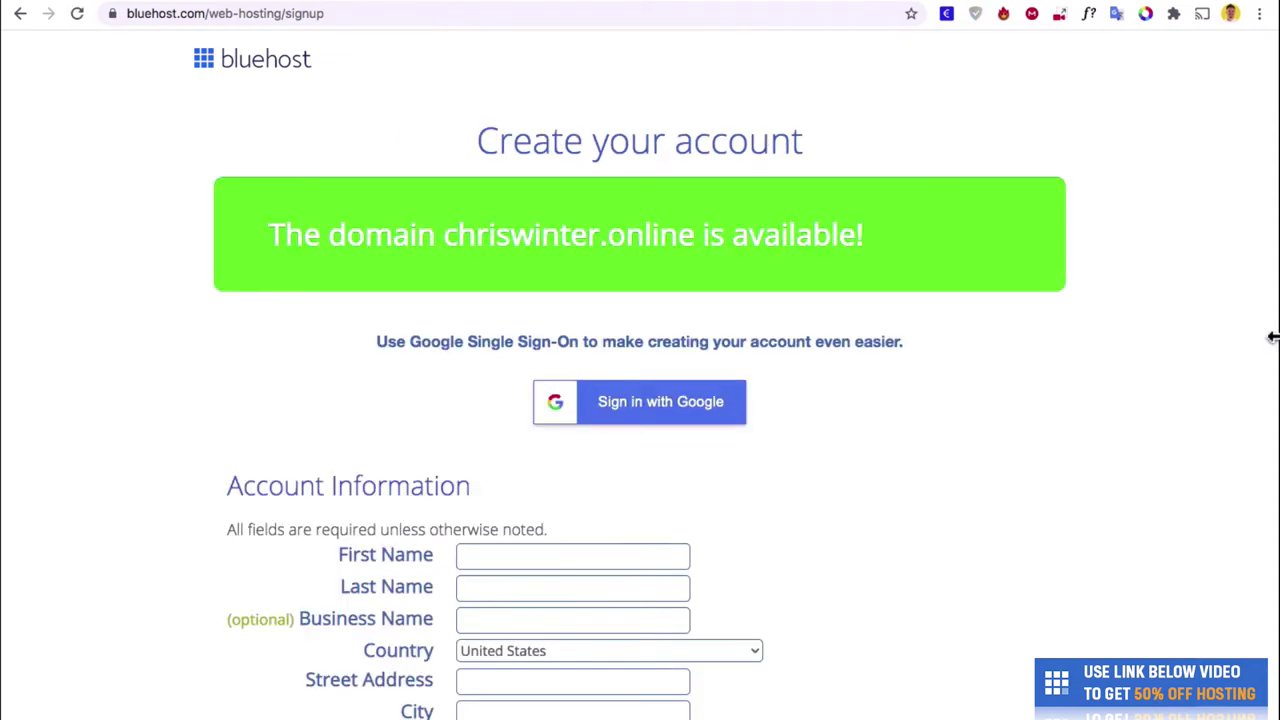
Step: Set the account plan in the package information to Basic 12 Month Price - $5.95/mo
scroll(1240, 400, "down", 4)
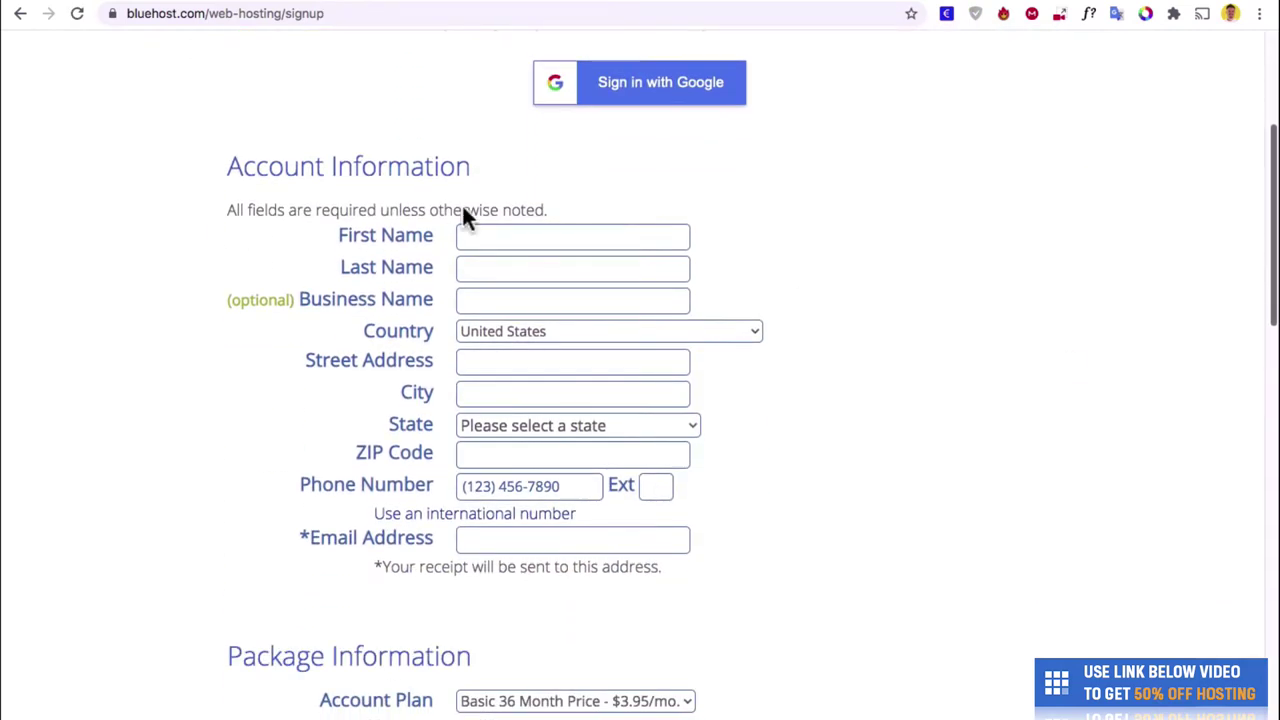
scroll(600, 218, "down", 6)
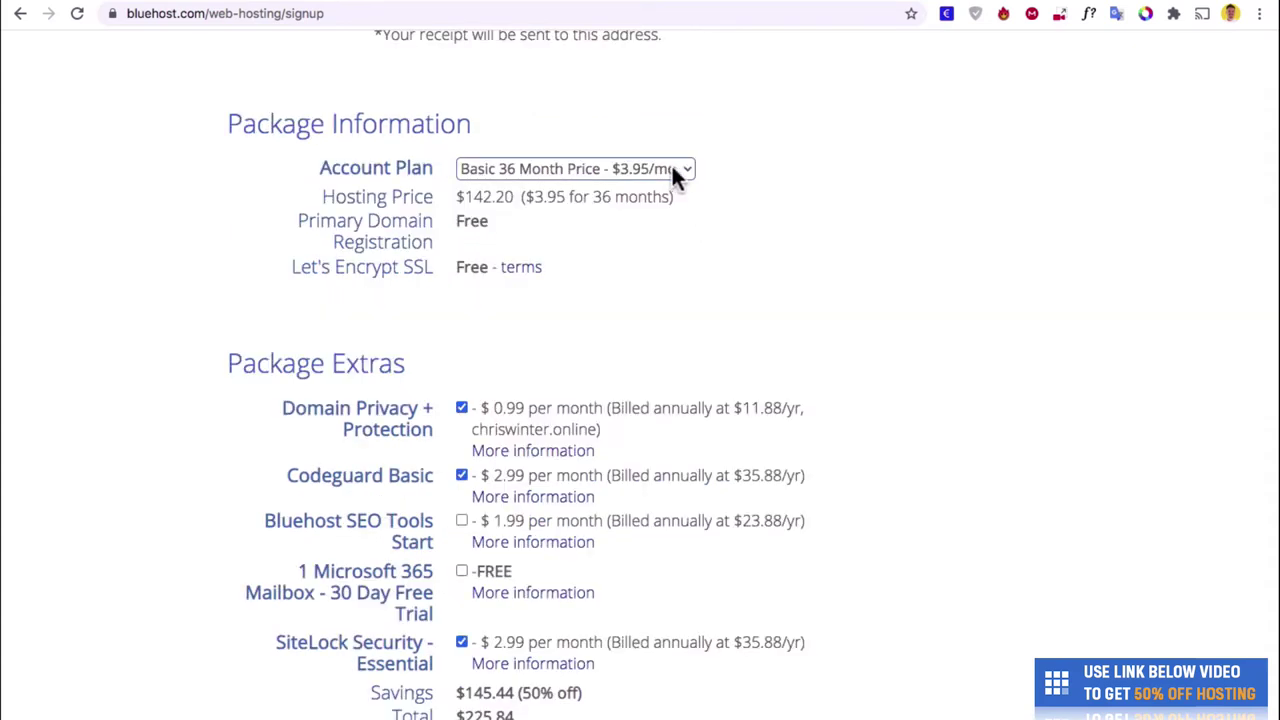
left_click(673, 172)
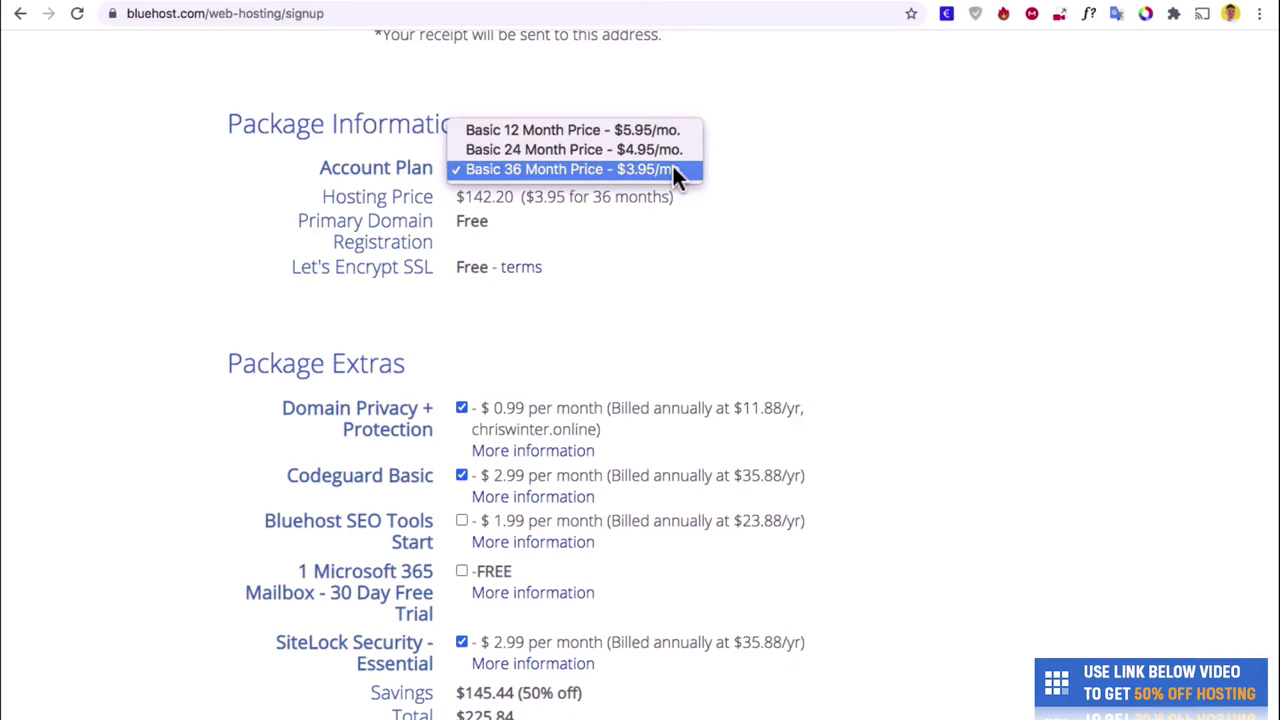
left_click(662, 134)
Step: Remove the Domain Privacy + Protection, Codeguard Basic and SiteLock Security - Essential package extras
scroll(700, 190, "down", 3)
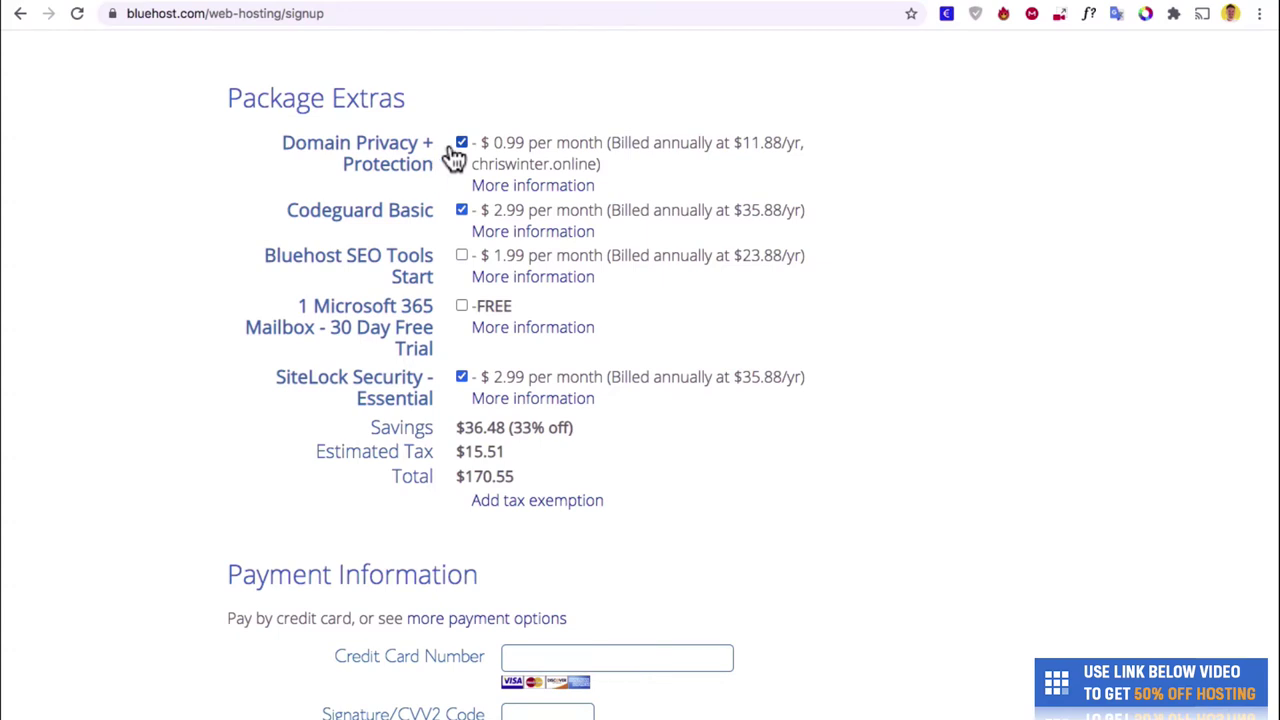
left_click(461, 143)
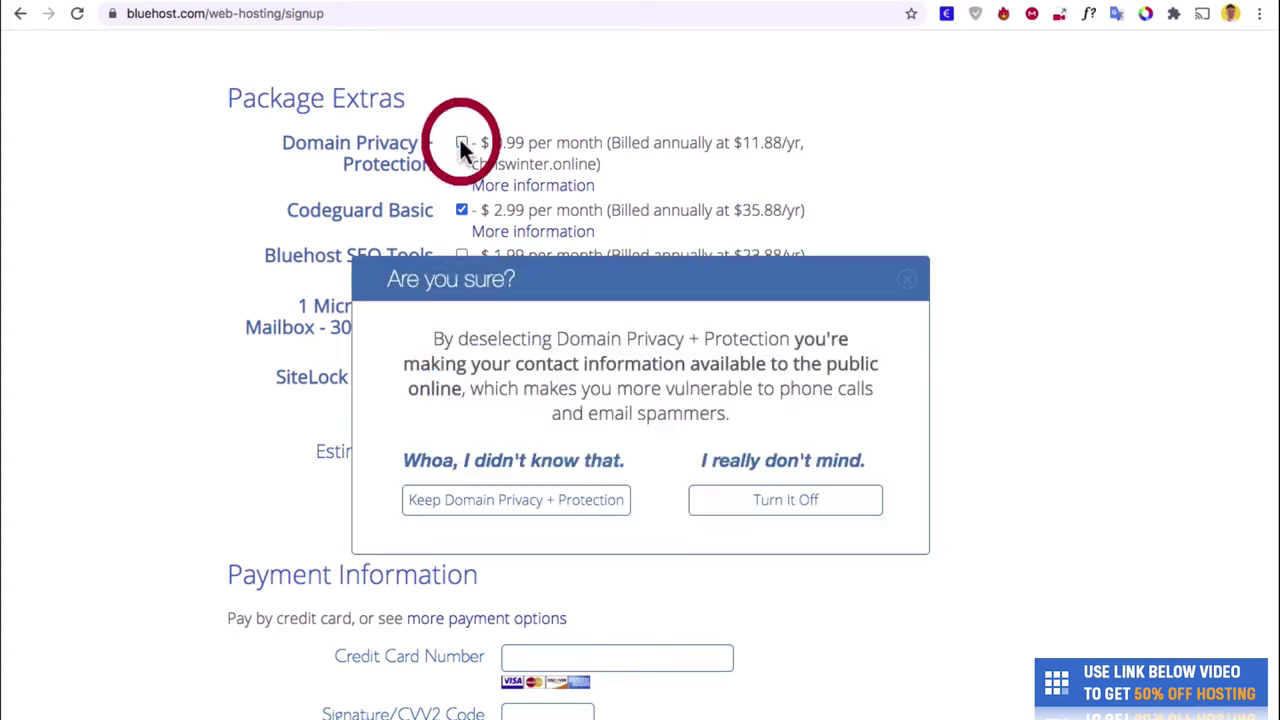
left_click(760, 502)
left_click(461, 209)
left_click(461, 376)
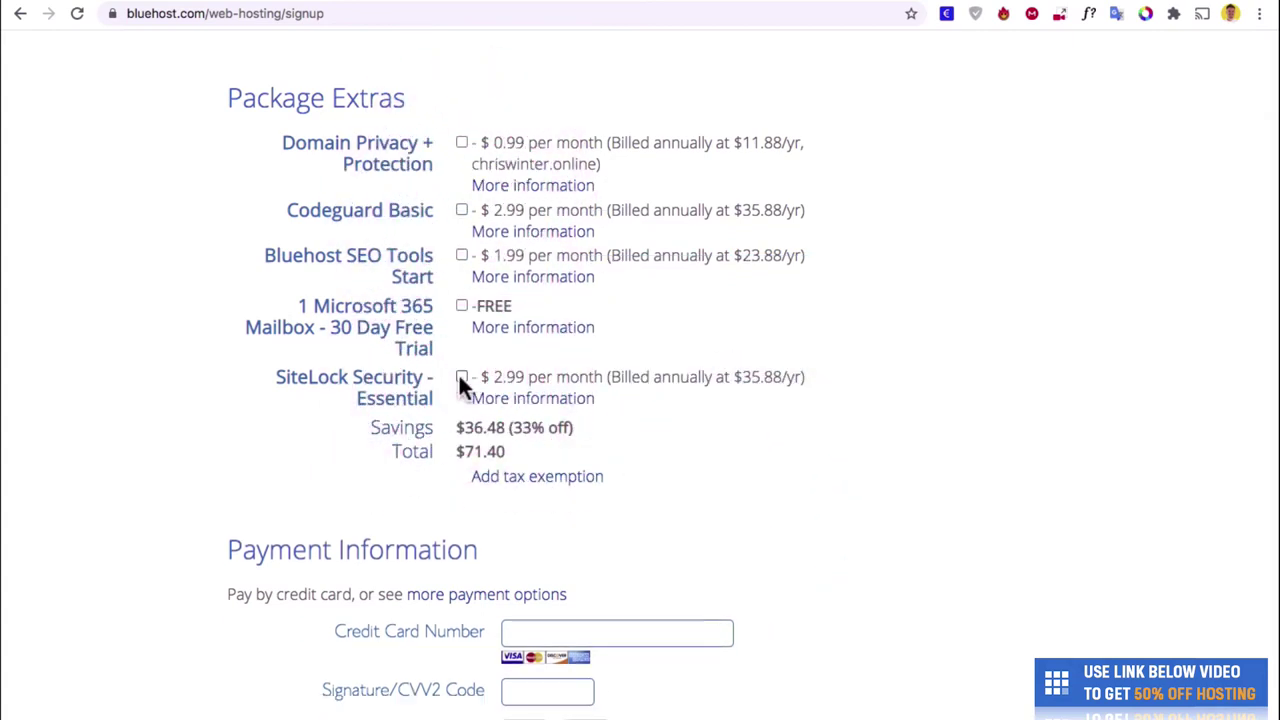
Step: Agree to the Terms of Service and Cancellation Policy below the payment information and submit the hosting order
scroll(711, 374, "down", 5)
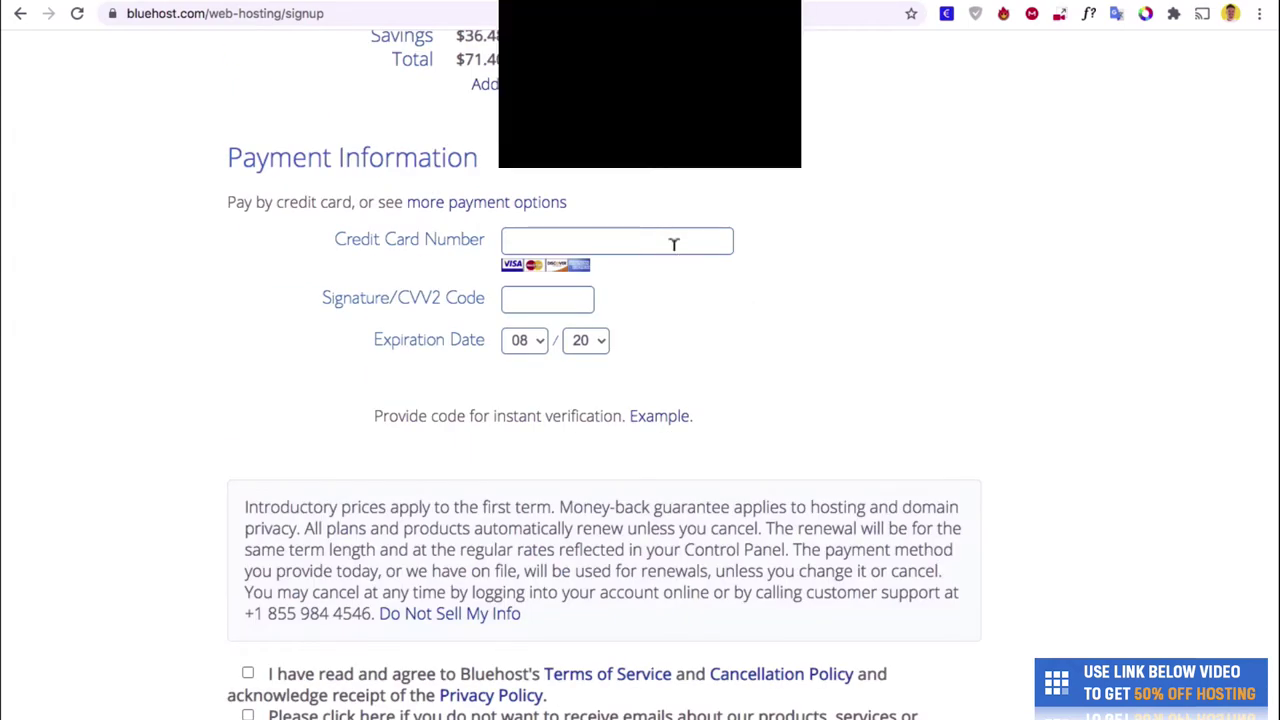
scroll(674, 242, "down", 3)
left_click(248, 453)
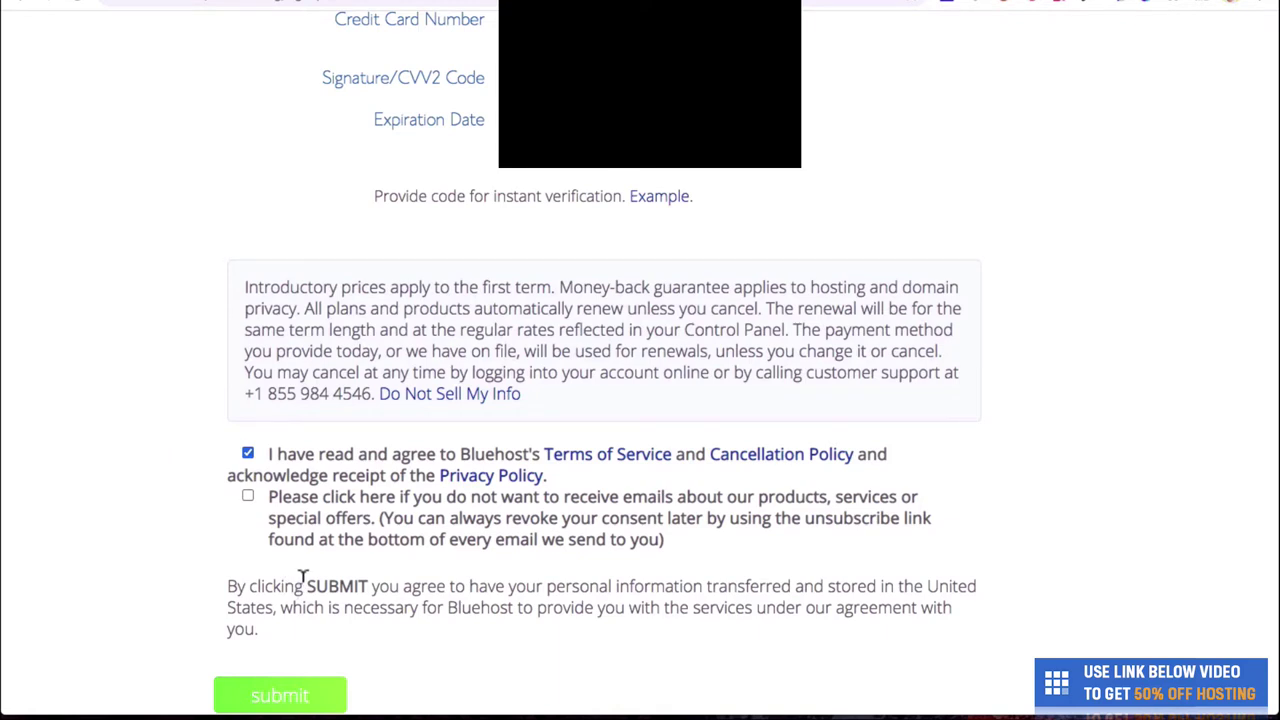
left_click(305, 697)
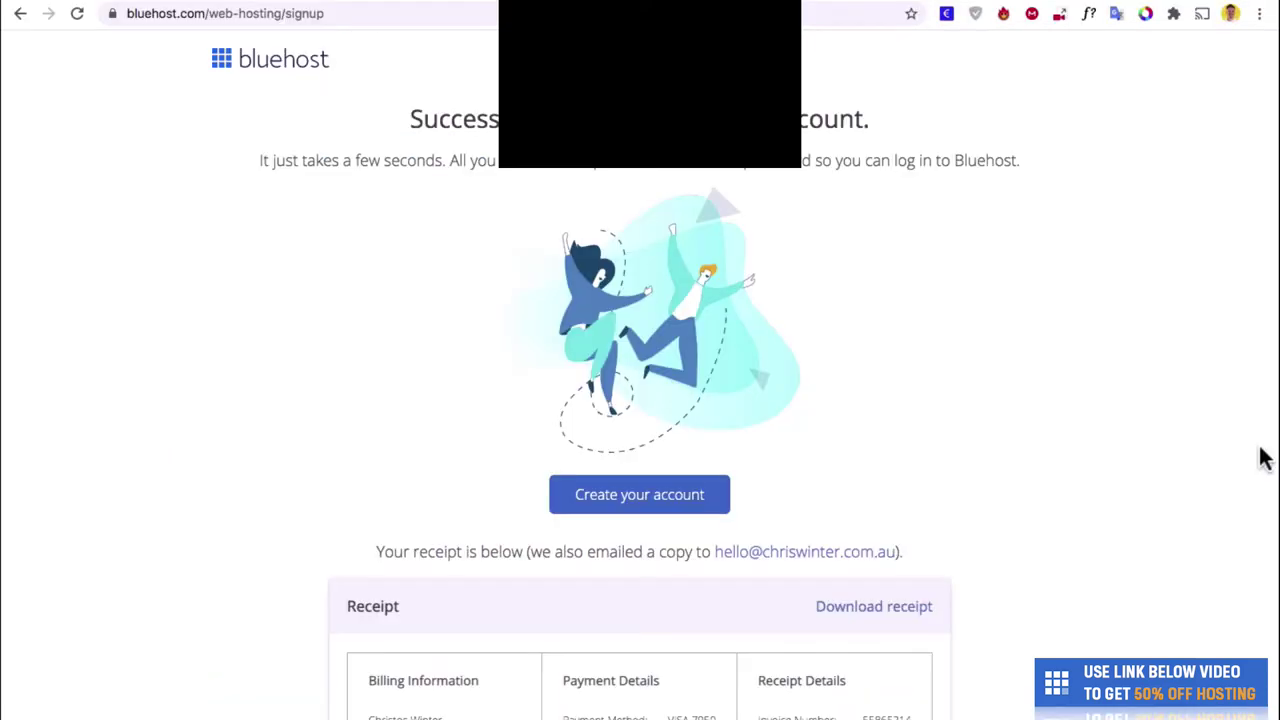
Step: Create the hosting account with a new account password, retyped for confirmation, and accept the Privacy Policy and Terms of Service
left_click(716, 494)
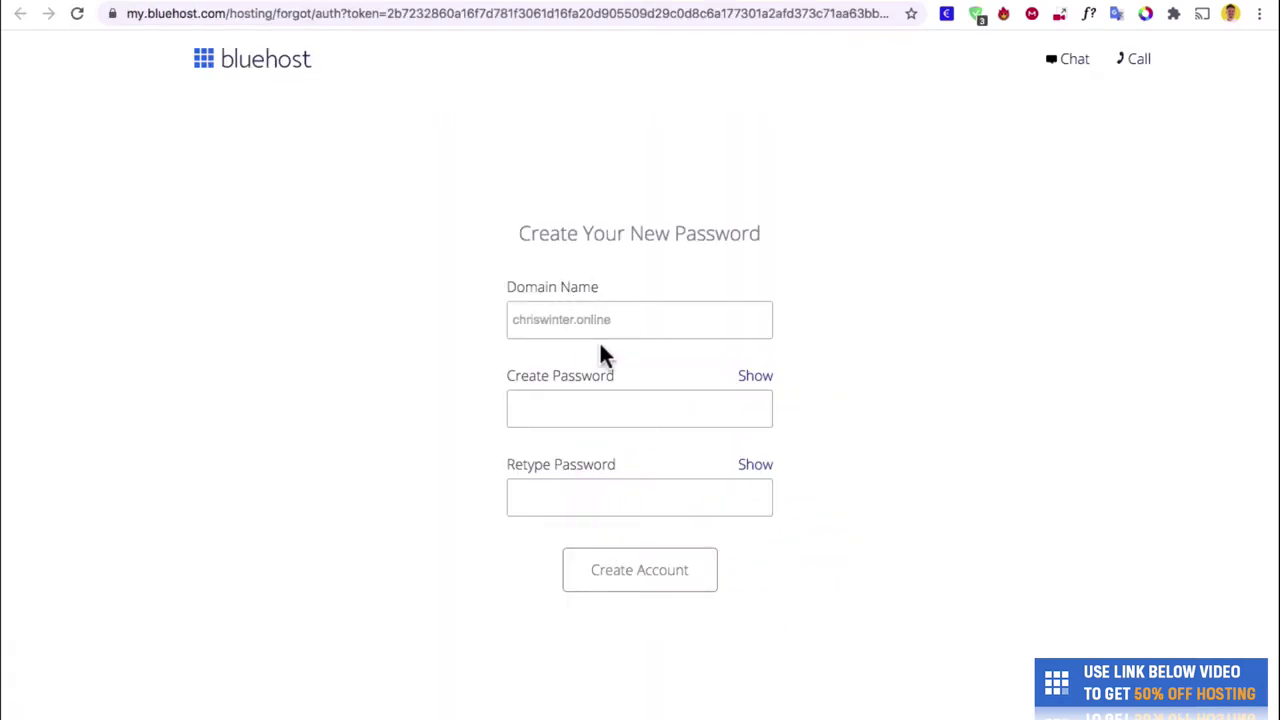
left_click(591, 393)
left_click(560, 462)
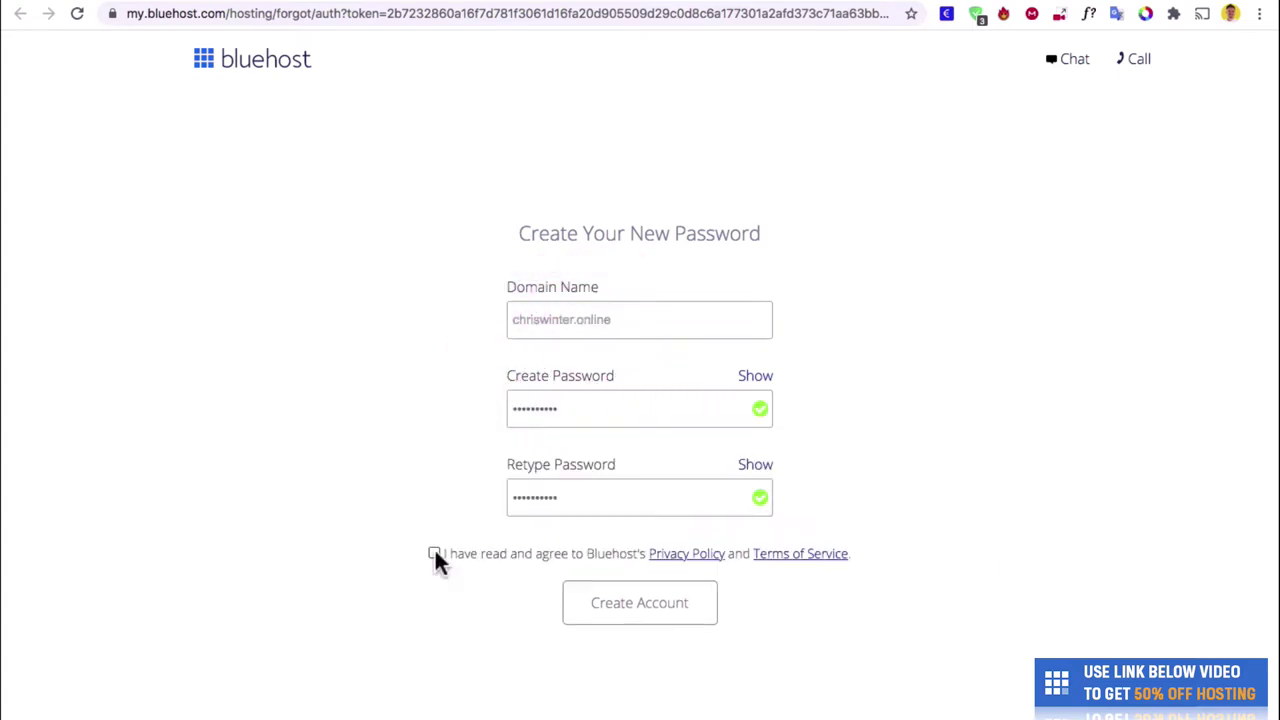
left_click(434, 553)
left_click(658, 612)
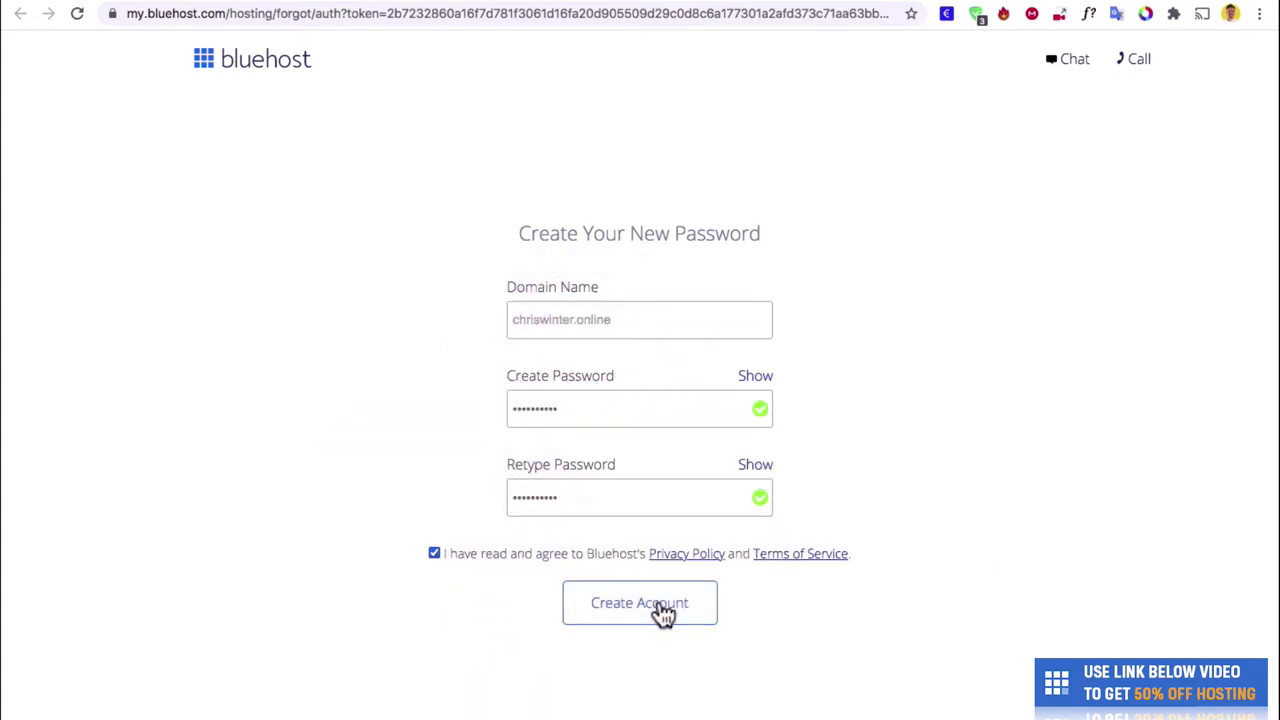
Step: Start the website setup and skip both the site goals questions and the choice of Blog, Store or About me features
left_click(690, 318)
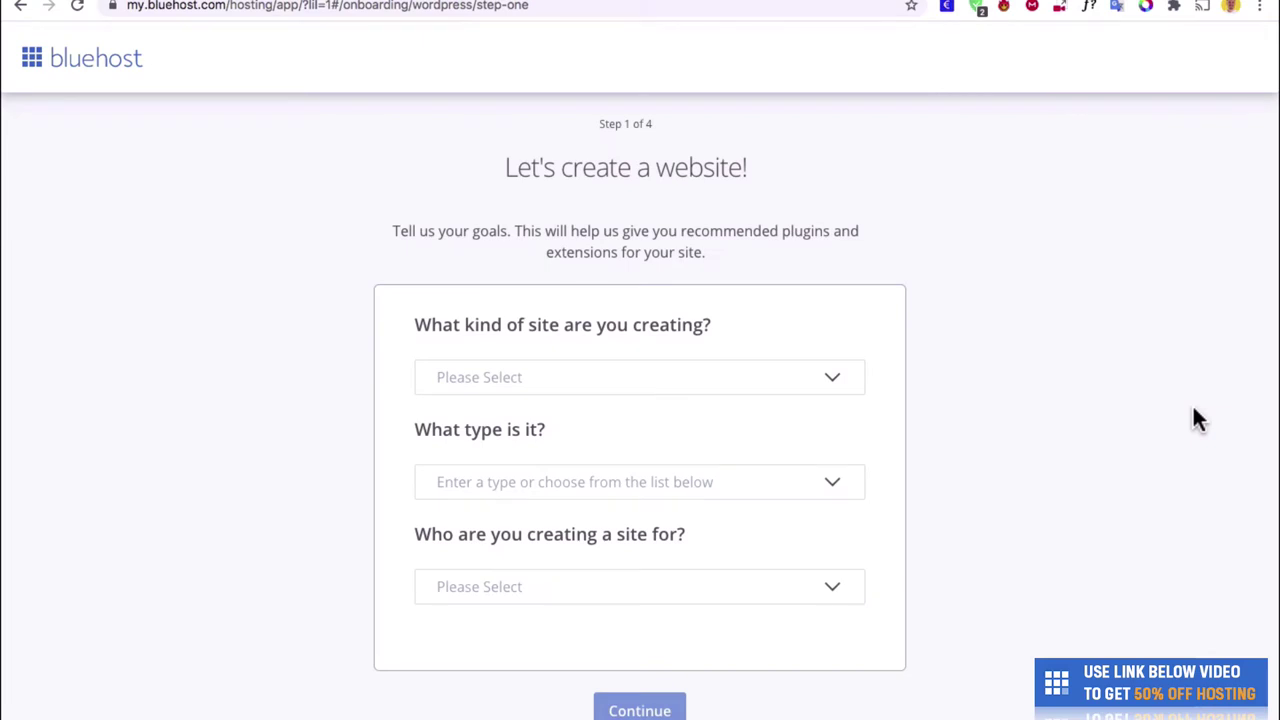
scroll(1193, 409, "down", 2)
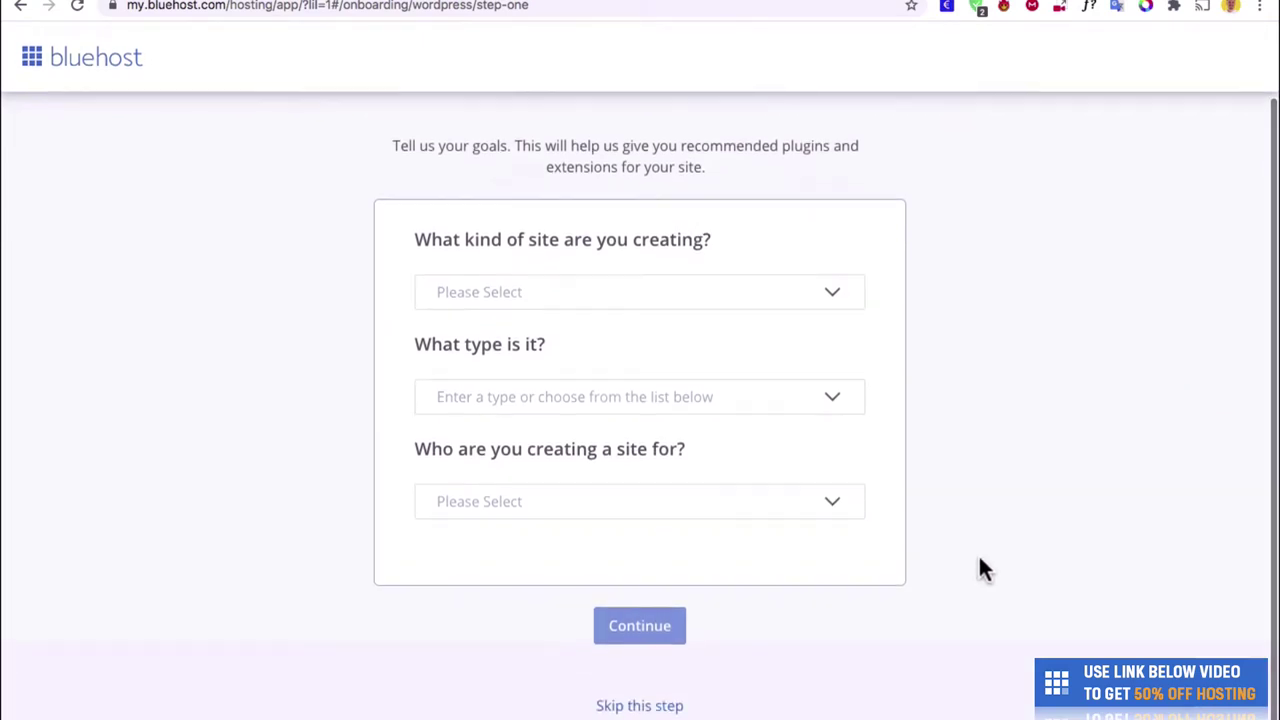
left_click(660, 709)
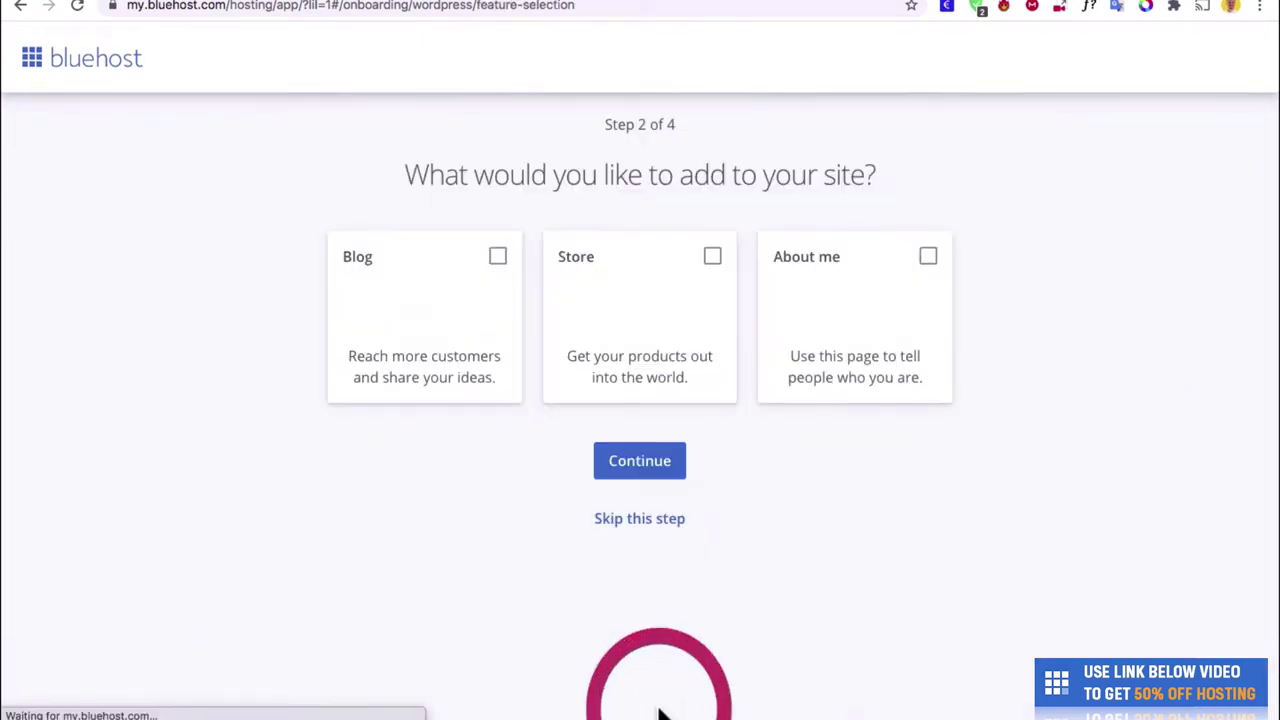
left_click(638, 597)
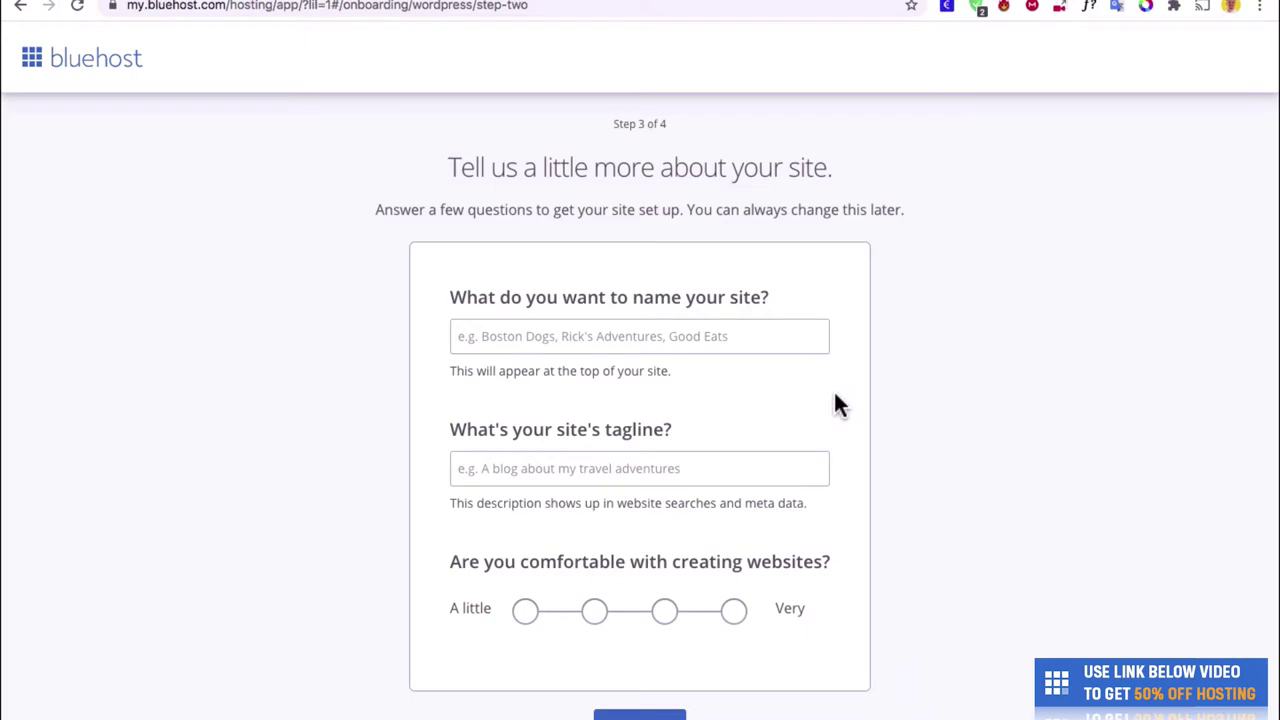
Step: Name the site as its owner's website, set the tagline to "My website", choose the third of four comfort levels and continue
left_click(791, 336)
type("Chris ")
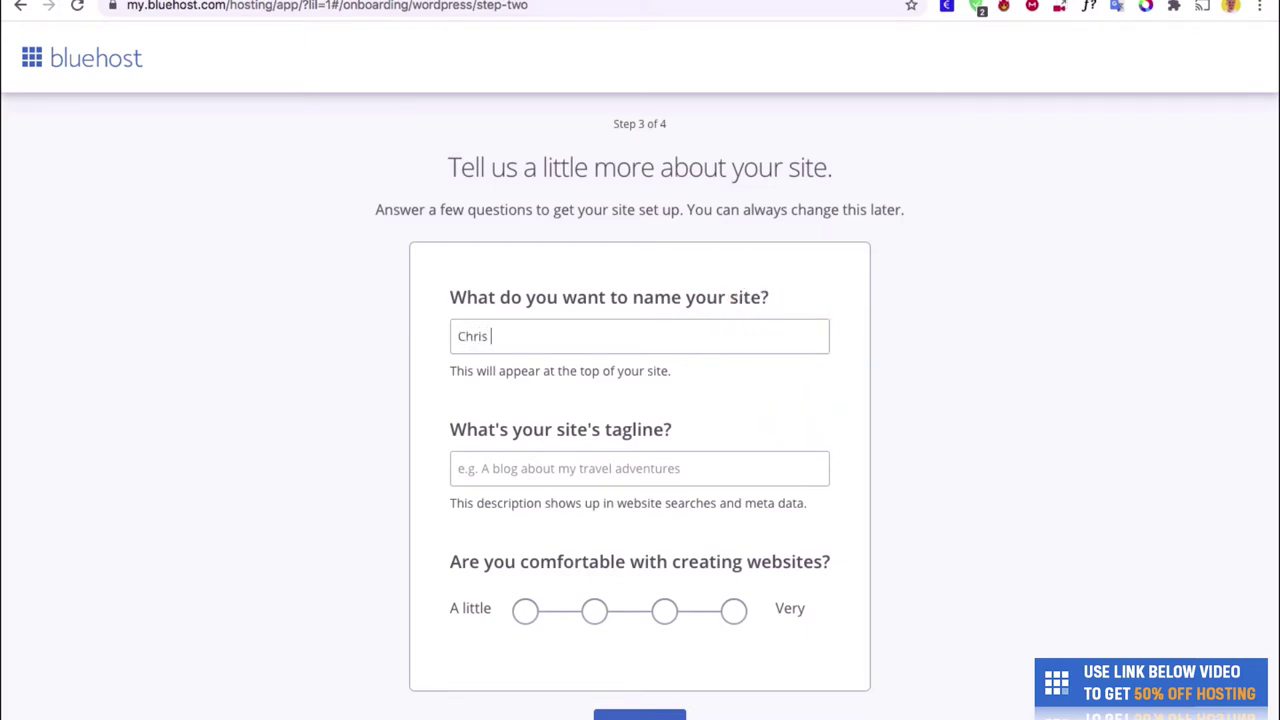
type("Winter's Website")
key("Tab")
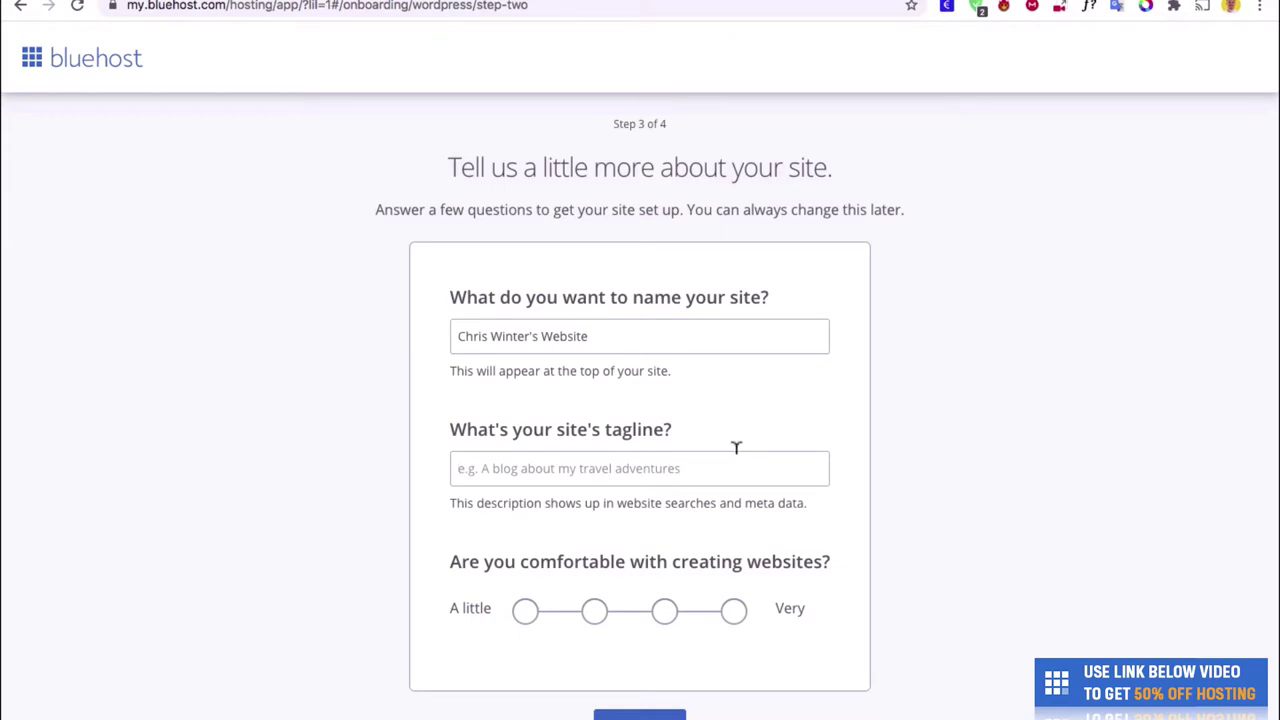
type("My website")
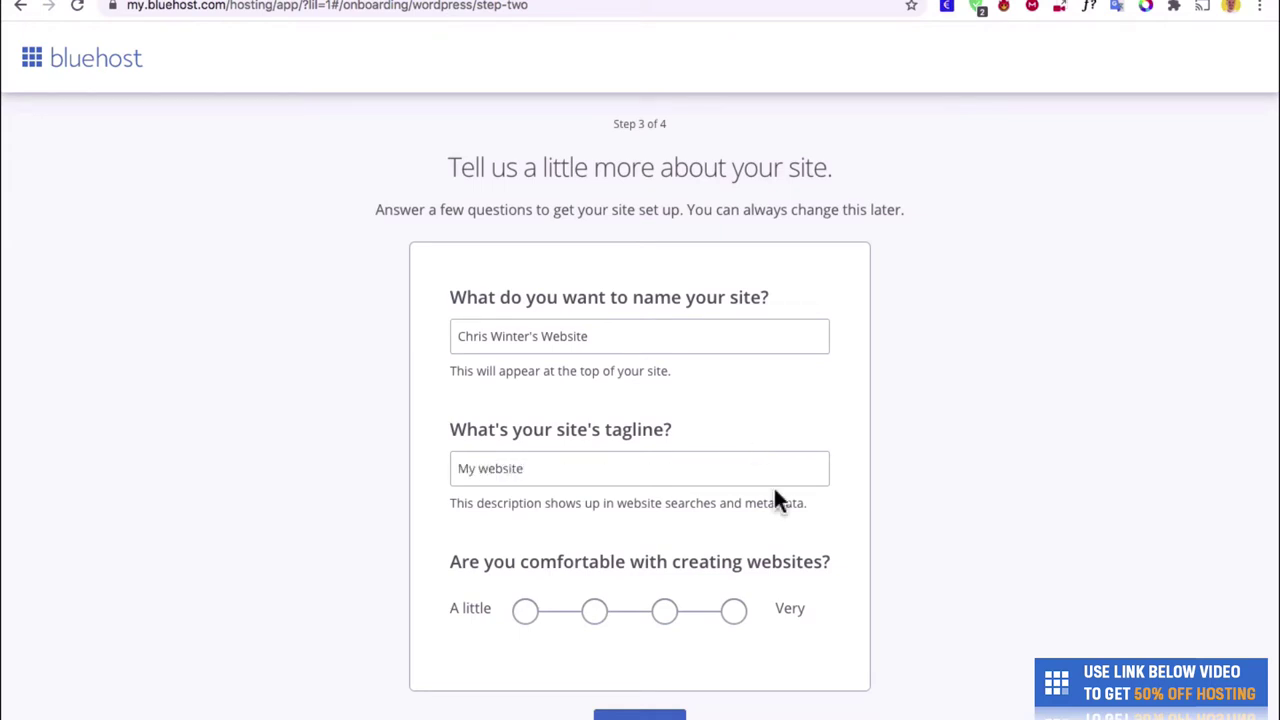
scroll(772, 490, "down", 1)
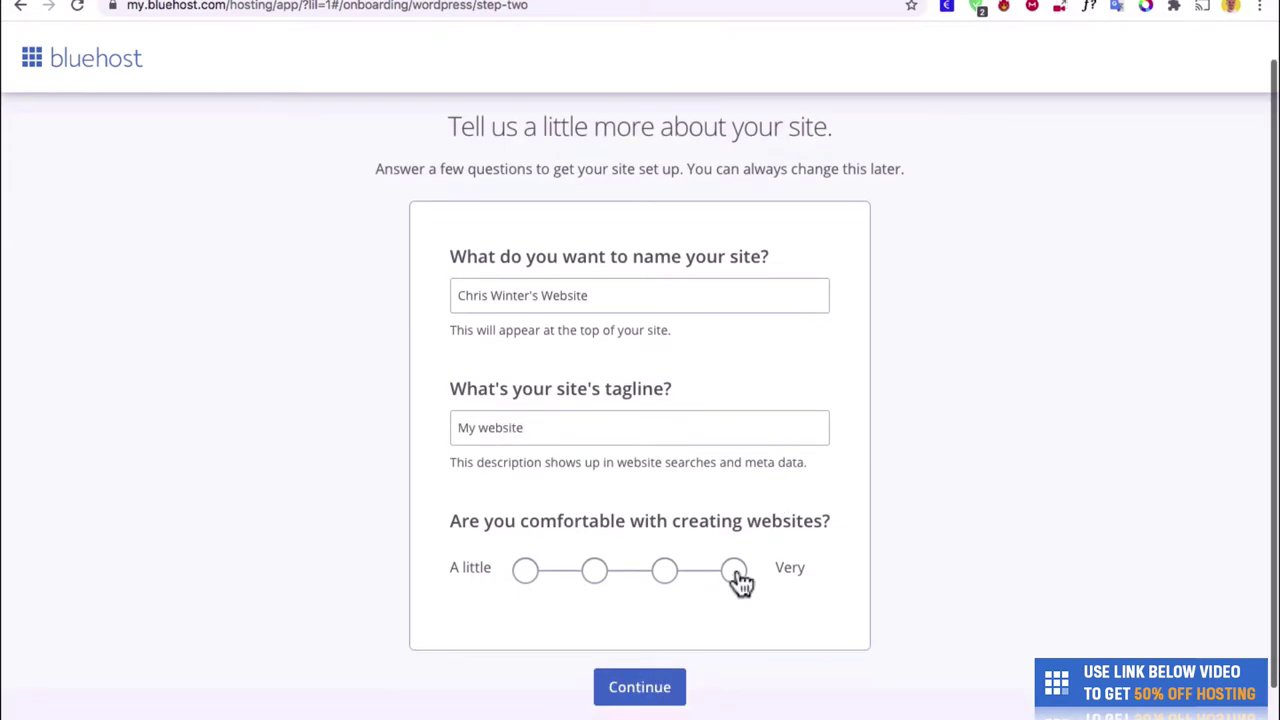
left_click(666, 580)
left_click(658, 688)
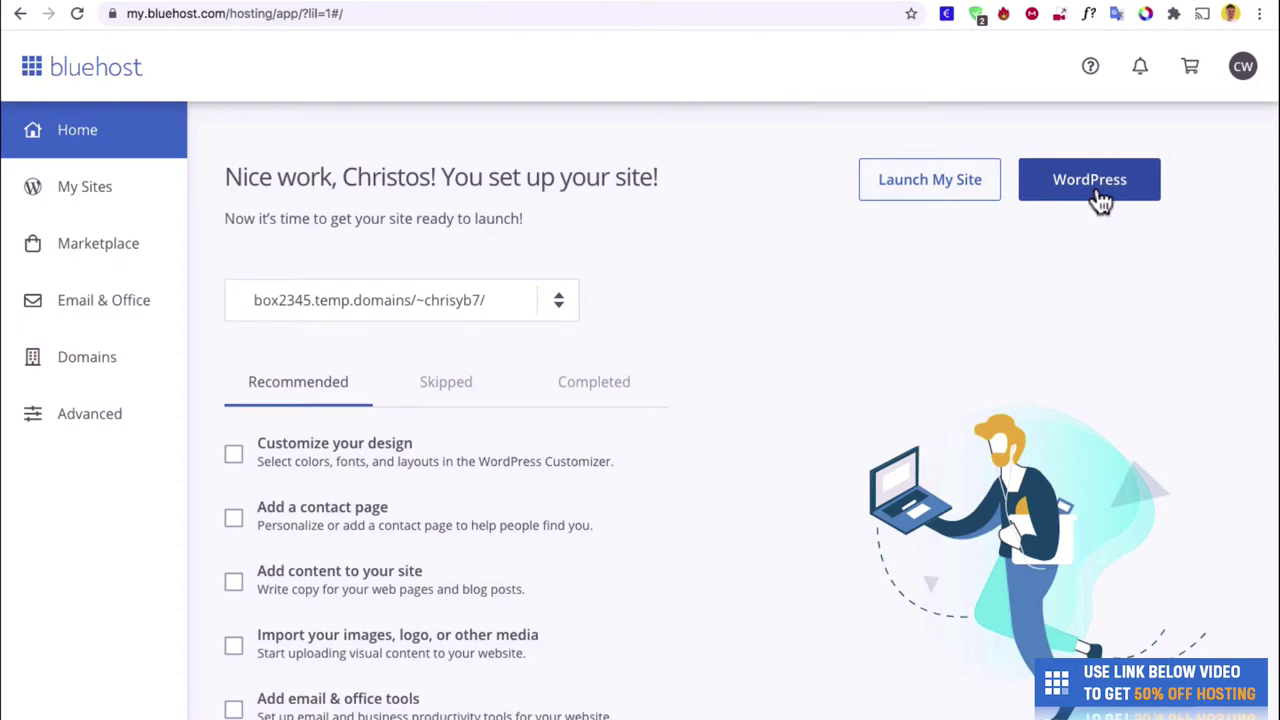
Step: Open the WordPress dashboard of the new site from the hosting home page
left_click(1097, 190)
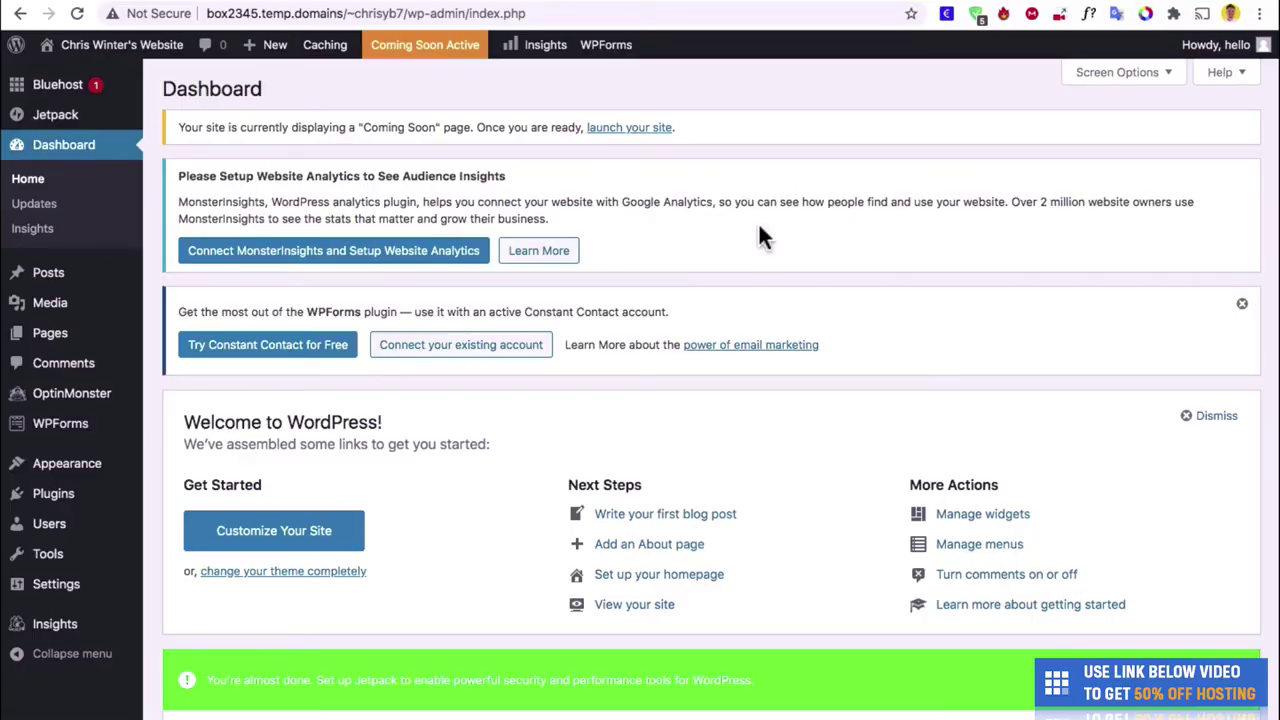
scroll(759, 226, "down", 2)
scroll(759, 226, "up", 2)
Step: Deactivate all installed plugins in one bulk action
mouse_move(62, 509)
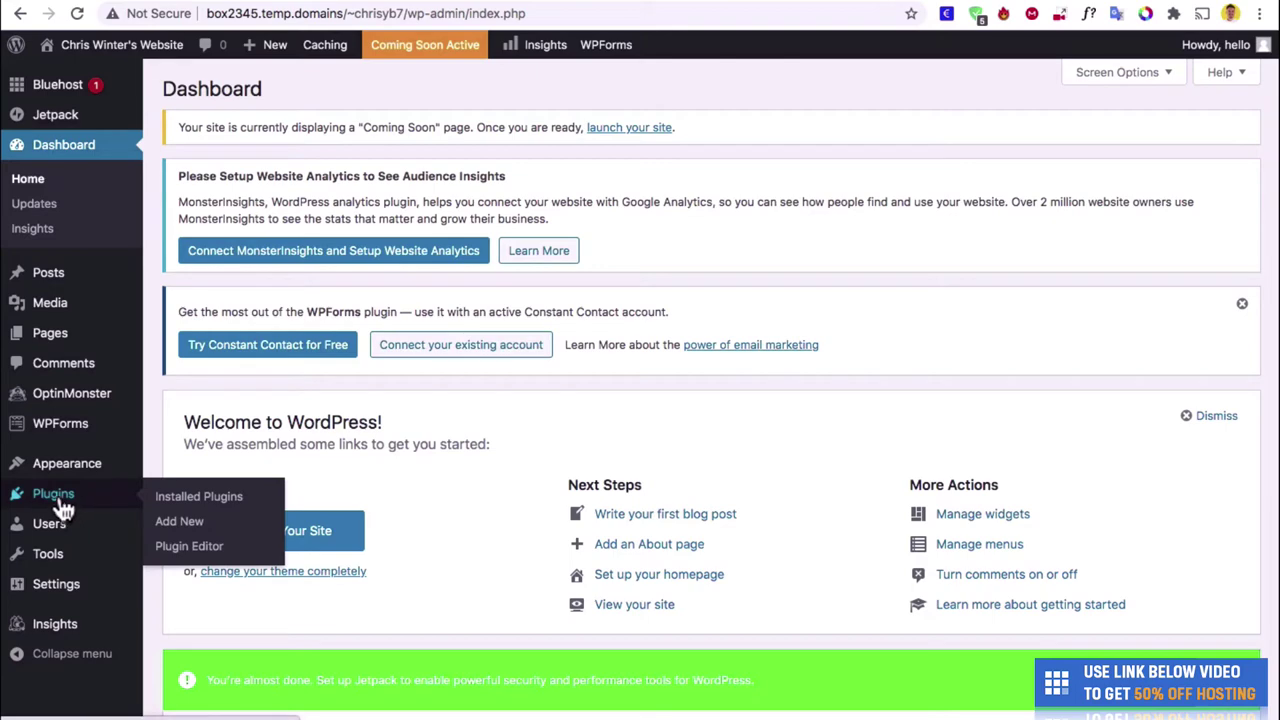
left_click(62, 509)
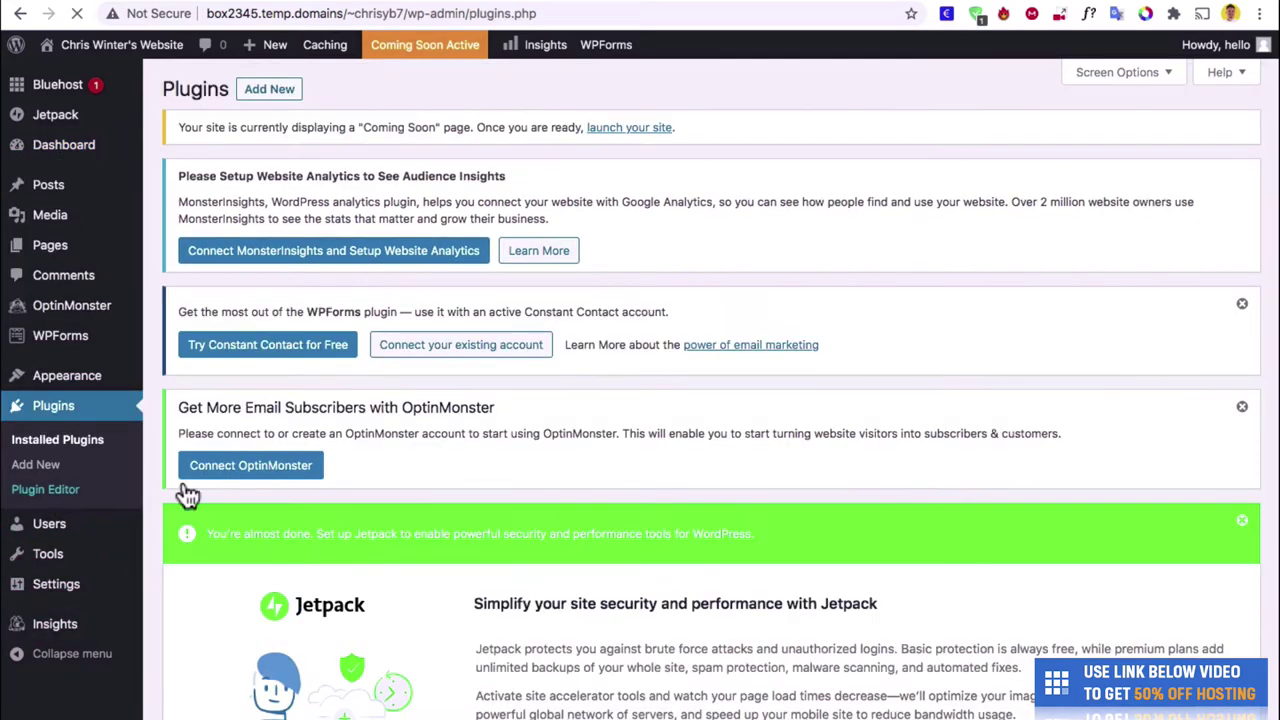
scroll(237, 520, "down", 7)
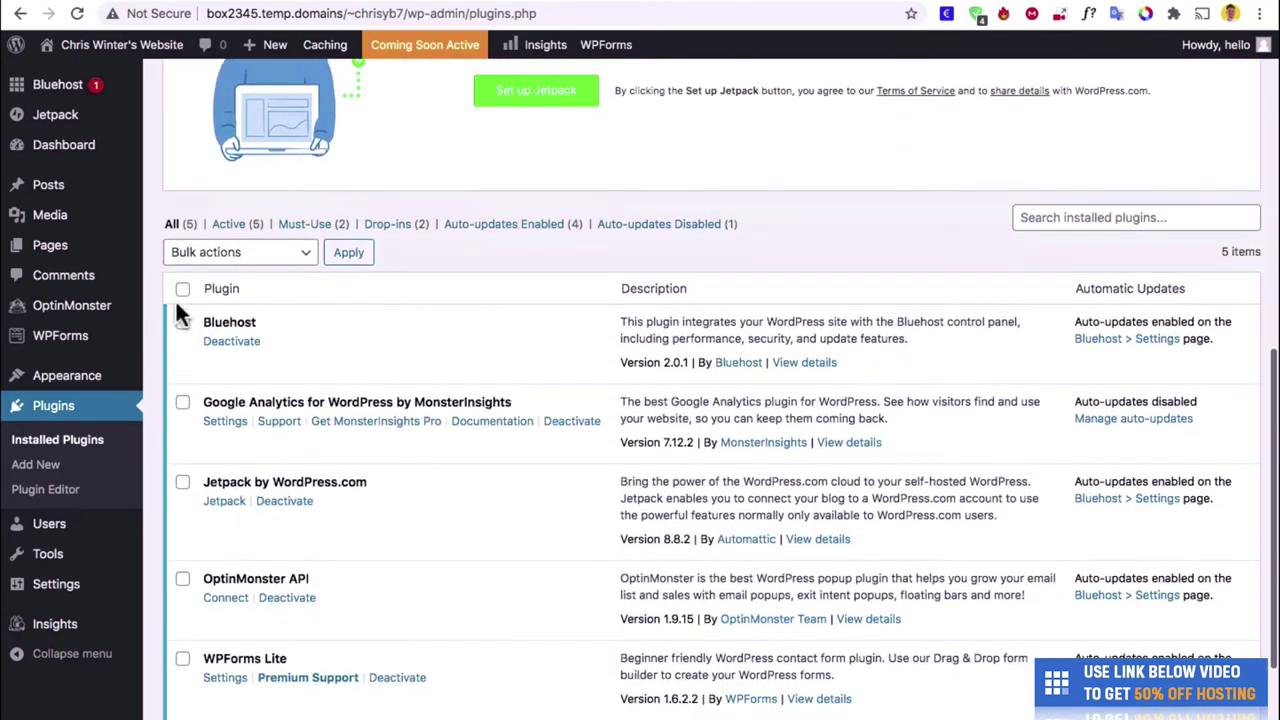
left_click(183, 291)
left_click(229, 252)
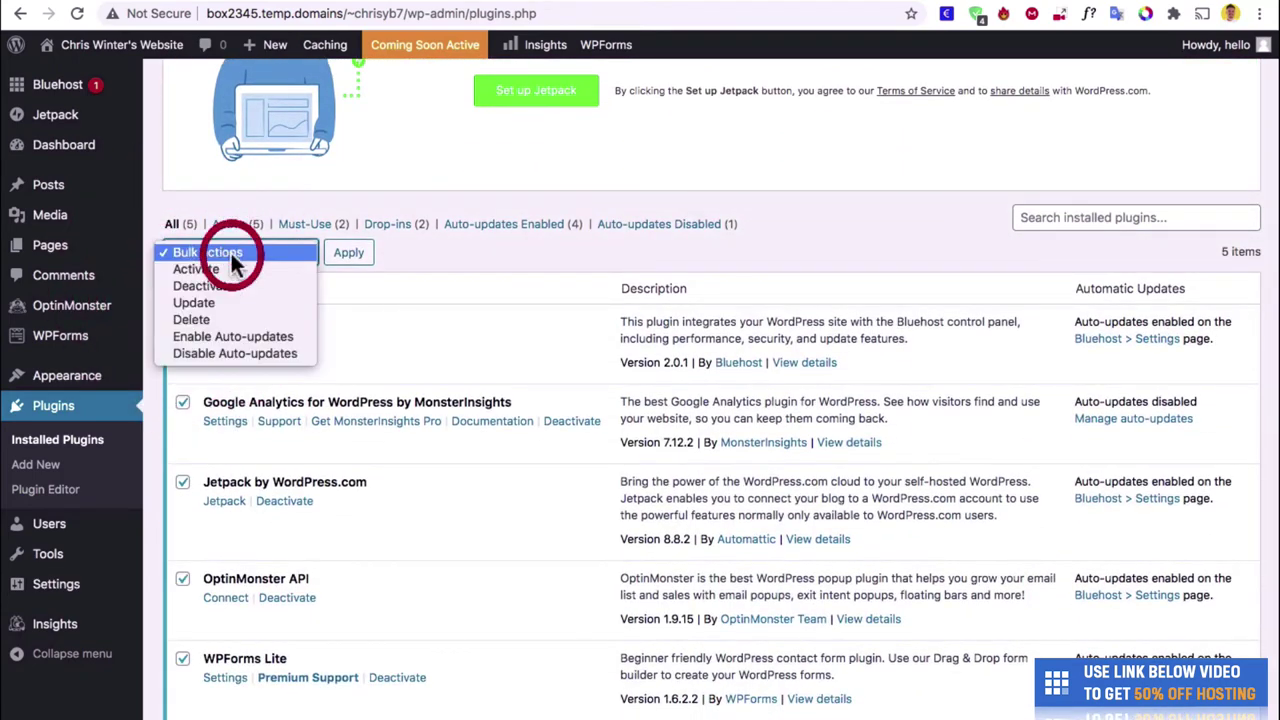
left_click(223, 287)
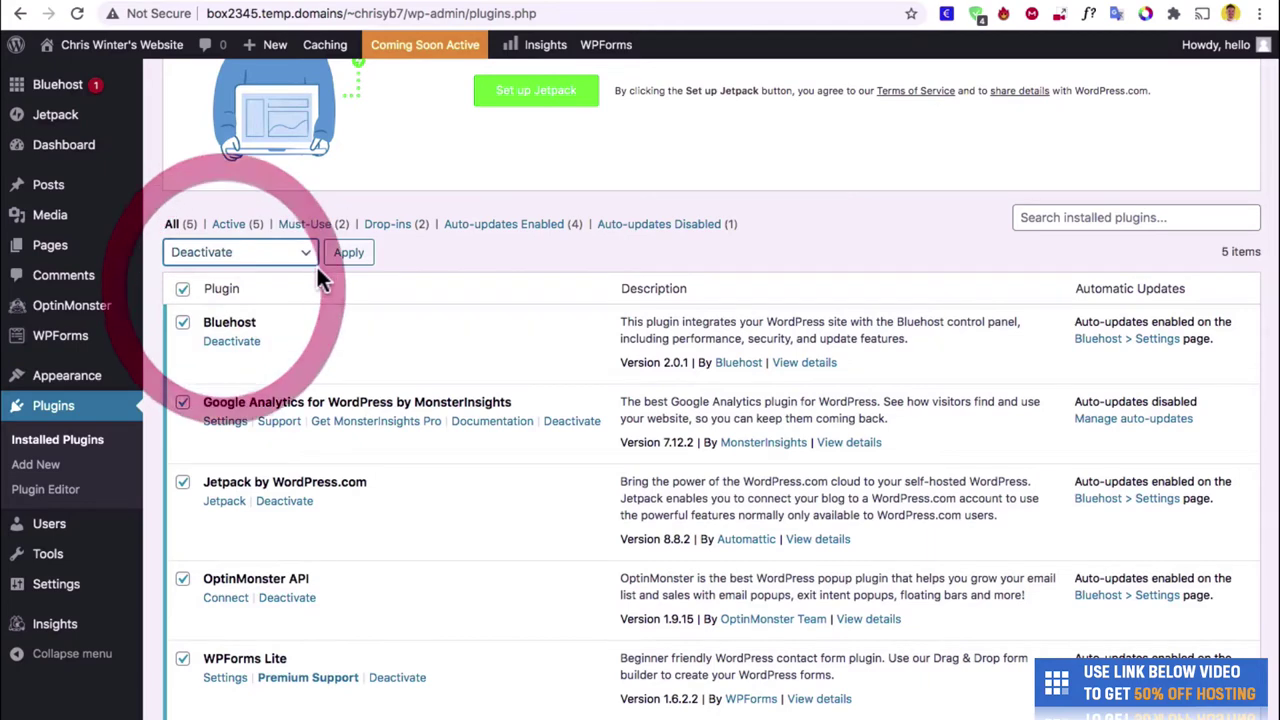
left_click(348, 256)
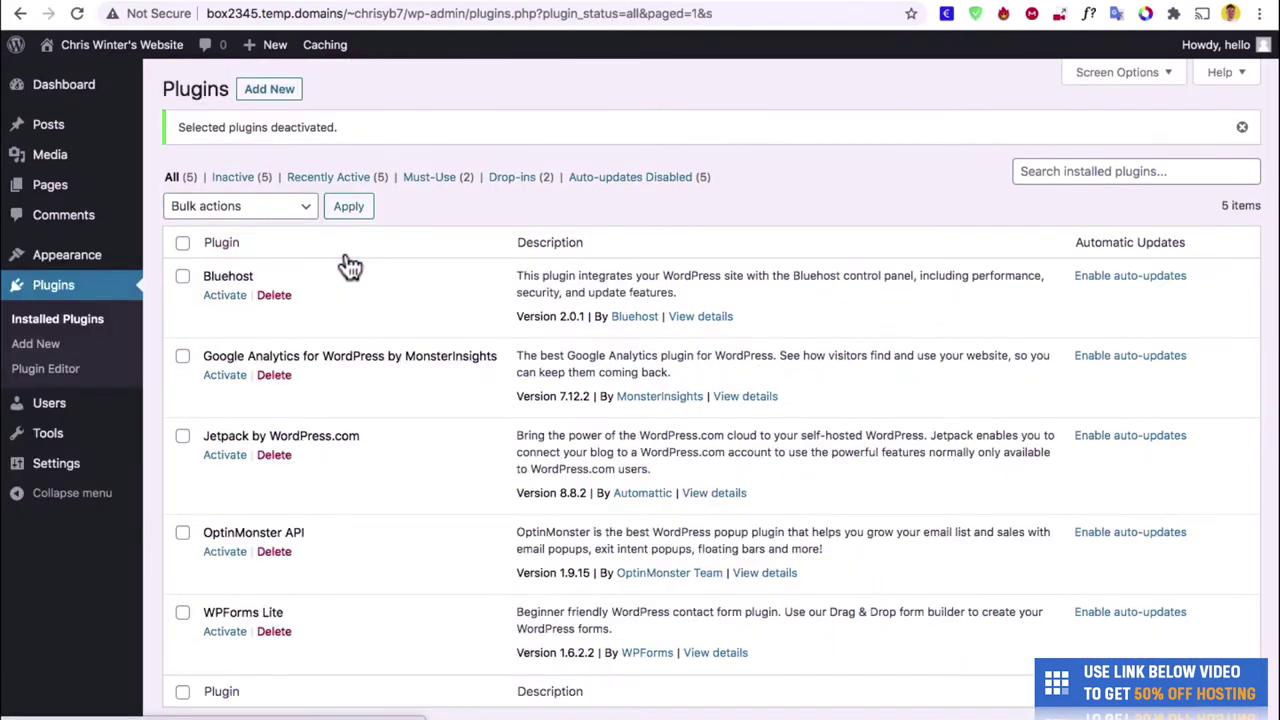
Step: Delete all five deactivated plugins and their data in one bulk action
left_click(183, 243)
left_click(250, 206)
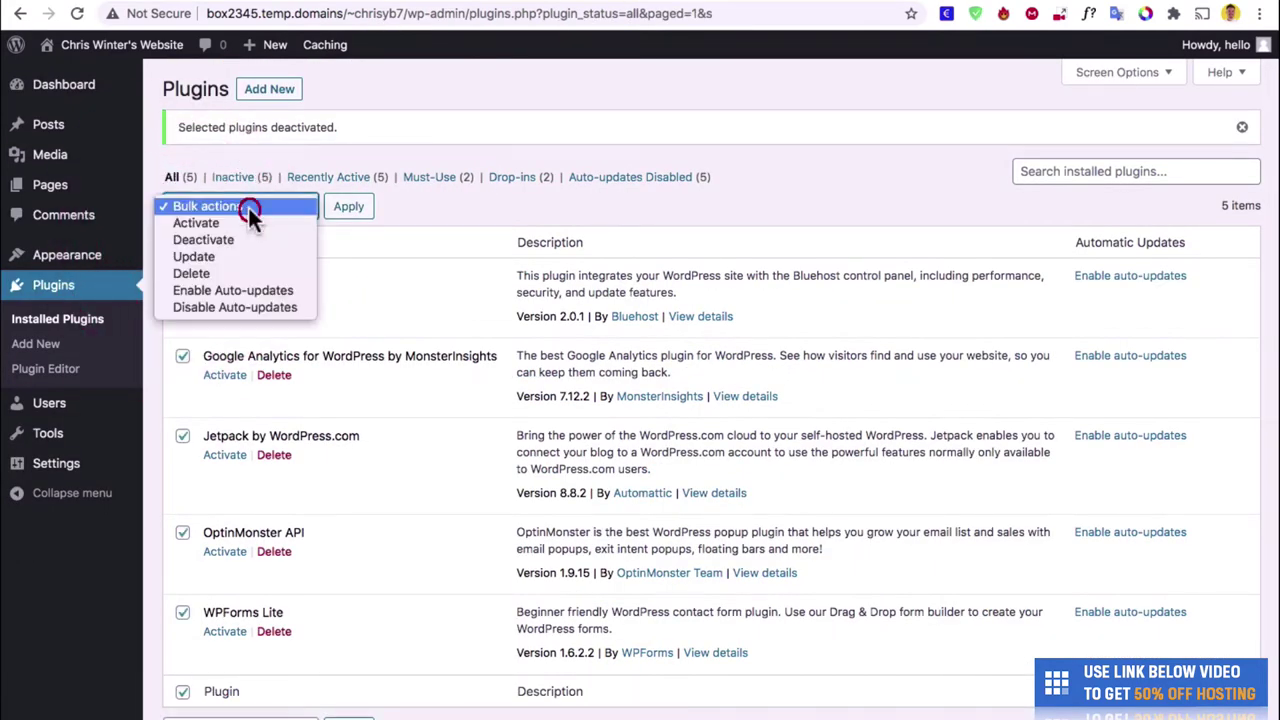
left_click(254, 270)
left_click(349, 206)
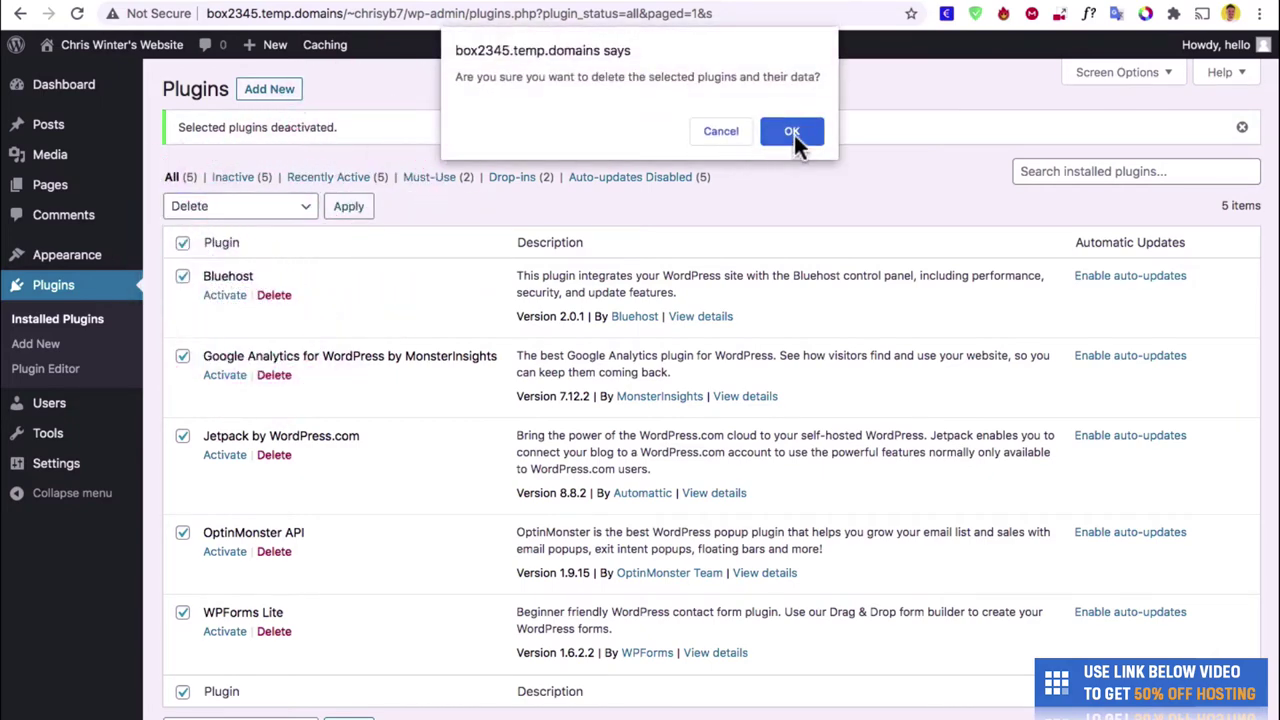
left_click(794, 135)
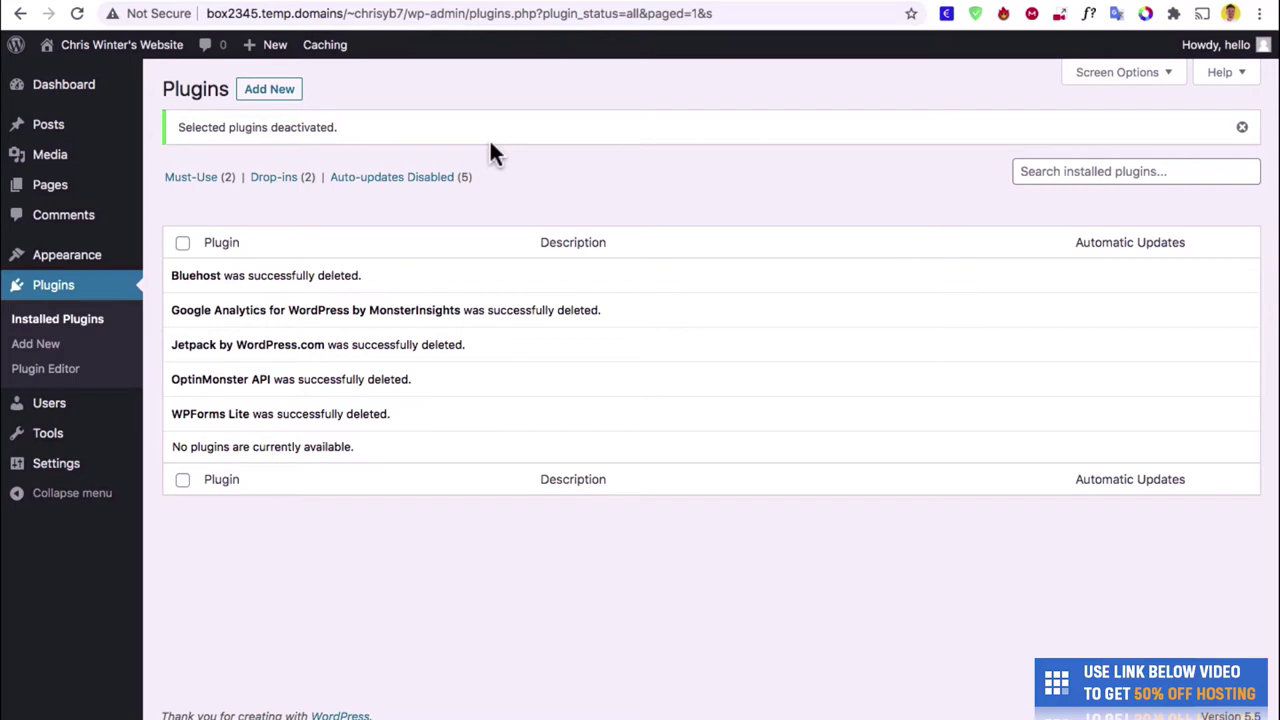
Step: Search the plugin directory for "astra", then install and activate the Starter Templates plugin by Brainstorm Force
mouse_move(95, 95)
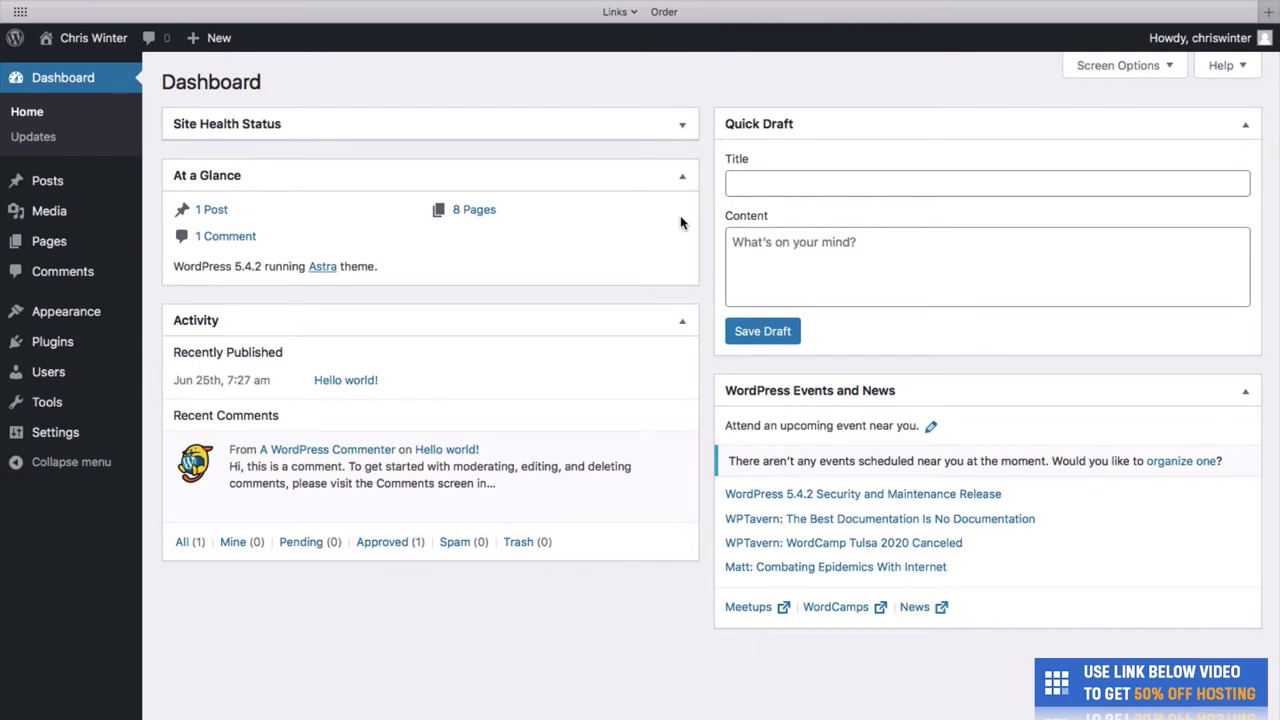
mouse_move(100, 346)
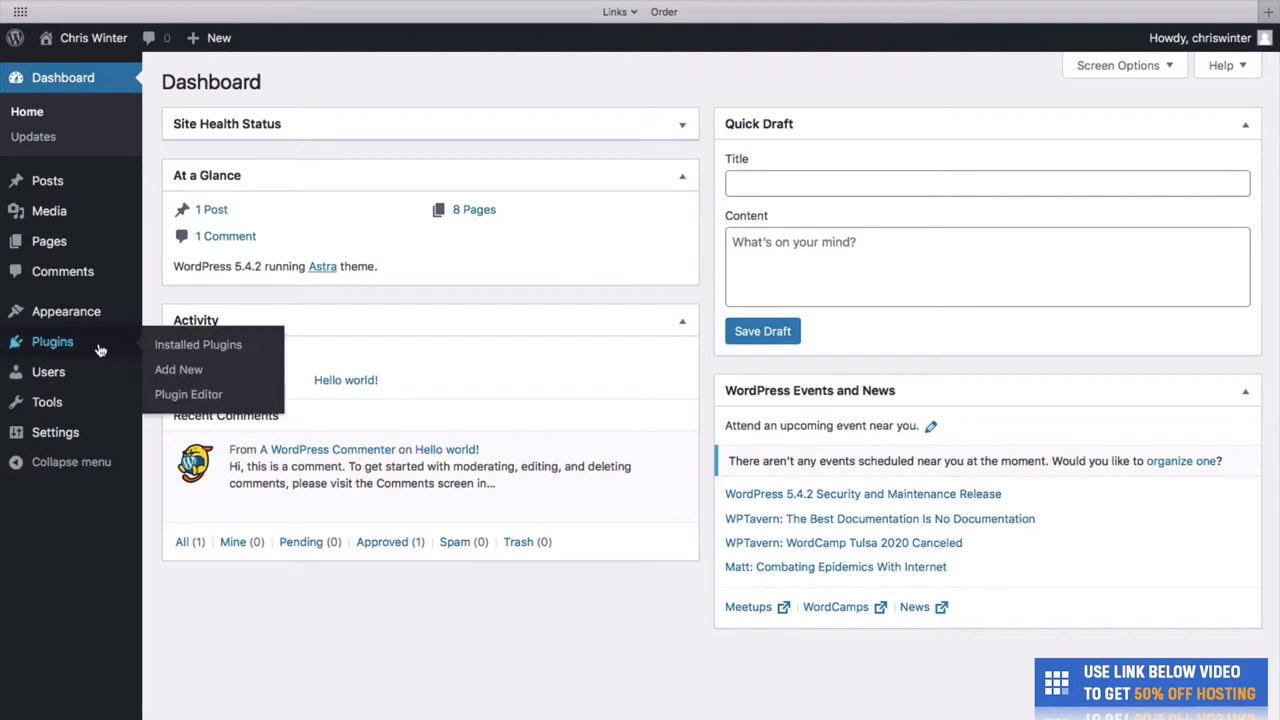
left_click(166, 346)
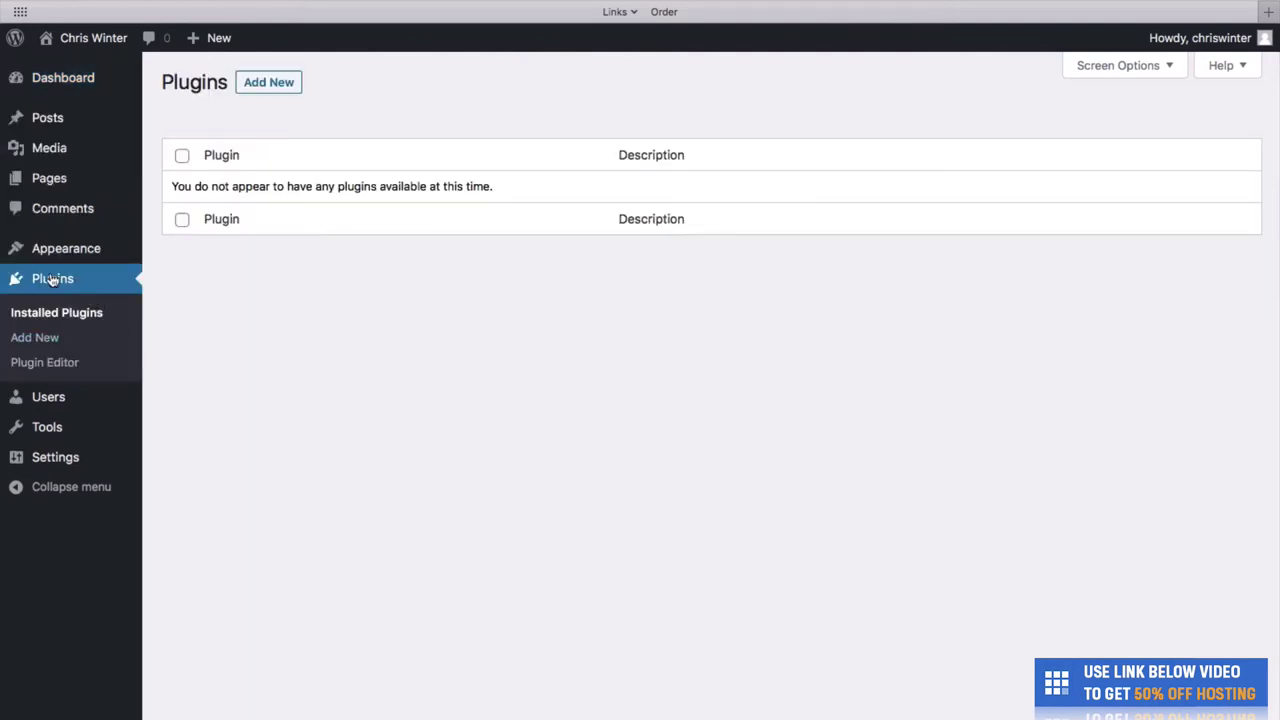
left_click(36, 337)
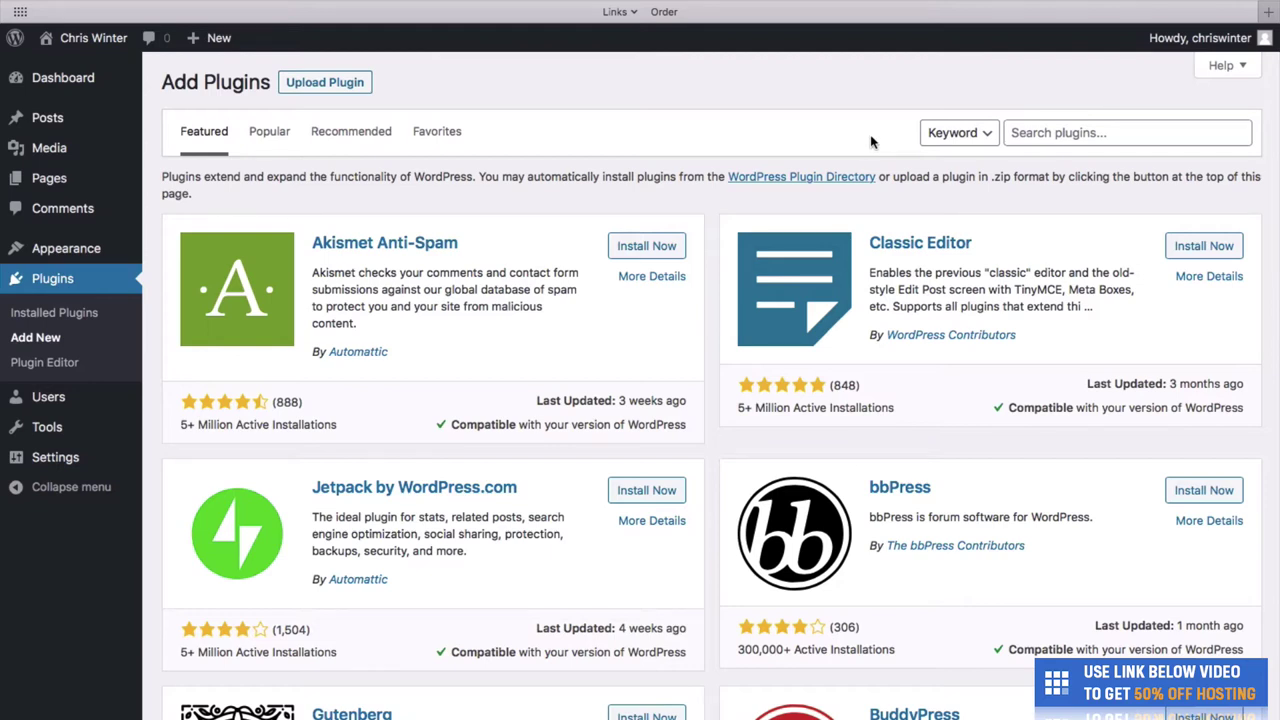
left_click(1039, 130)
type("astra")
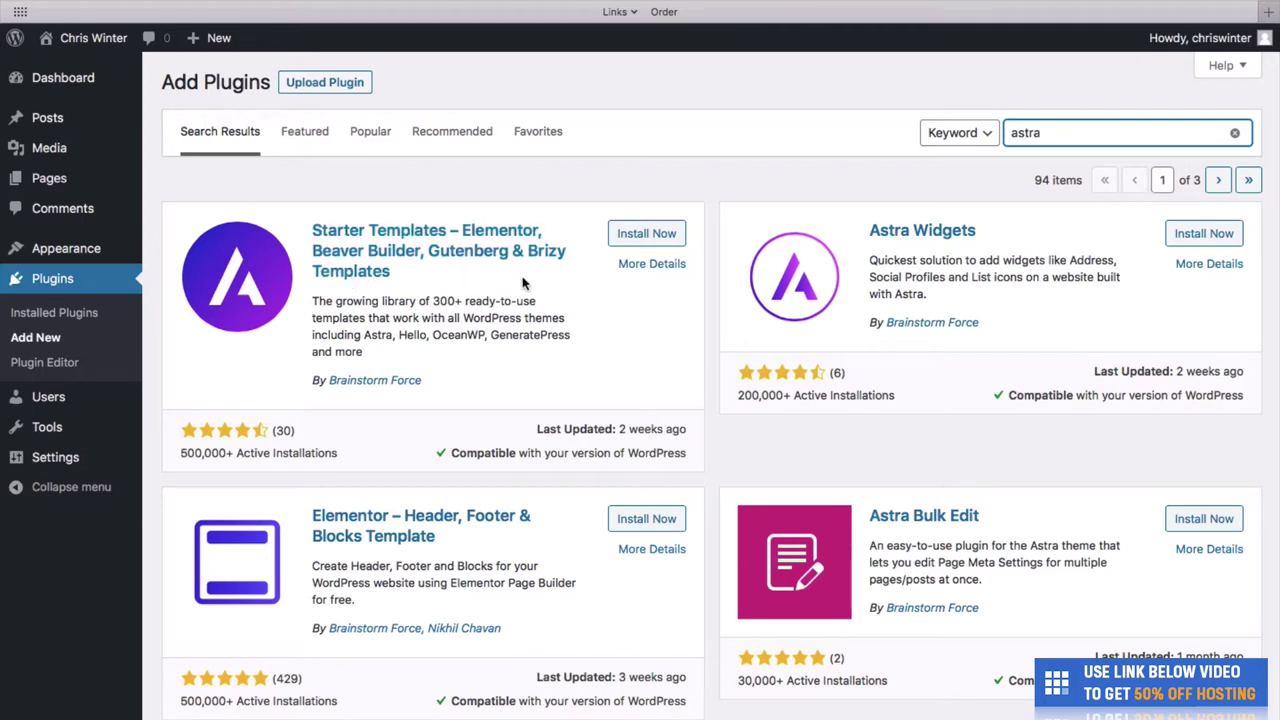
left_click(620, 238)
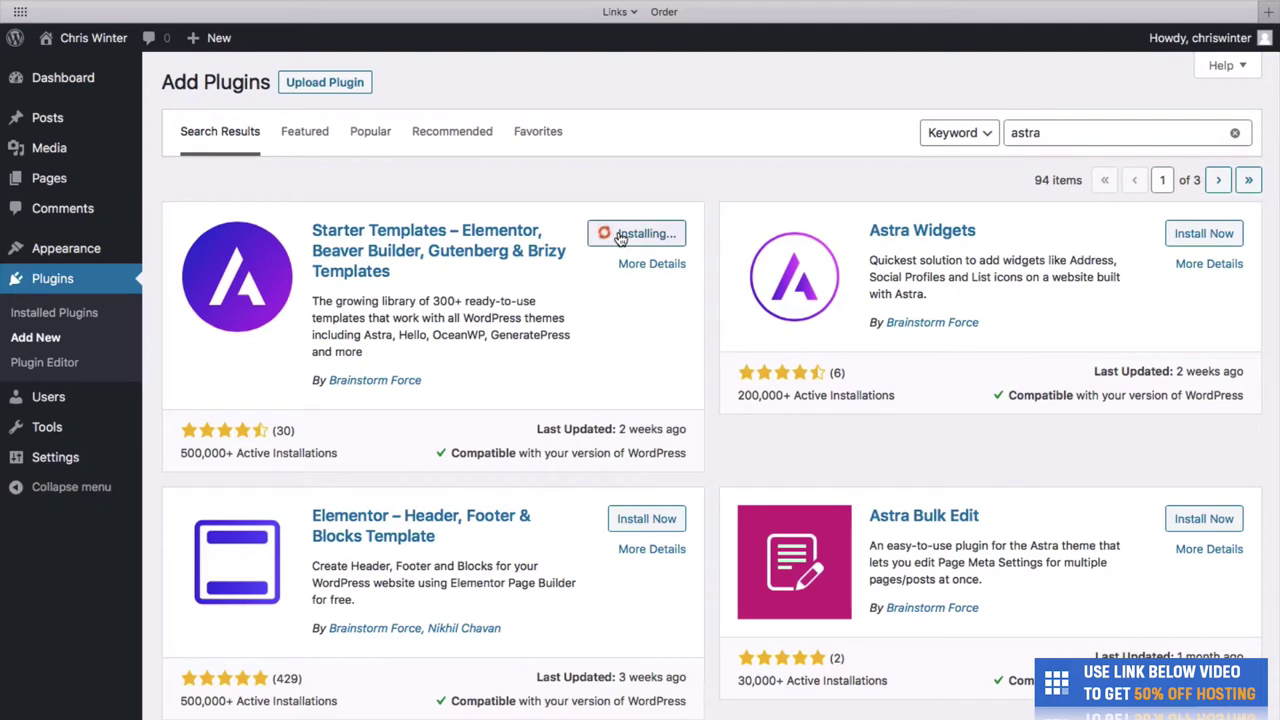
left_click(645, 236)
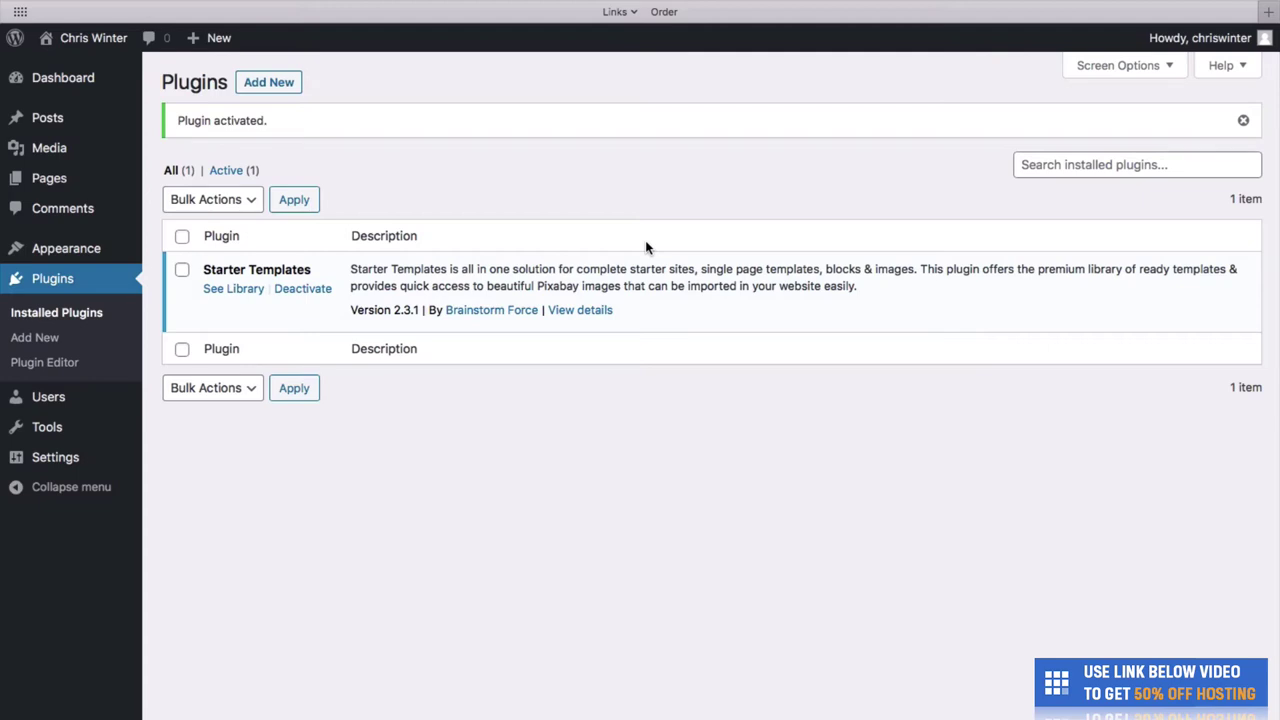
Step: Open the Starter Templates library and filter it to show only free templates
left_click(238, 289)
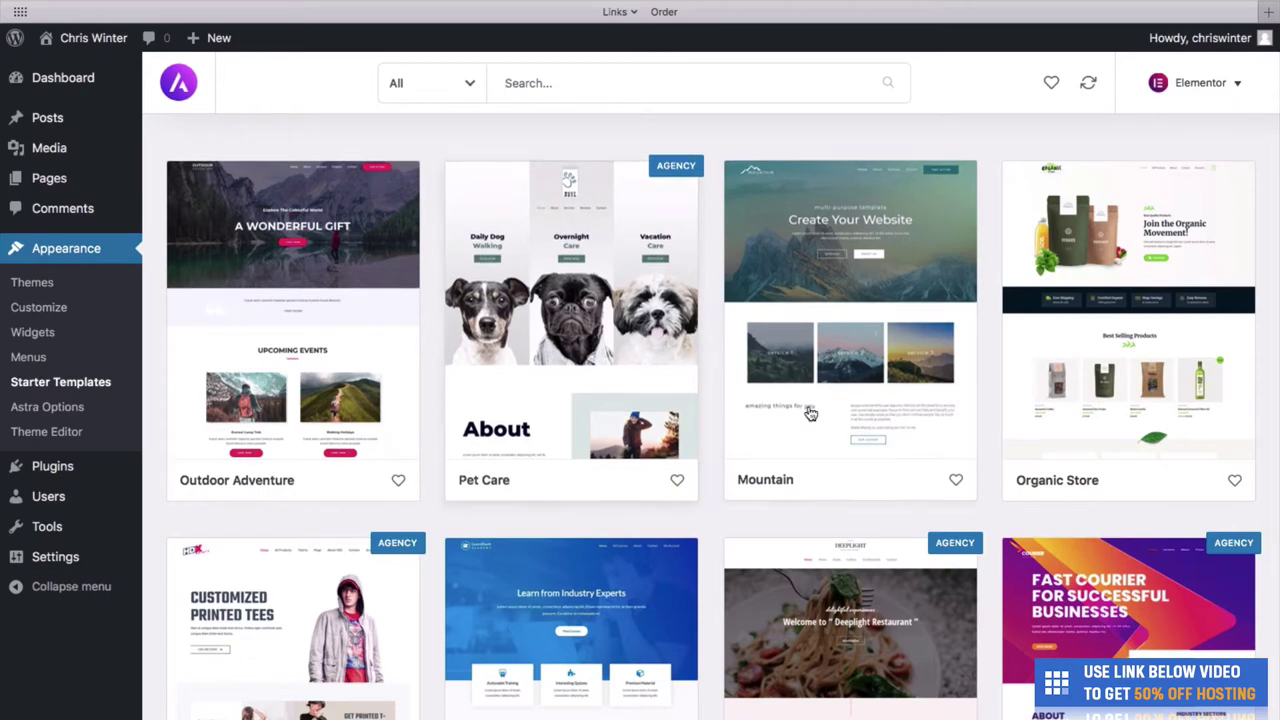
scroll(810, 413, "down", 3)
scroll(810, 413, "down", 6)
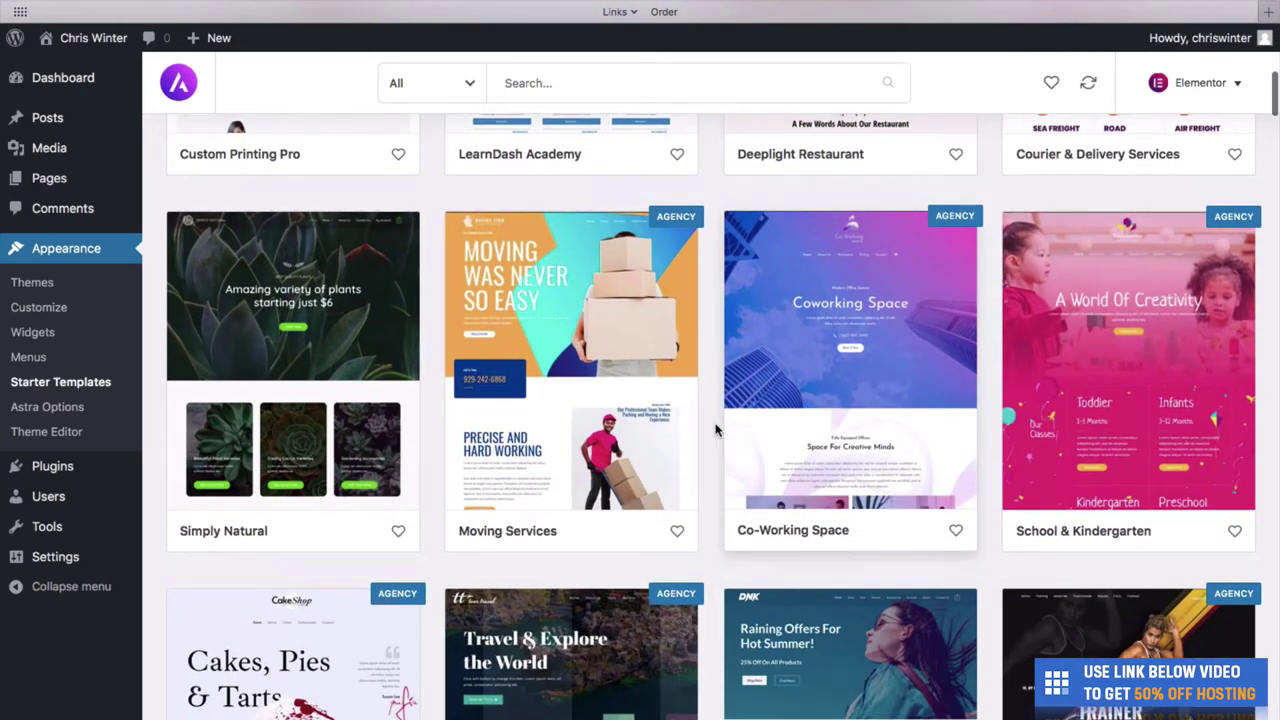
scroll(714, 433, "down", 2)
scroll(714, 433, "down", 1)
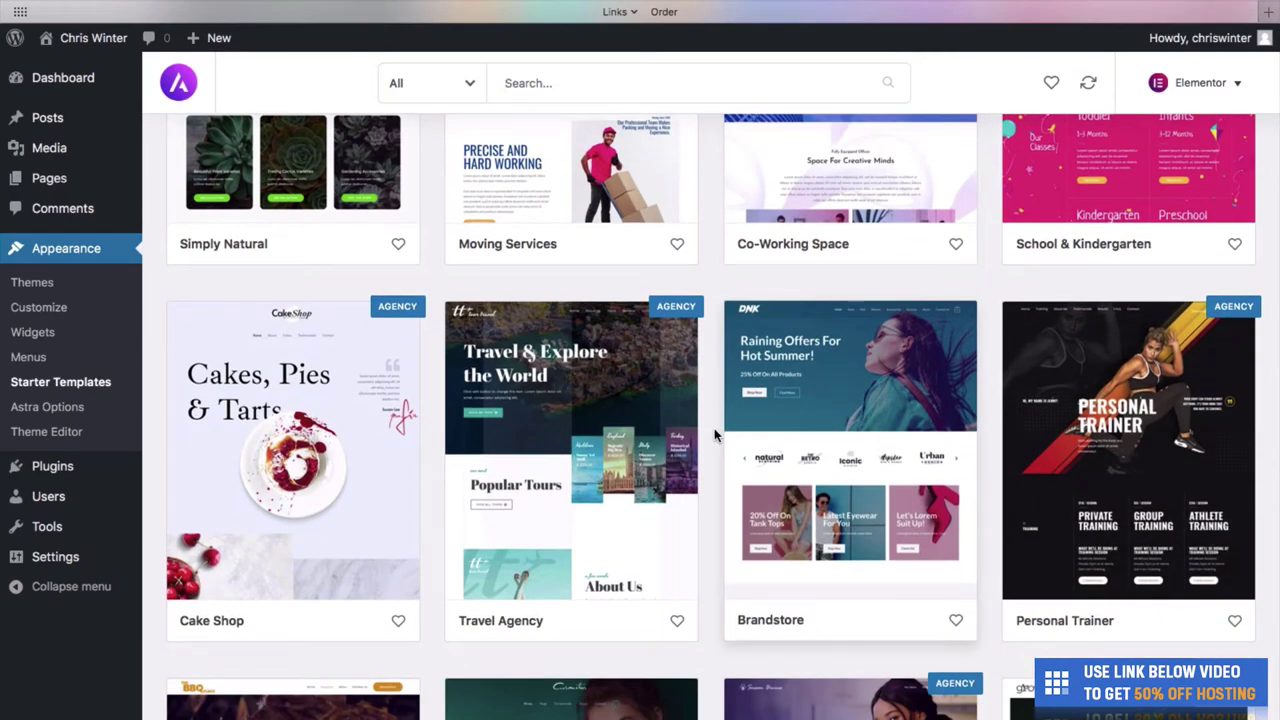
scroll(713, 444, "up", 12)
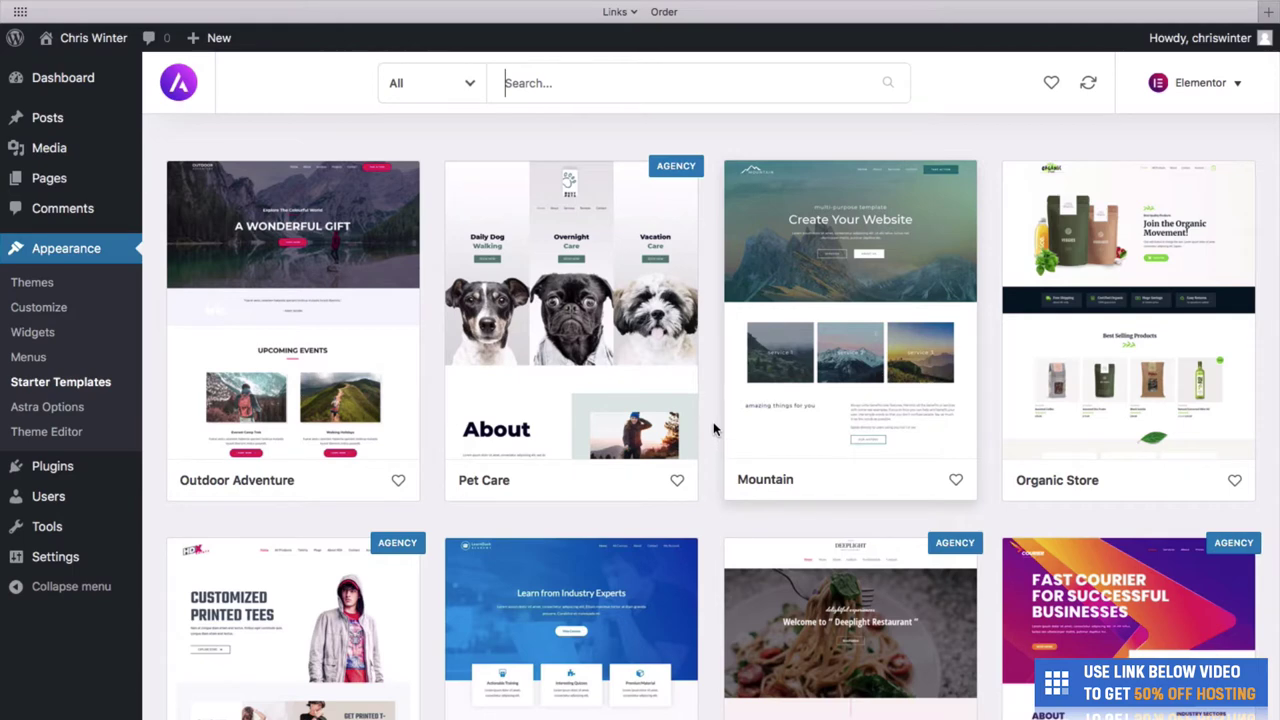
left_click(444, 95)
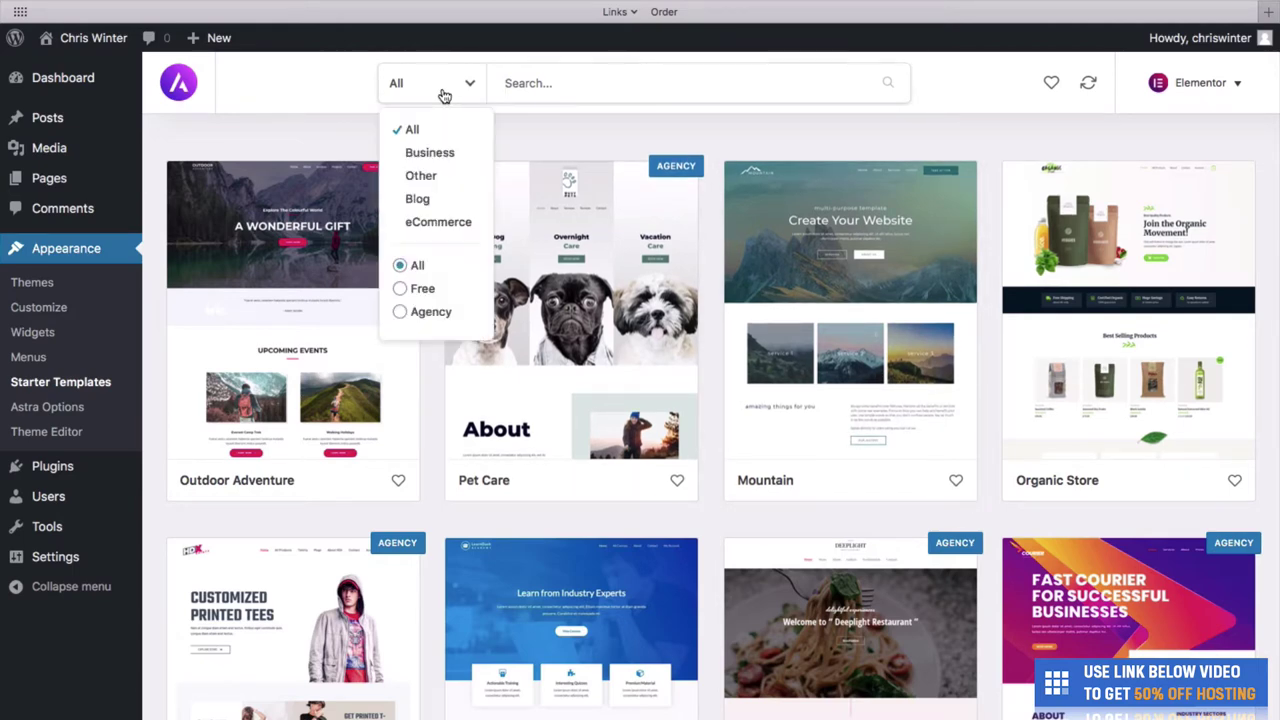
left_click(401, 289)
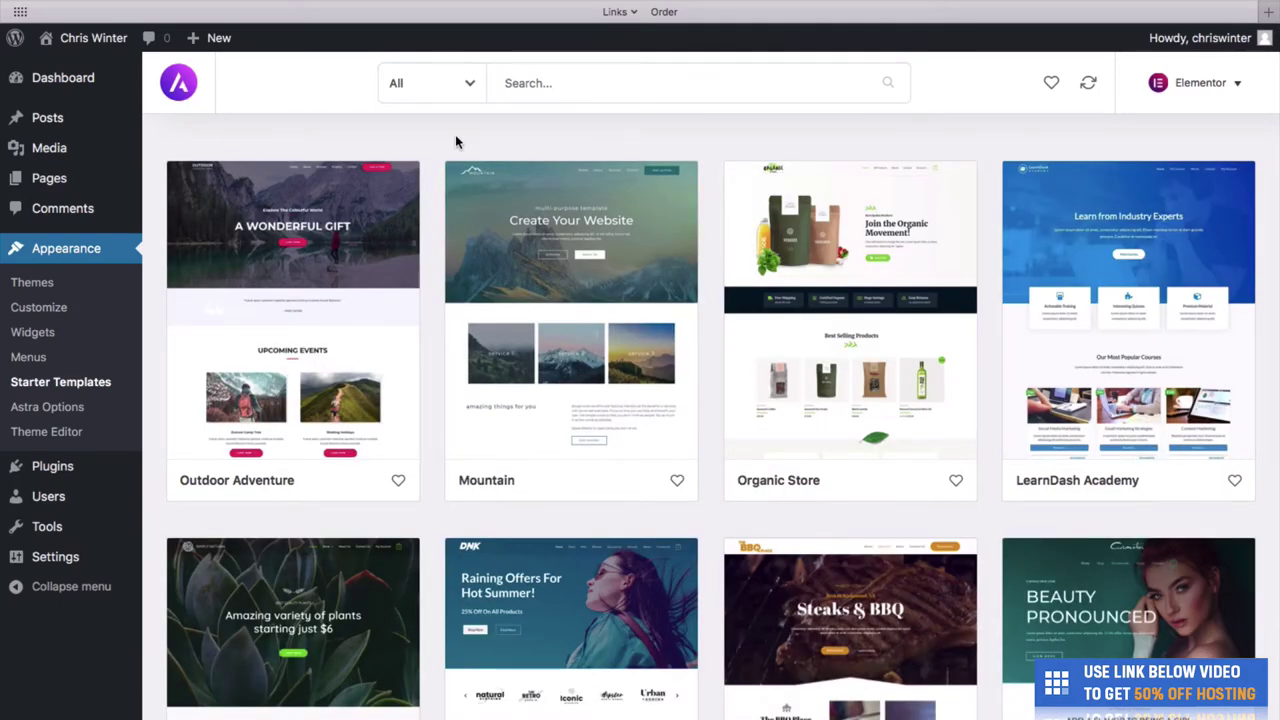
Step: Browse the free templates and open the Mountain template
scroll(446, 543, "down", 3)
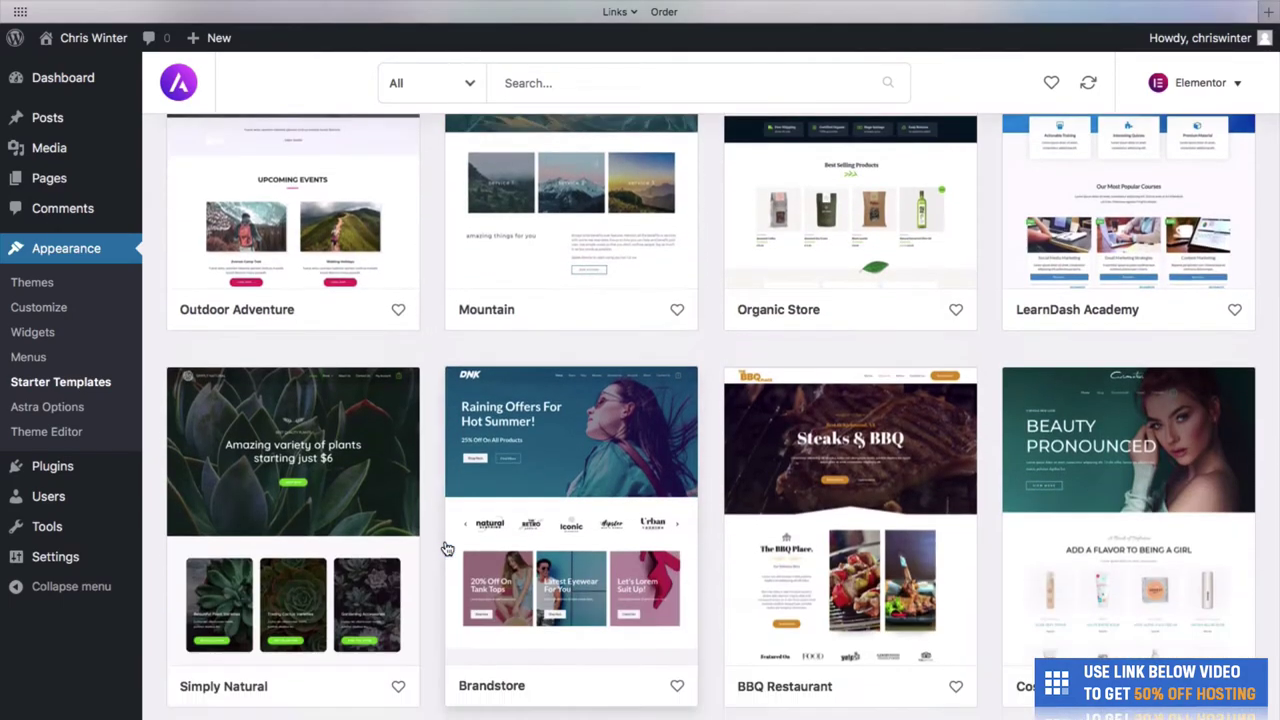
scroll(447, 549, "down", 7)
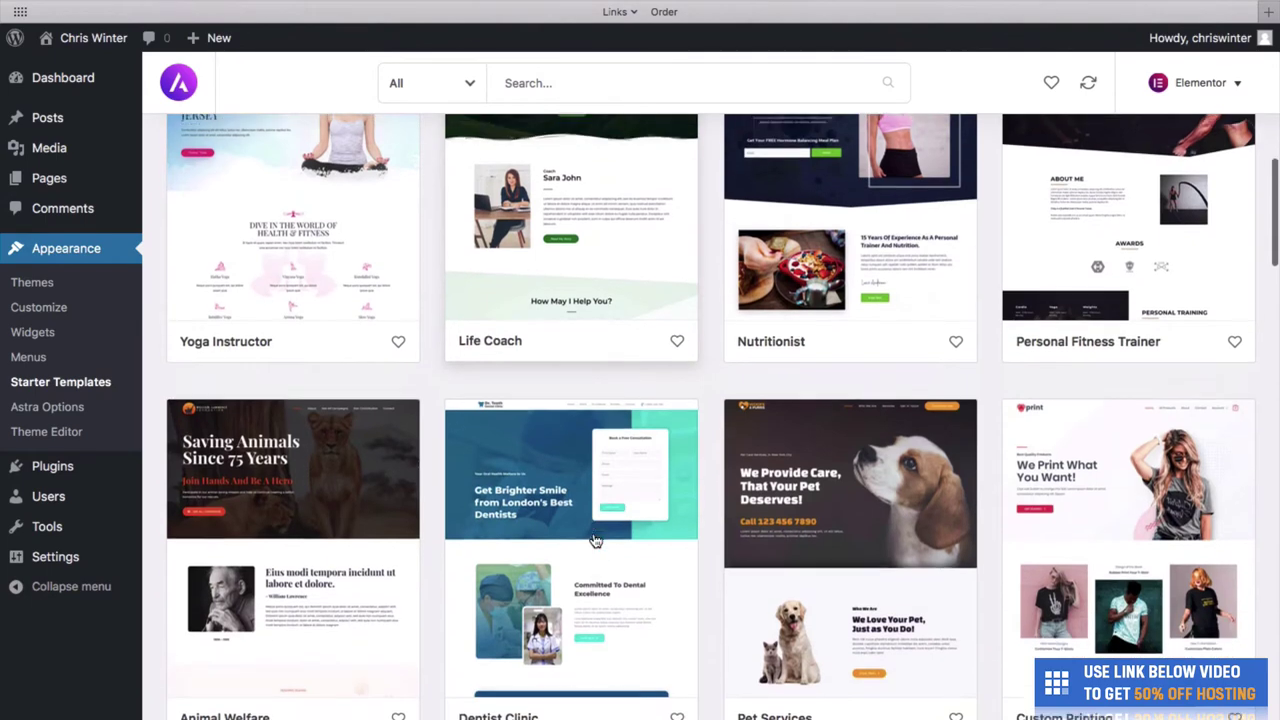
scroll(595, 541, "down", 1)
scroll(595, 541, "down", 2)
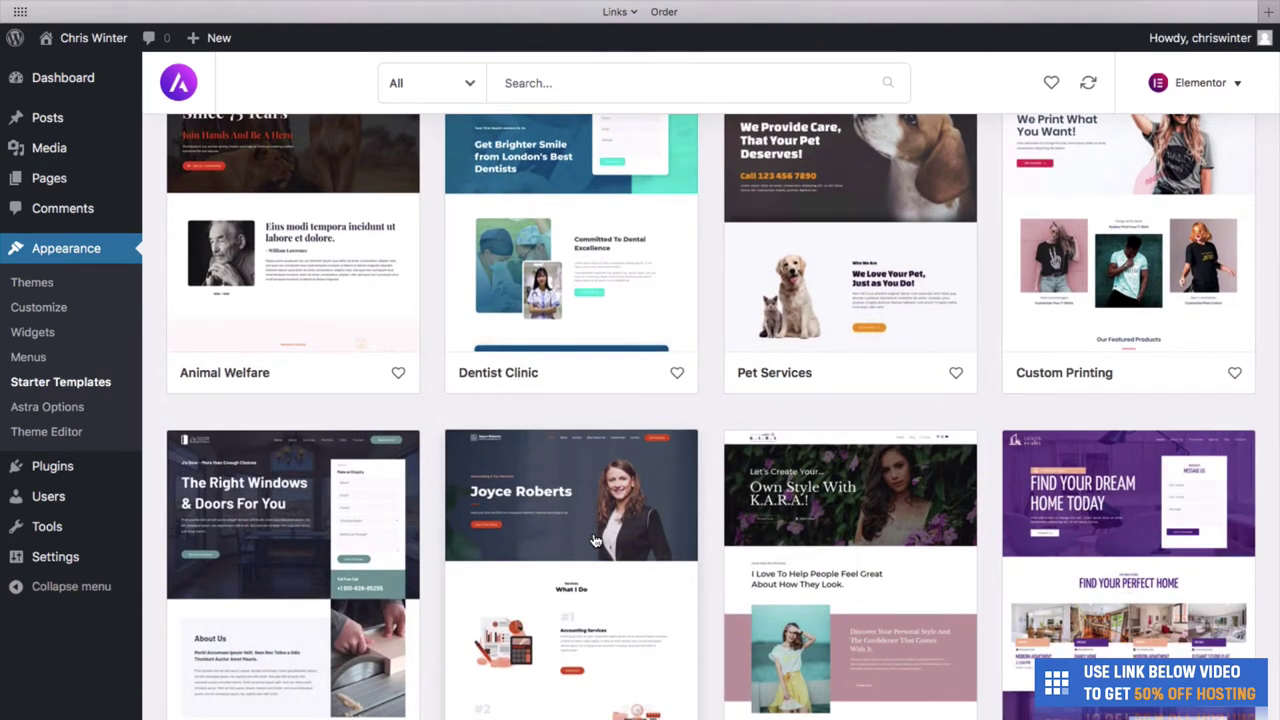
scroll(595, 541, "down", 1)
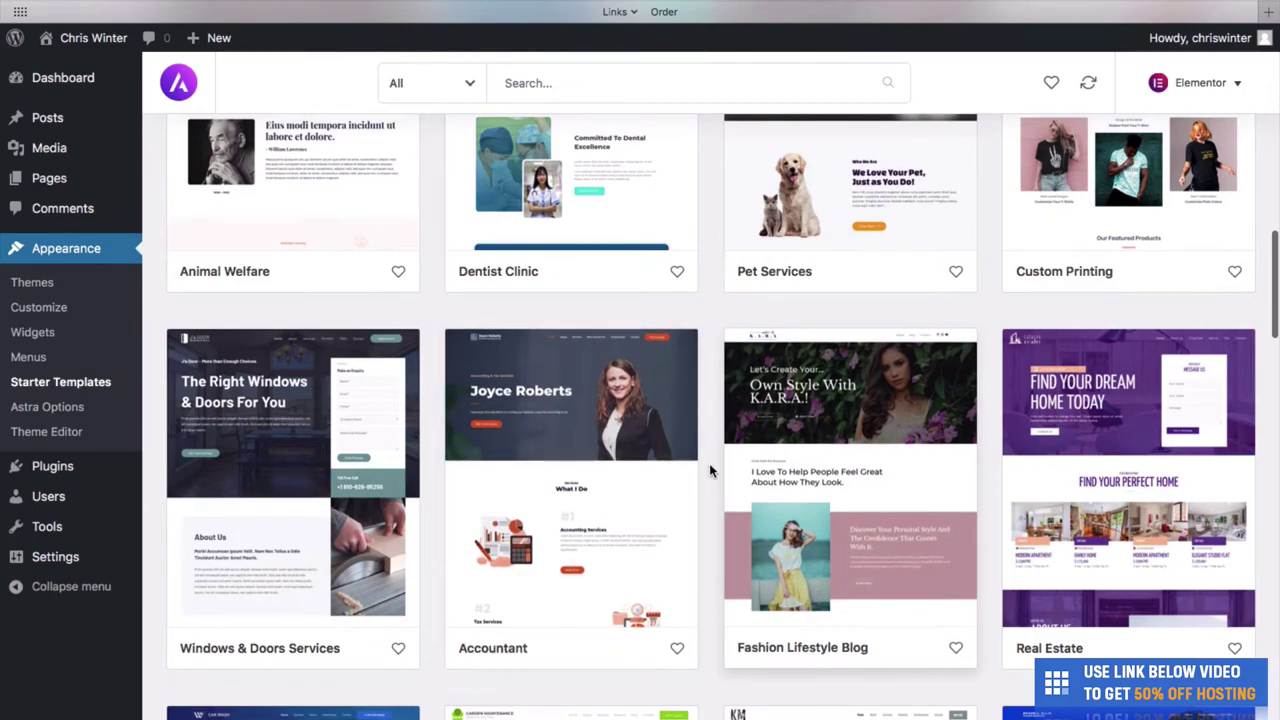
scroll(709, 486, "up", 10)
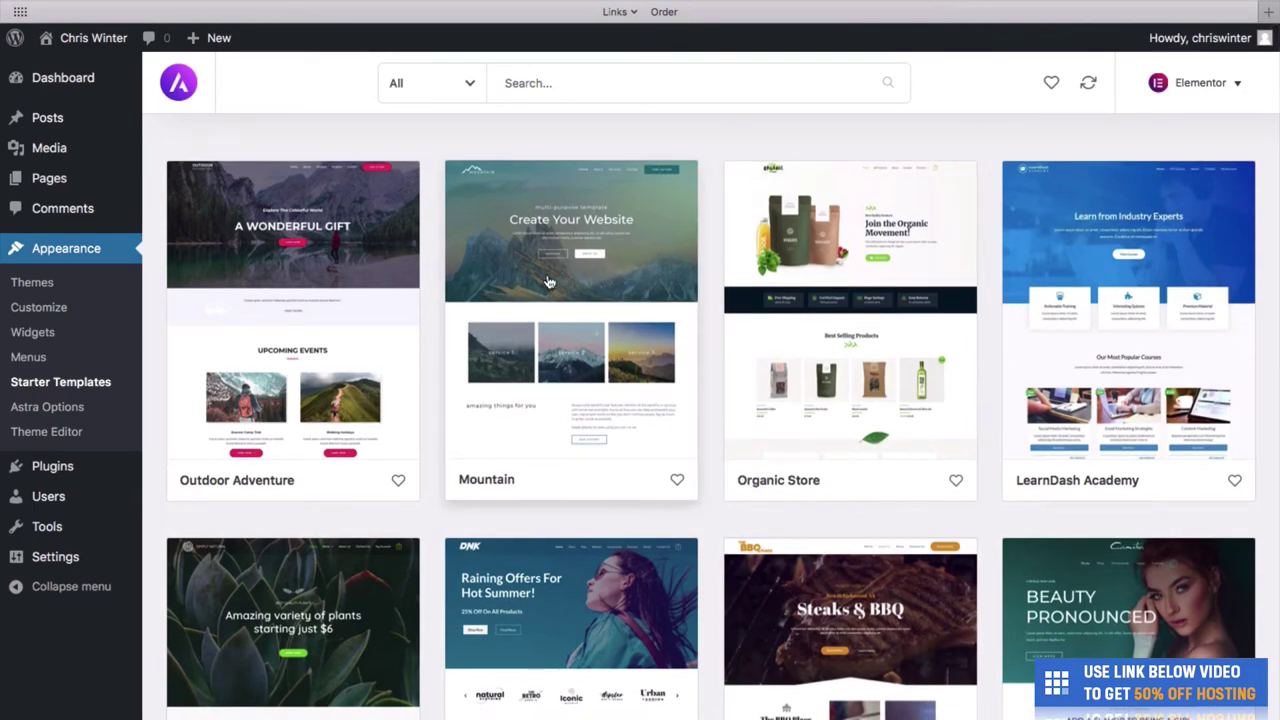
left_click(519, 311)
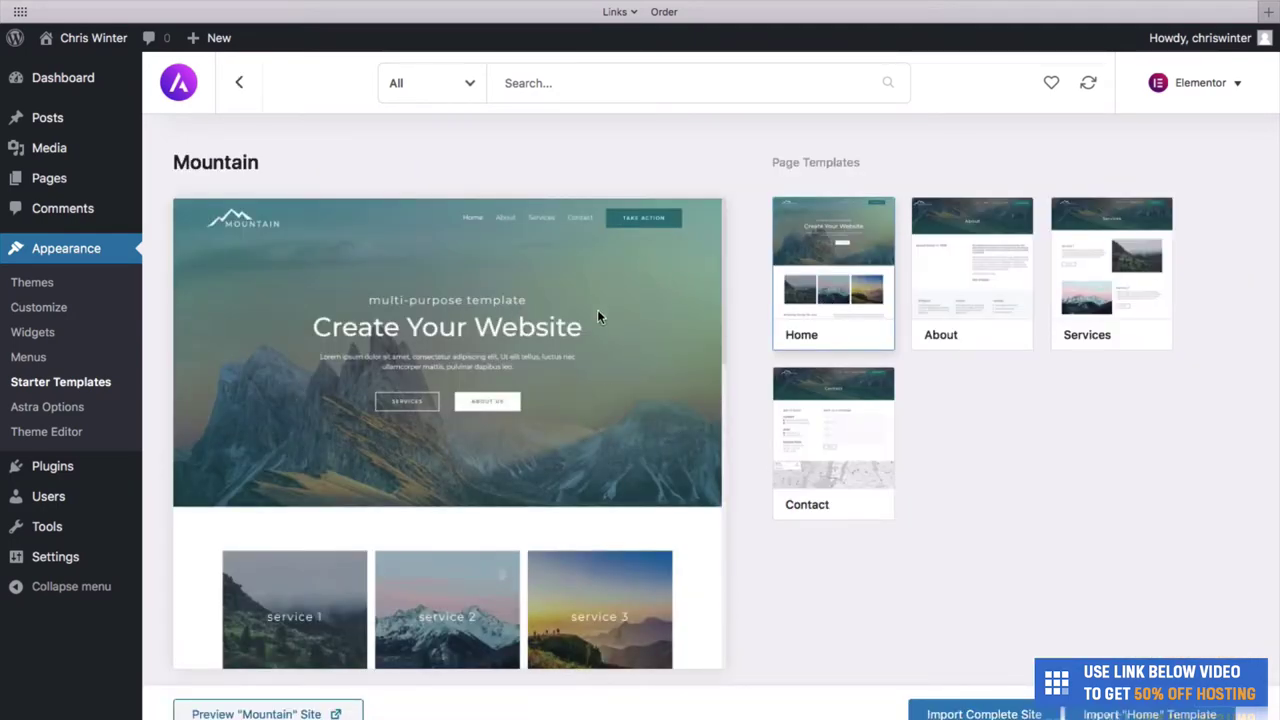
Step: Examine the Home, About, Services and Contact page previews of the Mountain template, ending back on Home
scroll(594, 470, "down", 10)
scroll(594, 470, "up", 4)
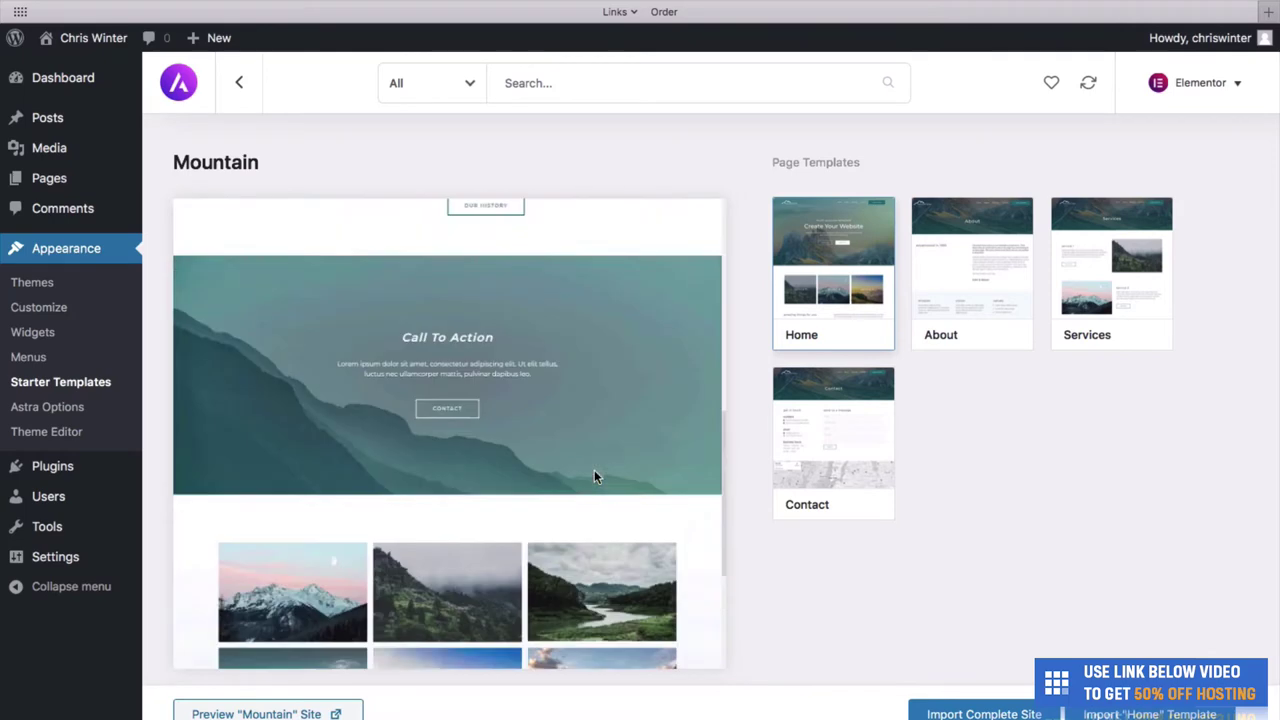
scroll(594, 472, "up", 5)
left_click(925, 272)
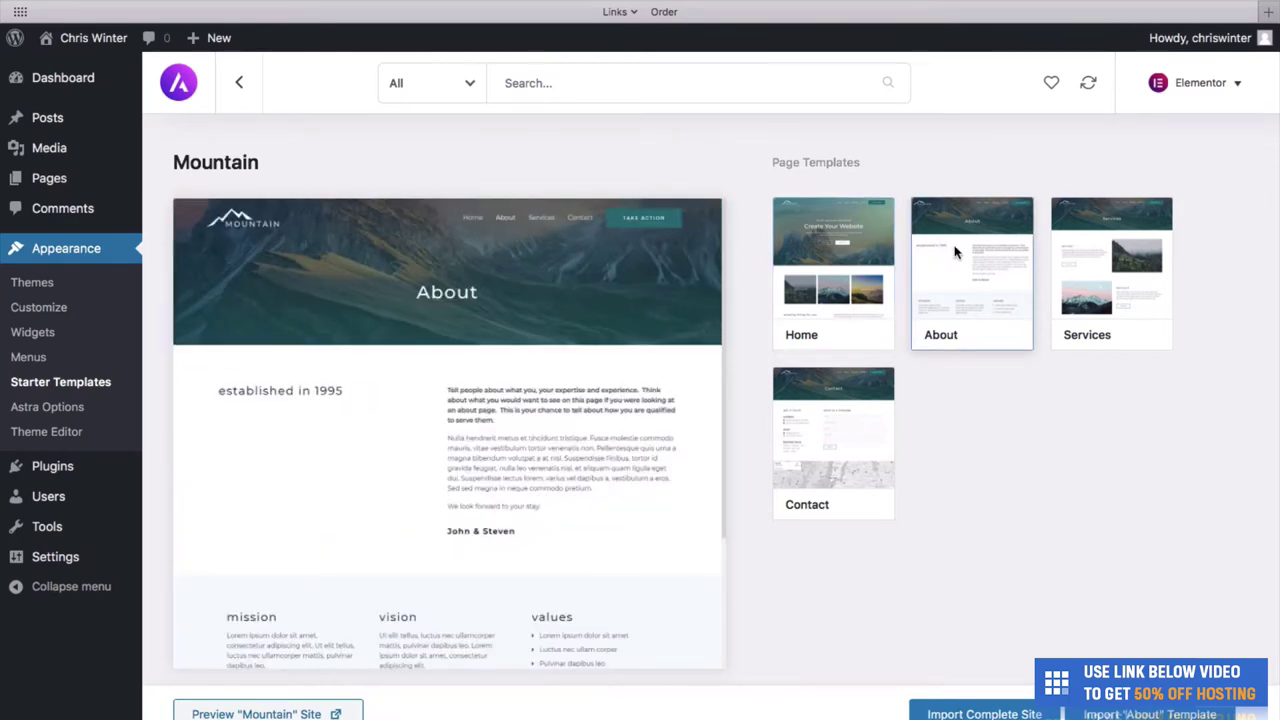
scroll(557, 480, "down", 3)
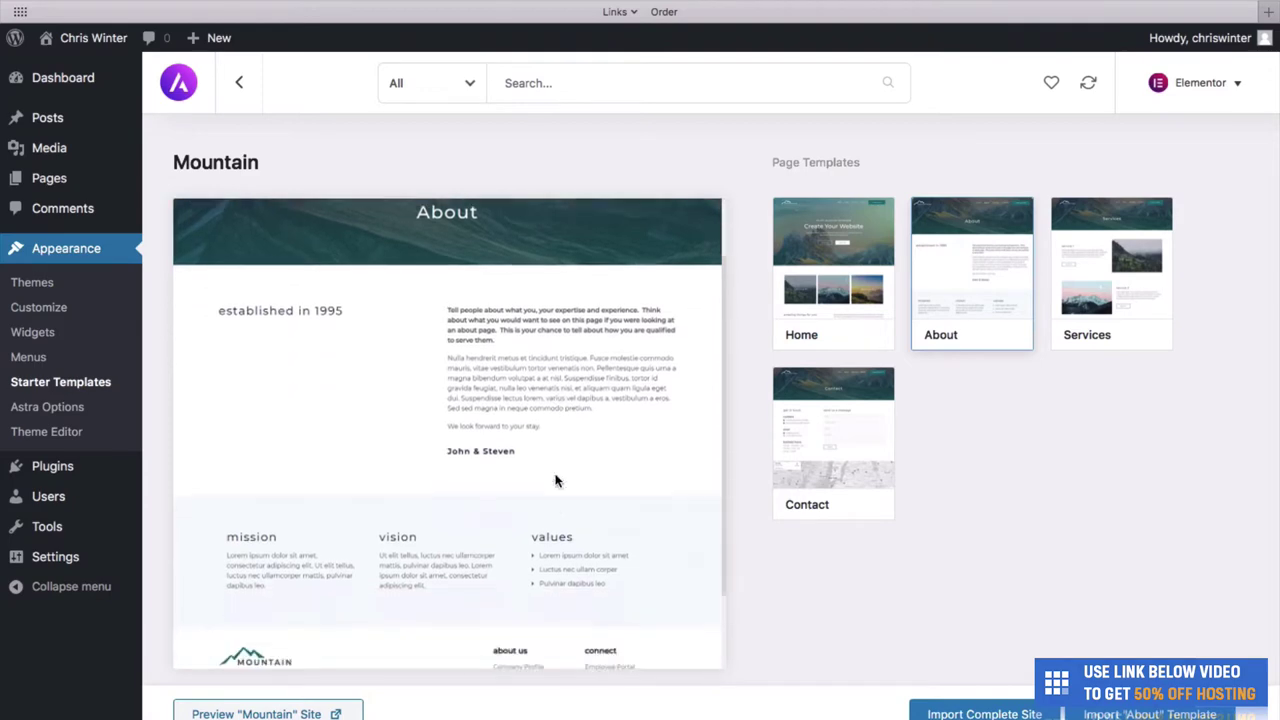
scroll(598, 333, "up", 3)
left_click(1089, 272)
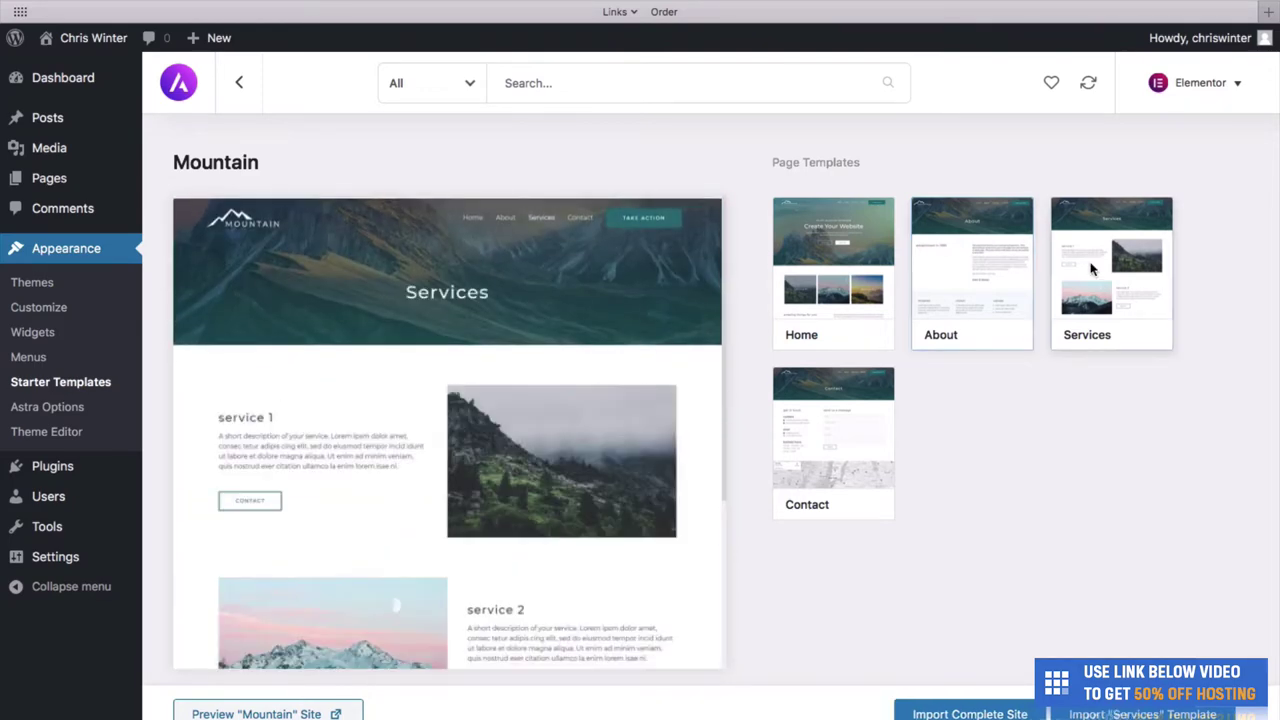
scroll(634, 450, "down", 5)
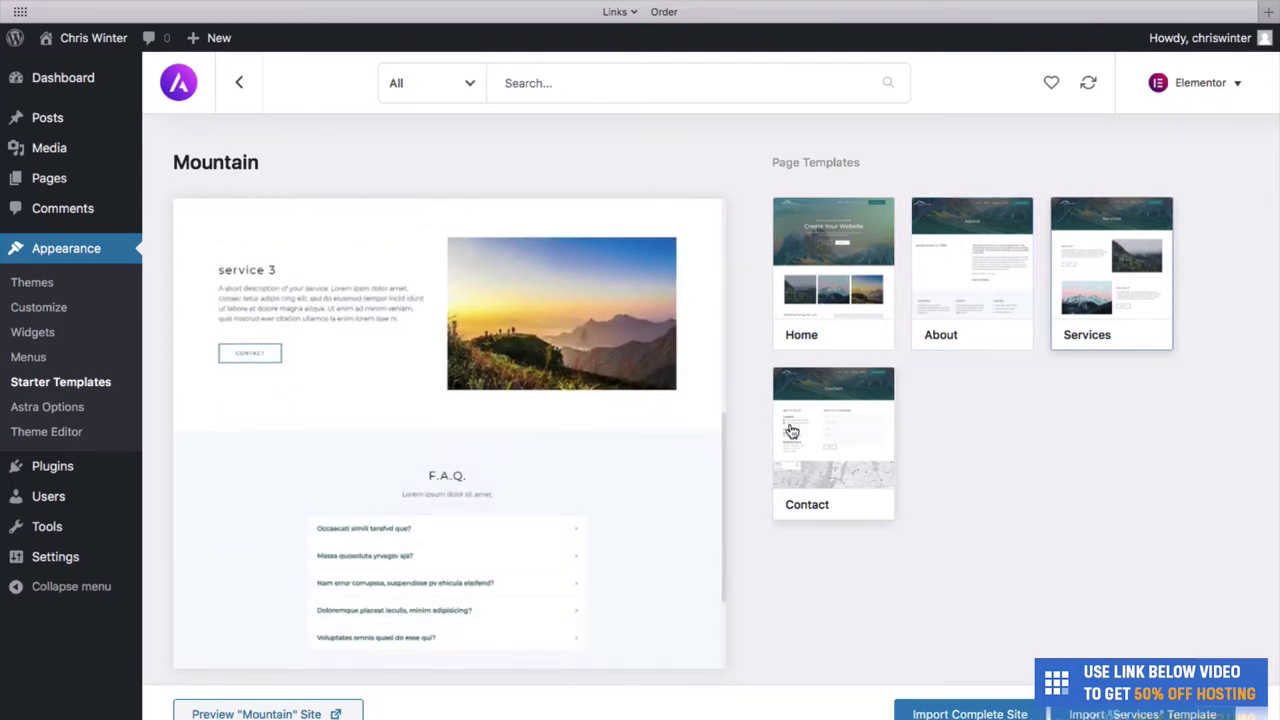
left_click(789, 429)
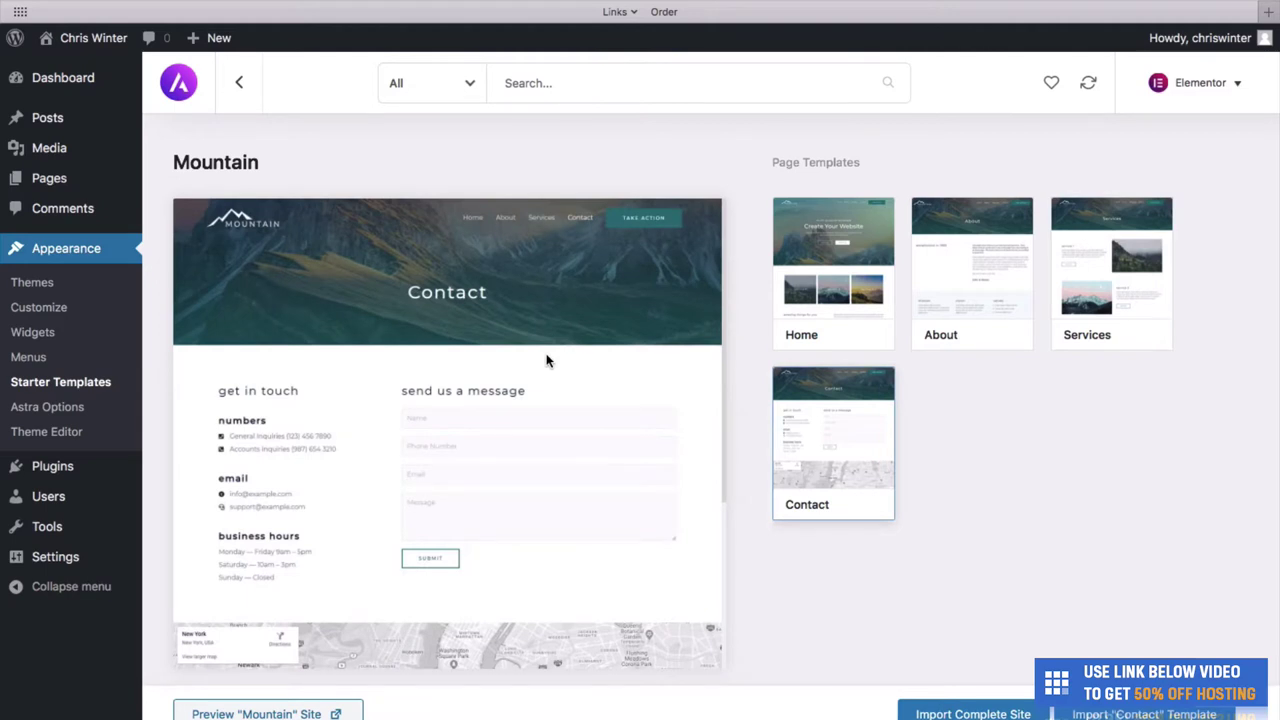
scroll(546, 361, "down", 4)
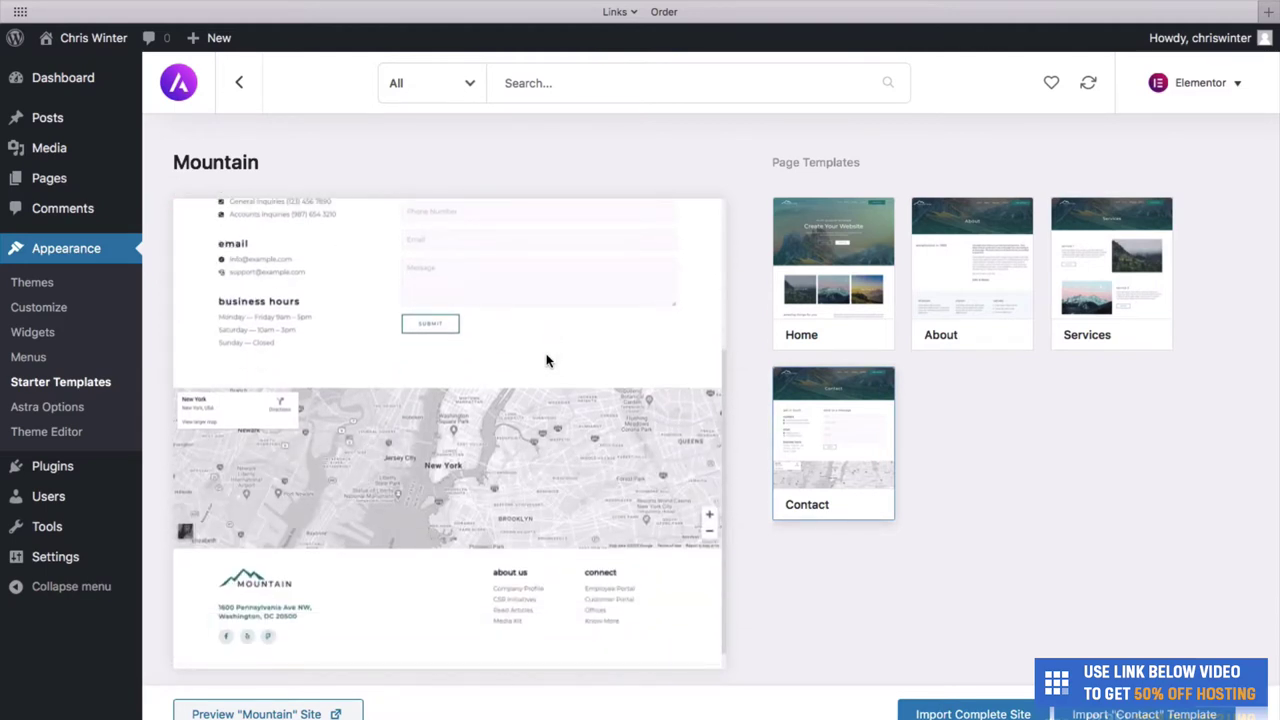
scroll(547, 300, "up", 5)
left_click(790, 263)
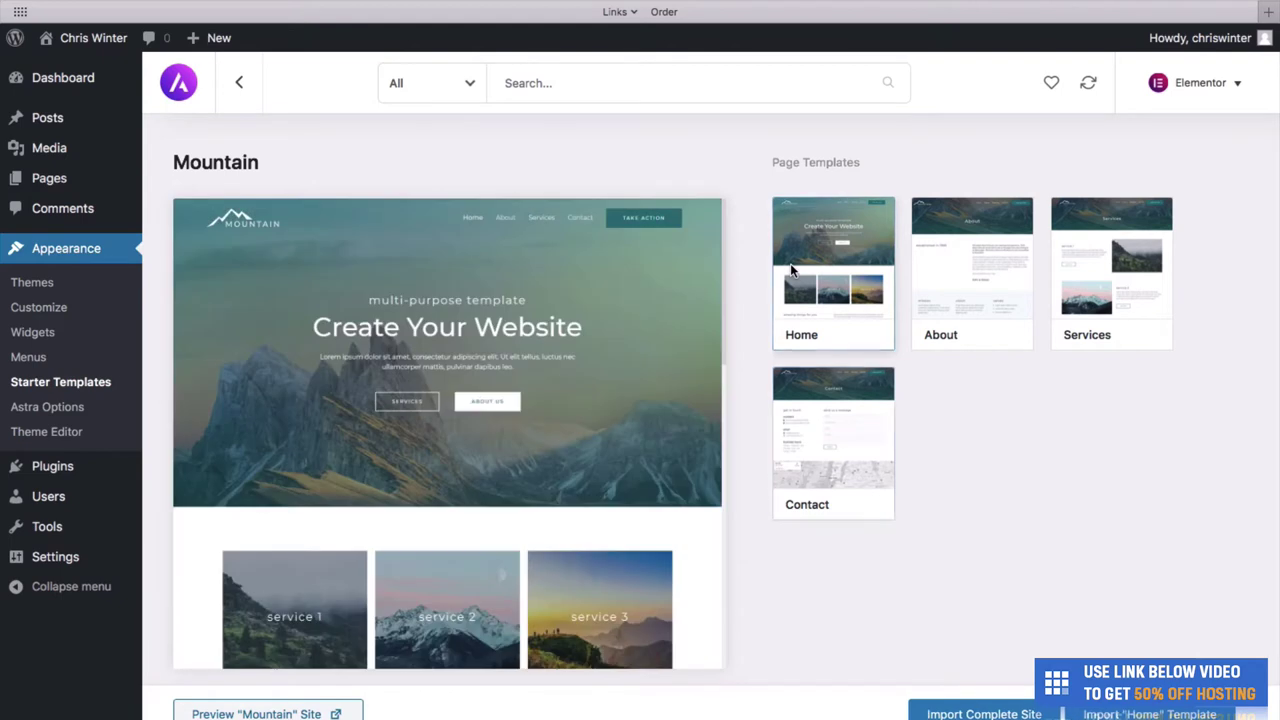
Step: Import the complete Mountain site with Delete Previously Imported Site enabled
left_click(935, 713)
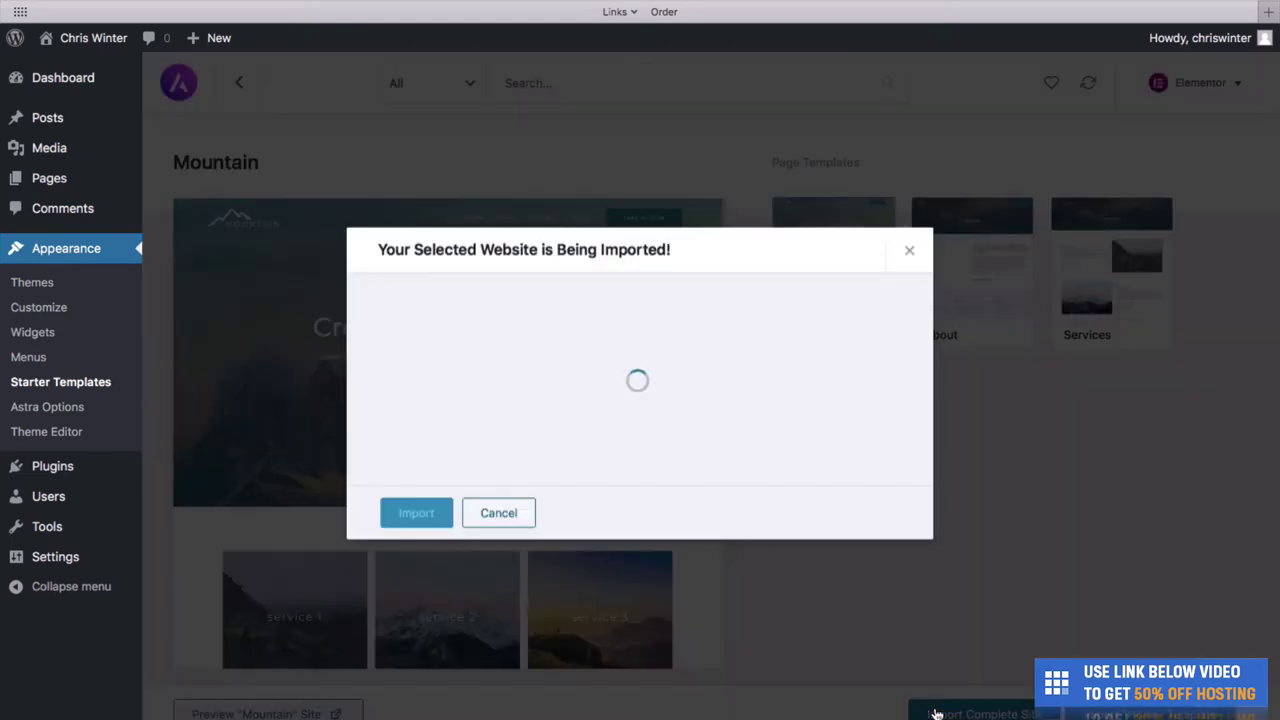
left_click(416, 318)
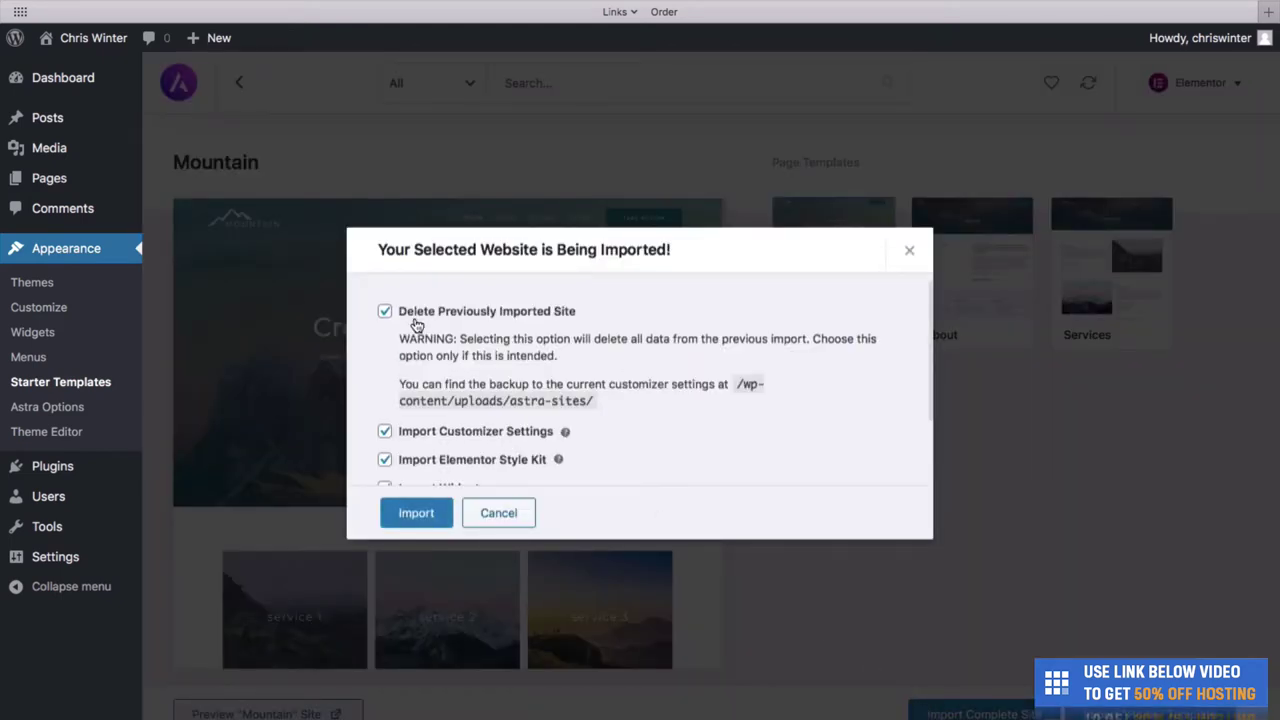
left_click(413, 516)
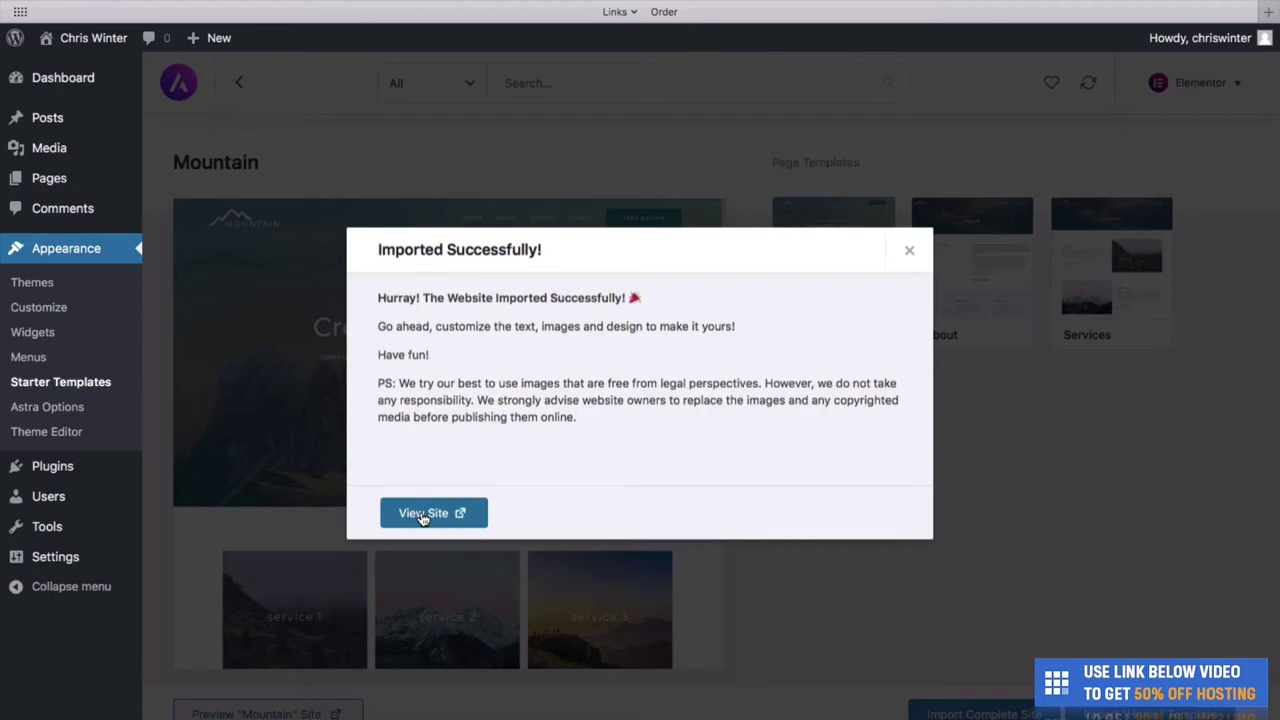
Step: View the imported live site and look through its home page down to the services section
left_click(423, 514)
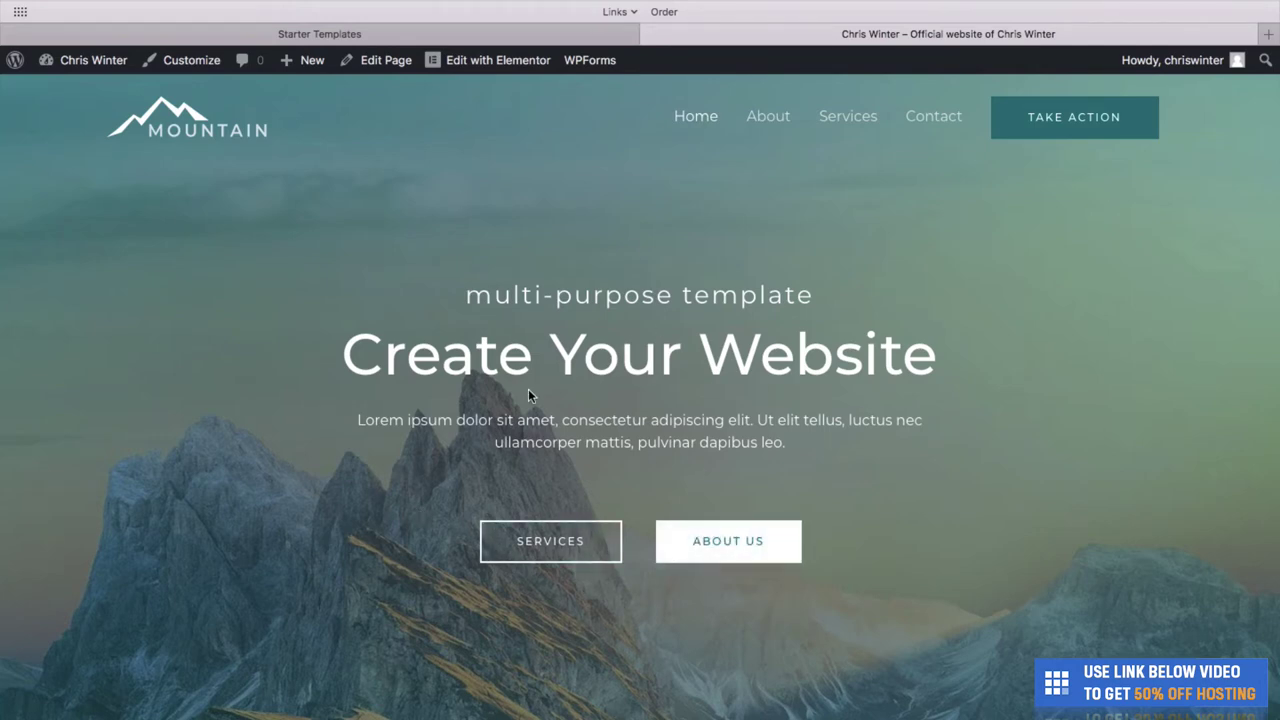
scroll(528, 390, "down", 4)
scroll(545, 380, "down", 3)
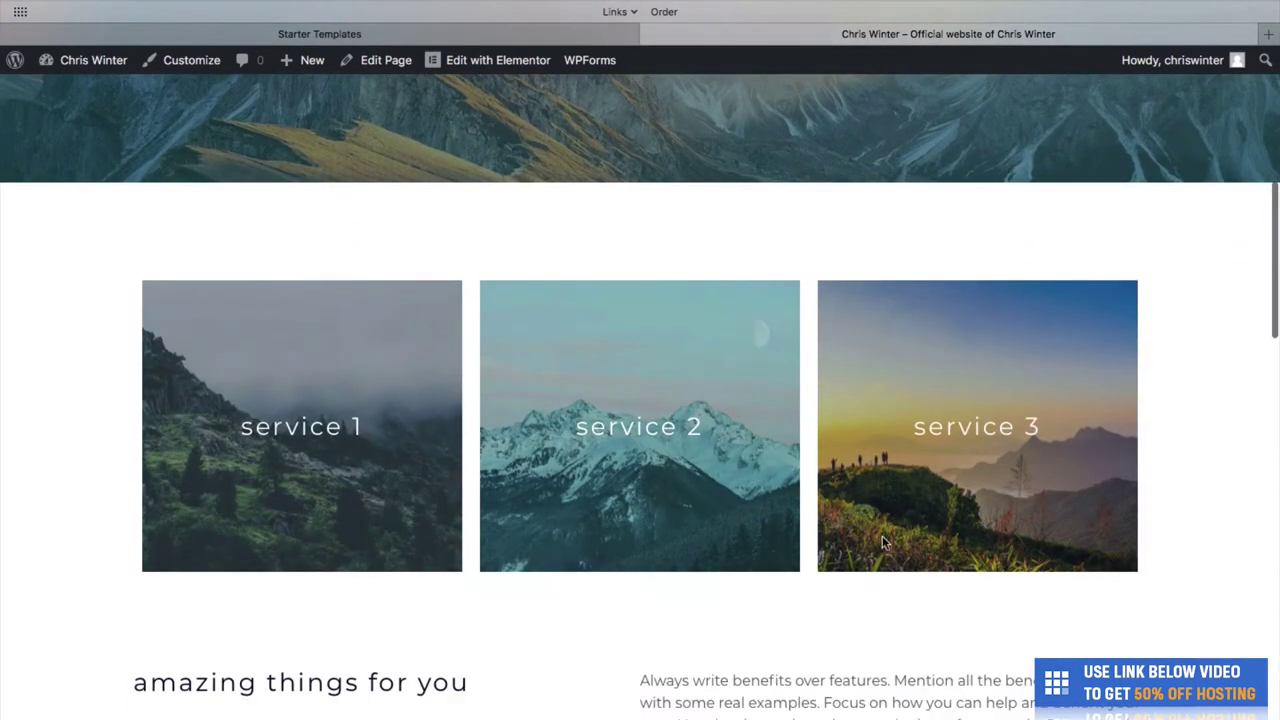
Step: Look through the rest of the live home page down to the footer and return to its beginning
scroll(910, 535, "down", 1)
scroll(928, 533, "down", 2)
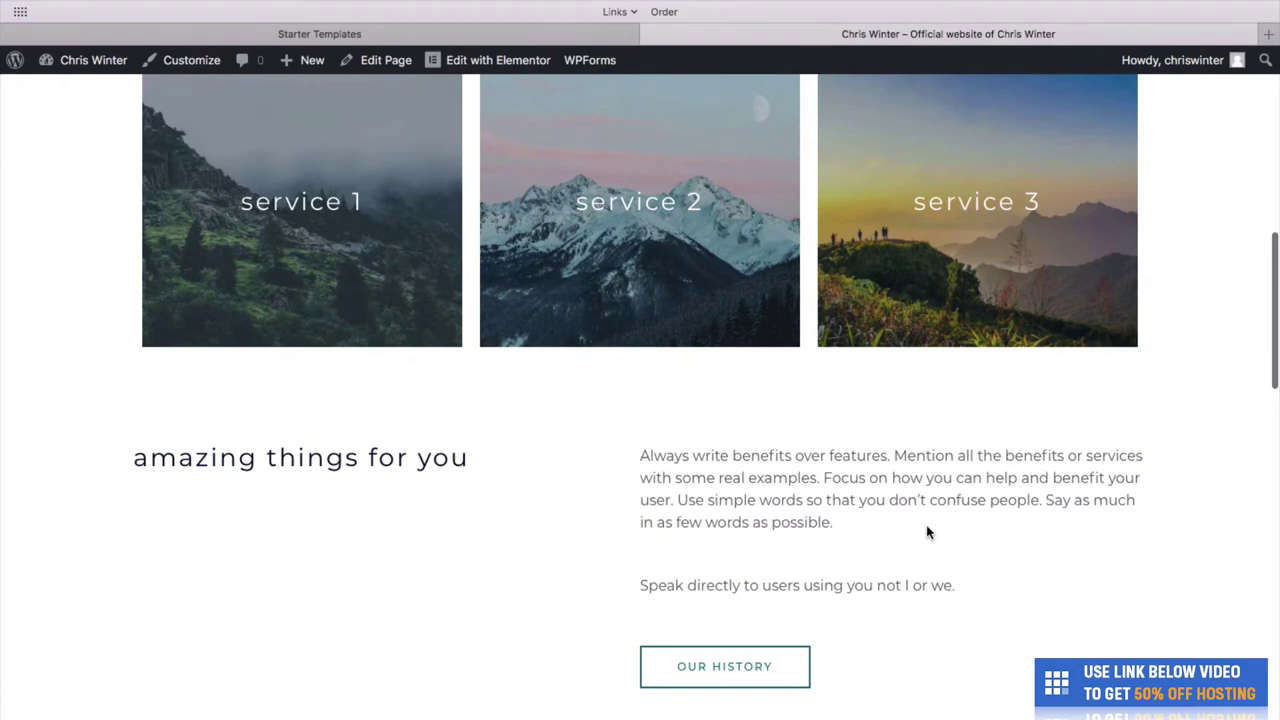
scroll(866, 660, "down", 3)
scroll(845, 571, "down", 3)
scroll(806, 403, "down", 2)
scroll(803, 429, "up", 2)
scroll(803, 433, "down", 5)
scroll(803, 440, "up", 2)
scroll(803, 440, "up", 1)
scroll(805, 435, "down", 3)
scroll(807, 437, "up", 2)
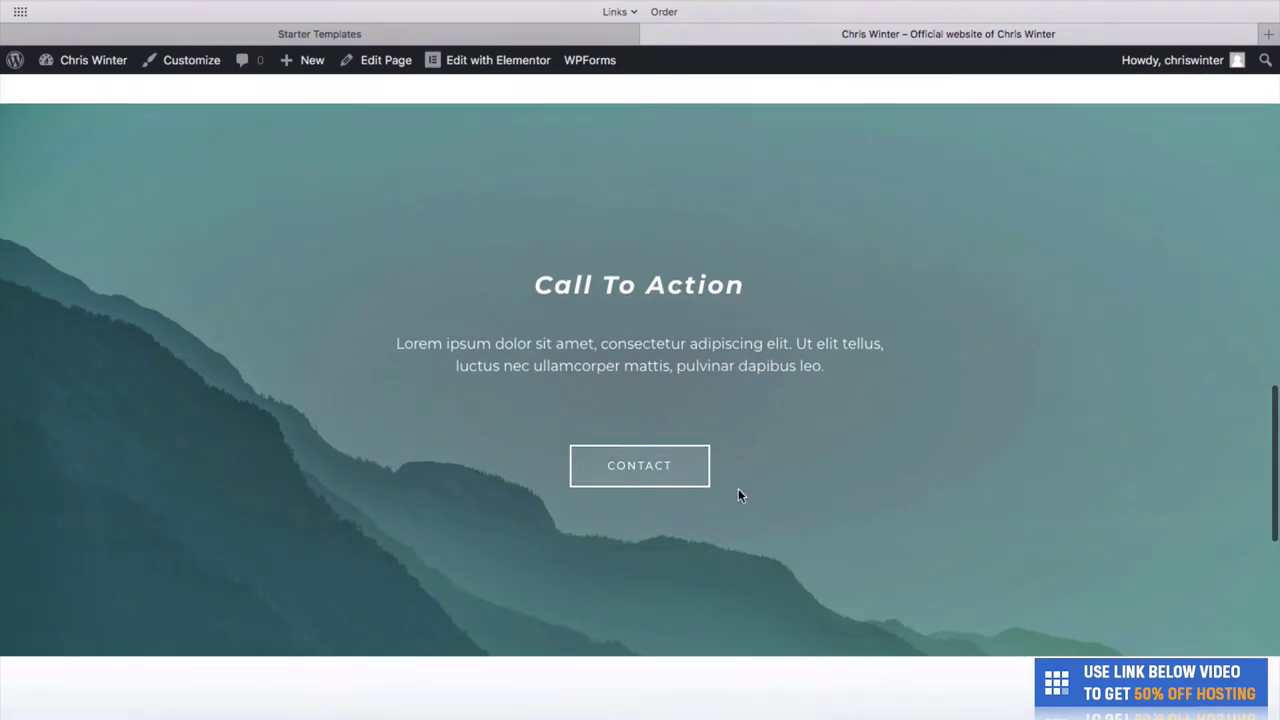
scroll(738, 490, "down", 6)
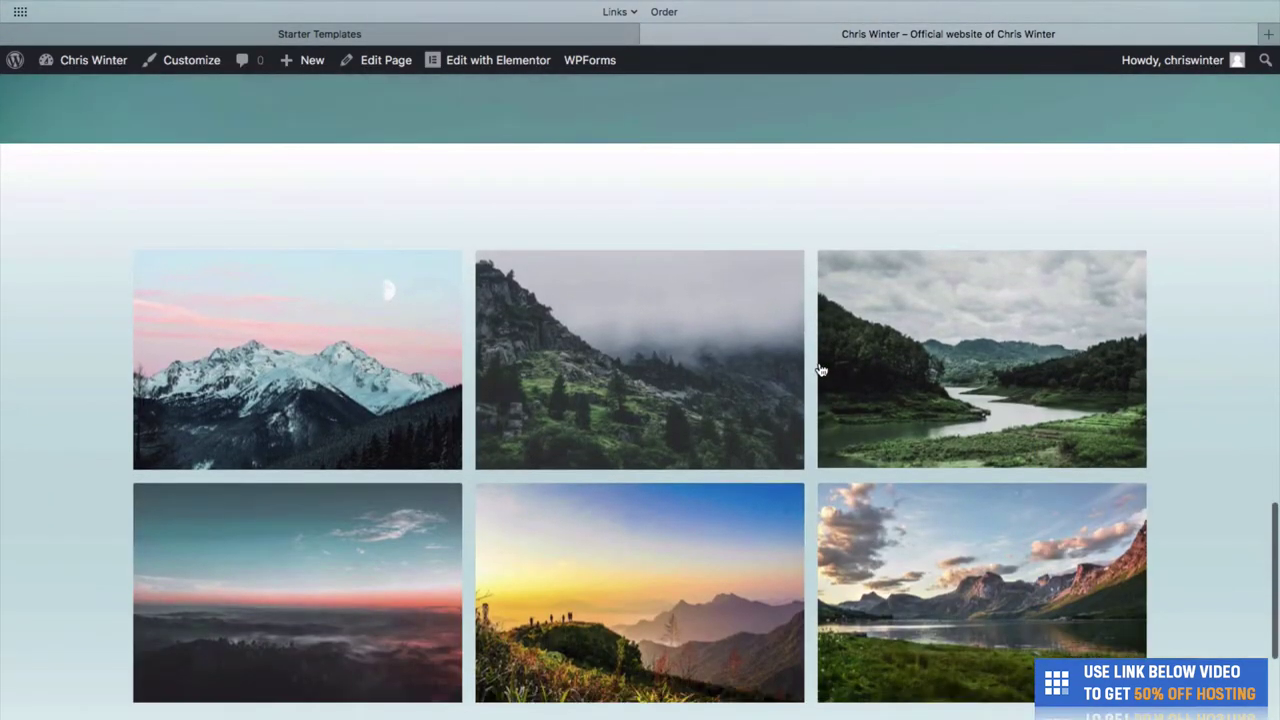
scroll(706, 534, "down", 4)
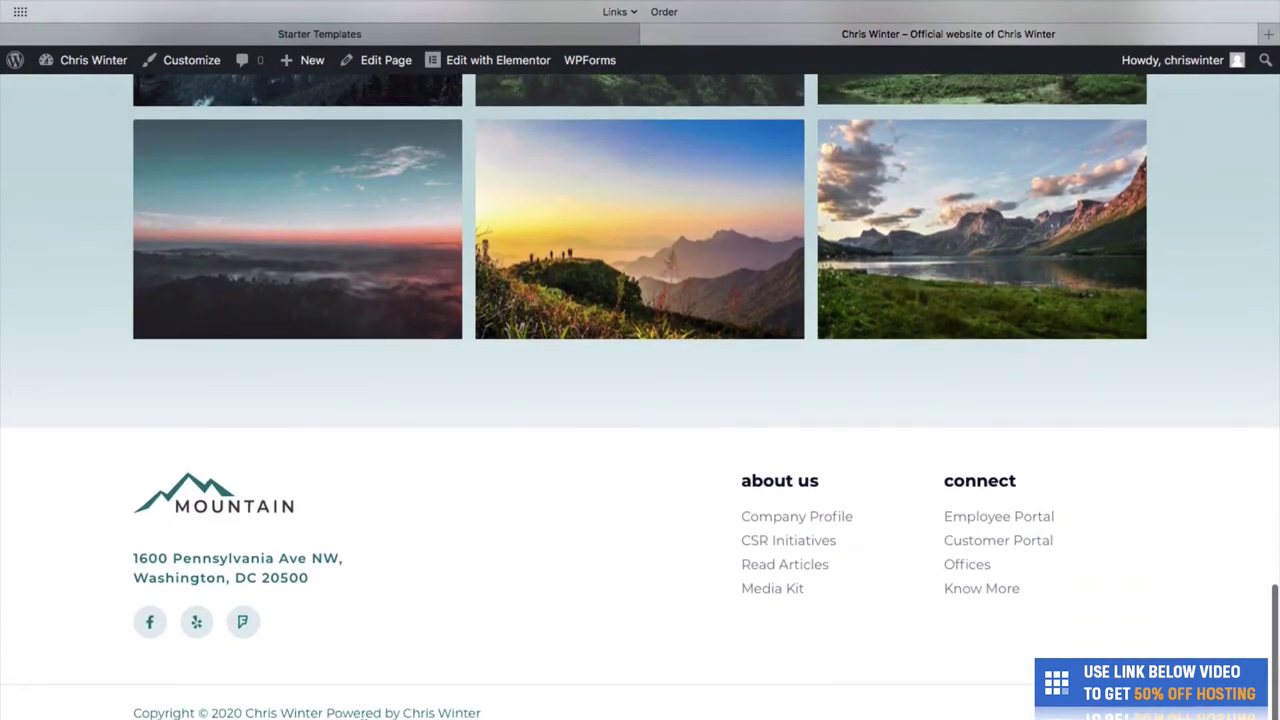
scroll(609, 524, "up", 20)
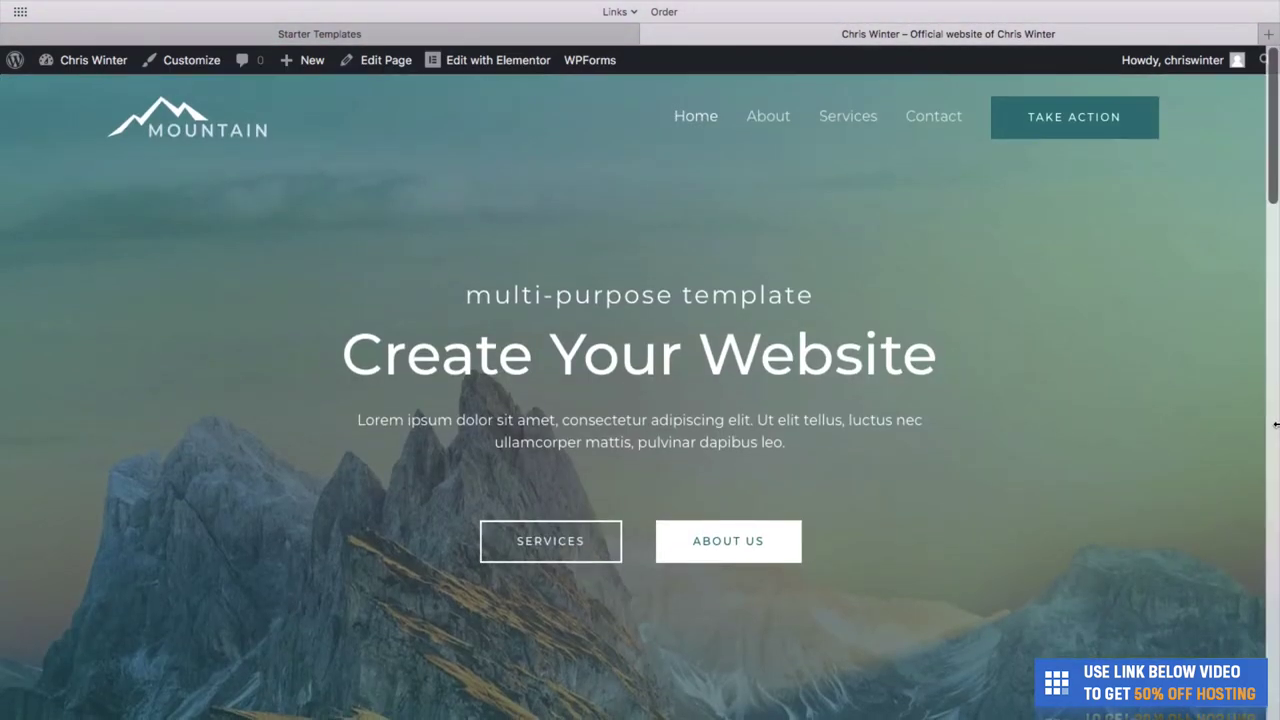
left_click_drag(1276, 393, 1276, 447)
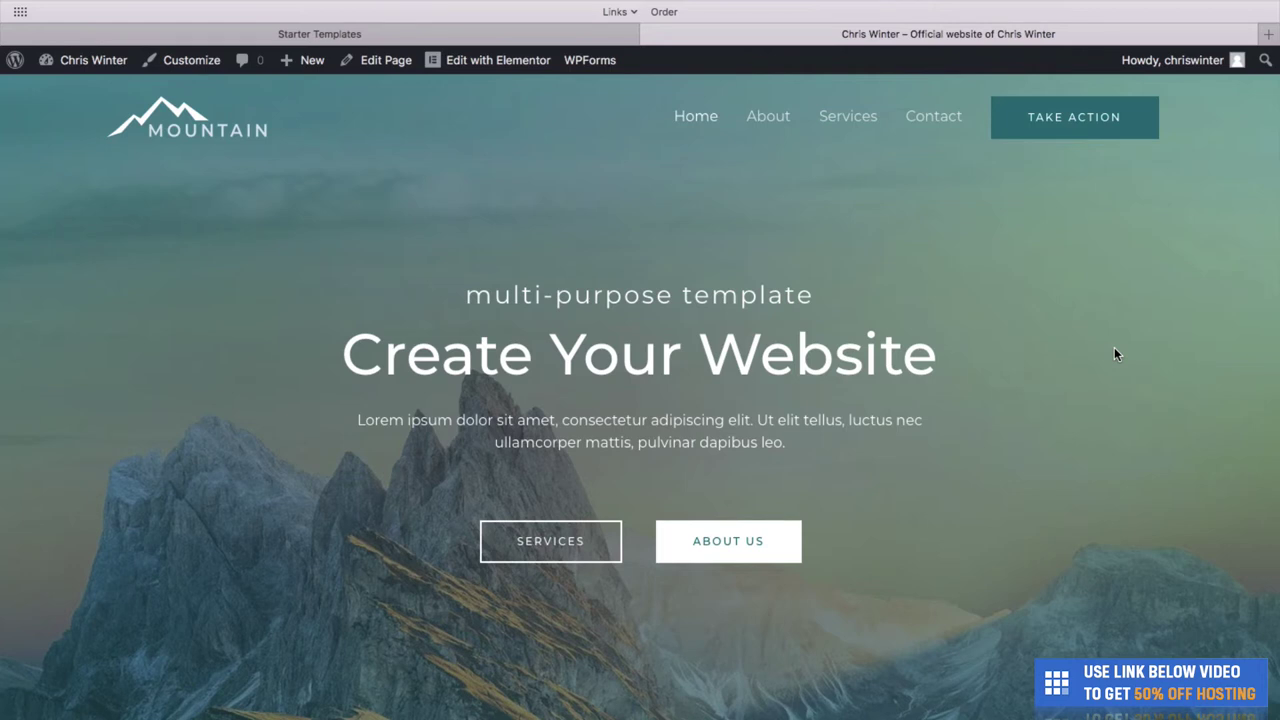
Step: Open the home page in the Elementor editor and change the main hero heading to "WEDDING SERVICES"
left_click(485, 72)
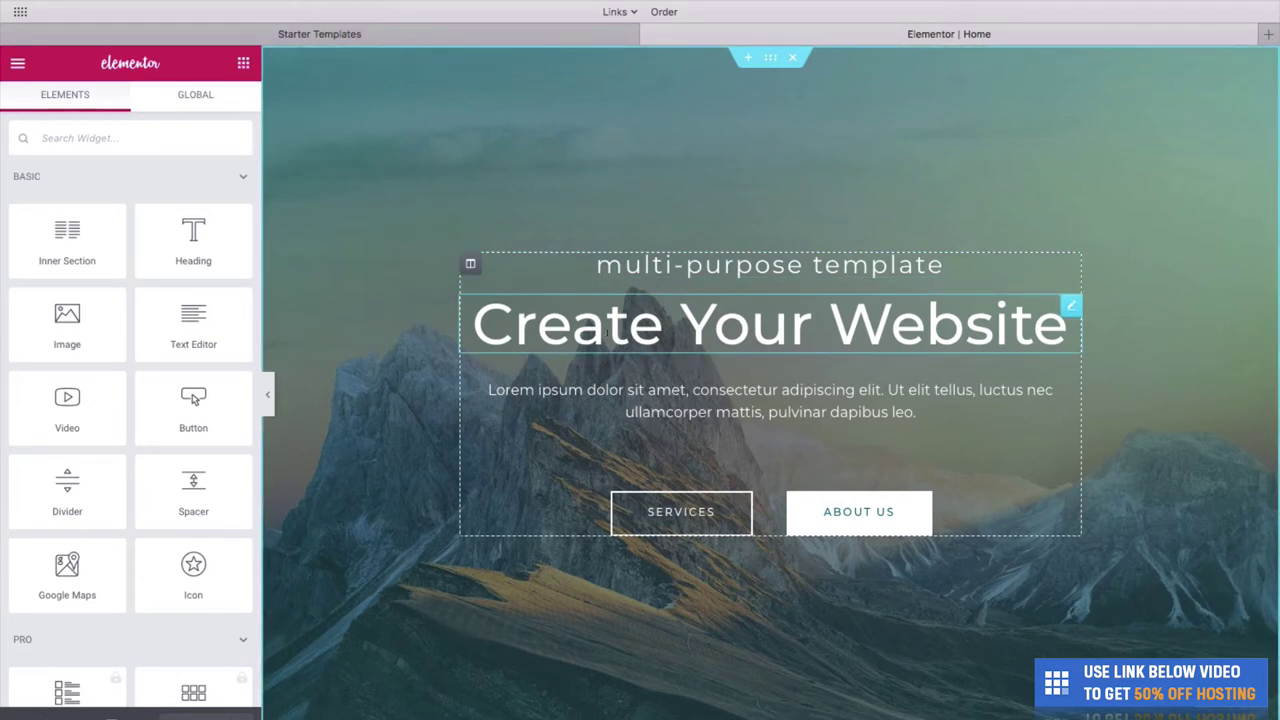
left_click(940, 315)
key("ctrl+a")
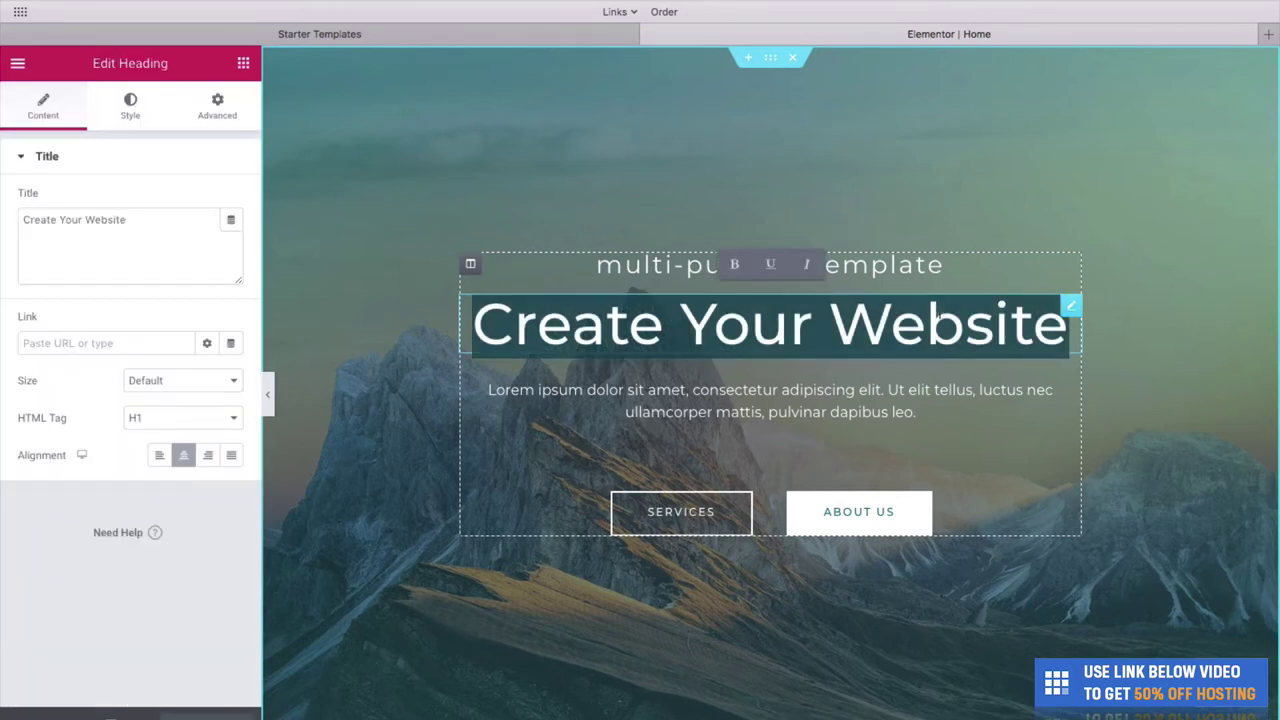
key("BackSpace")
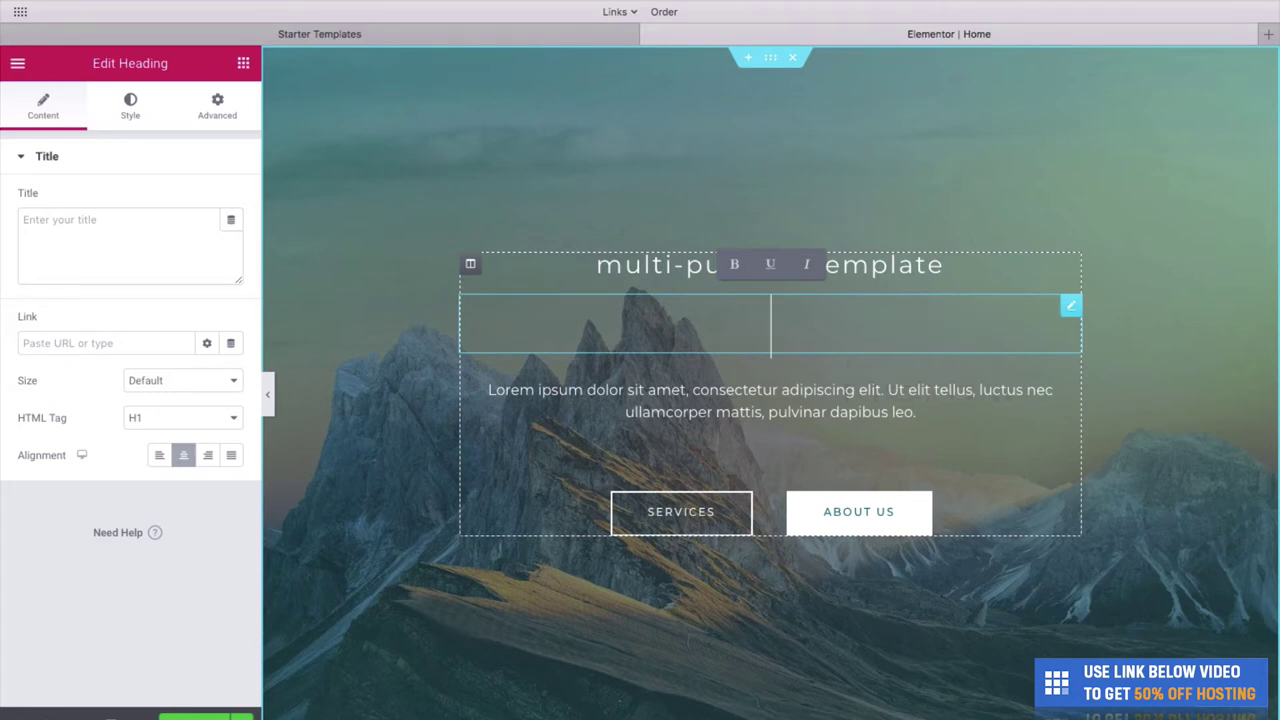
type("WEDDING SER")
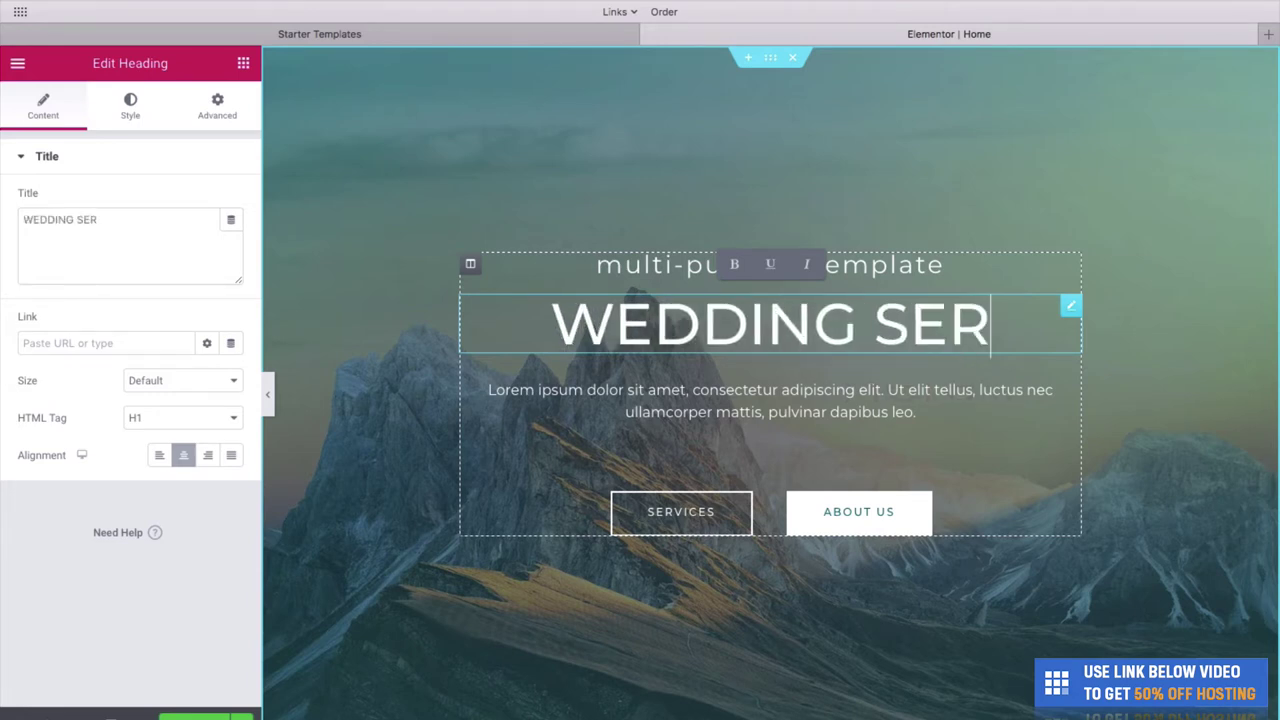
type("VICES")
Step: Replace the "multi-purpose template" subheading above the main heading with "Welcome to Los angeles"
left_click(908, 264)
triple_click(908, 264)
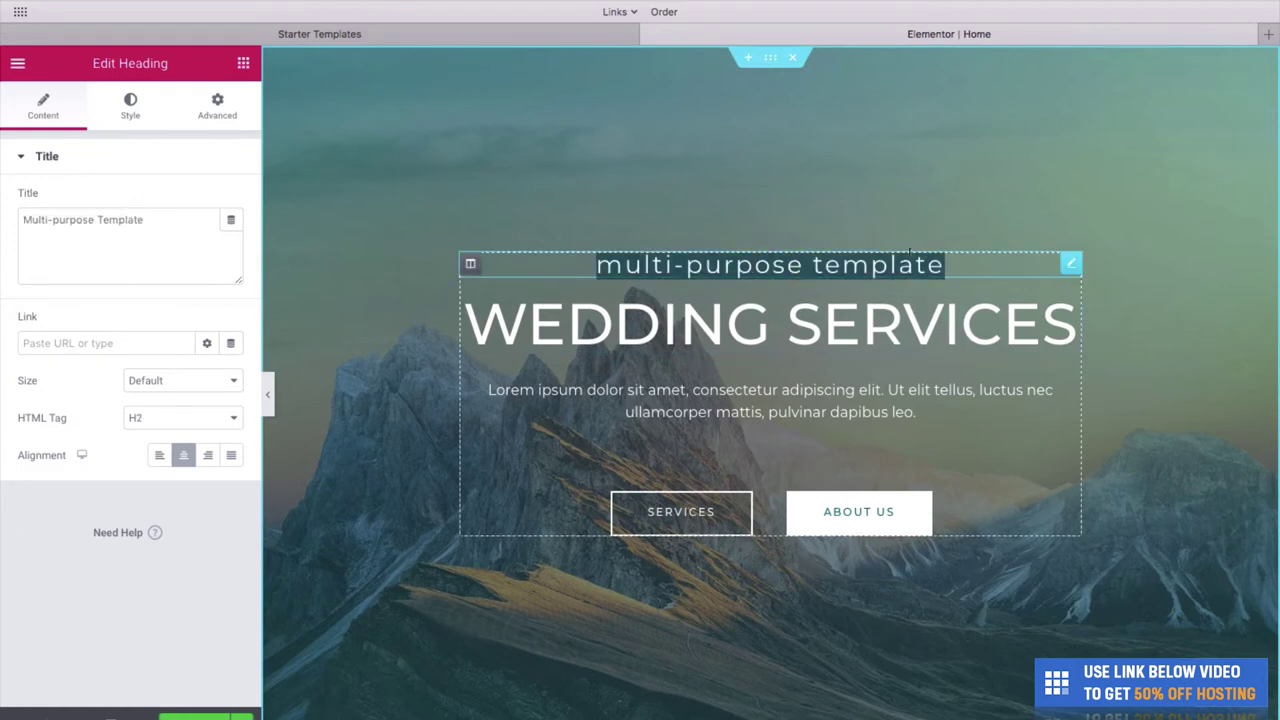
type("Welcom e")
key("BackSpace")
key("BackSpace")
type("e to Los angeles")
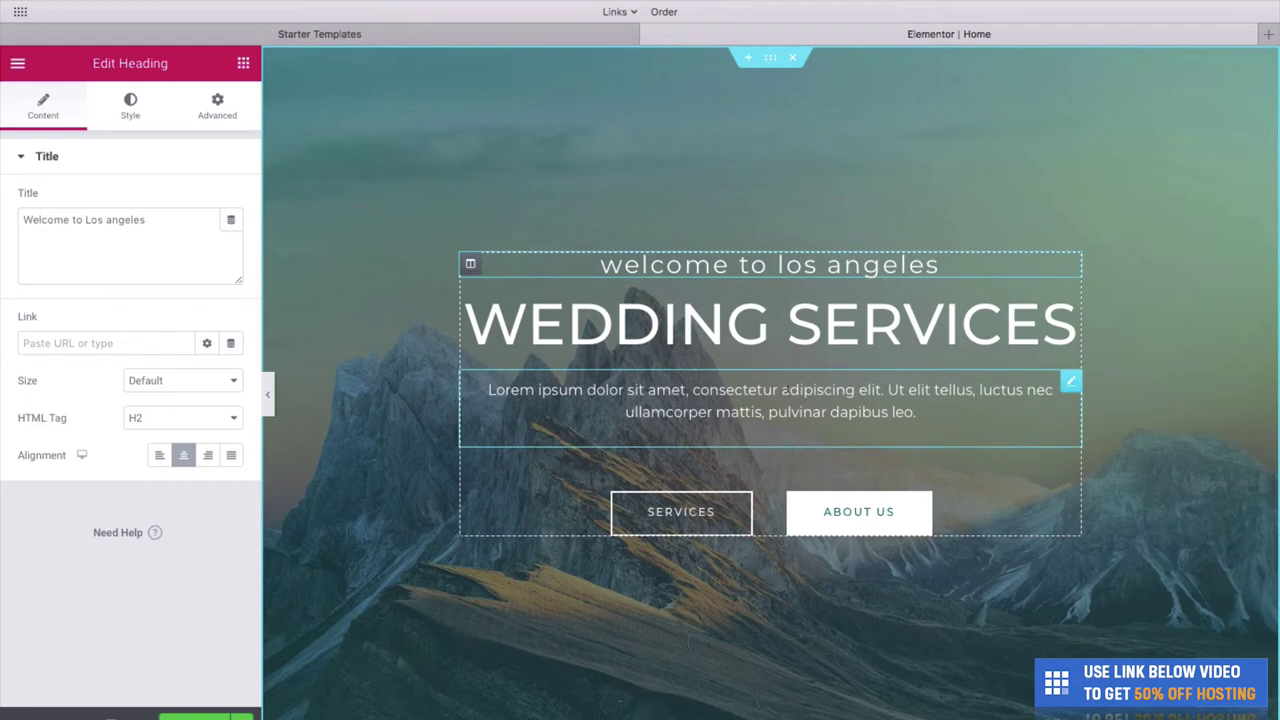
Step: Replace the placeholder paragraph under the main heading with "We help you have a perfect Wedding Day"
left_click(784, 390)
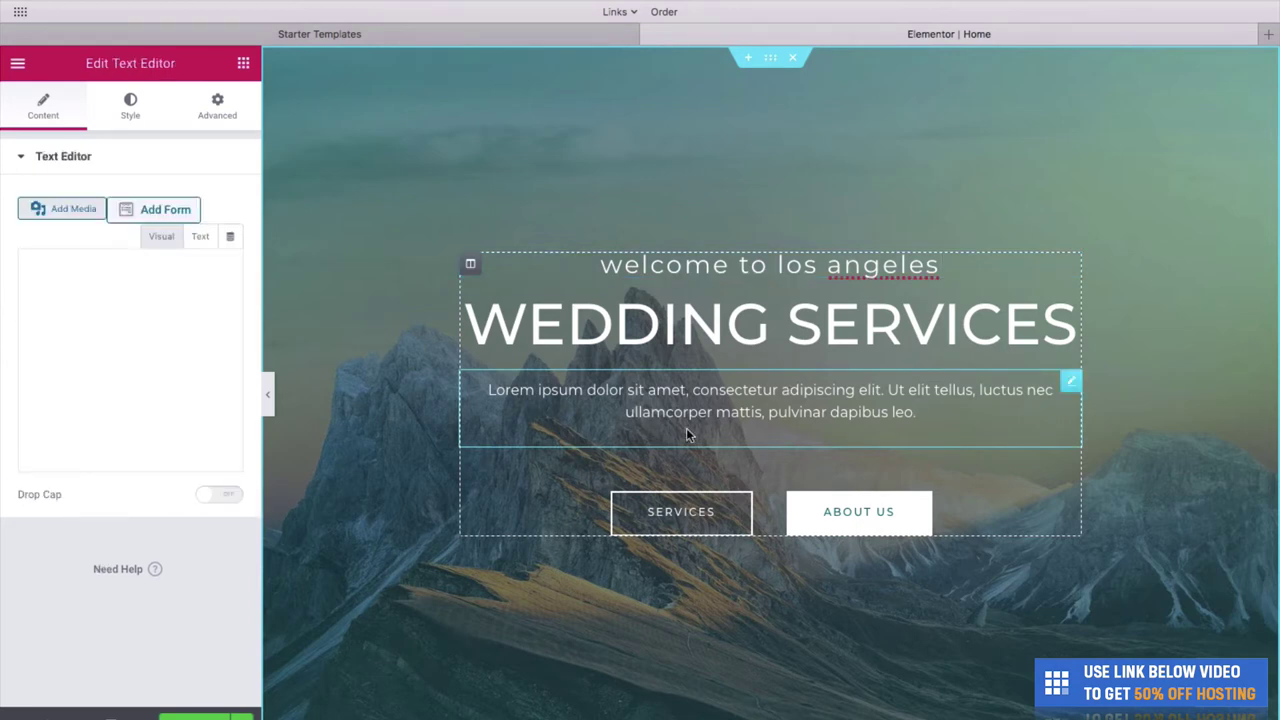
key("ctrl+a")
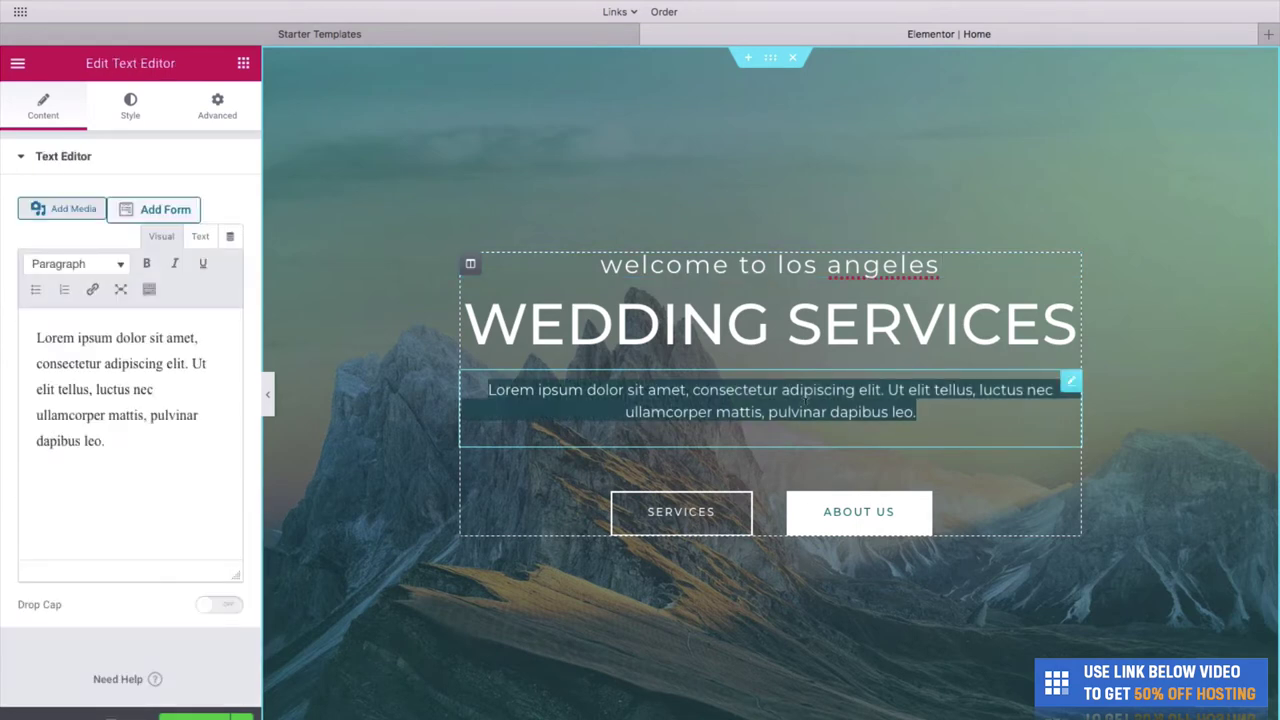
type("We help you")
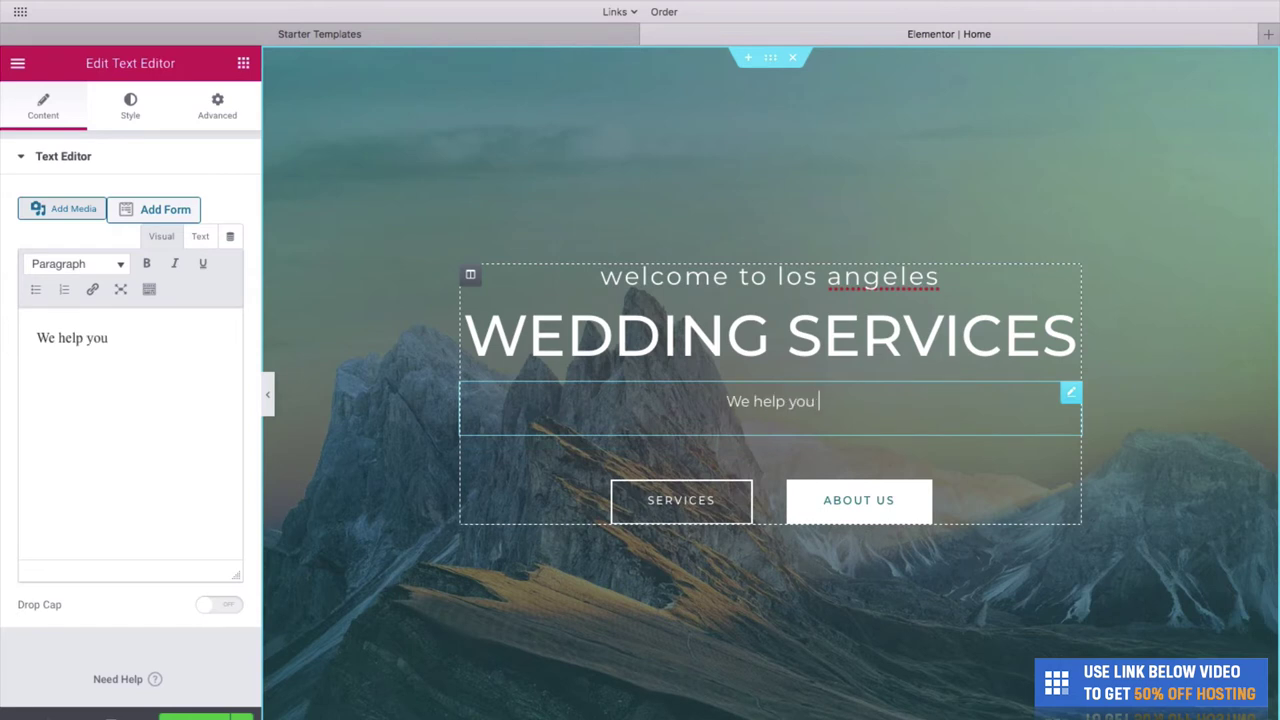
type(" have a perfect we")
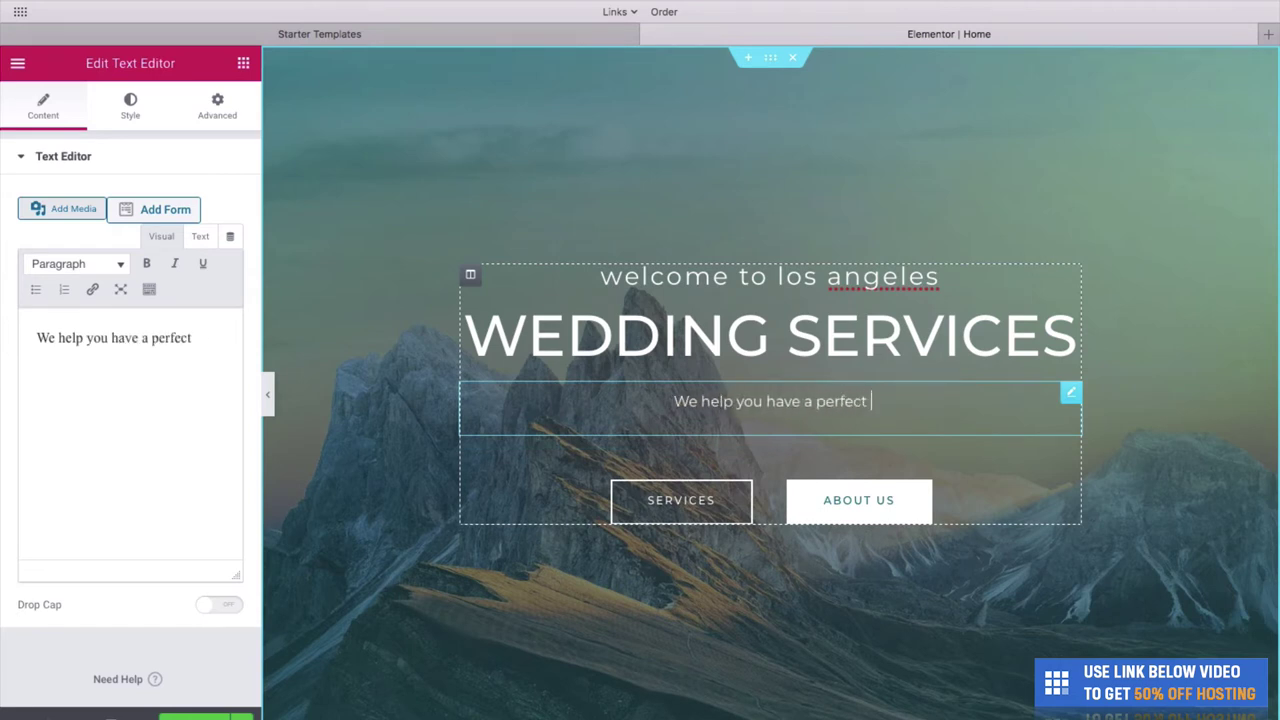
key("BackSpace")
key("BackSpace")
type("Wedding Day")
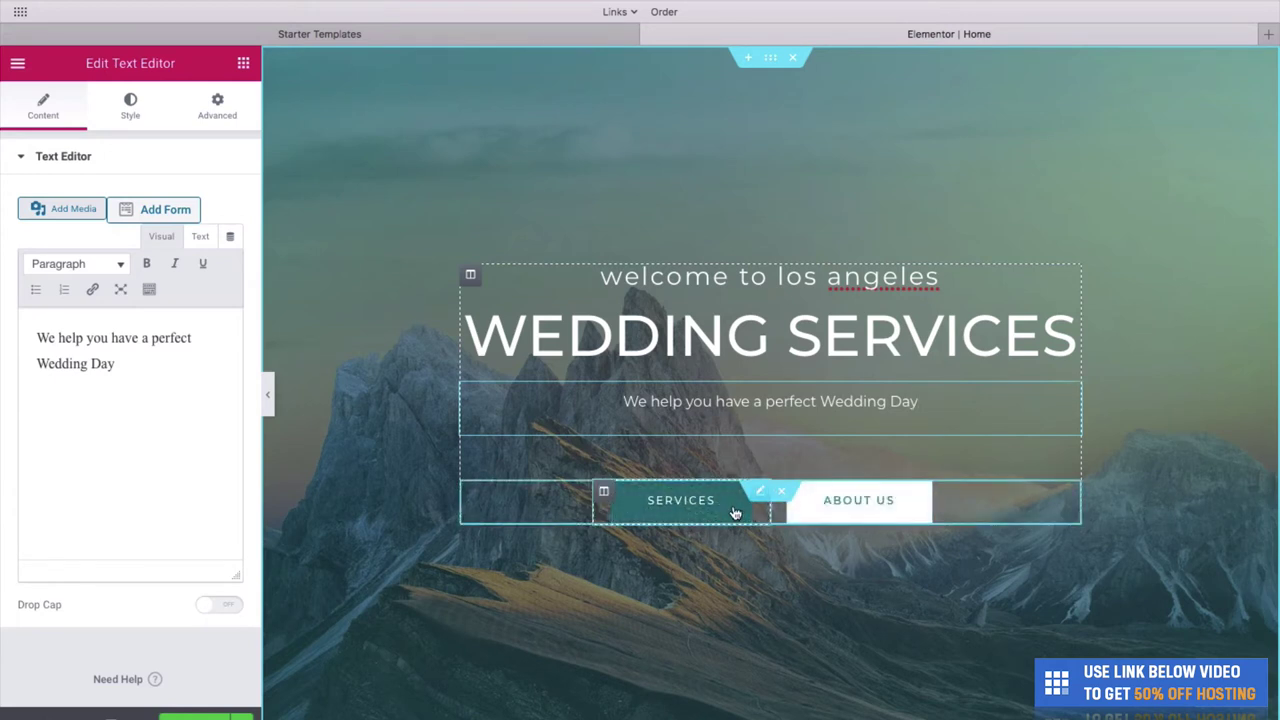
Step: Change the text of the hero's Services button to "OUR SERVICES"
left_click(683, 506)
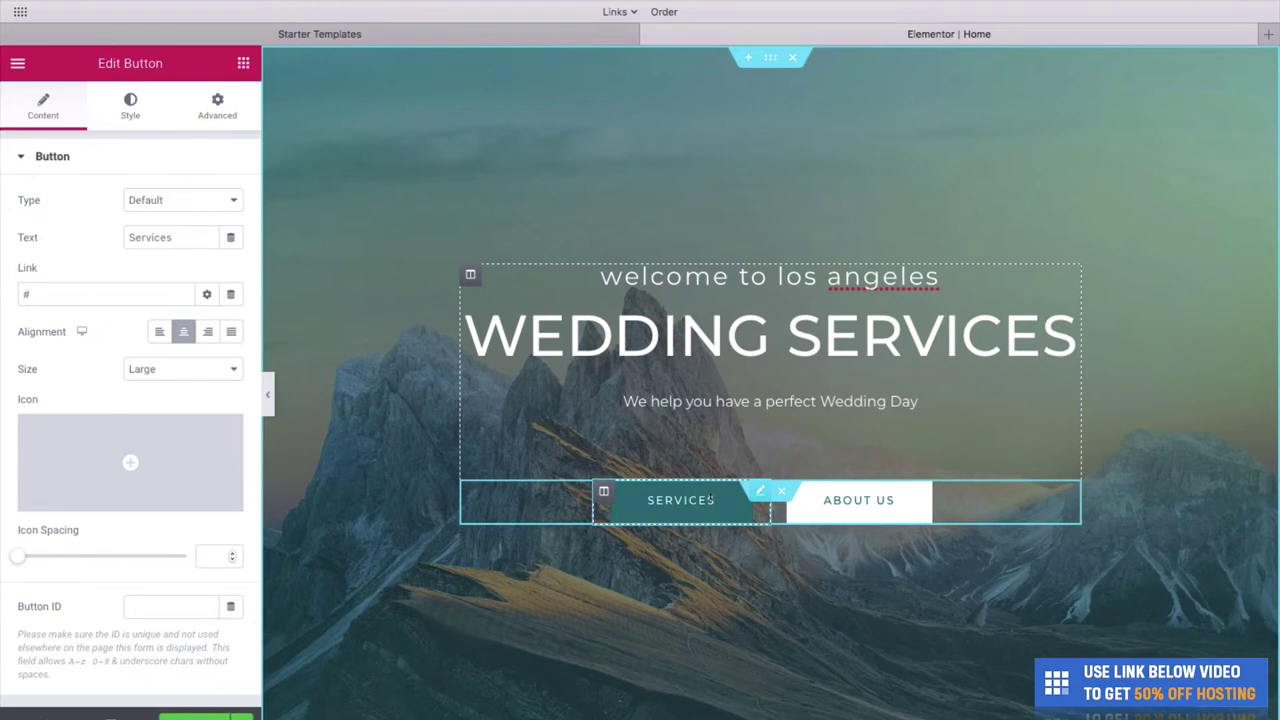
key("BackSpace")
key("BackSpace")
key("BackSpace")
key("BackSpace")
key("BackSpace")
key("BackSpace")
key("BackSpace")
key("BackSpace")
type("OUR SERVIC")
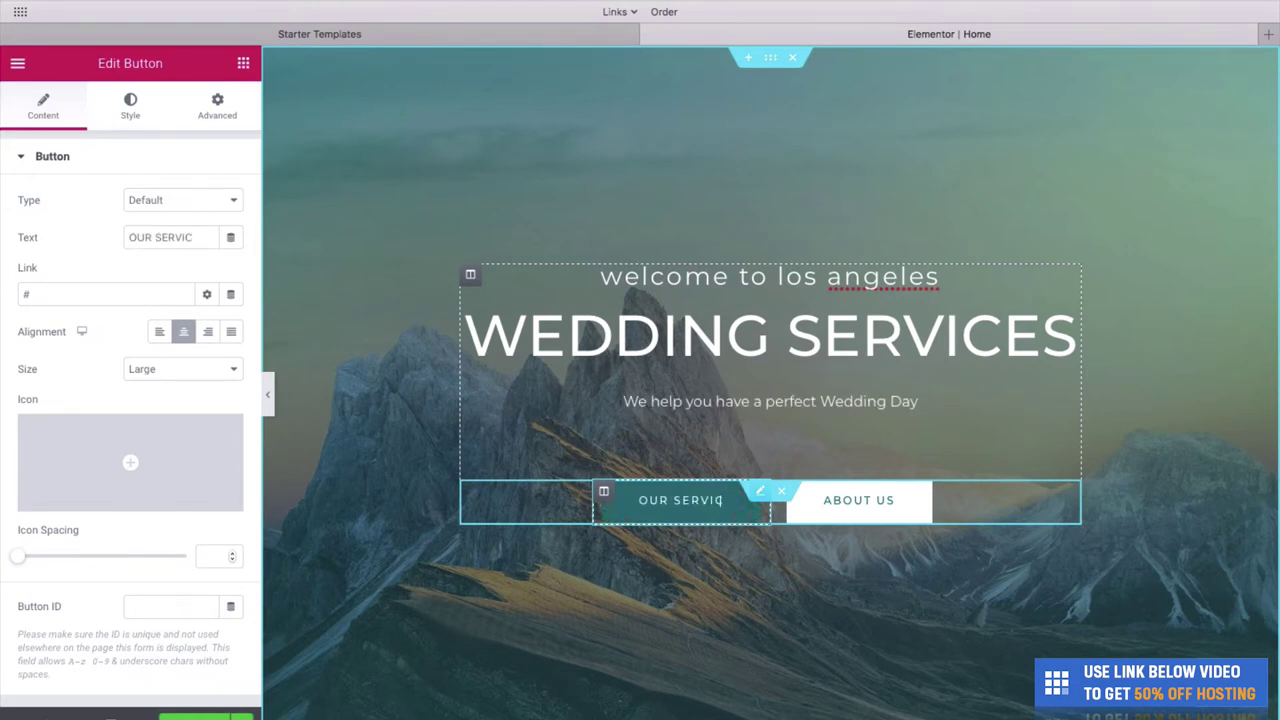
type("ES")
Step: Change the text of the hero's About Us button to "OUR STORY"
left_click(882, 512)
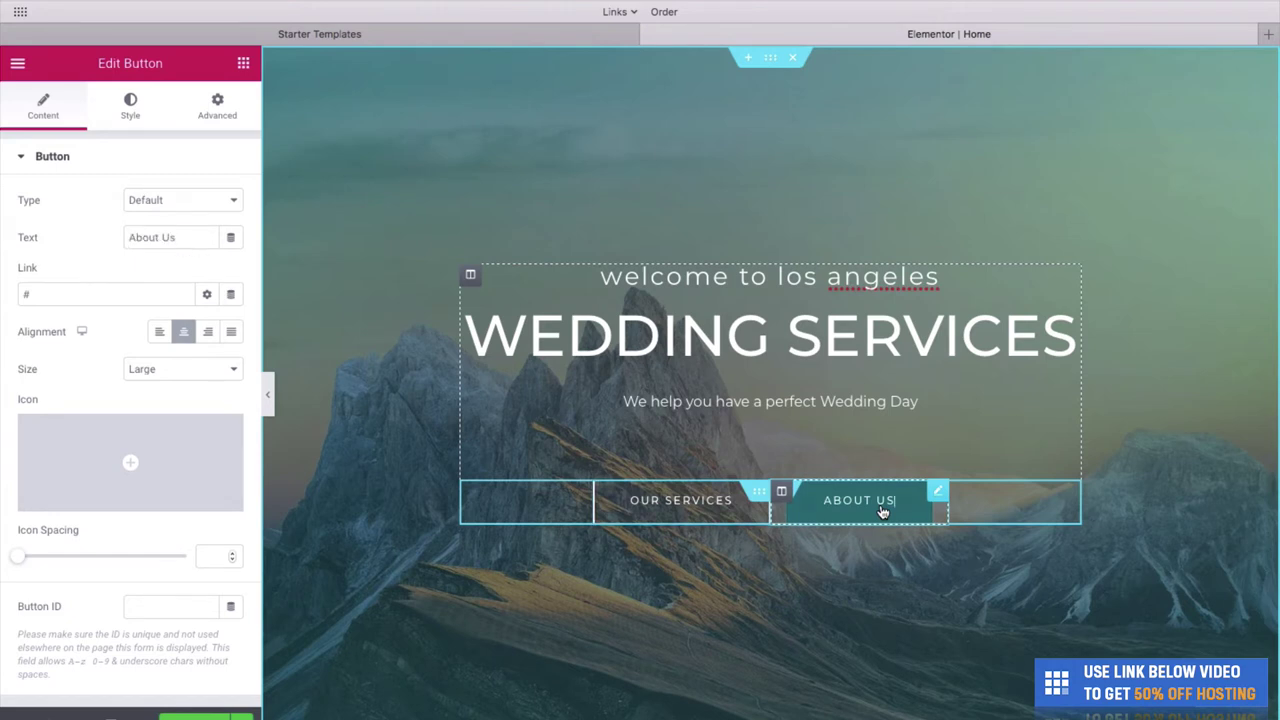
key("ctrl+a")
type("OUR STORY")
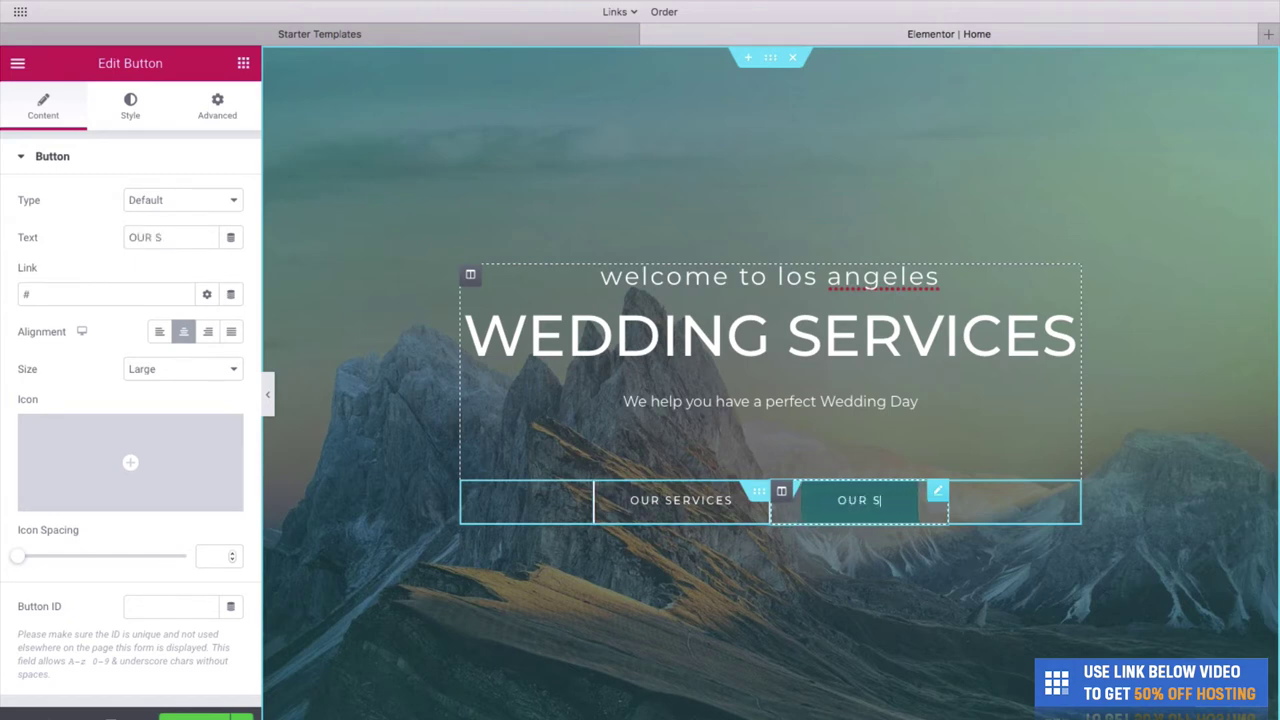
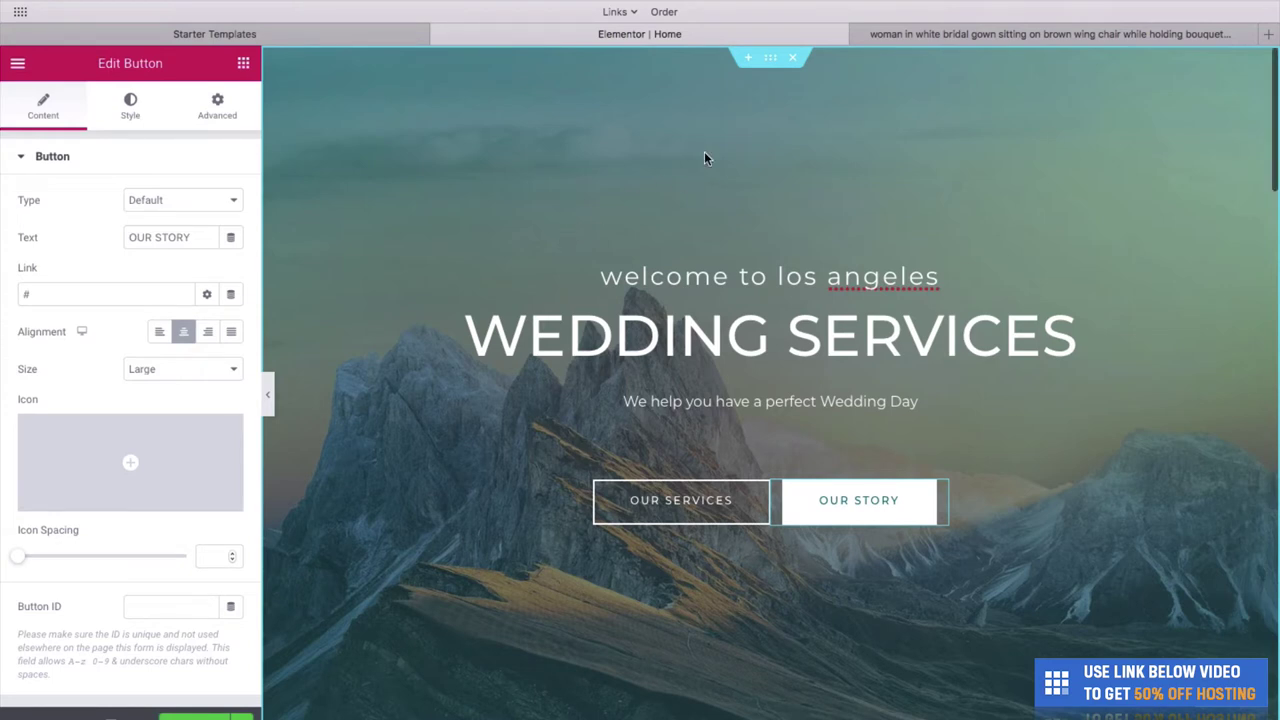
right_click(704, 157)
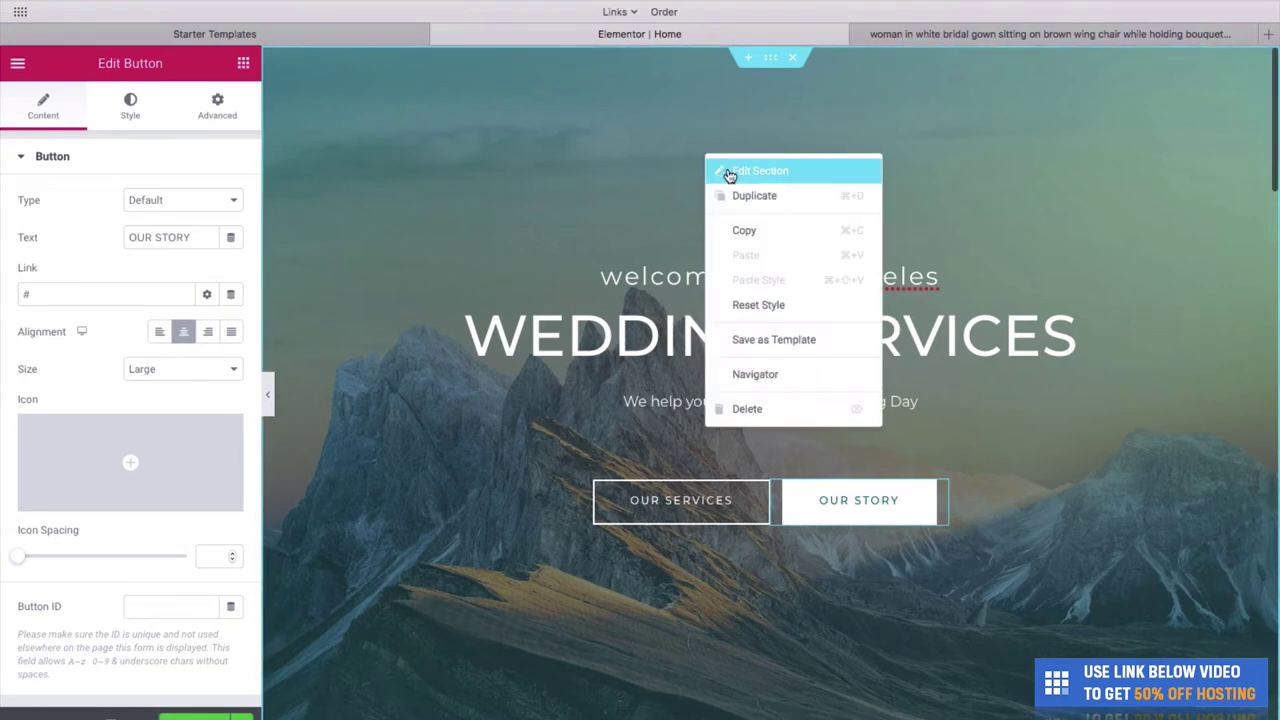
left_click(730, 172)
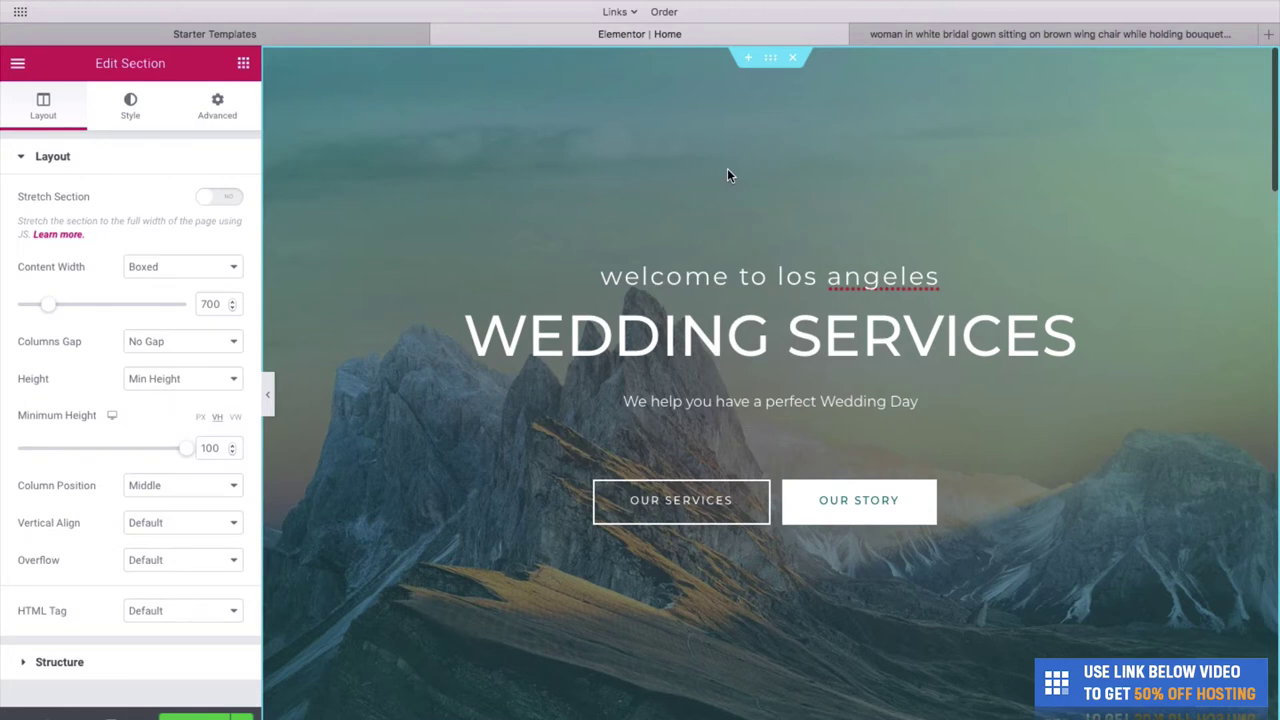
left_click(126, 103)
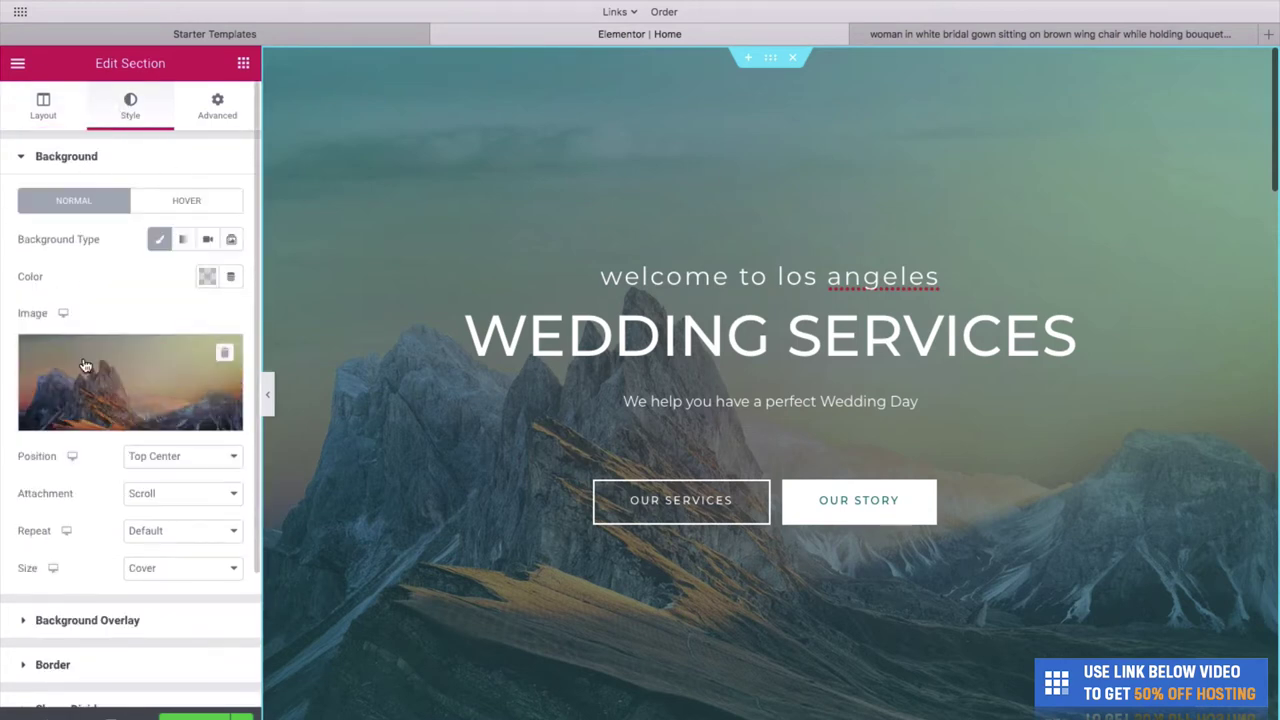
left_click(128, 421)
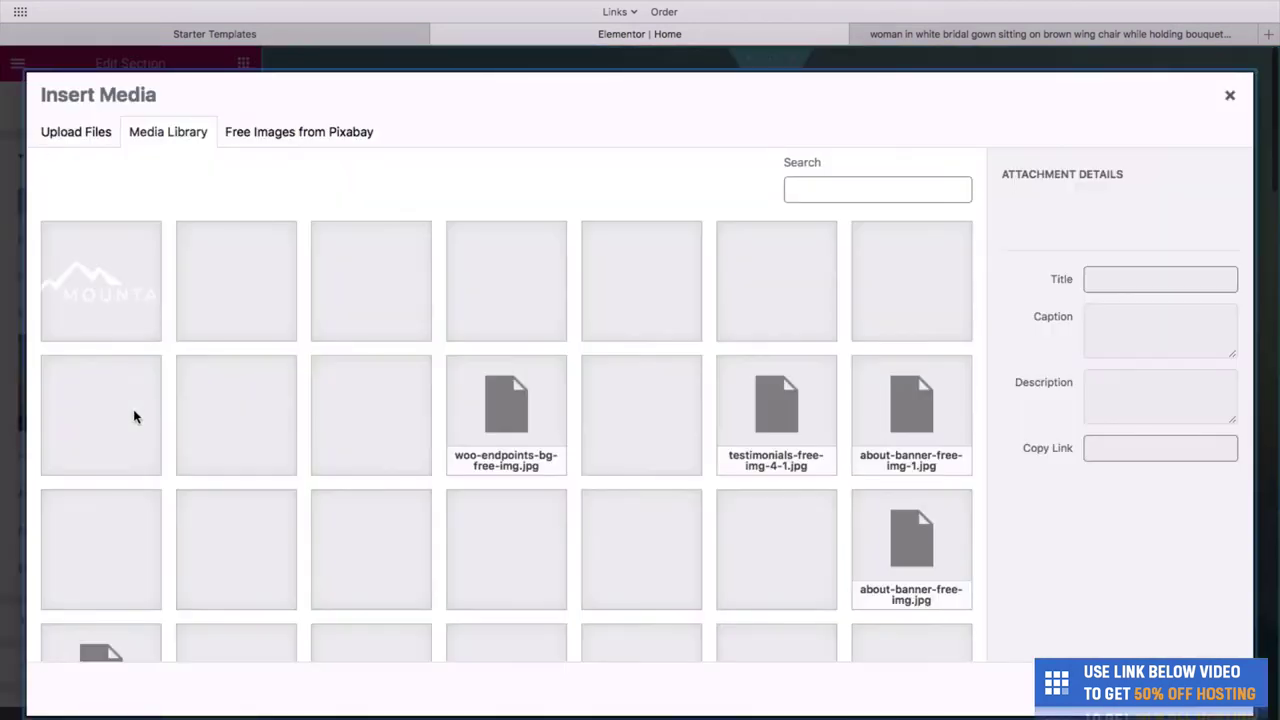
left_click_drag(1276, 227, 1012, 190)
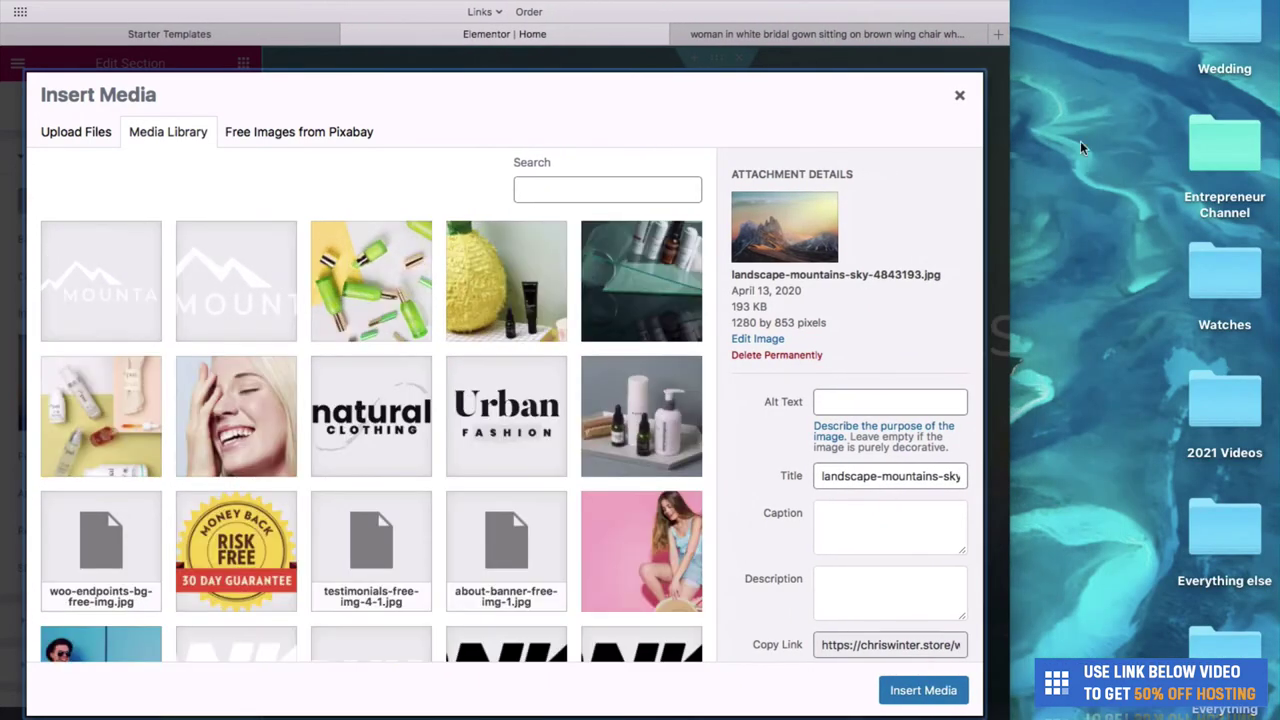
double_click(1208, 30)
left_click_drag(815, 84, 1101, 116)
left_click_drag(1035, 347, 381, 323)
left_click(418, 163)
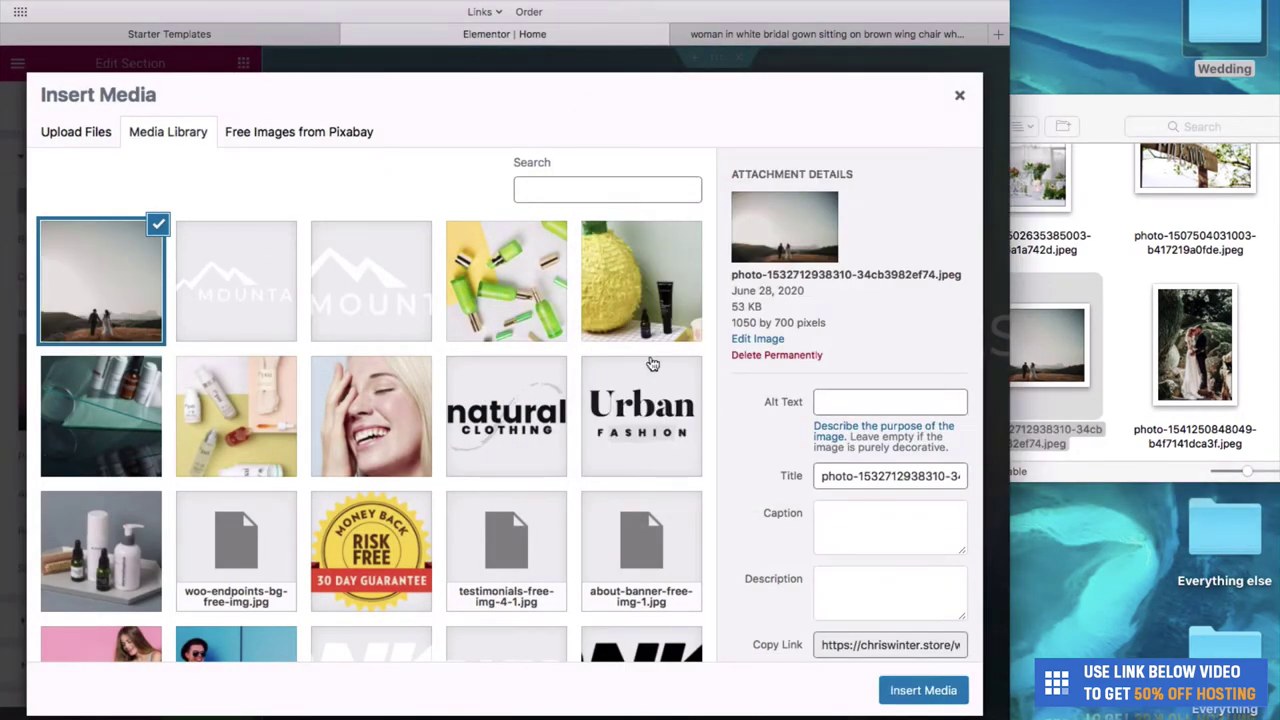
left_click(922, 692)
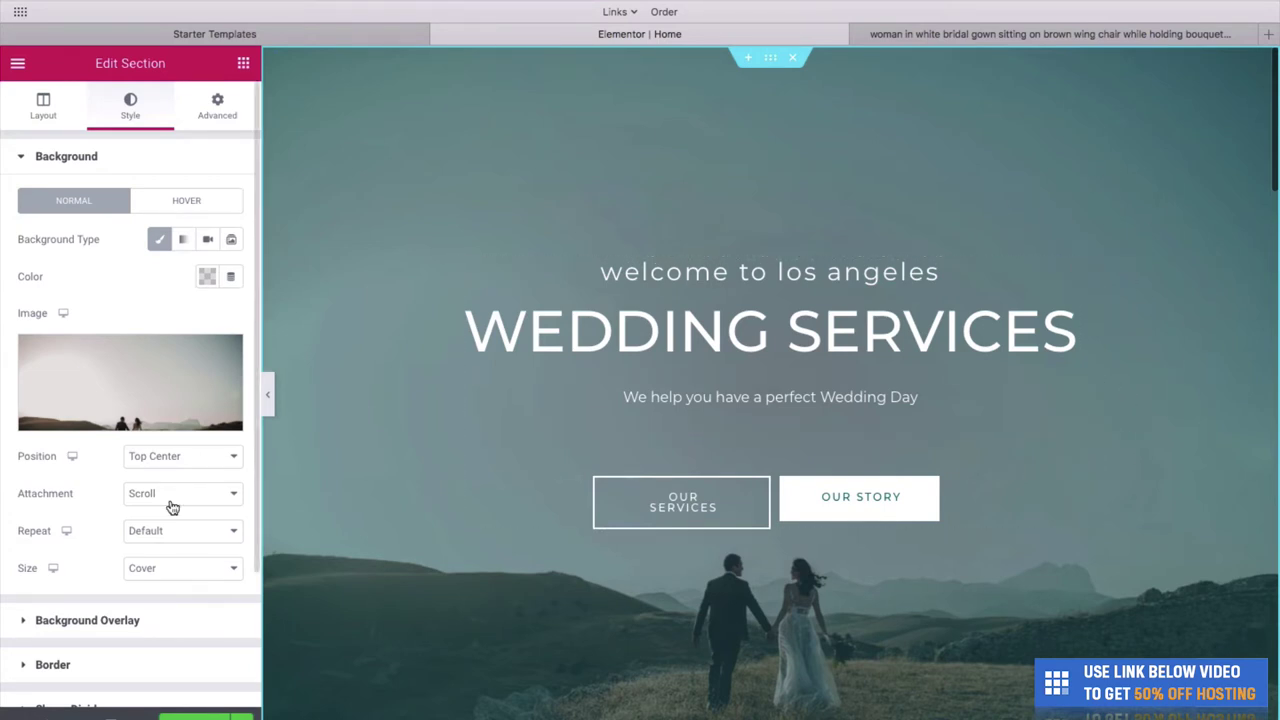
Step: Set the second color of the hero section's background overlay to near-black #131313 and lower the overlay's opacity
left_click(25, 622)
scroll(97, 338, "down", 1)
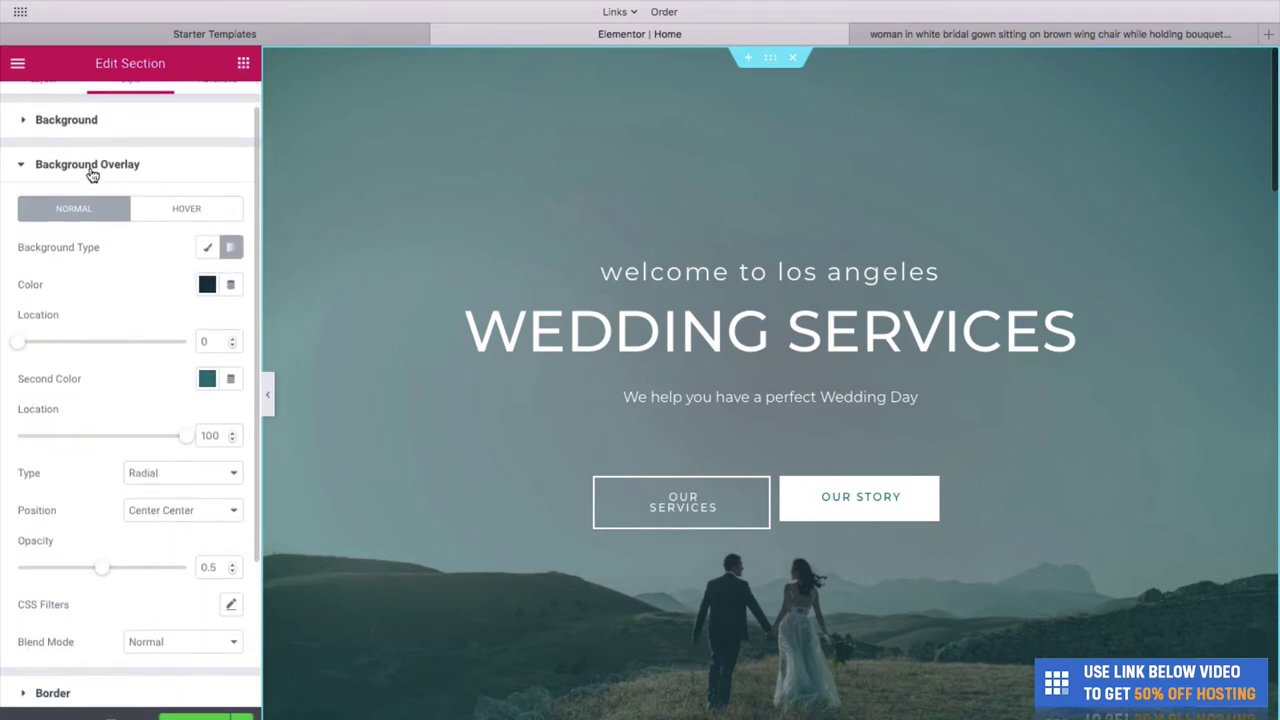
left_click(205, 380)
mouse_move(200, 529)
left_mouse_down()
mouse_move(86, 586)
mouse_move(84, 602)
left_mouse_up()
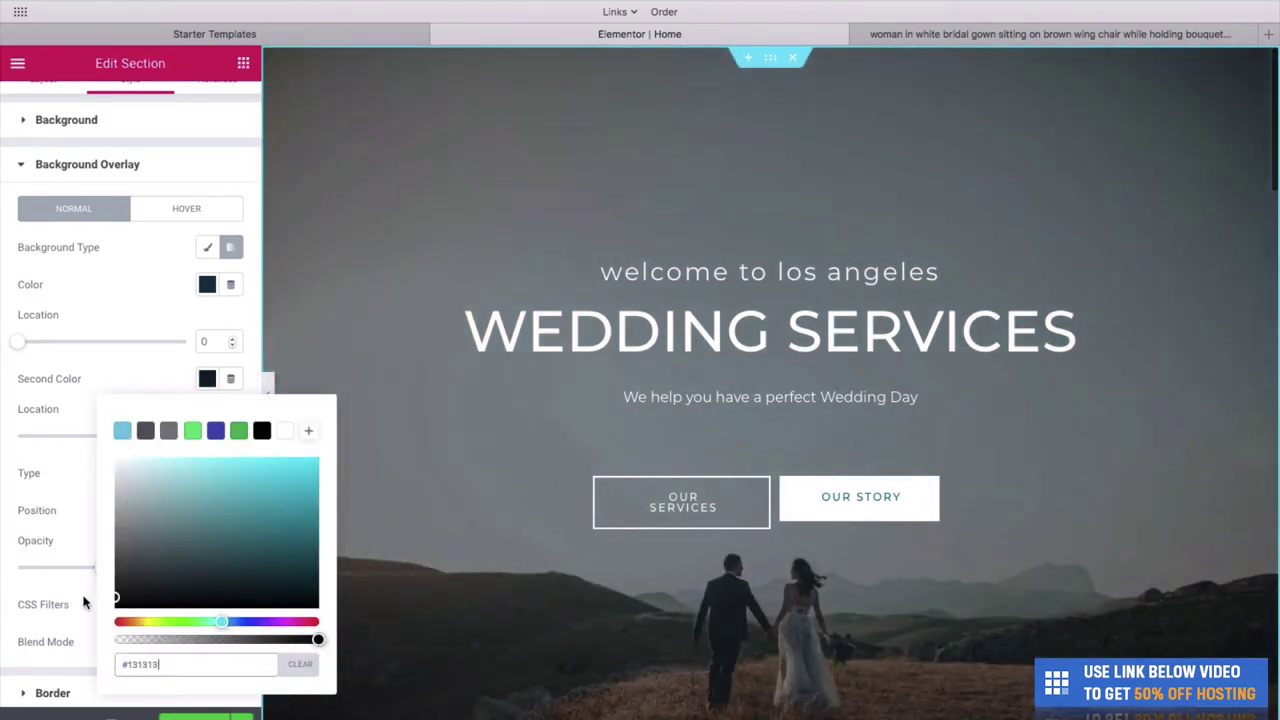
left_click(27, 410)
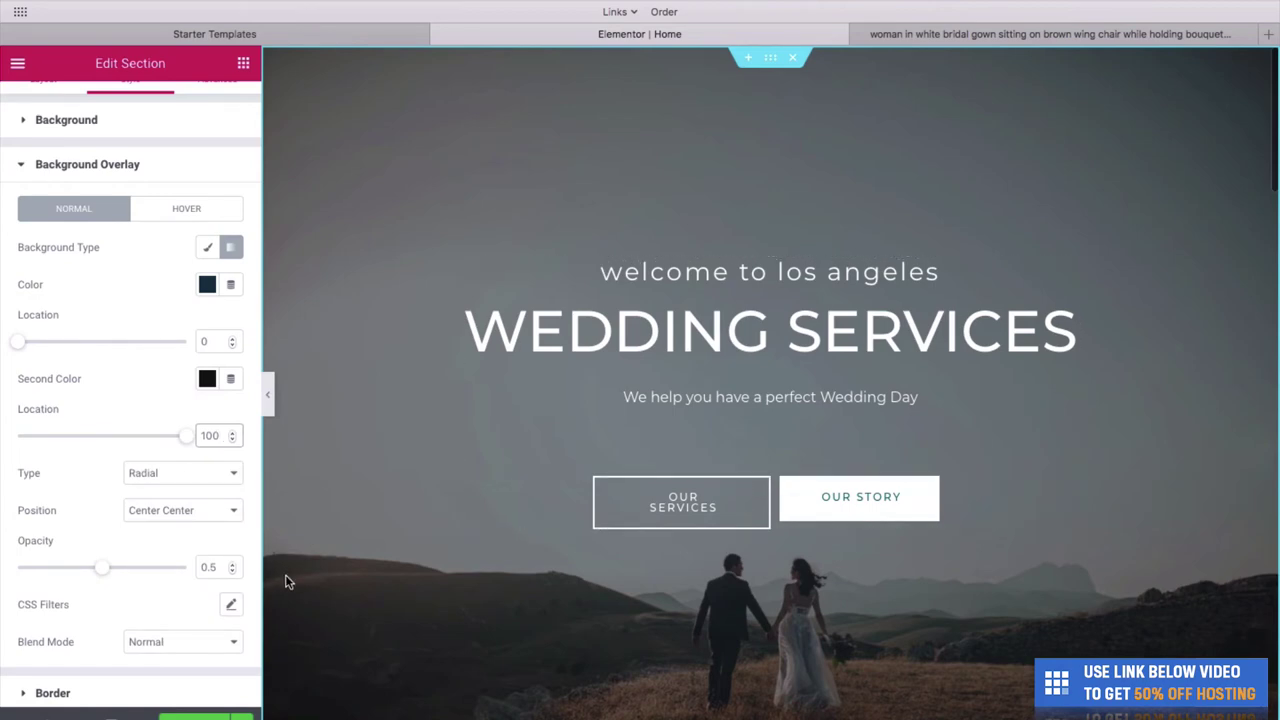
left_click_drag(100, 572, 36, 572)
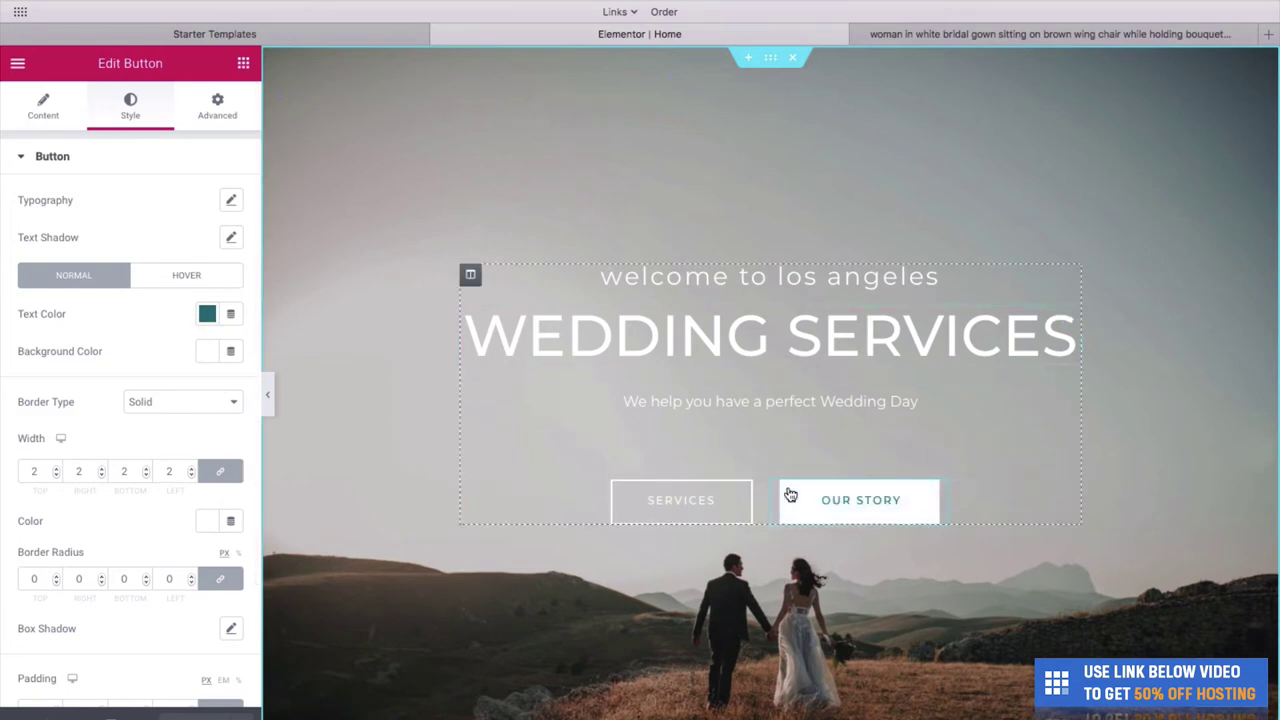
Step: Change the hover background color of the hero's Our Story button from teal to a golden brown
left_click(189, 281)
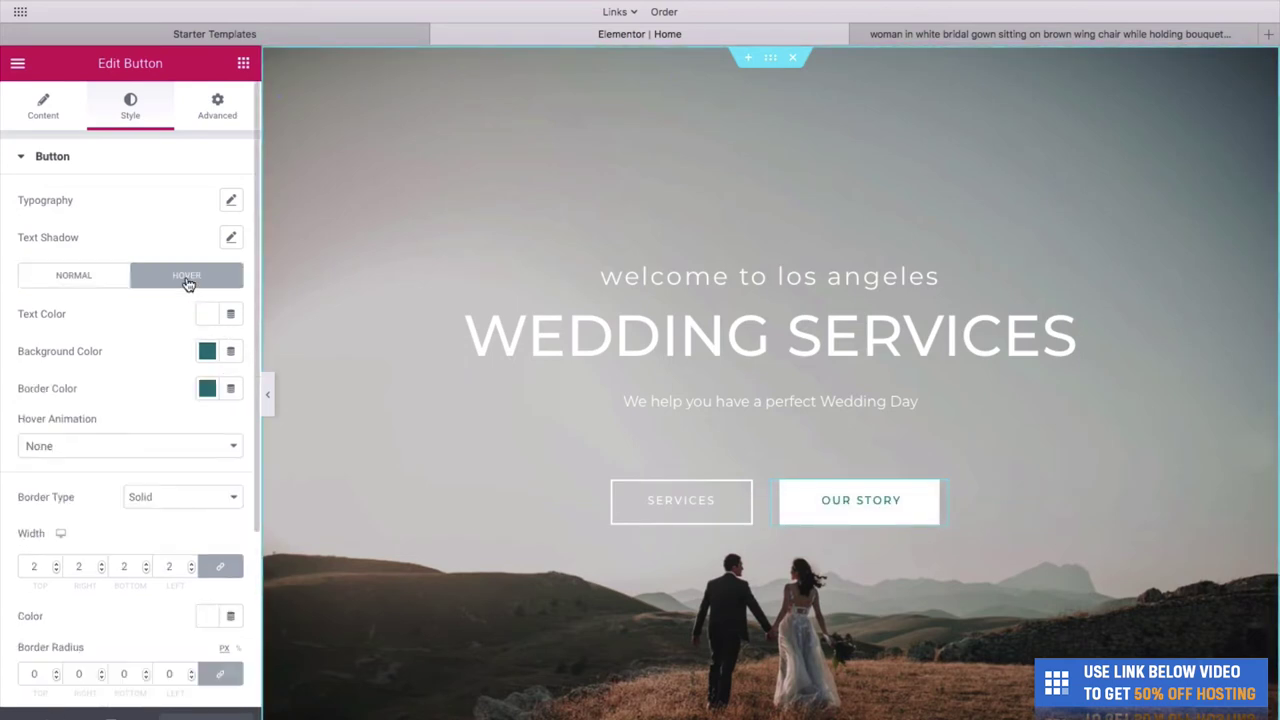
left_click(206, 354)
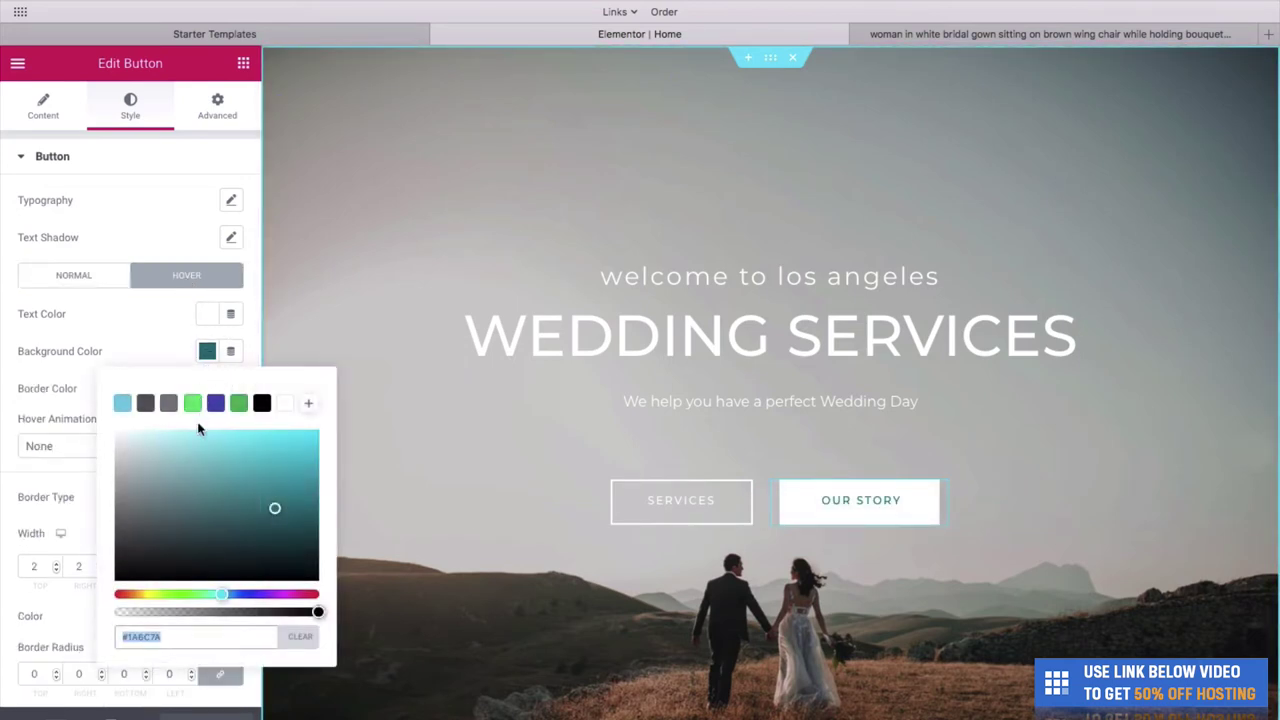
left_click_drag(222, 597, 138, 597)
left_click_drag(287, 505, 298, 520)
left_click(128, 341)
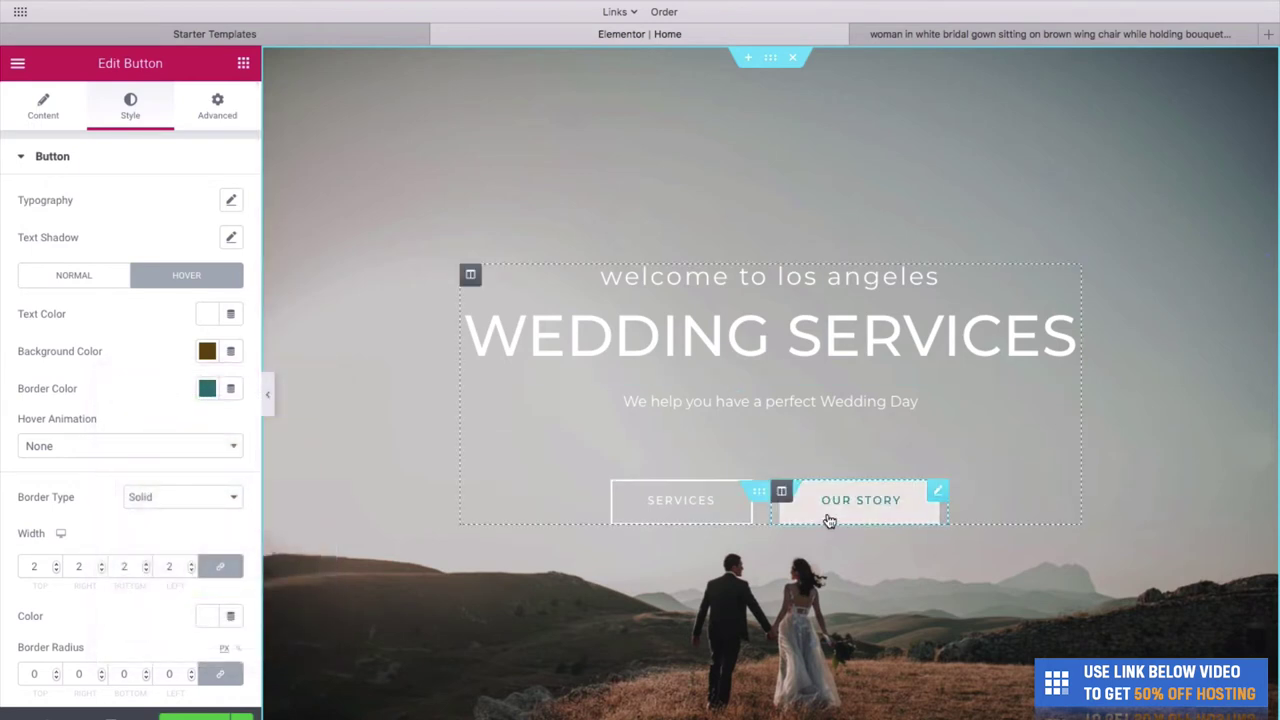
left_click(206, 351)
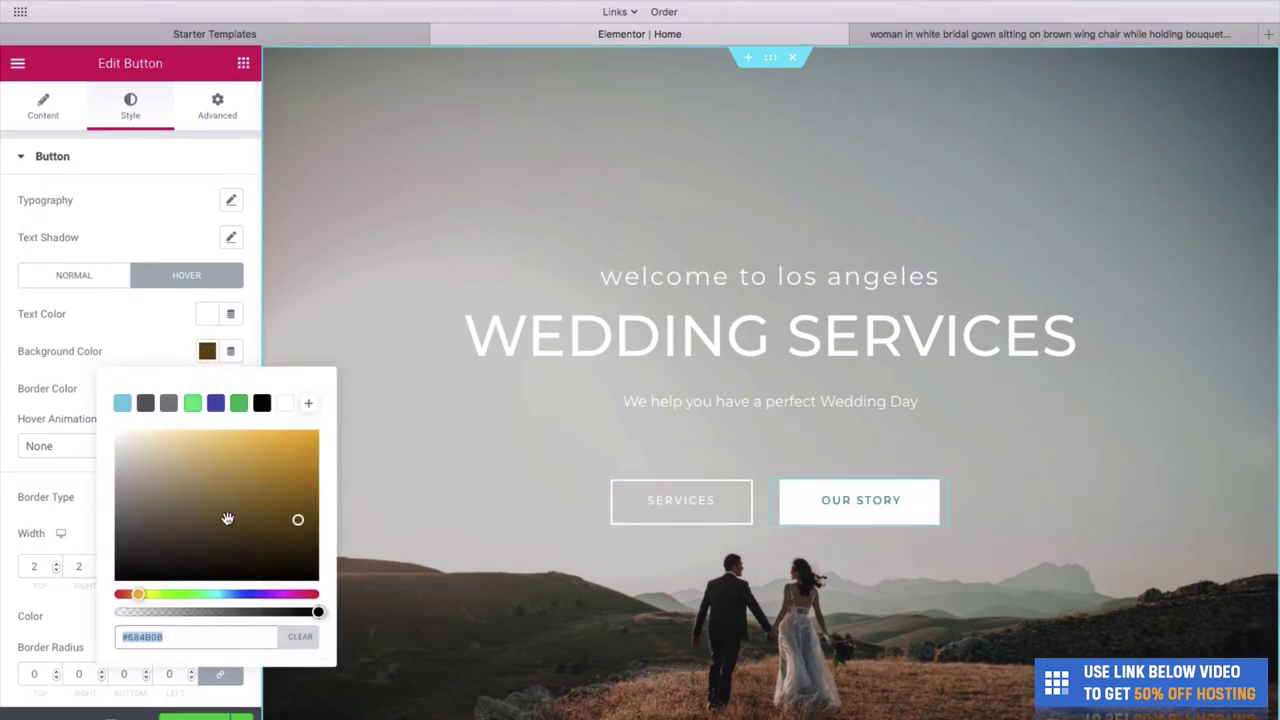
left_click_drag(292, 518, 242, 472)
Step: Set the normal text color of the hero's Our Story button to dark brown #6F4B0B
left_click(109, 278)
left_click(207, 313)
left_click(152, 557)
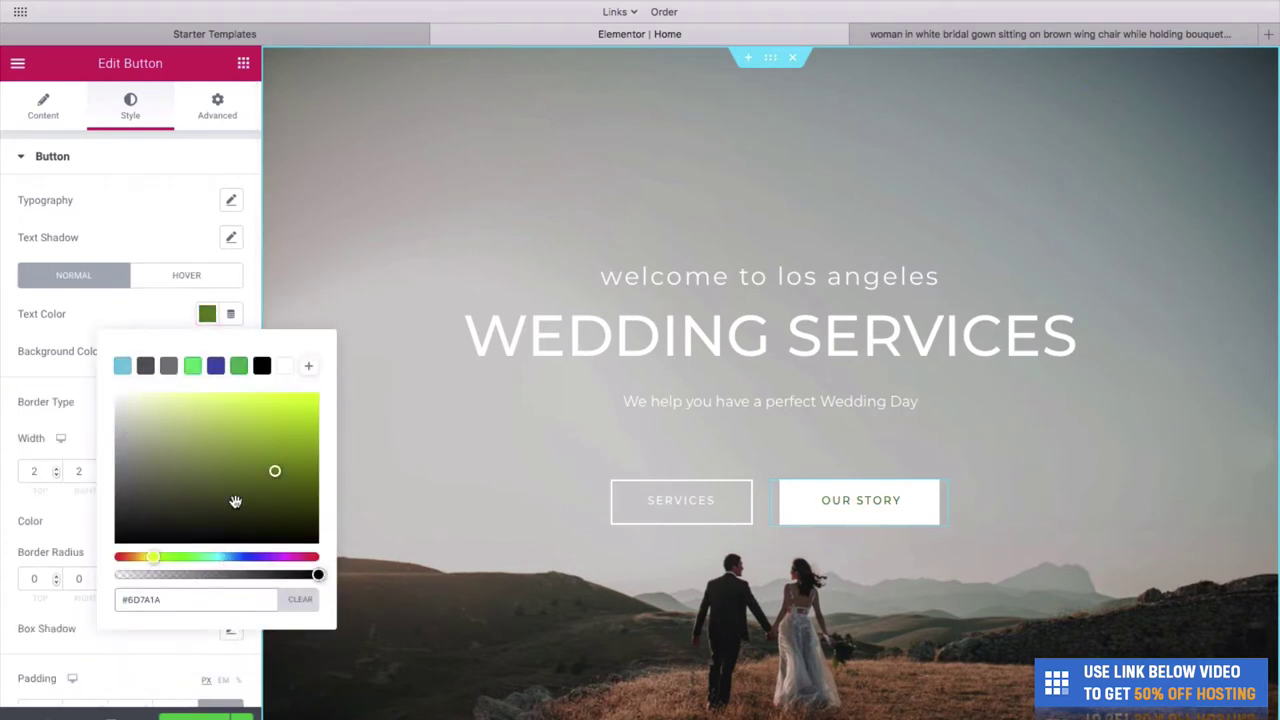
left_click(151, 555)
left_click_drag(151, 555, 136, 556)
left_click_drag(275, 471, 298, 478)
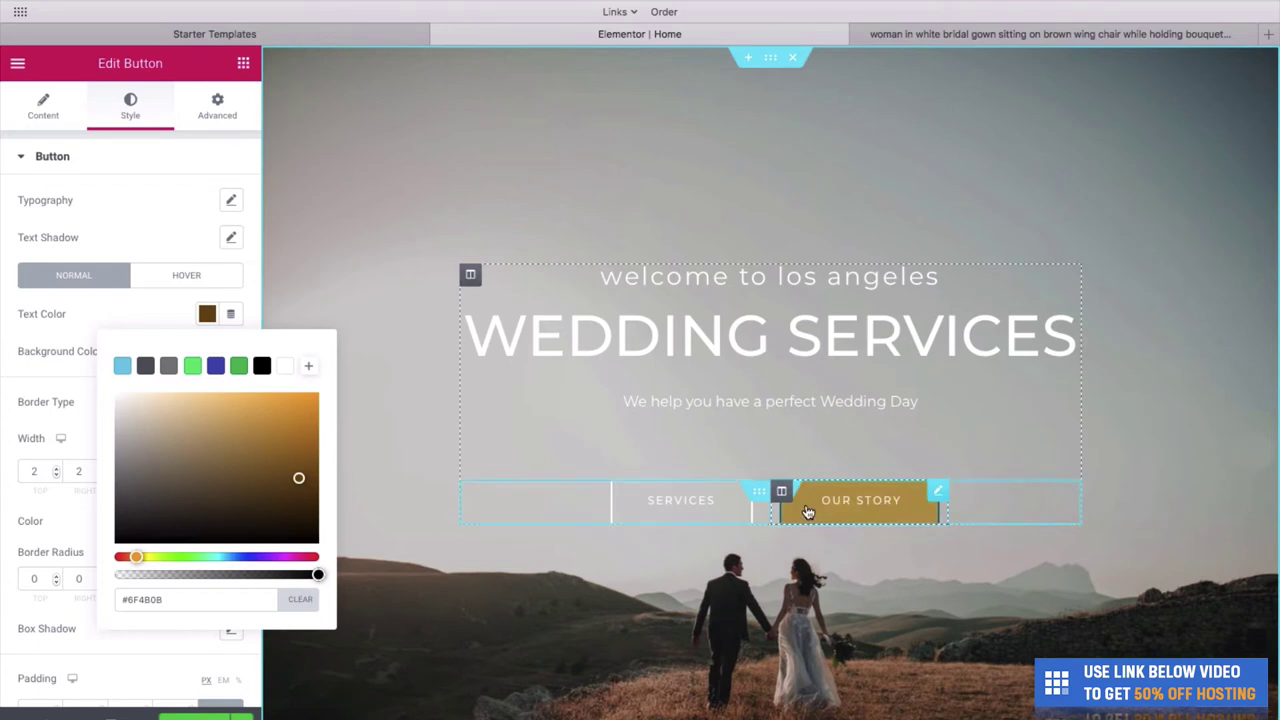
Step: Update the home page and check its hero section on the live site in a new browser tab
left_click(204, 690)
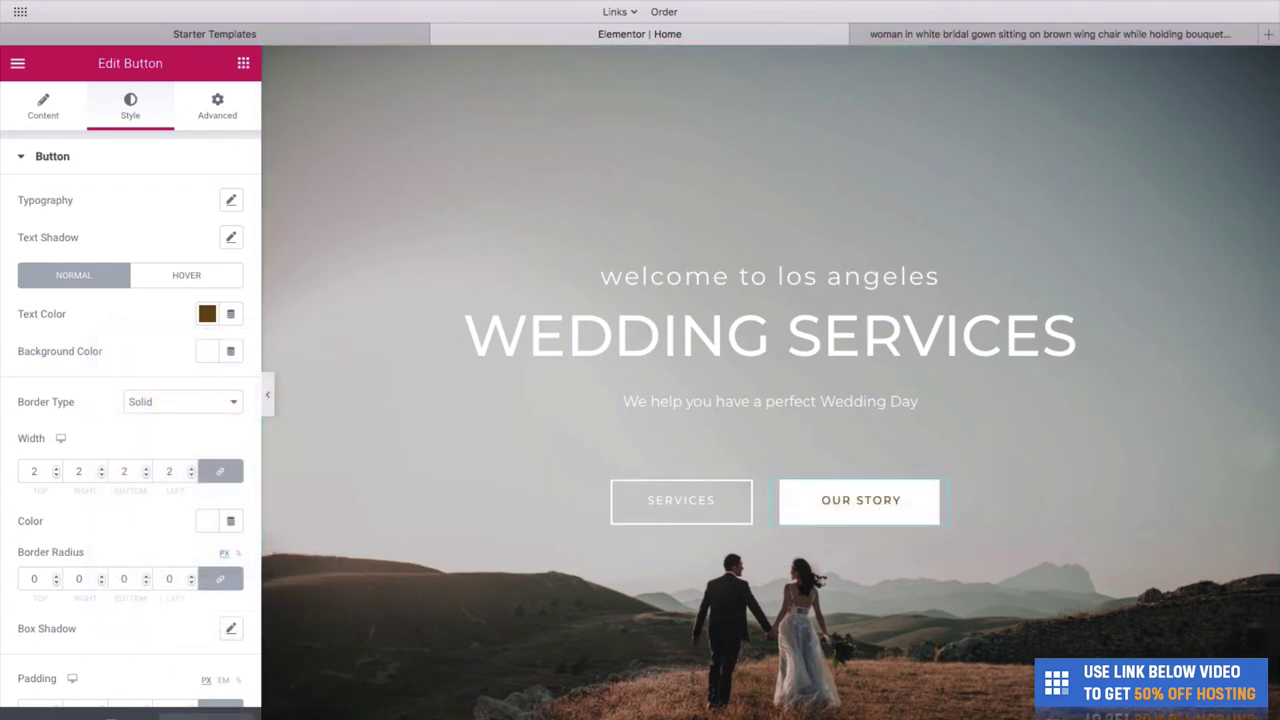
key("super+t")
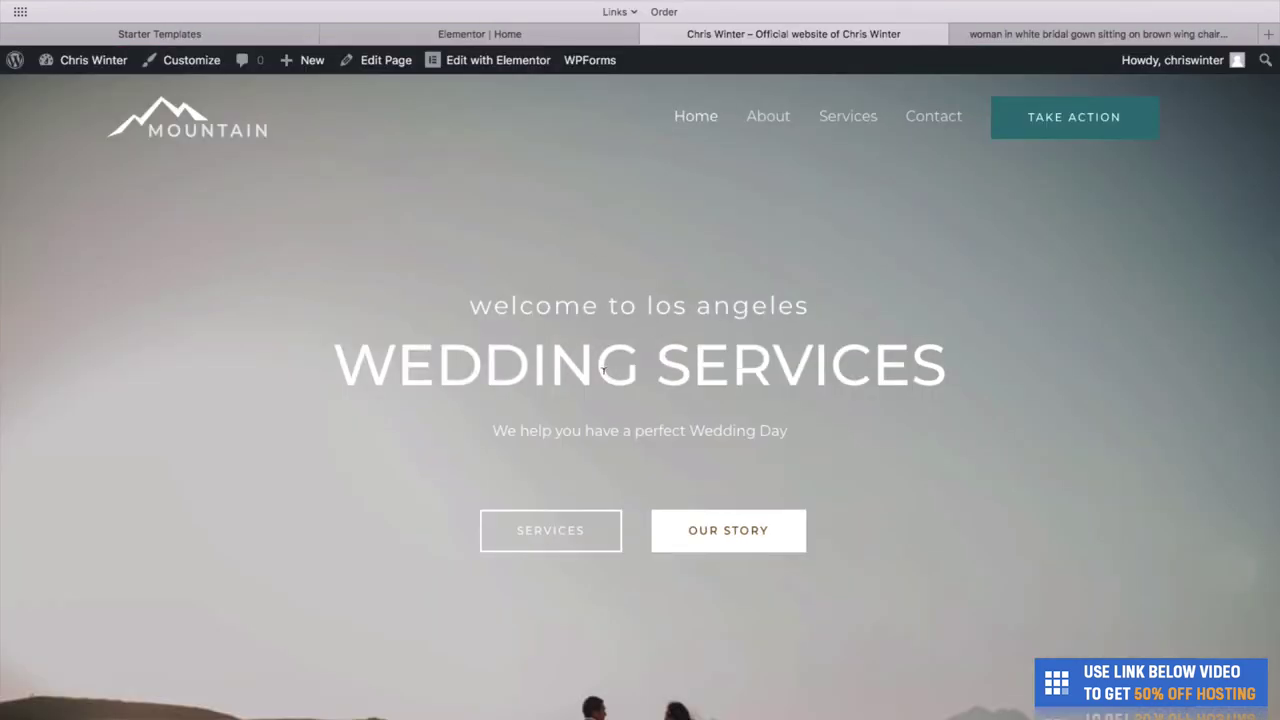
scroll(622, 428, "down", 2)
scroll(621, 432, "up", 2)
scroll(640, 400, "down", 3)
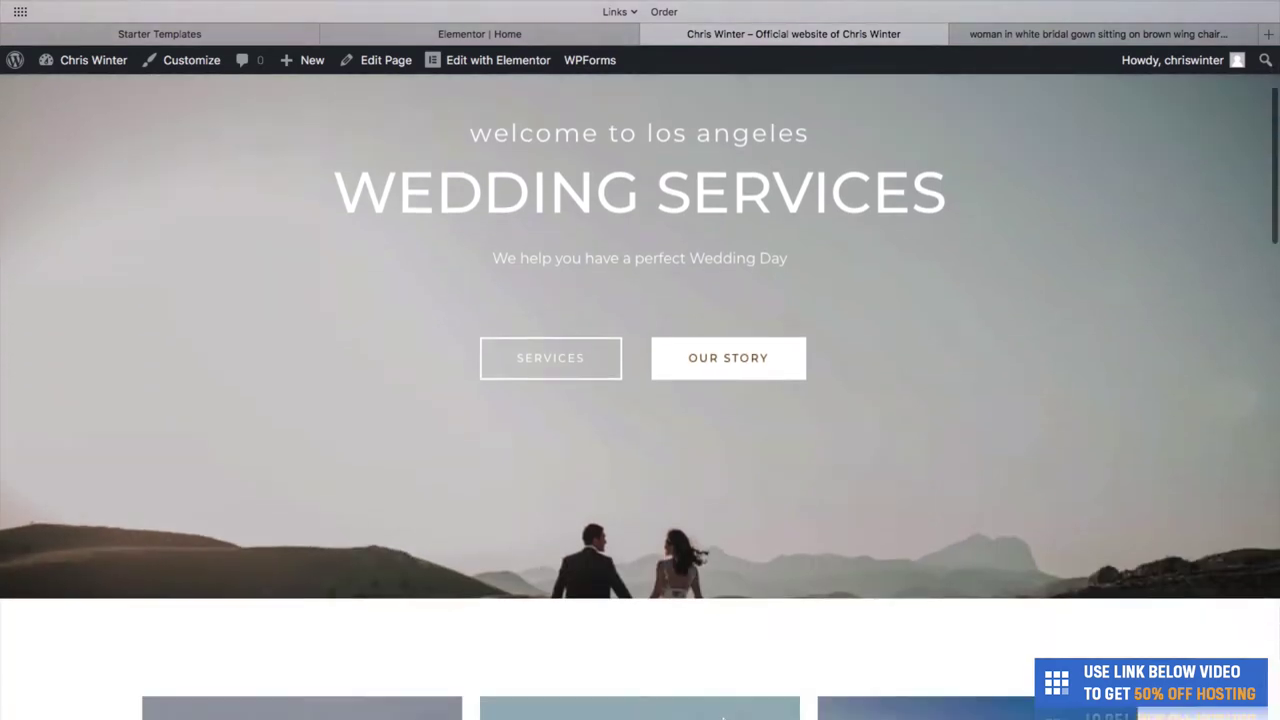
scroll(640, 400, "up", 3)
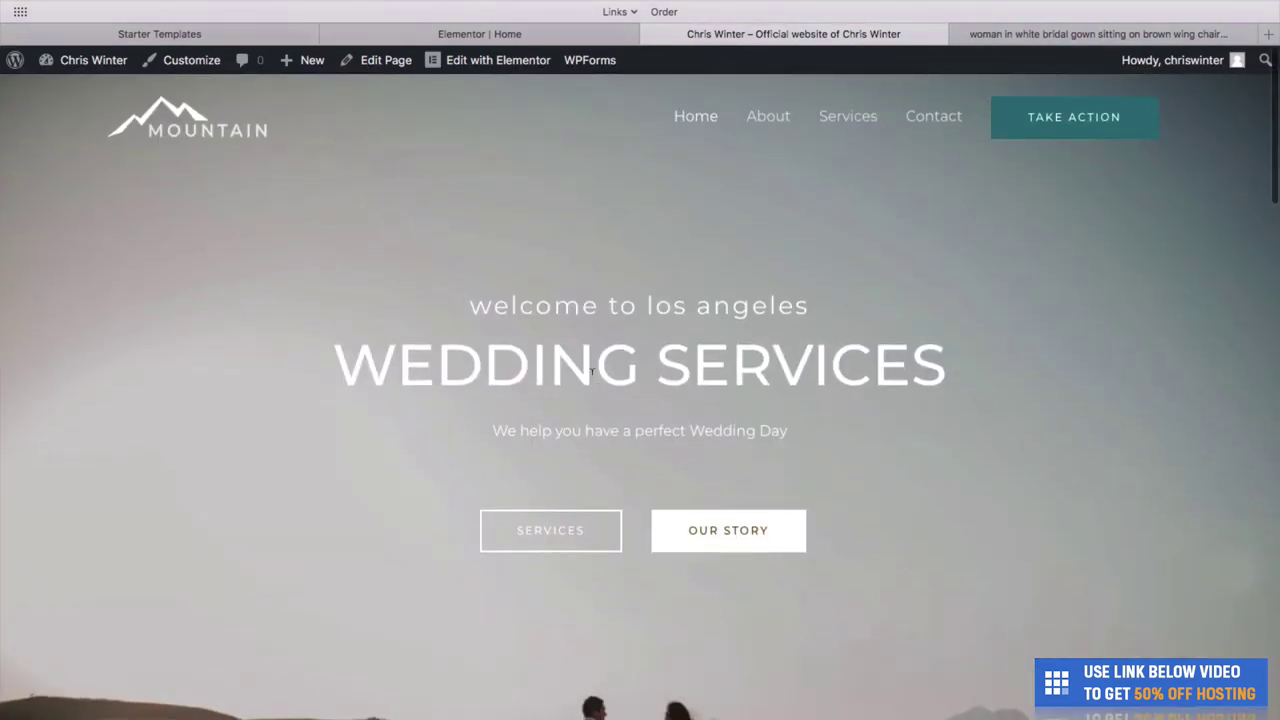
Step: Return to the Elementor editor and set the hero section's background image position to Center Center
left_click(524, 36)
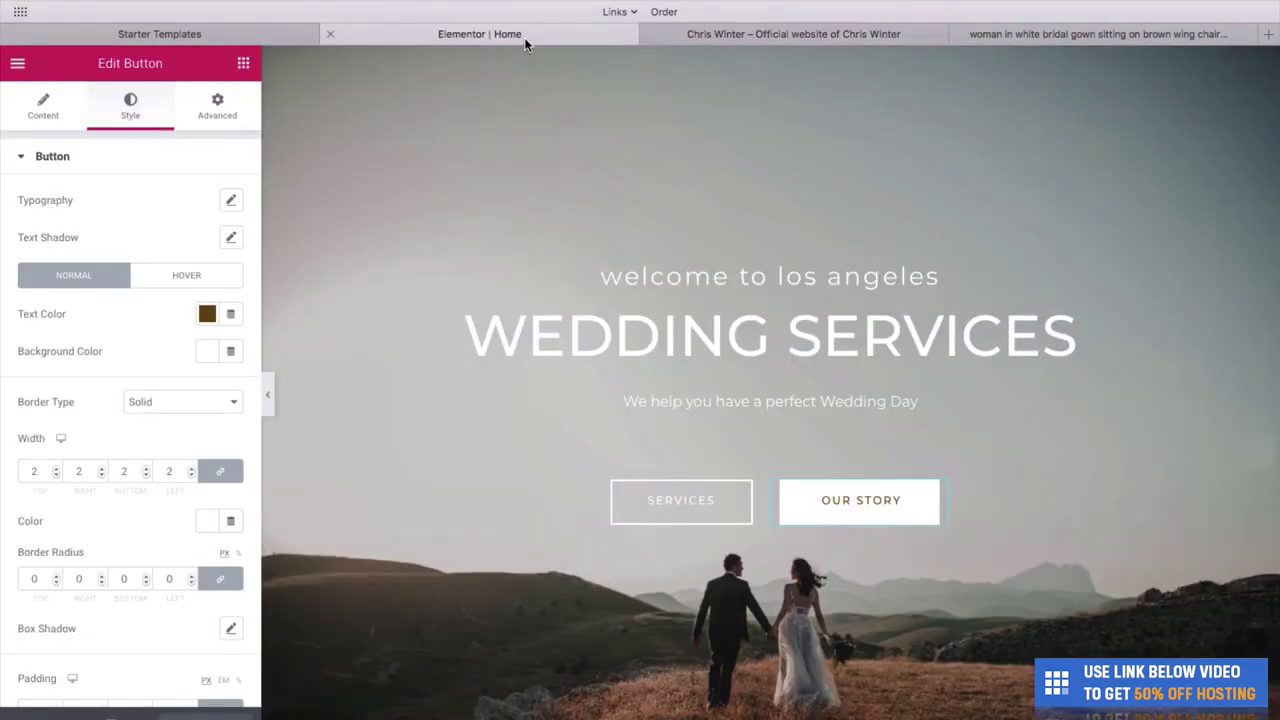
right_click(540, 130)
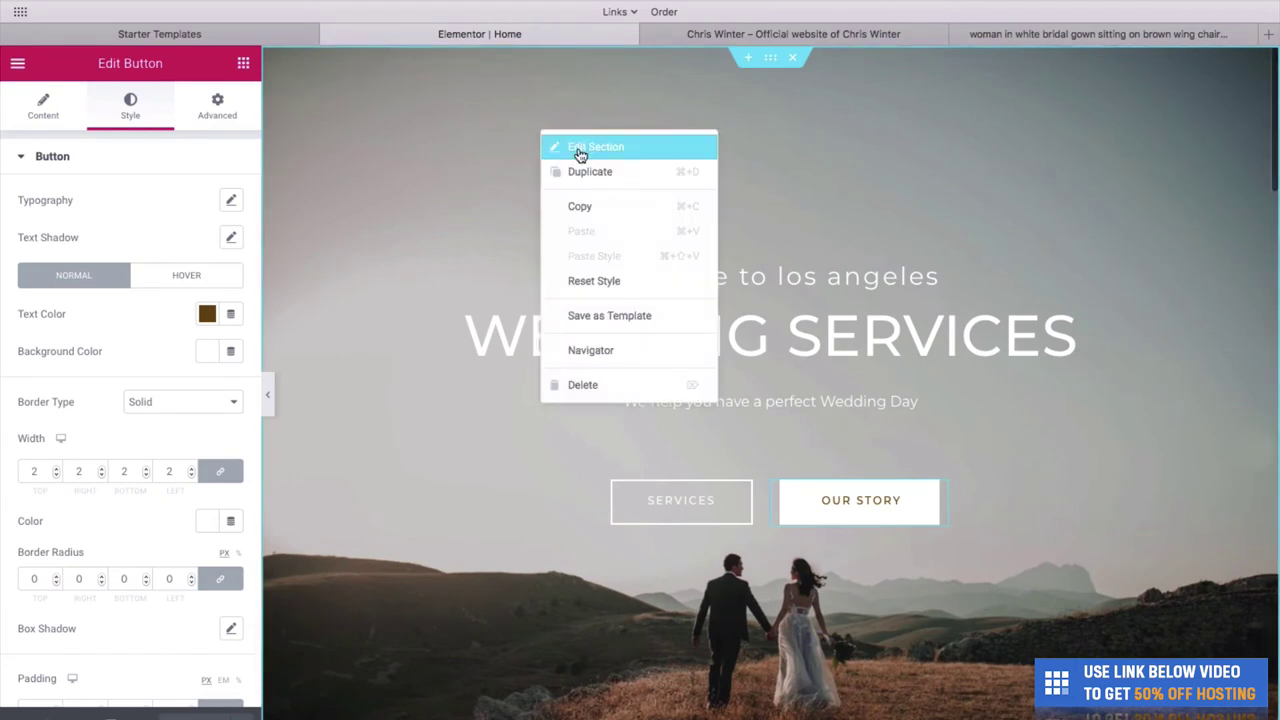
left_click(580, 150)
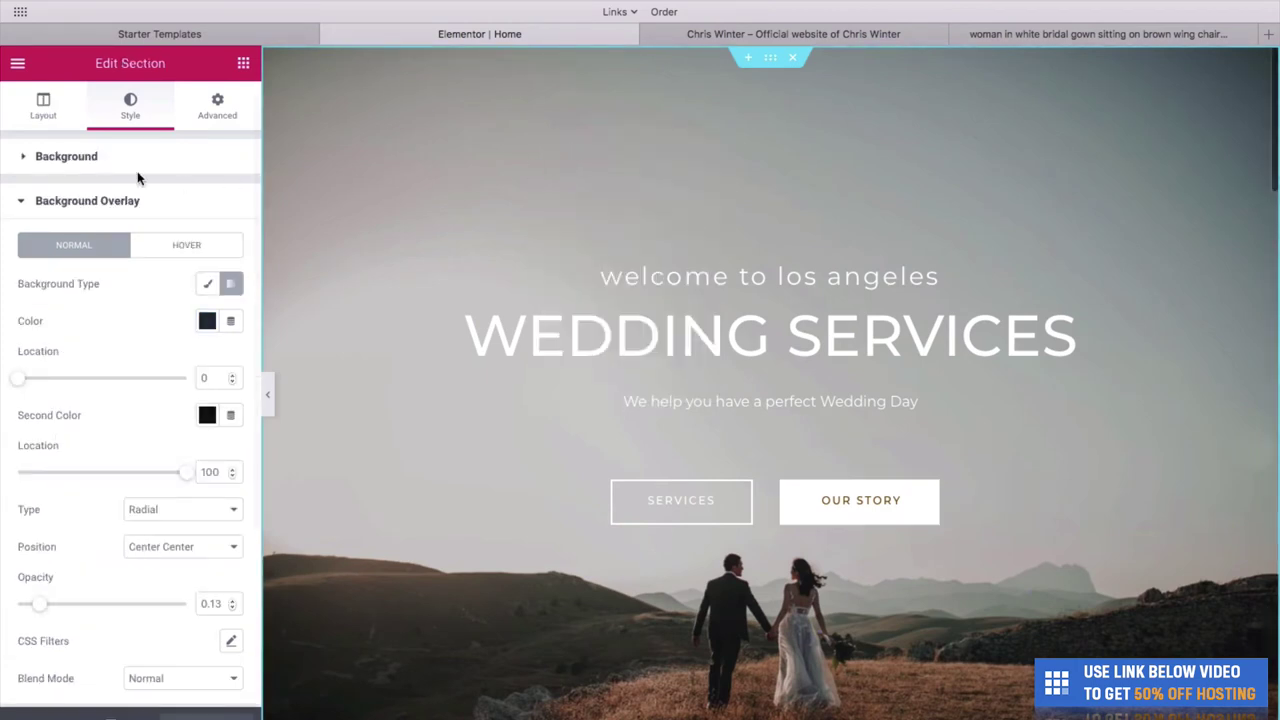
left_click(26, 162)
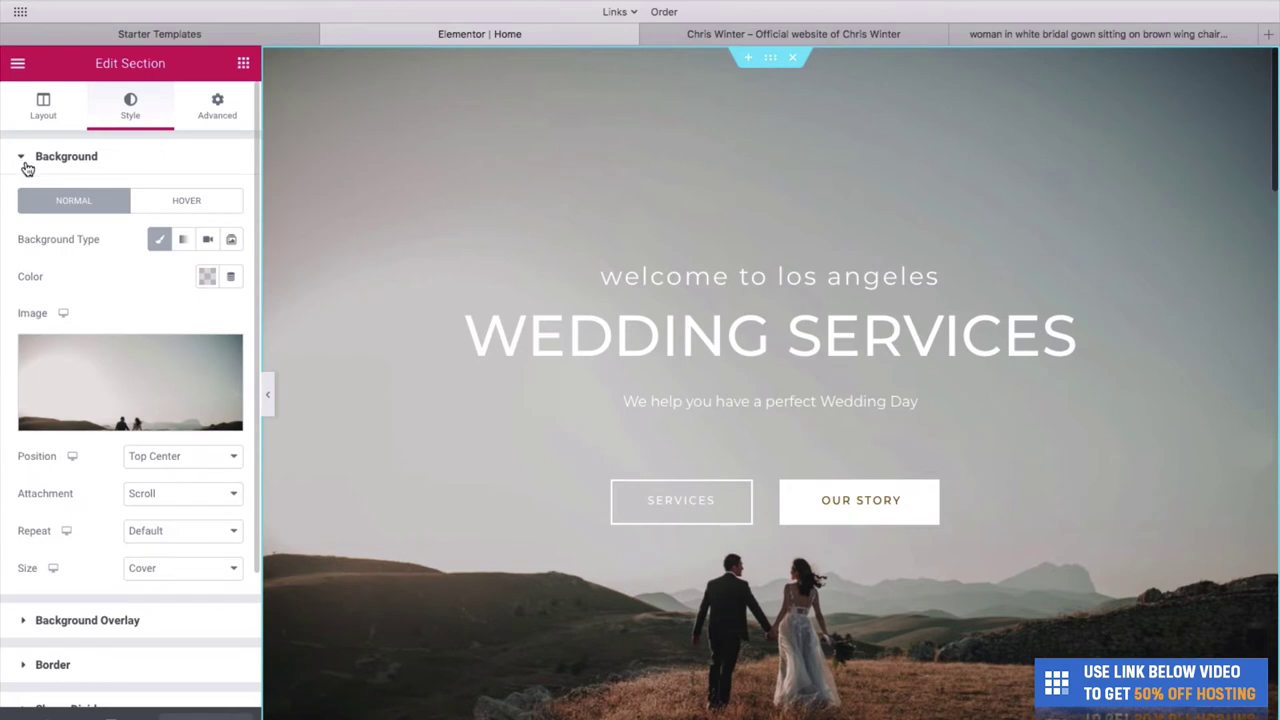
left_click(141, 466)
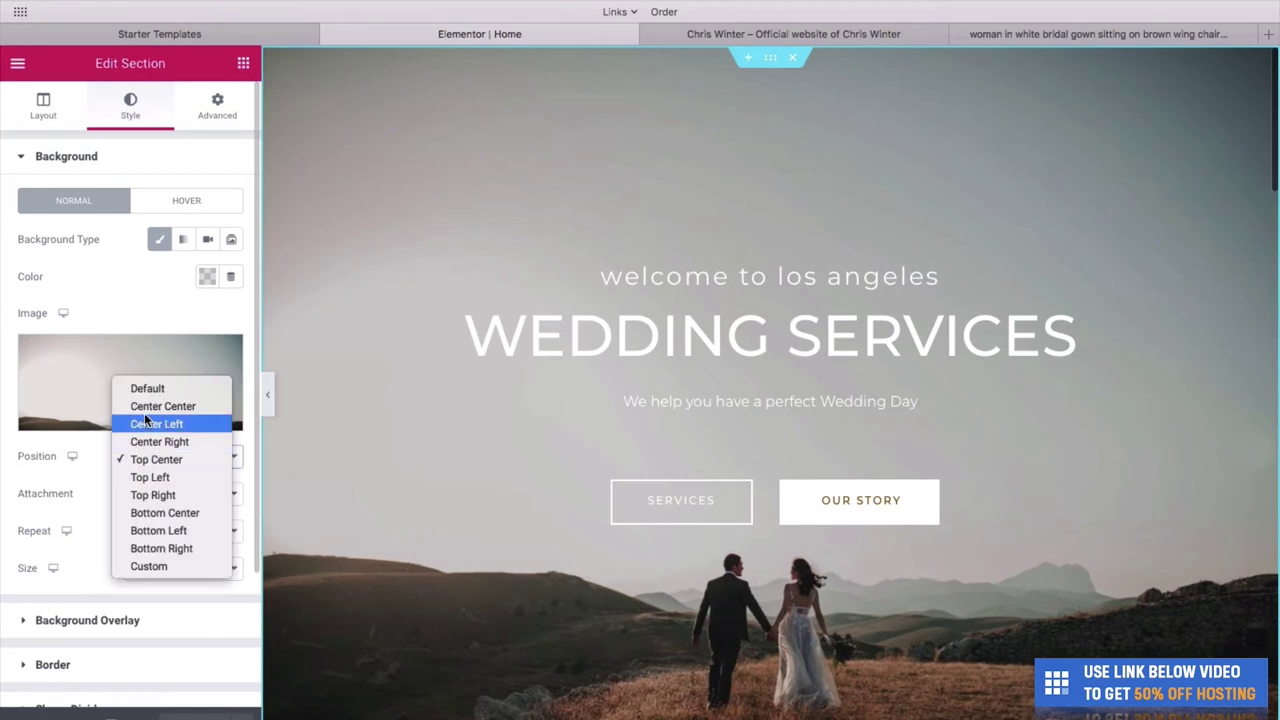
key("Escape")
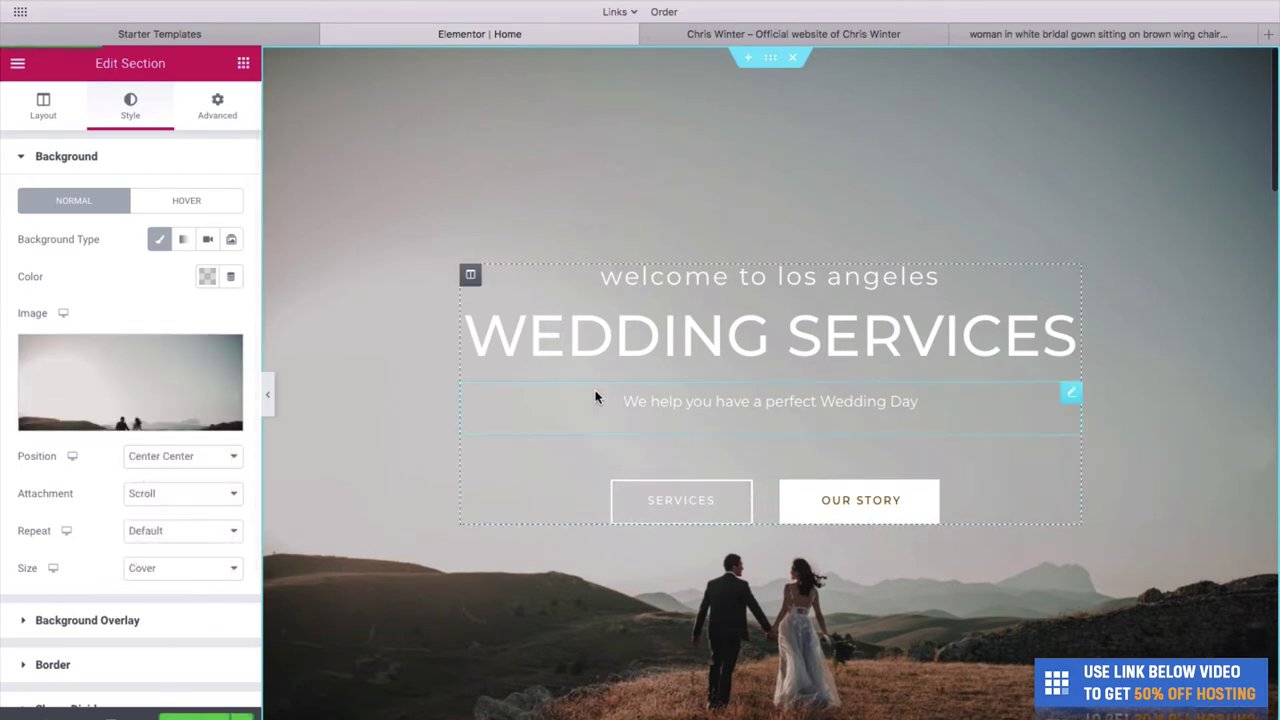
Step: Check the hero background's framing on the live home page and look over the services section below it
left_click(836, 34)
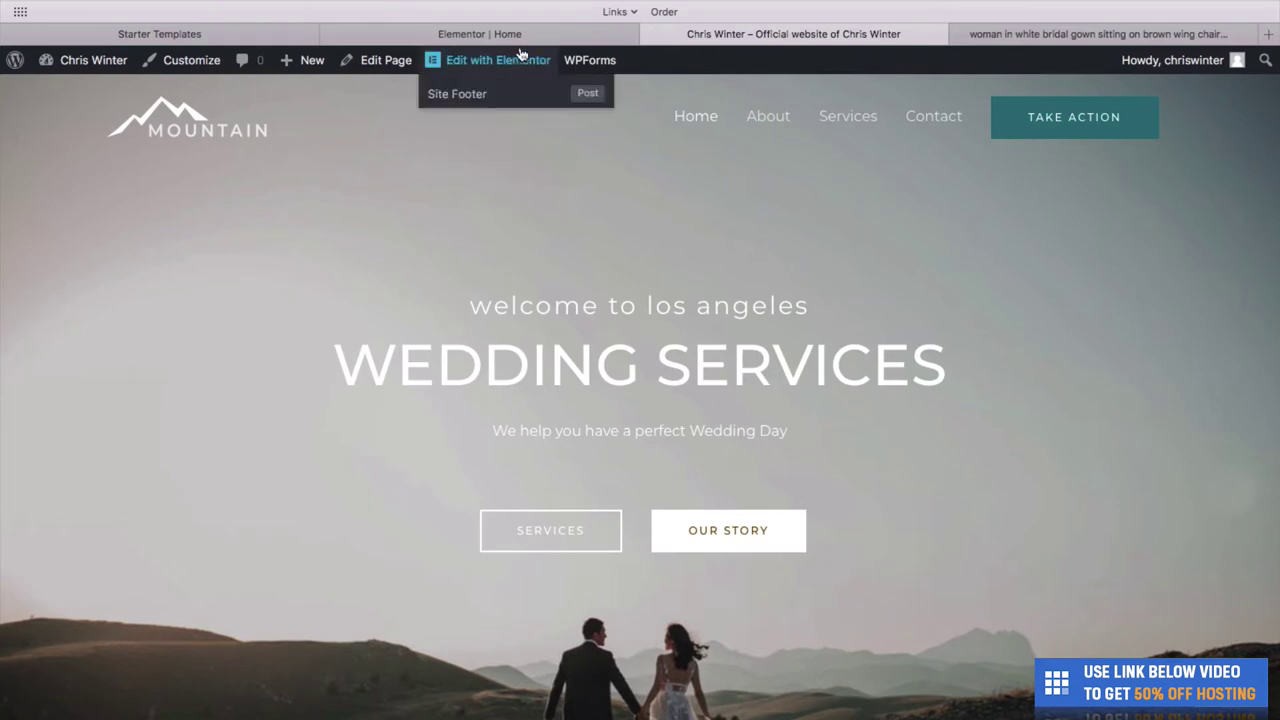
scroll(583, 366, "down", 2)
scroll(702, 460, "up", 1)
scroll(740, 612, "up", 1)
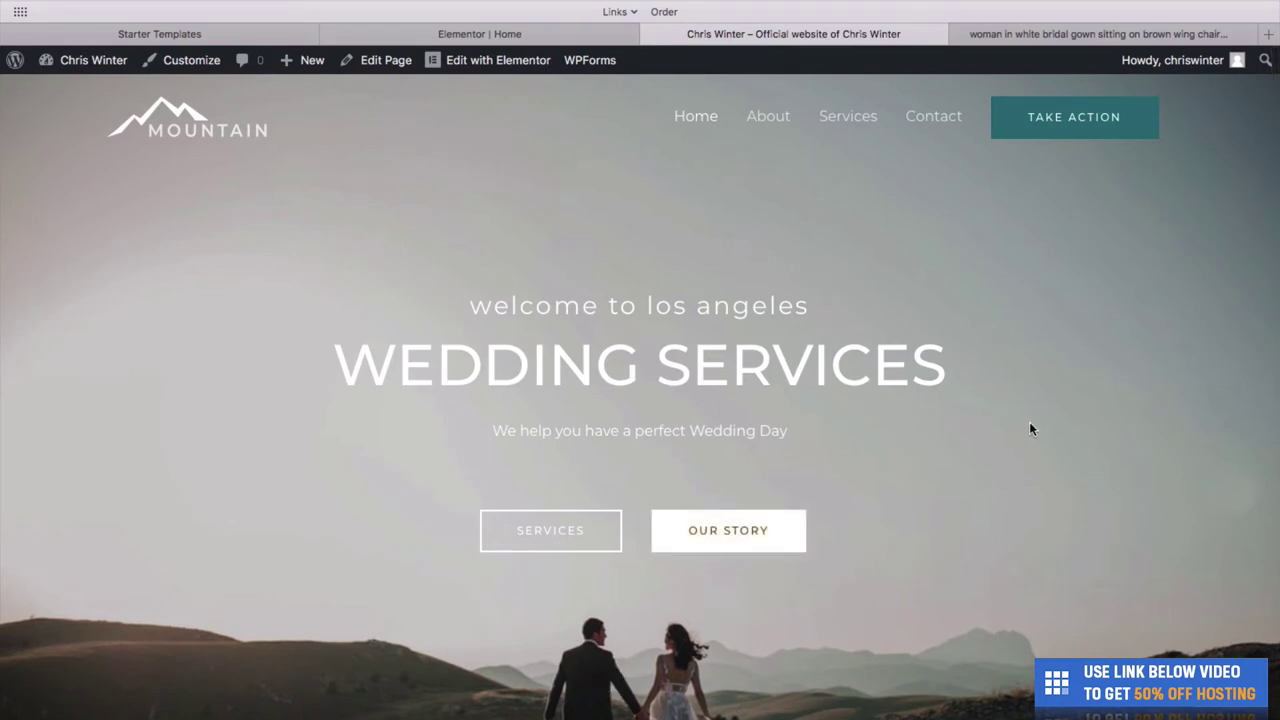
scroll(634, 251, "down", 6)
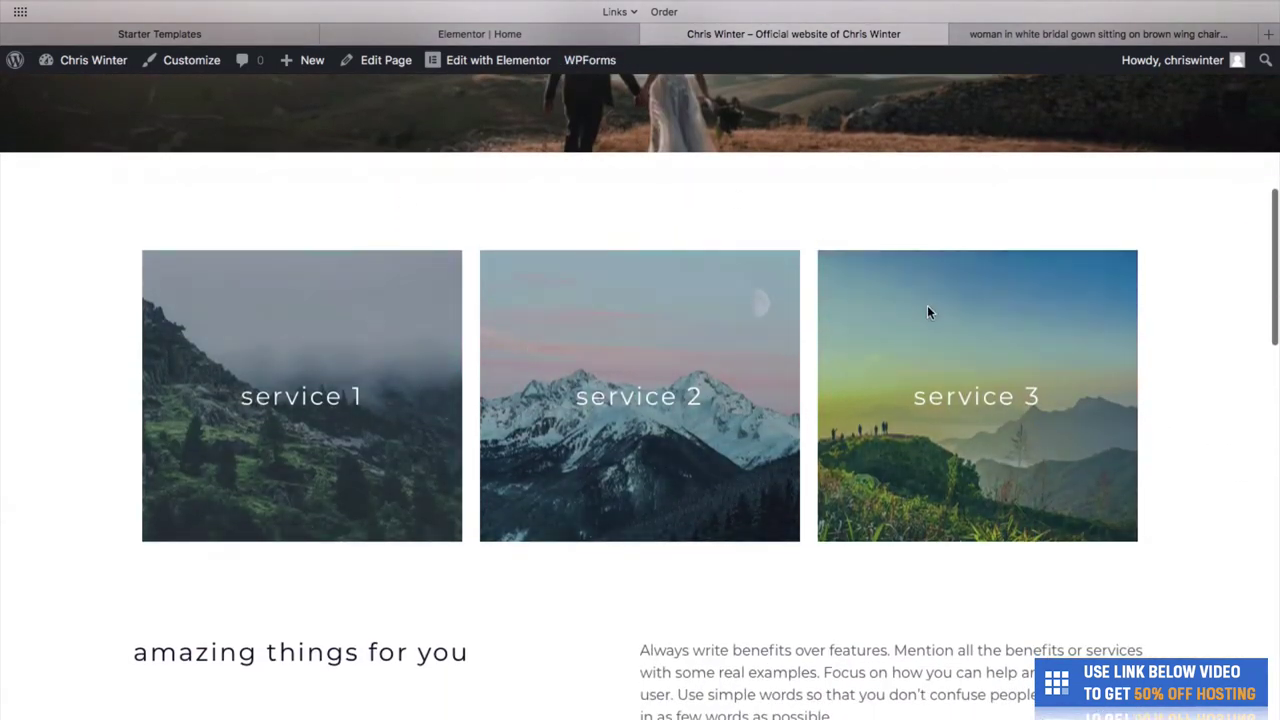
left_click(501, 35)
scroll(685, 390, "down", 5)
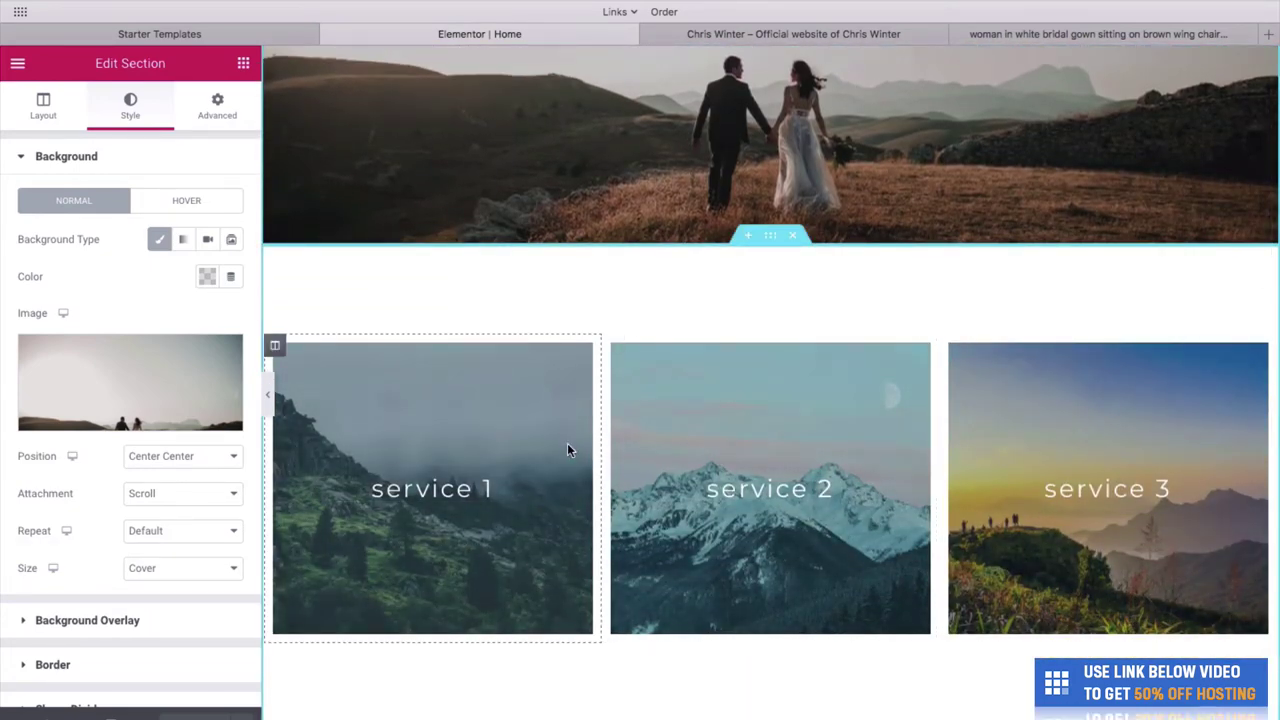
right_click(503, 421)
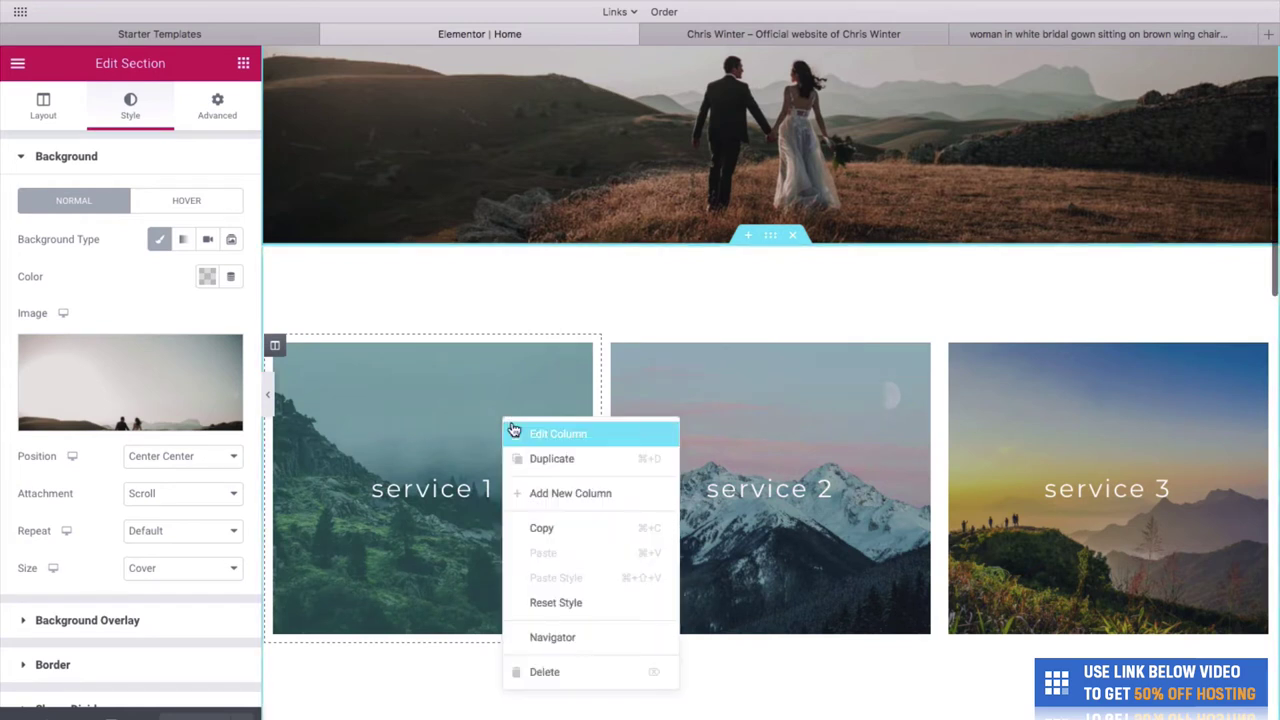
left_click(515, 433)
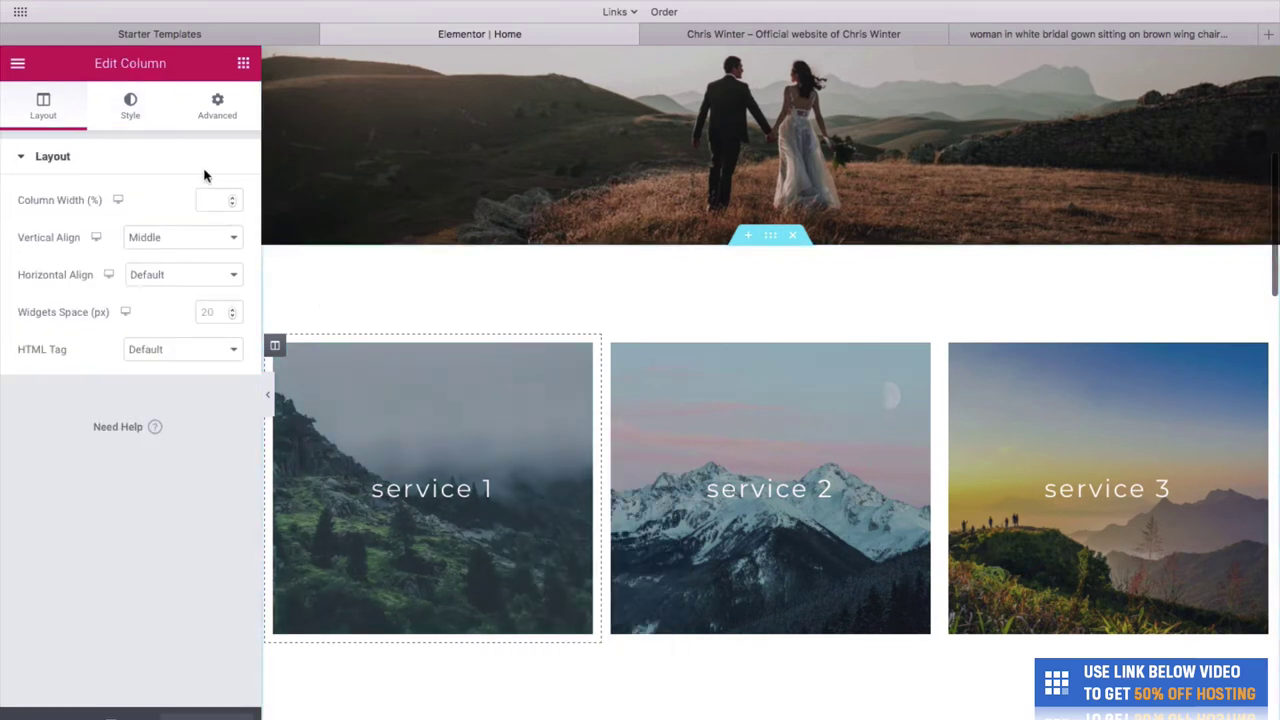
left_click(131, 108)
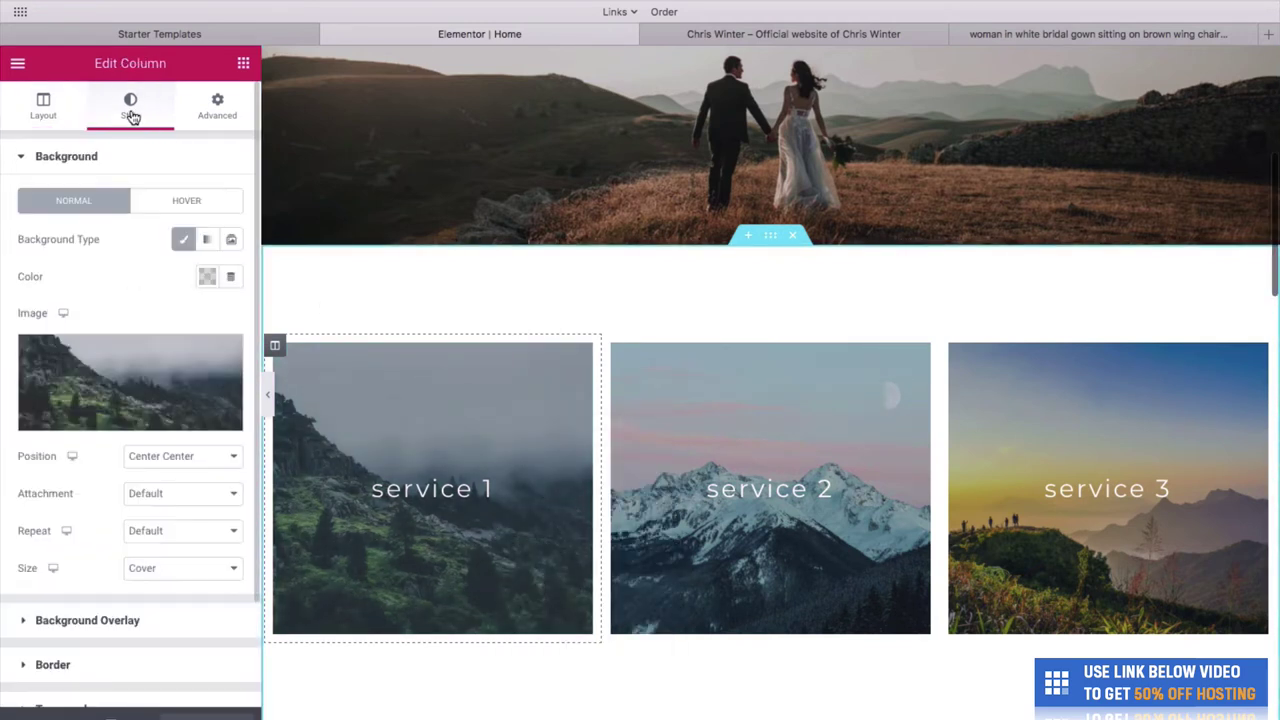
mouse_move(163, 336)
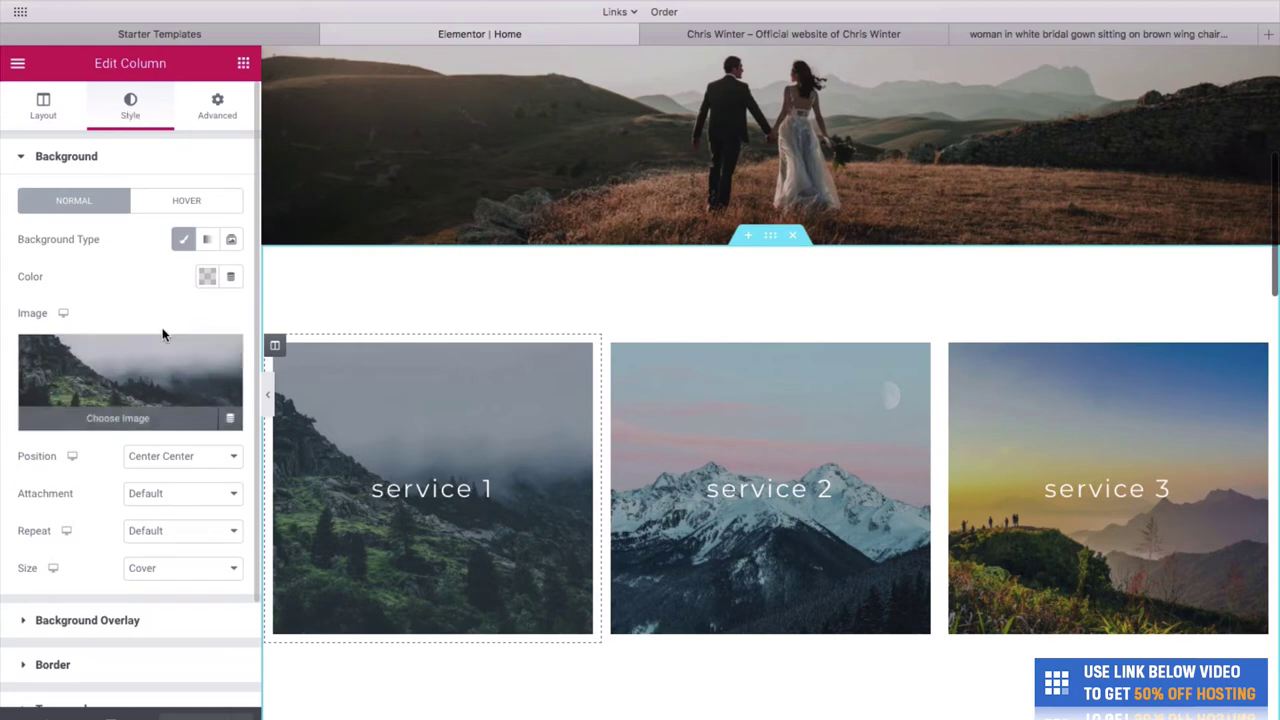
left_click(118, 418)
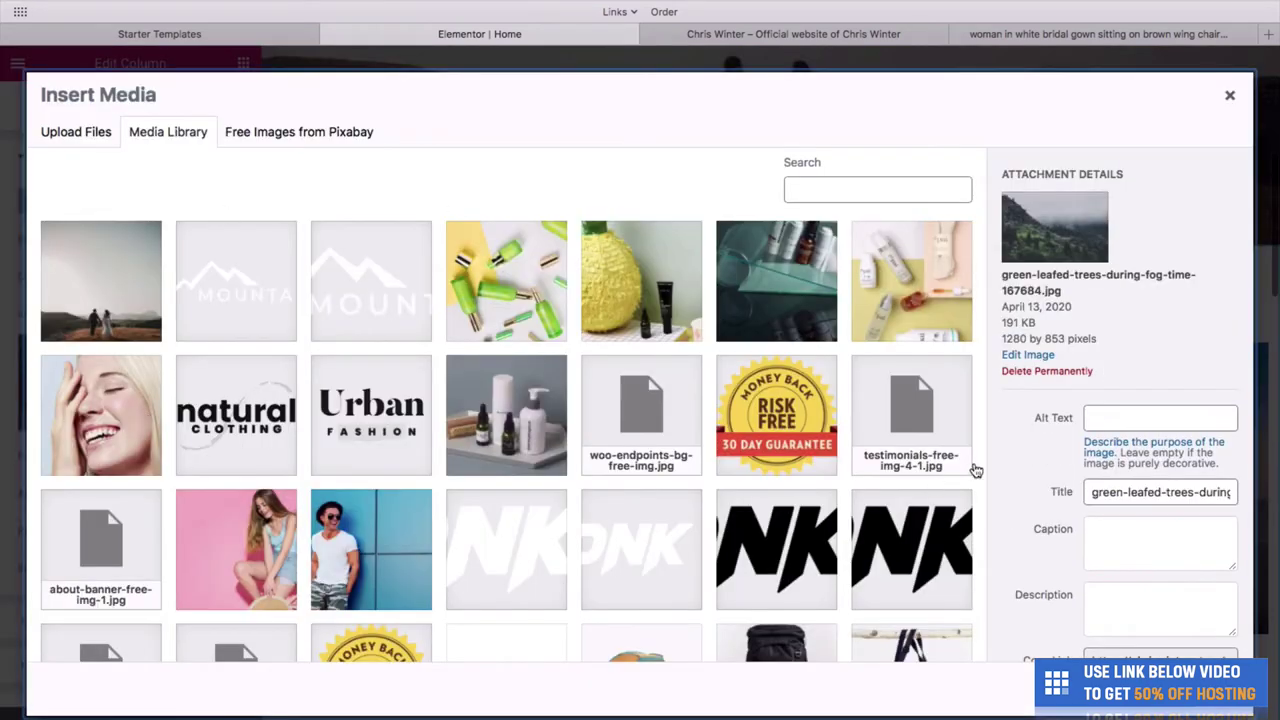
left_click_drag(1117, 400, 885, 388)
left_click(1045, 298)
scroll(1042, 285, "up", 3)
left_click_drag(1030, 265, 350, 200)
left_click(346, 177)
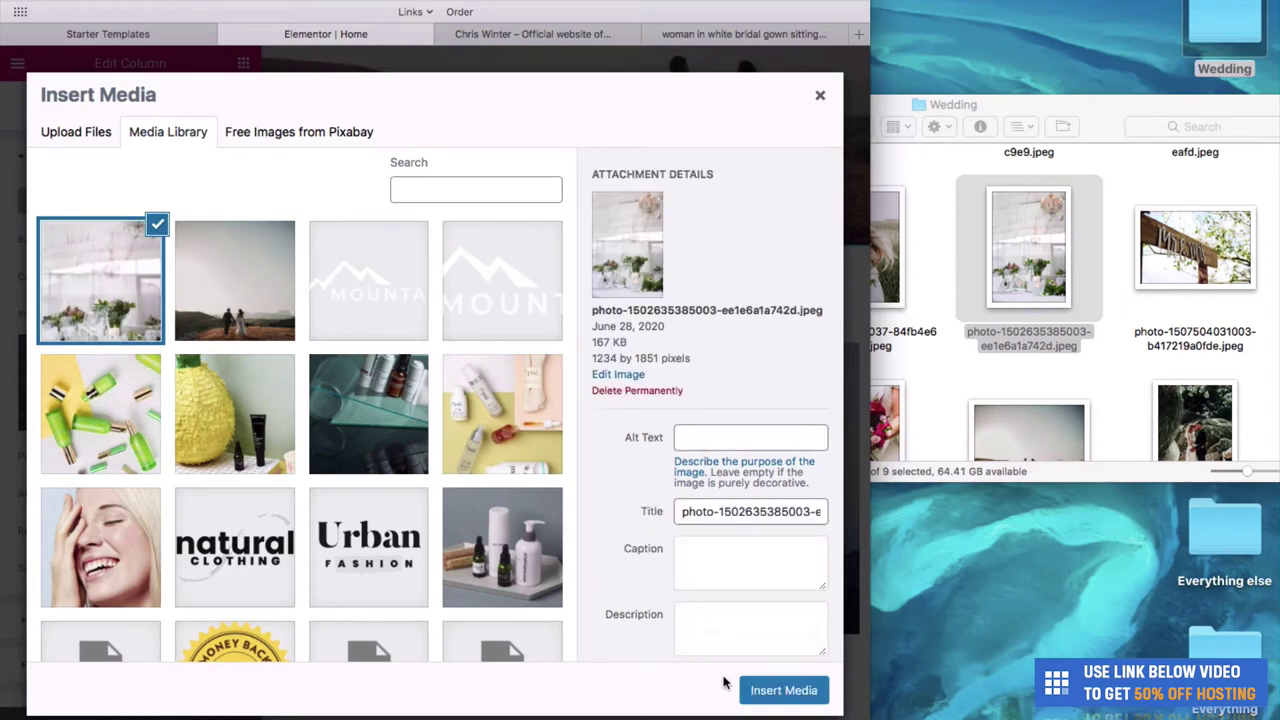
left_click(757, 692)
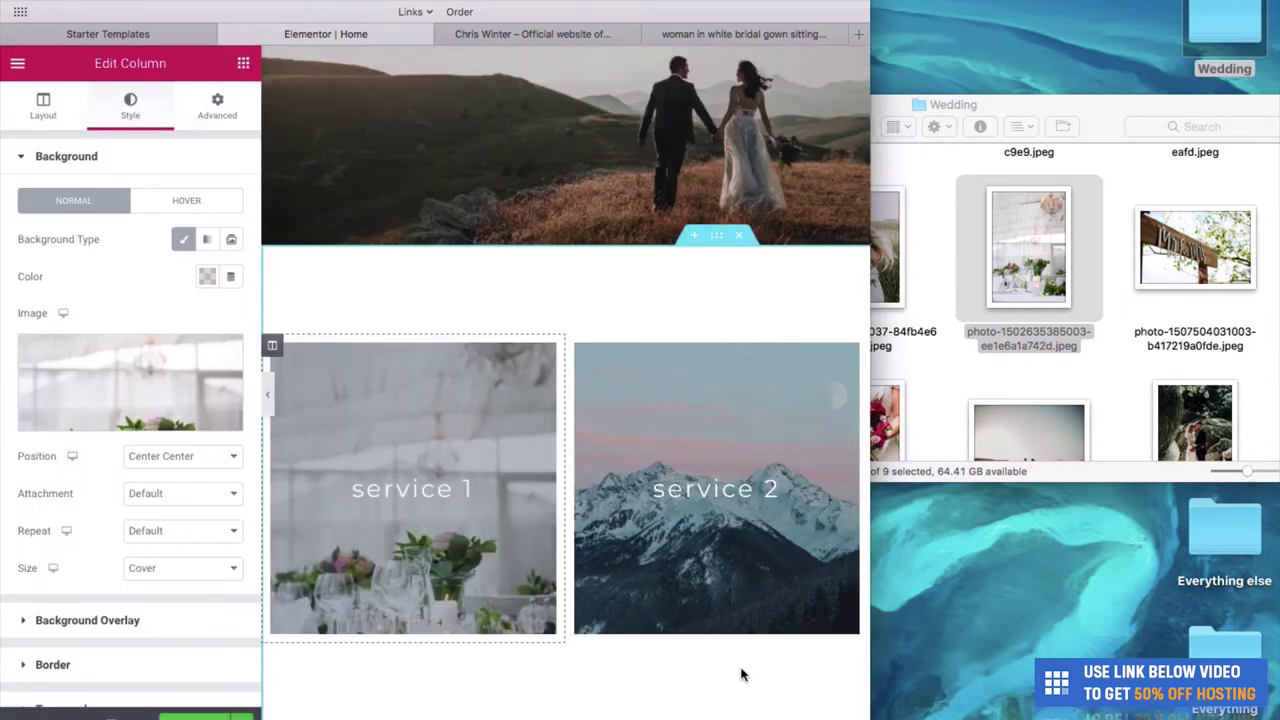
right_click(614, 440)
left_click(636, 457)
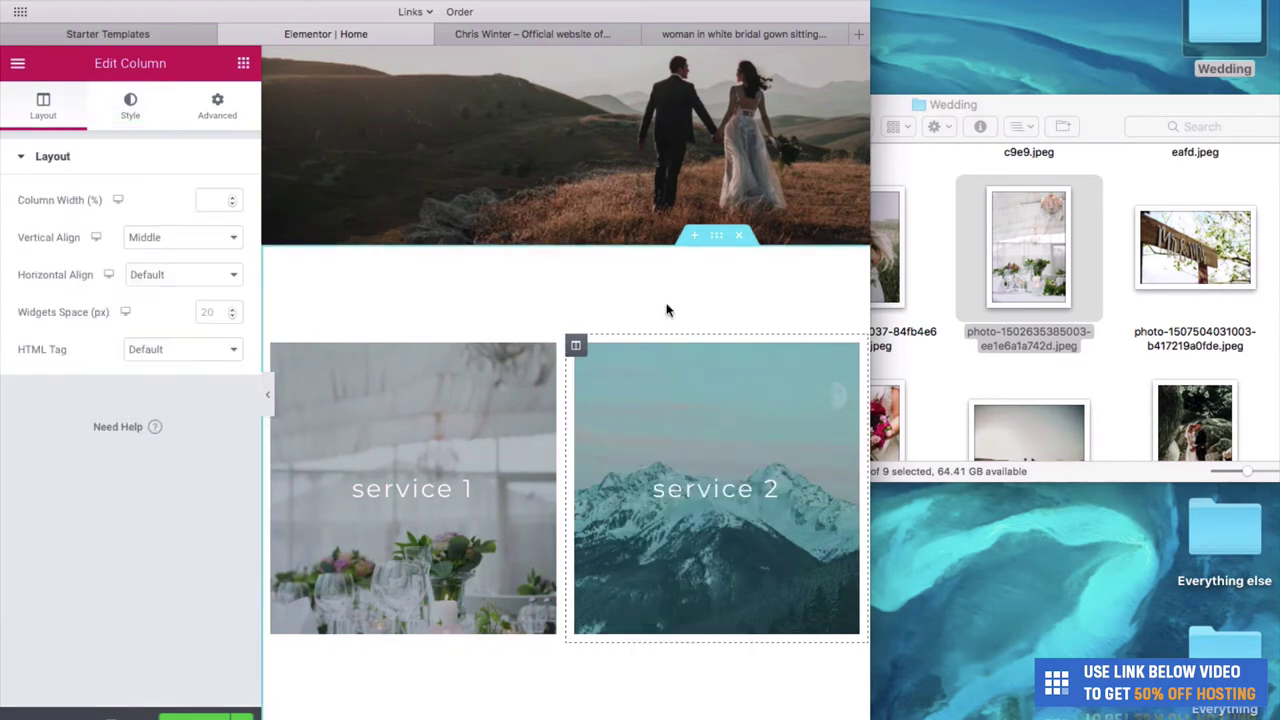
left_click(127, 108)
left_click(103, 423)
left_click(1190, 250)
scroll(1030, 300, "down", 2)
left_click_drag(1195, 345, 334, 171)
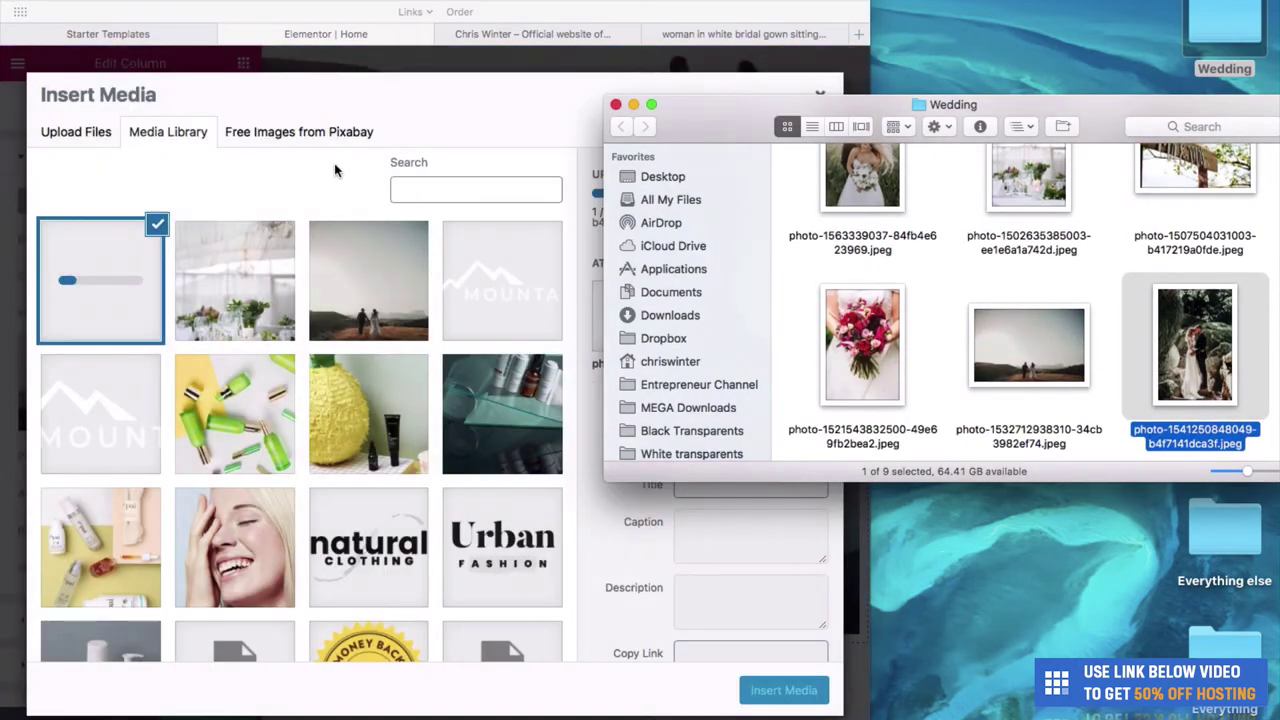
left_click(334, 171)
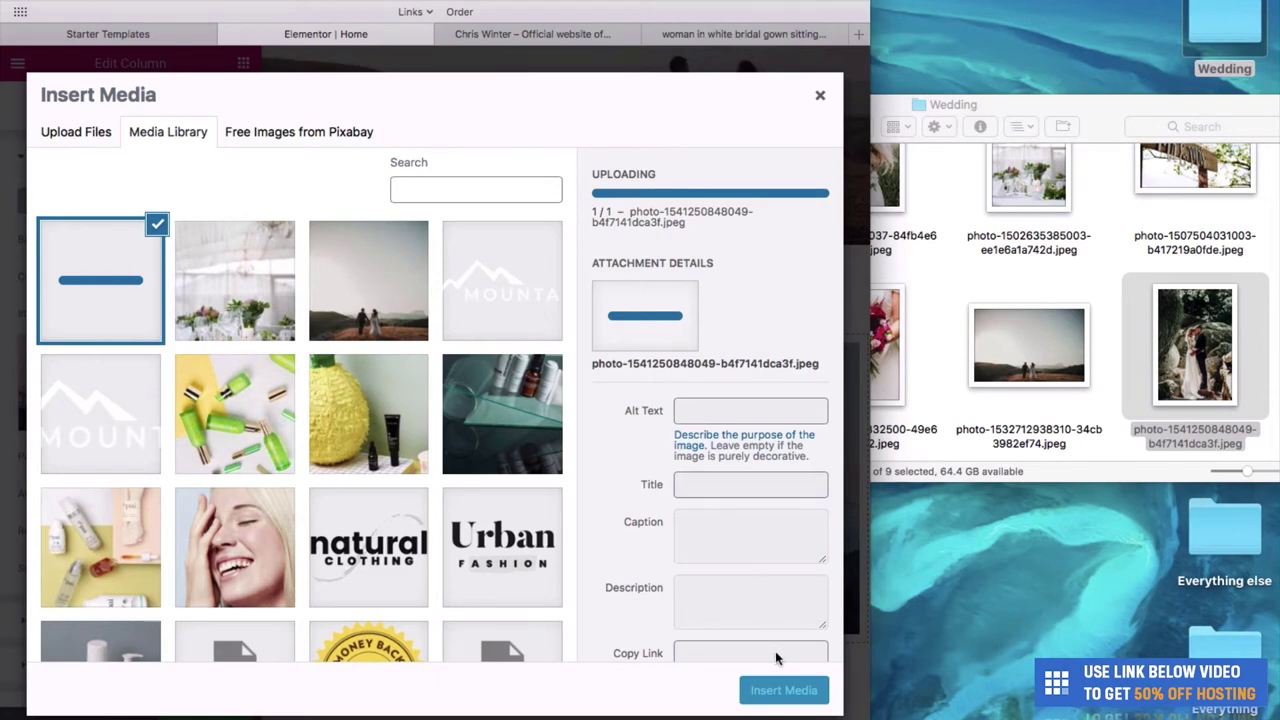
left_click(781, 691)
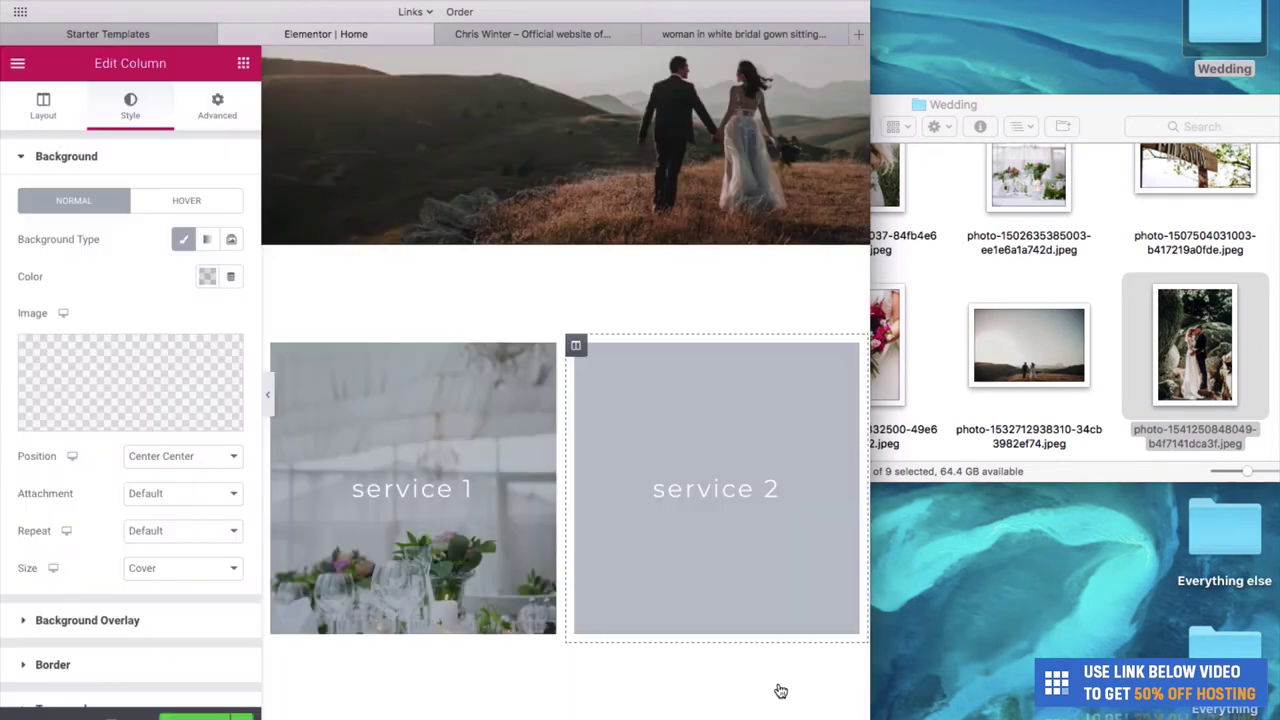
left_click_drag(872, 666, 1073, 640)
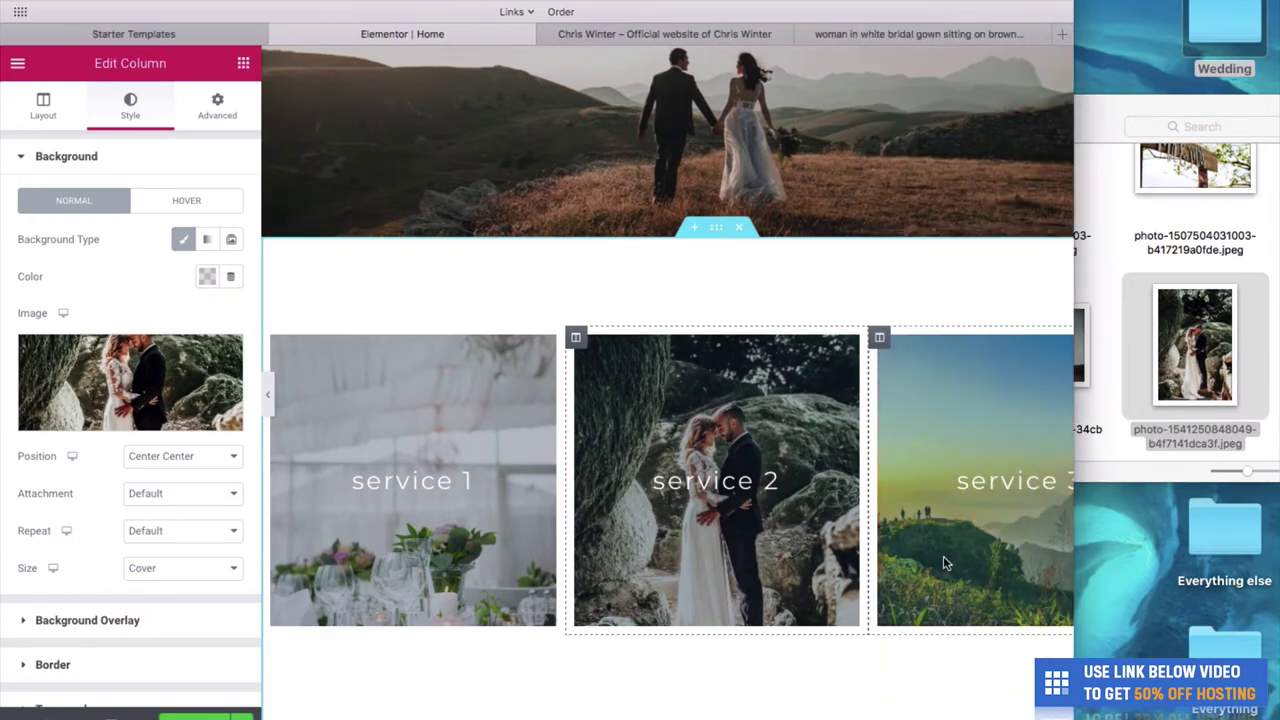
right_click(916, 470)
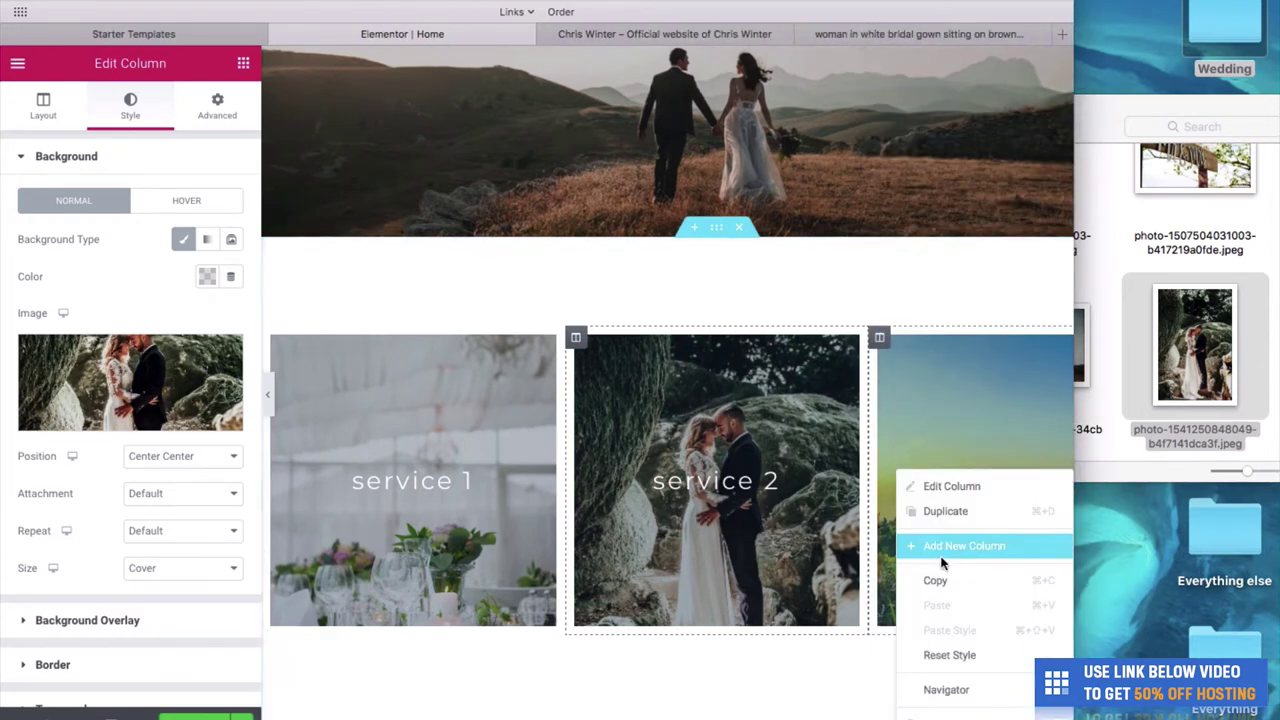
left_click(921, 482)
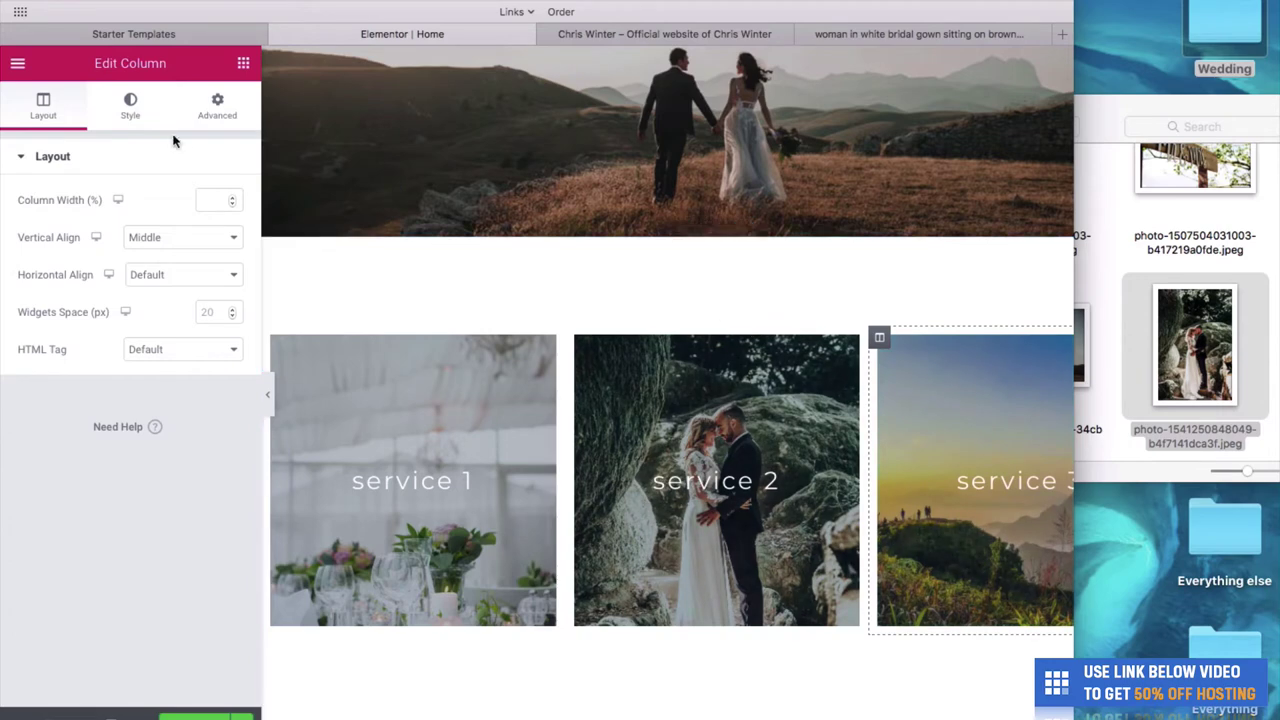
left_click(130, 118)
mouse_move(135, 420)
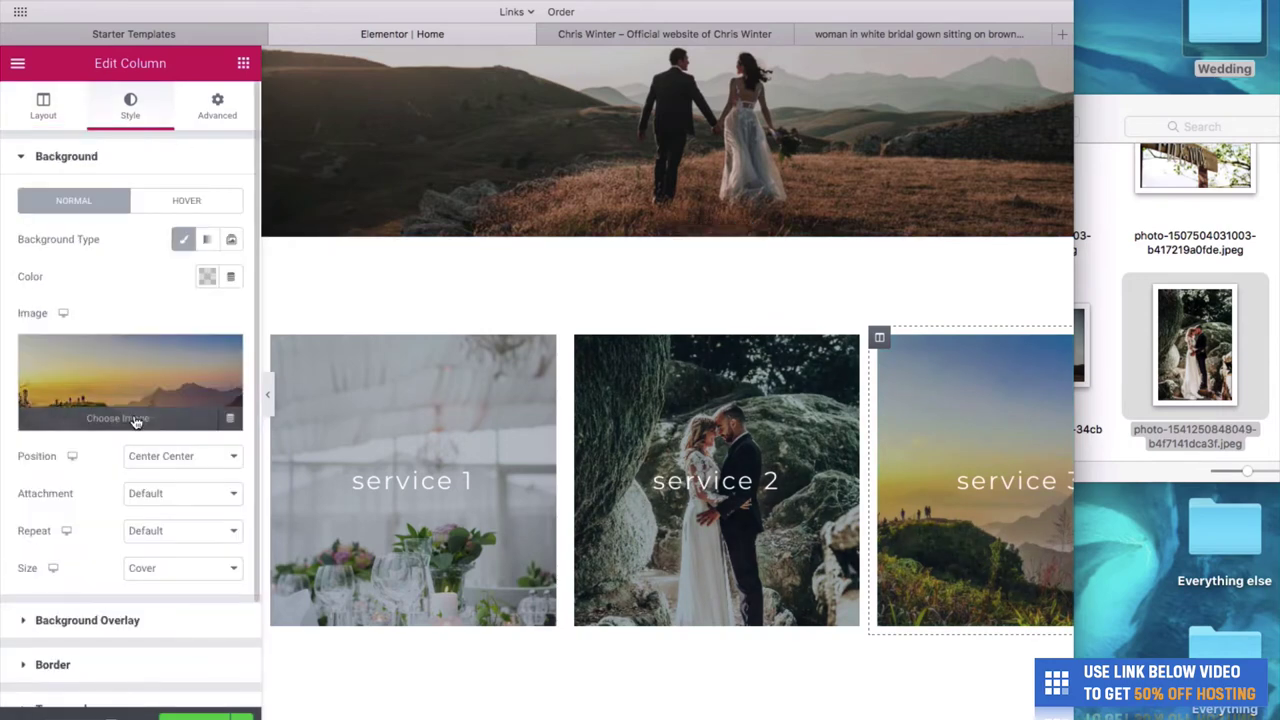
left_click(159, 387)
left_click(1258, 234)
scroll(1258, 236, "up", 5)
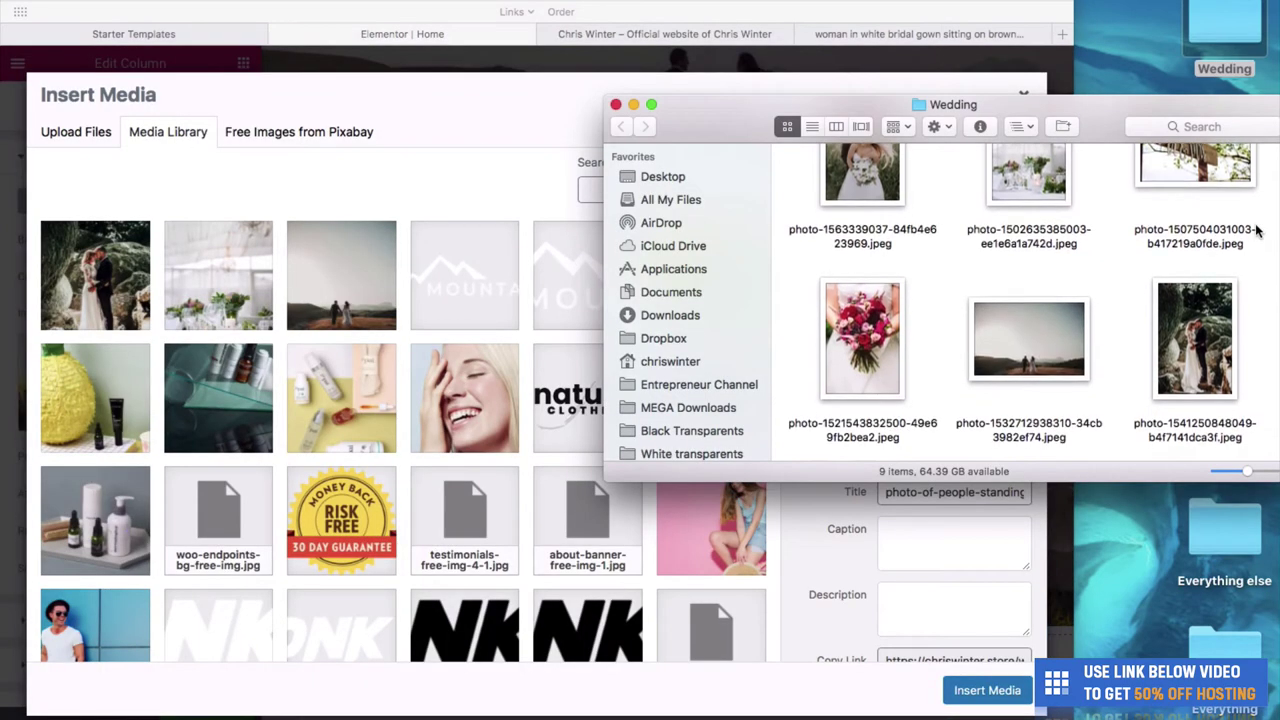
scroll(1258, 236, "up", 3)
left_click_drag(1029, 220, 395, 291)
left_click(404, 180)
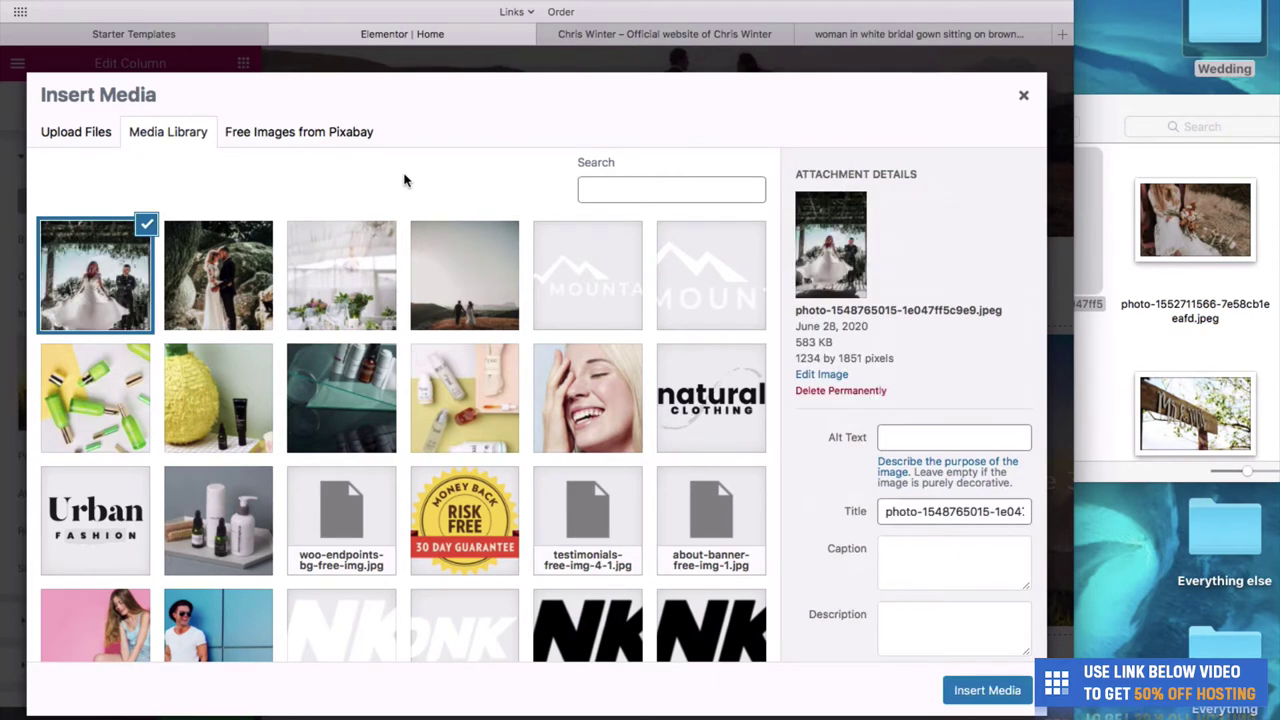
left_click(975, 699)
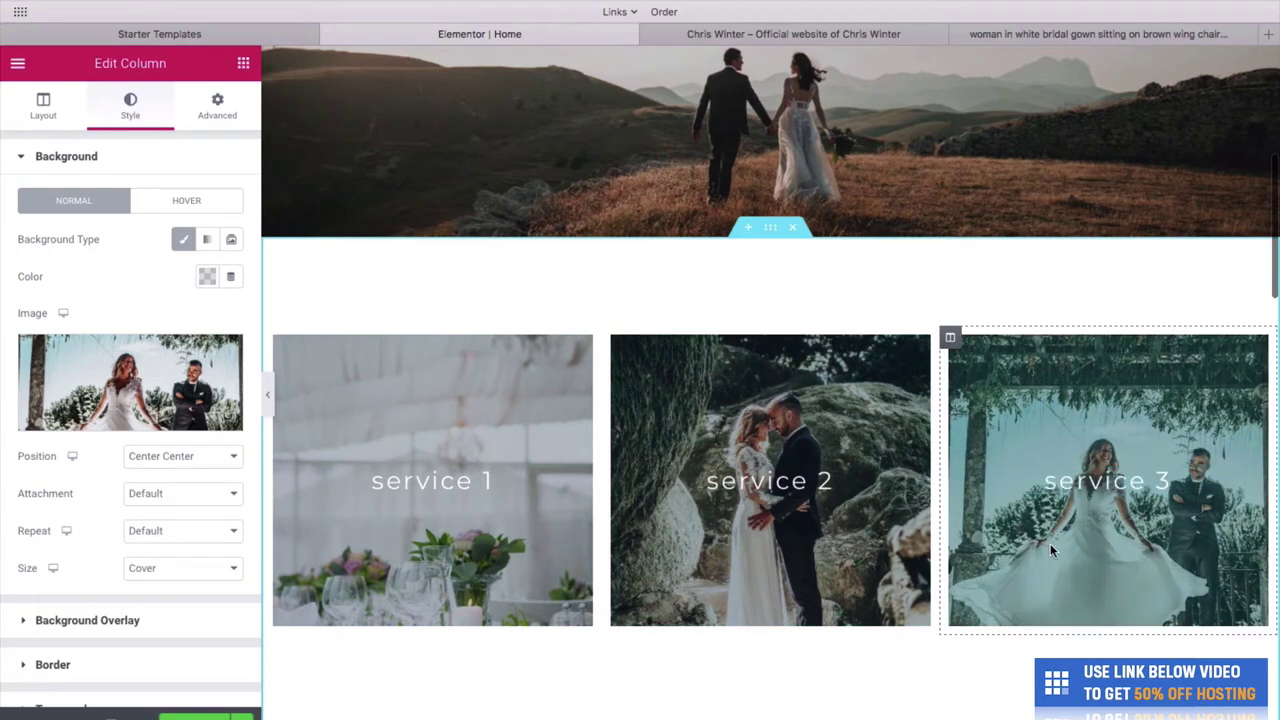
Step: Change the service 1 heading's text to "dinners"
left_click(499, 482)
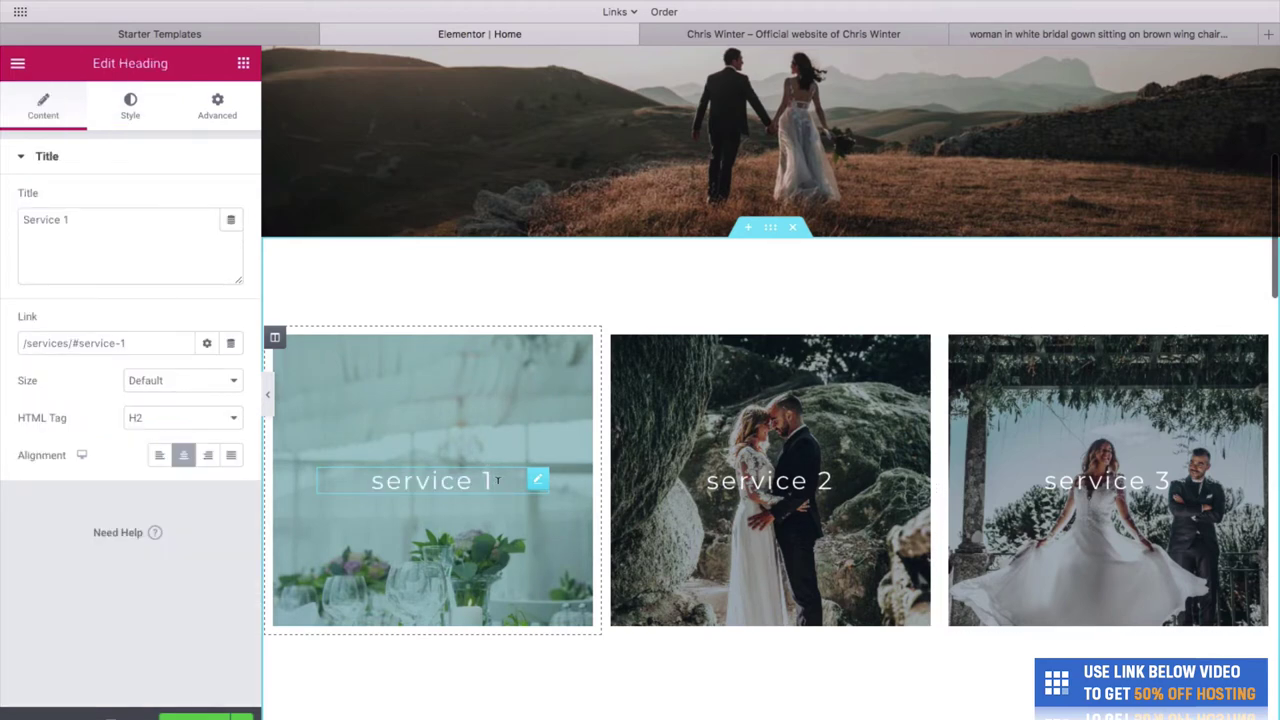
key("BackSpace")
key("BackSpace")
key("BackSpace")
key("BackSpace")
key("BackSpace")
key("BackSpace")
key("BackSpace")
key("BackSpace")
key("BackSpace")
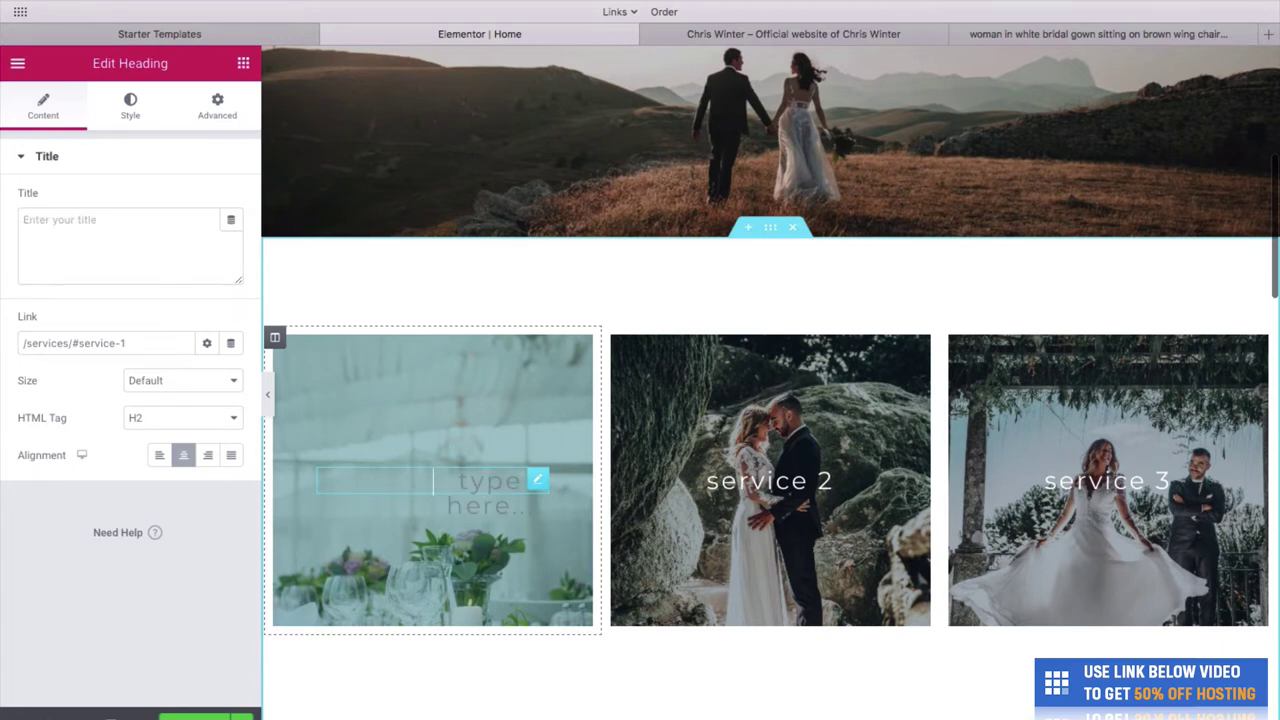
type("dinners")
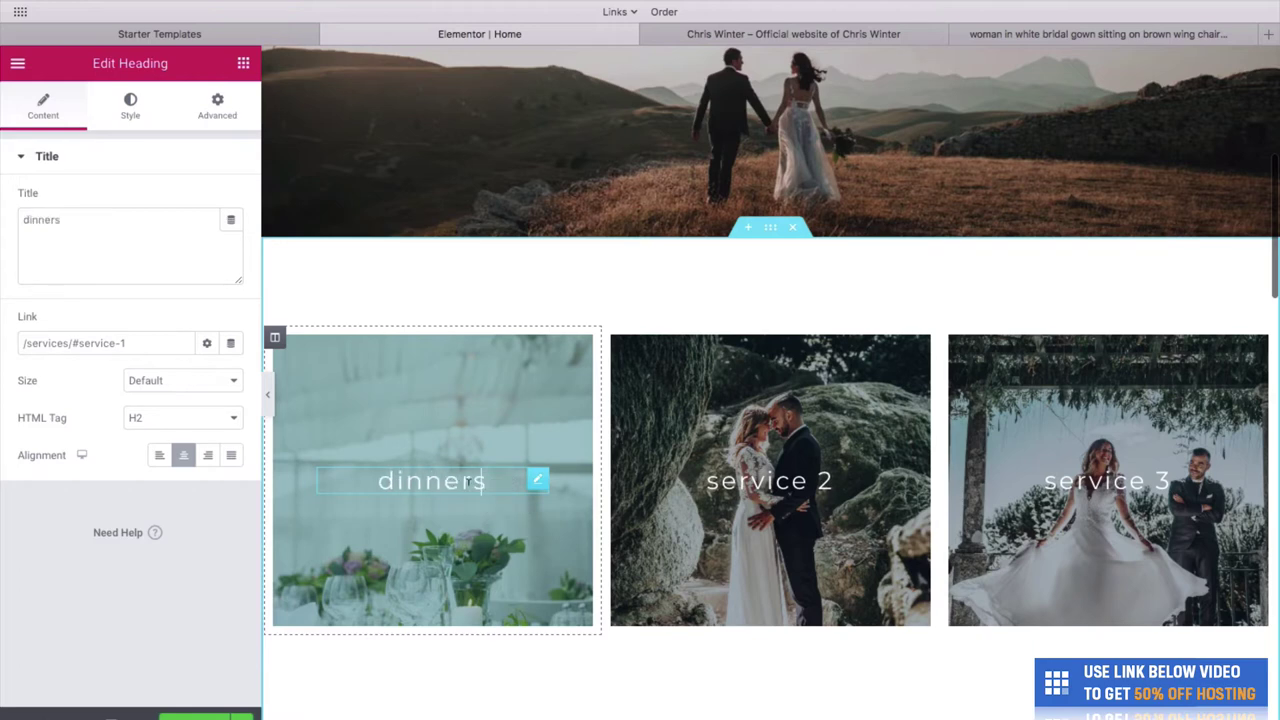
Step: Change the service 2 heading's text to "ceremonies"
left_click(748, 482)
key("BackSpace")
key("BackSpace")
key("BackSpace")
key("BackSpace")
key("BackSpace")
key("BackSpace")
key("BackSpace")
key("BackSpace")
key("BackSpace")
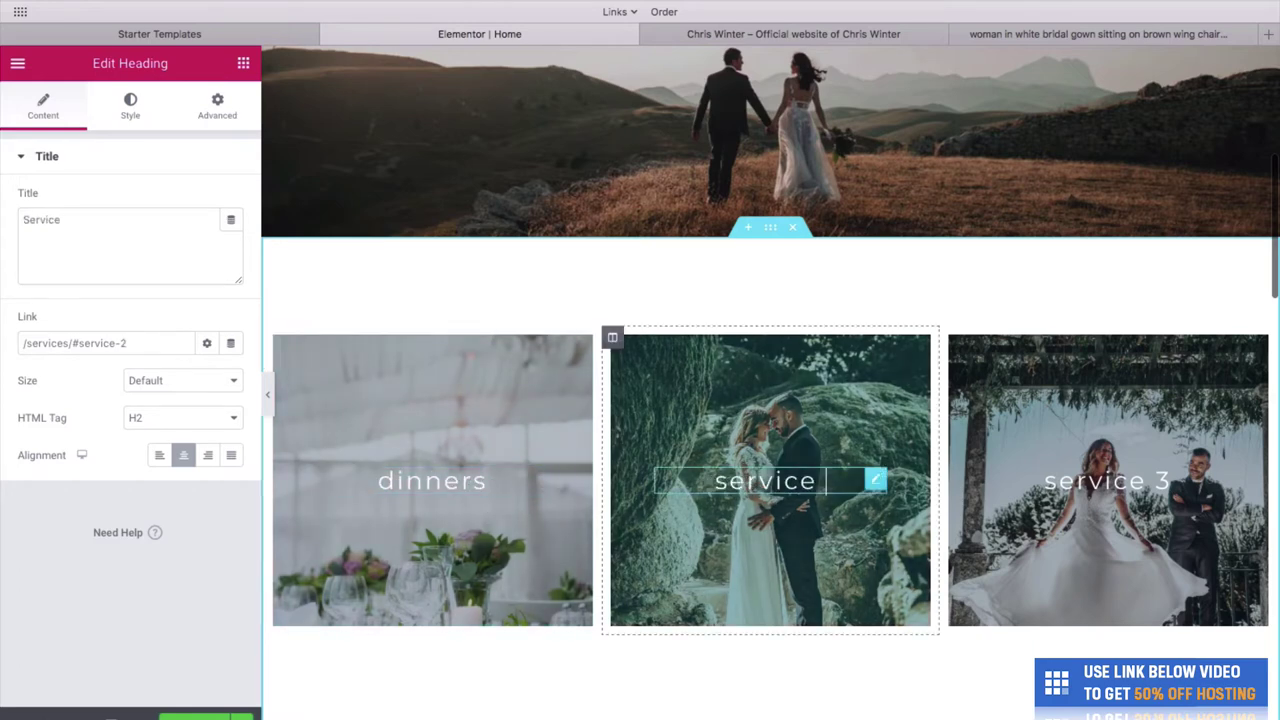
type("ceremonies")
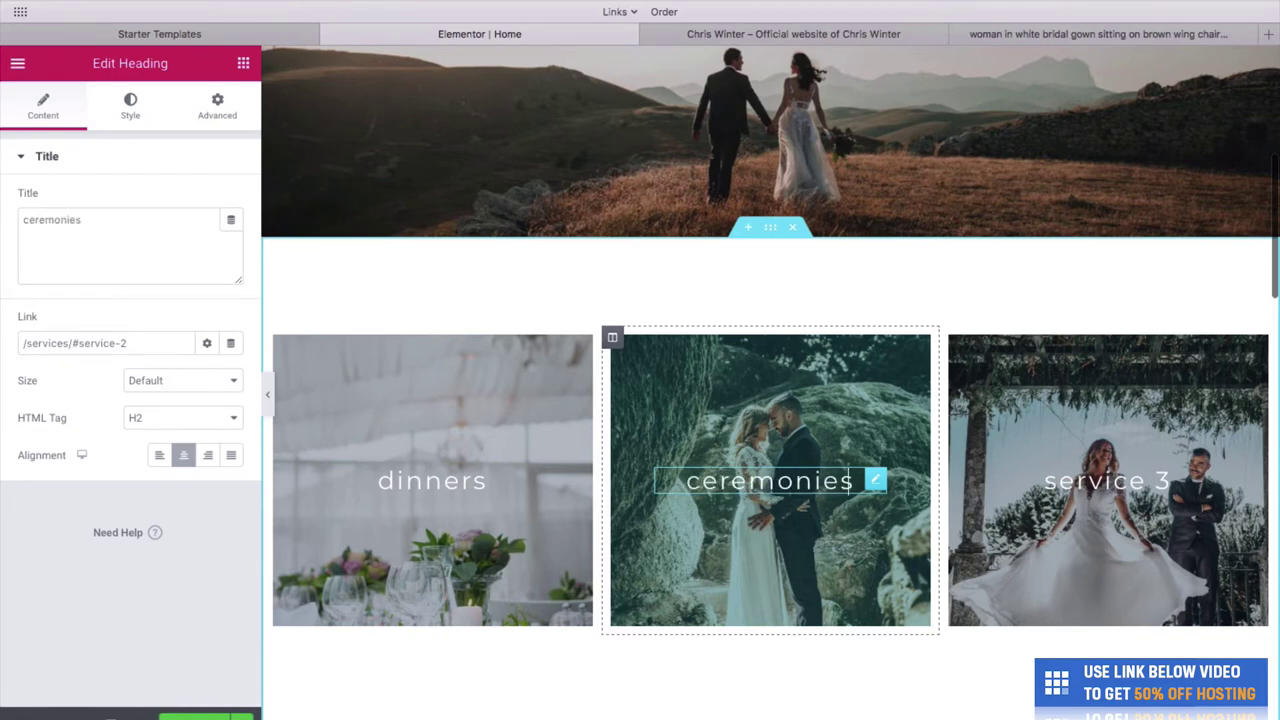
Step: Change the service 3 heading's text to "photography"
left_click(1095, 481)
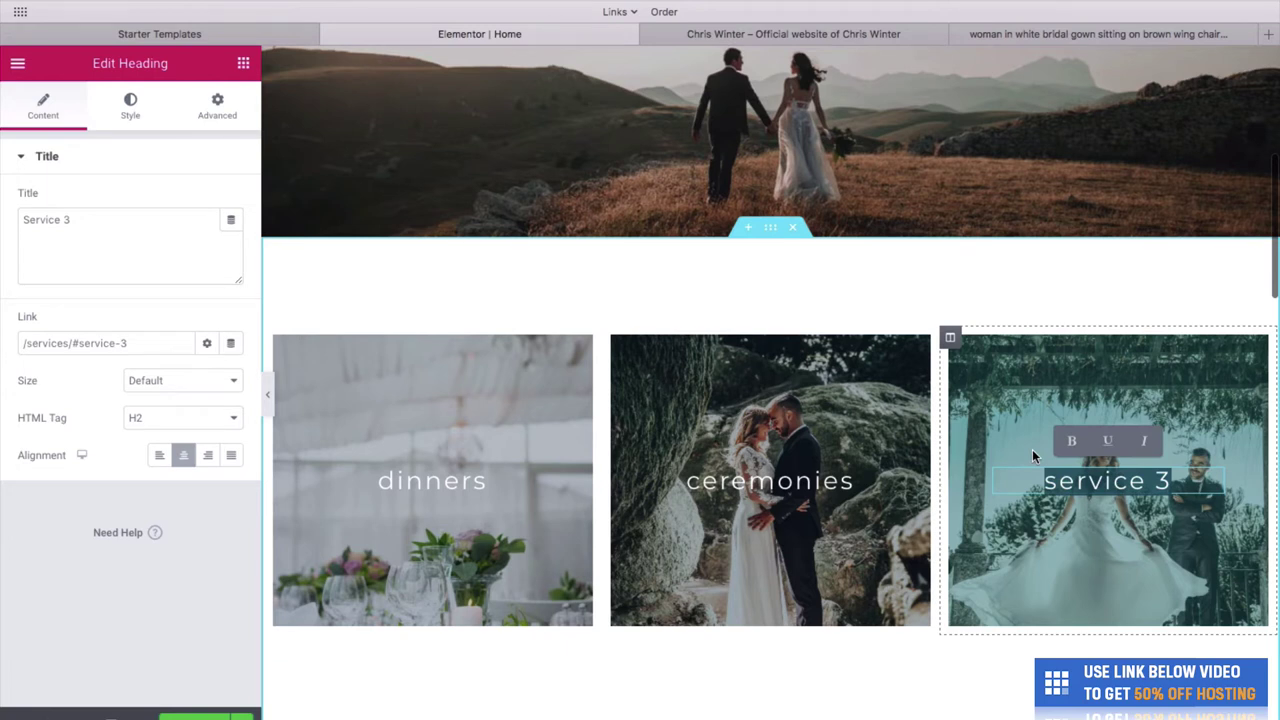
type("photo")
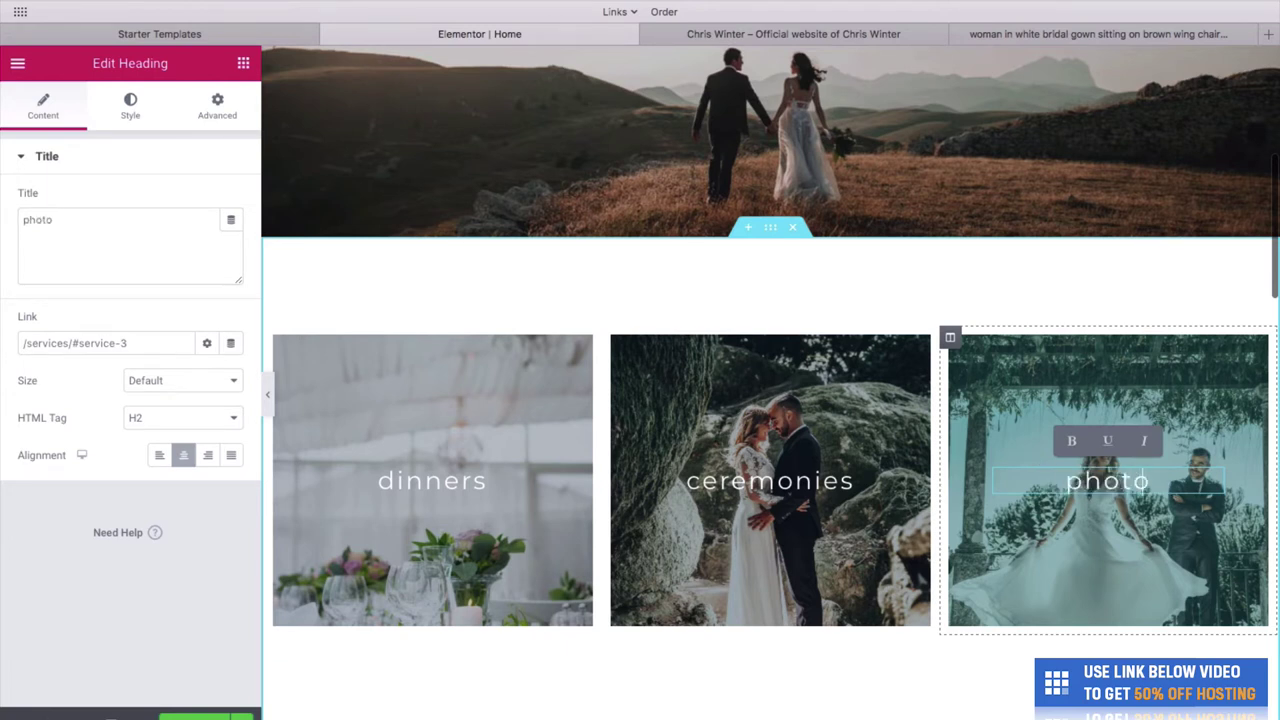
type("graphy")
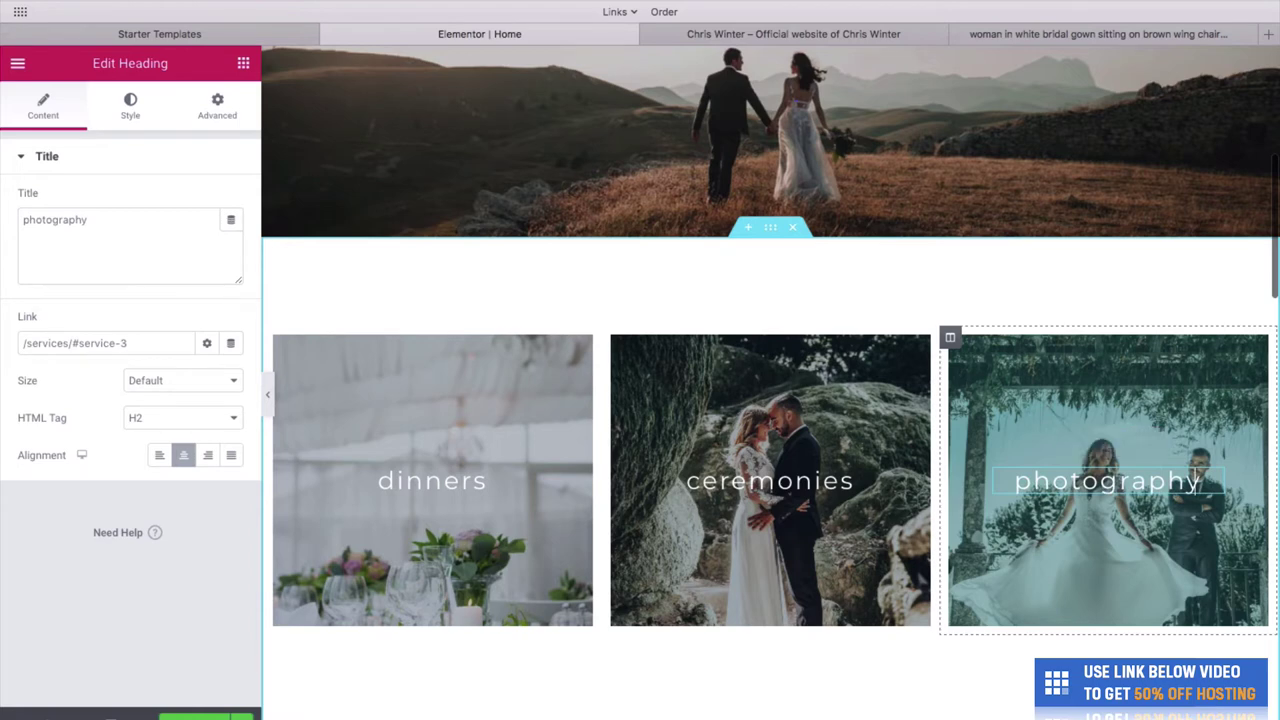
Step: Replace the "Amazing Things for You" heading below the services with "We've been making wonderful weddings since 1999"
scroll(770, 380, "up", 5)
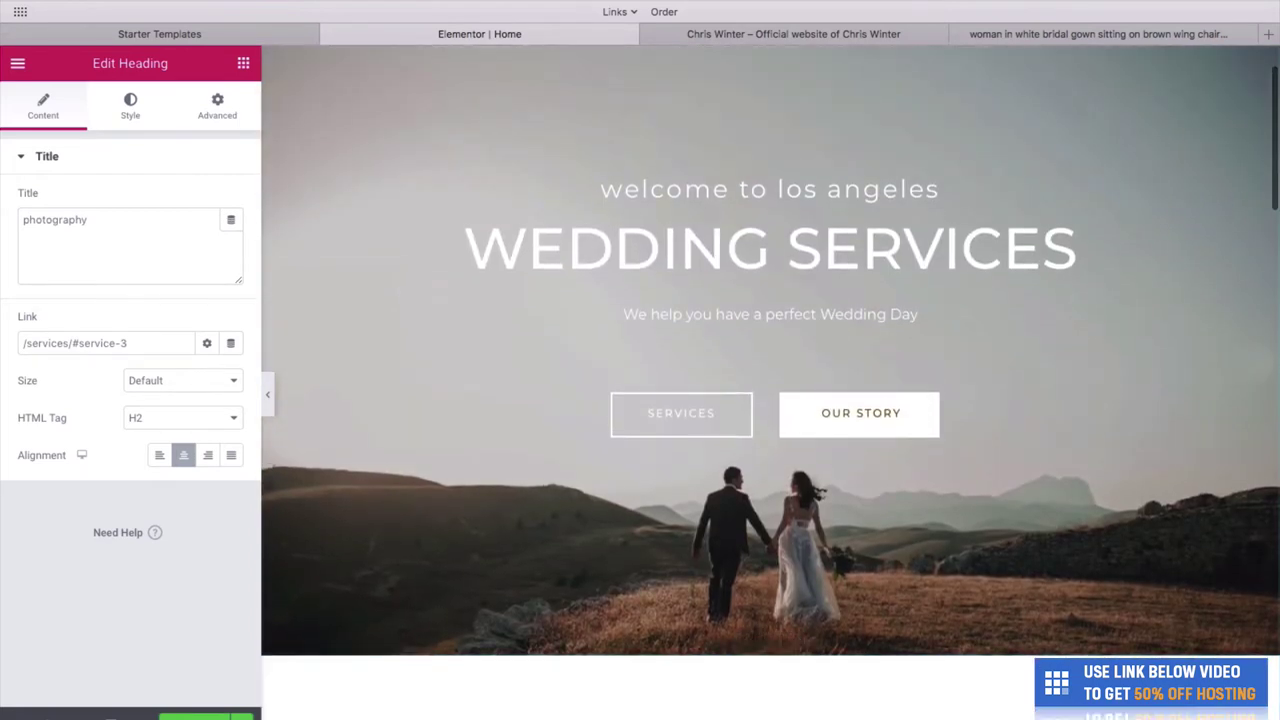
scroll(770, 380, "down", 4)
scroll(902, 366, "down", 1)
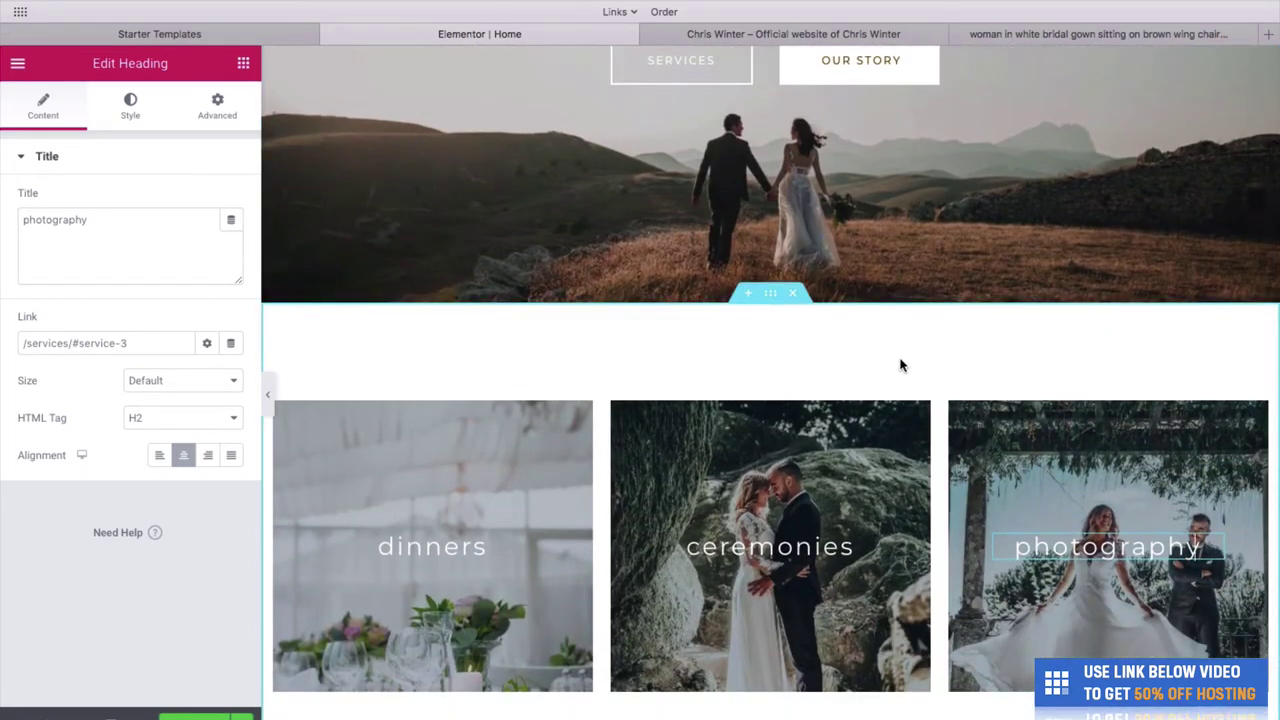
scroll(898, 366, "down", 3)
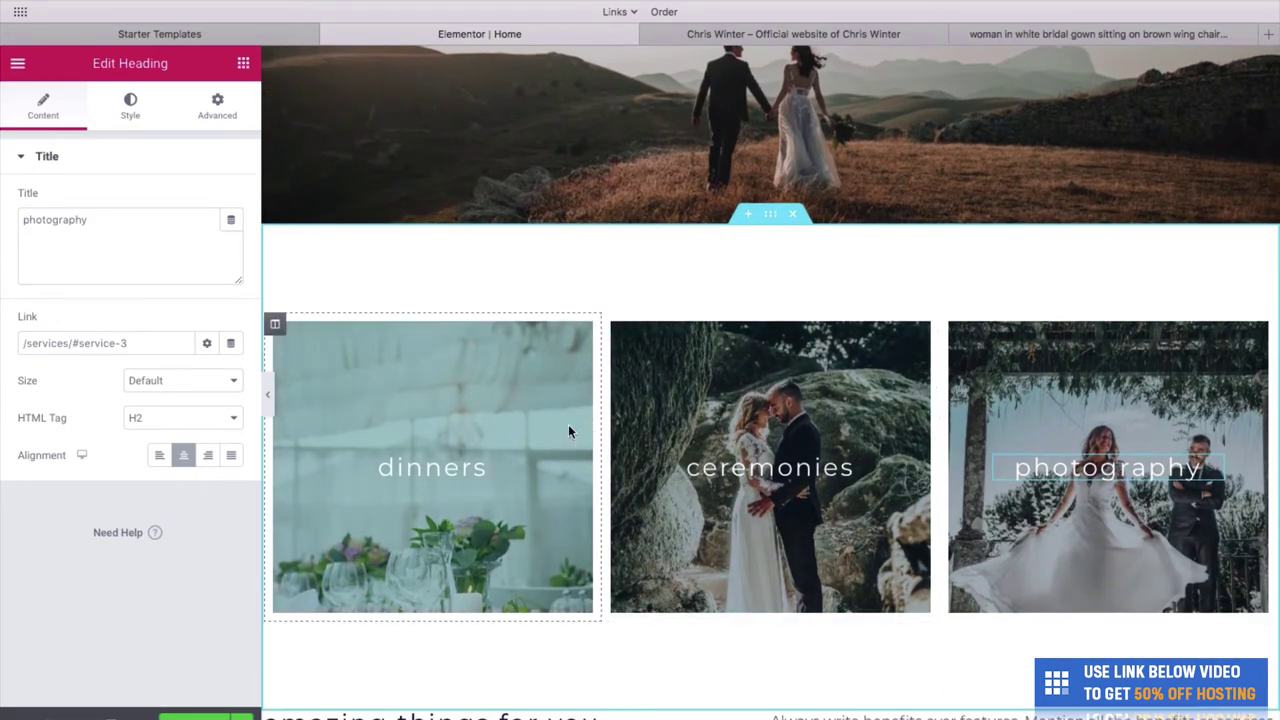
scroll(461, 346, "down", 10)
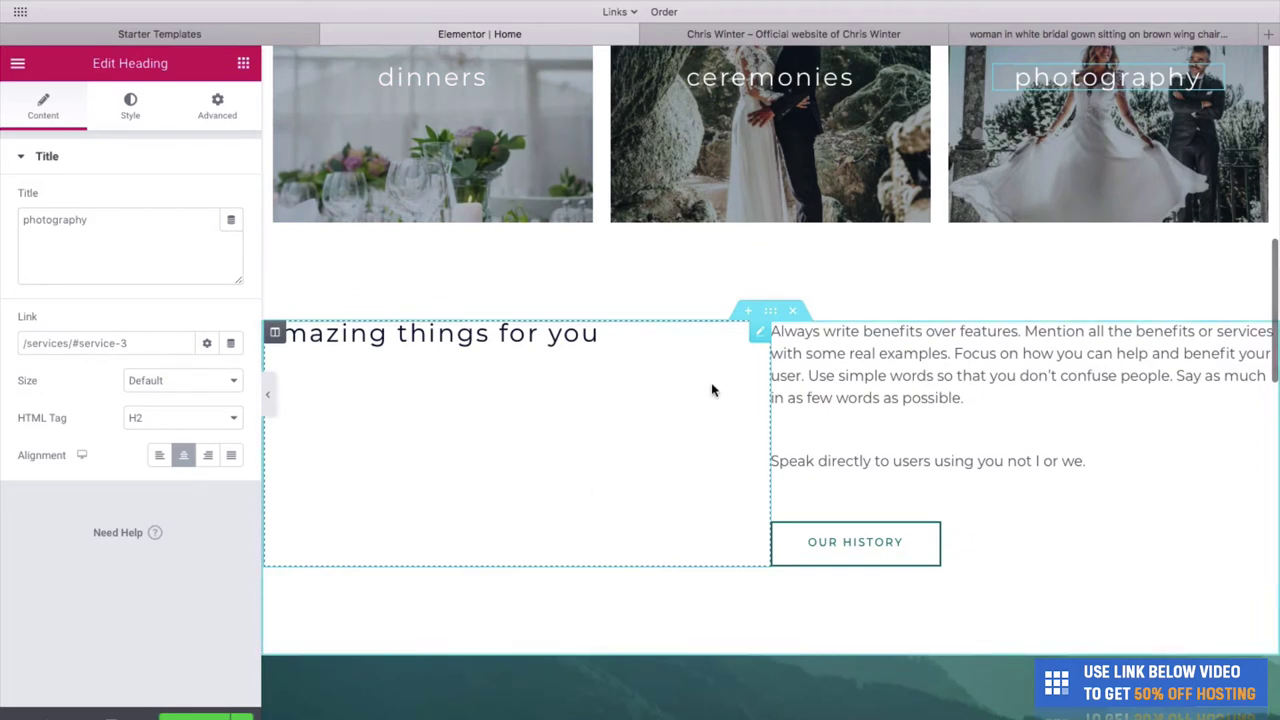
left_click(645, 421)
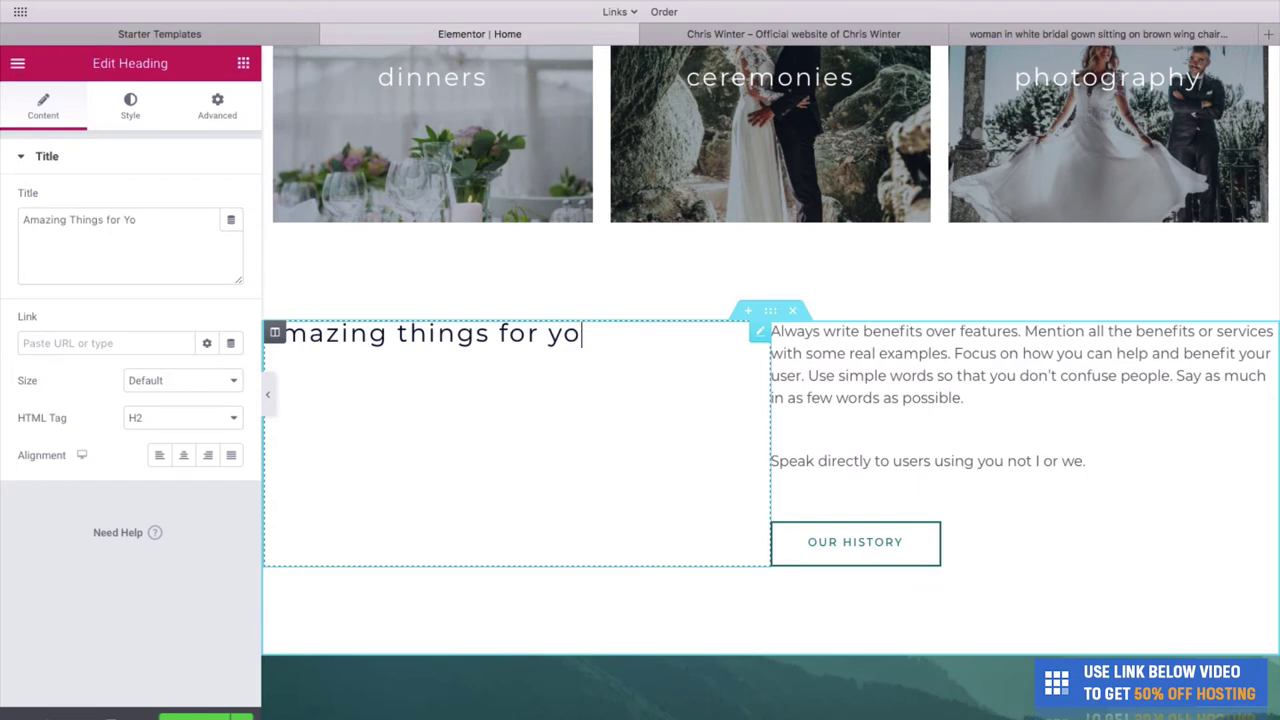
key("BackSpace")
key("BackSpace")
key("BackSpace")
key("BackSpace")
key("BackSpace")
key("BackSpace")
key("BackSpace")
key("BackSpace")
key("BackSpace")
key("BackSpace")
key("BackSpace")
key("BackSpace")
key("BackSpace")
key("BackSpace")
key("BackSpace")
key("BackSpace")
key("BackSpace")
key("BackSpace")
key("BackSpace")
key("BackSpace")
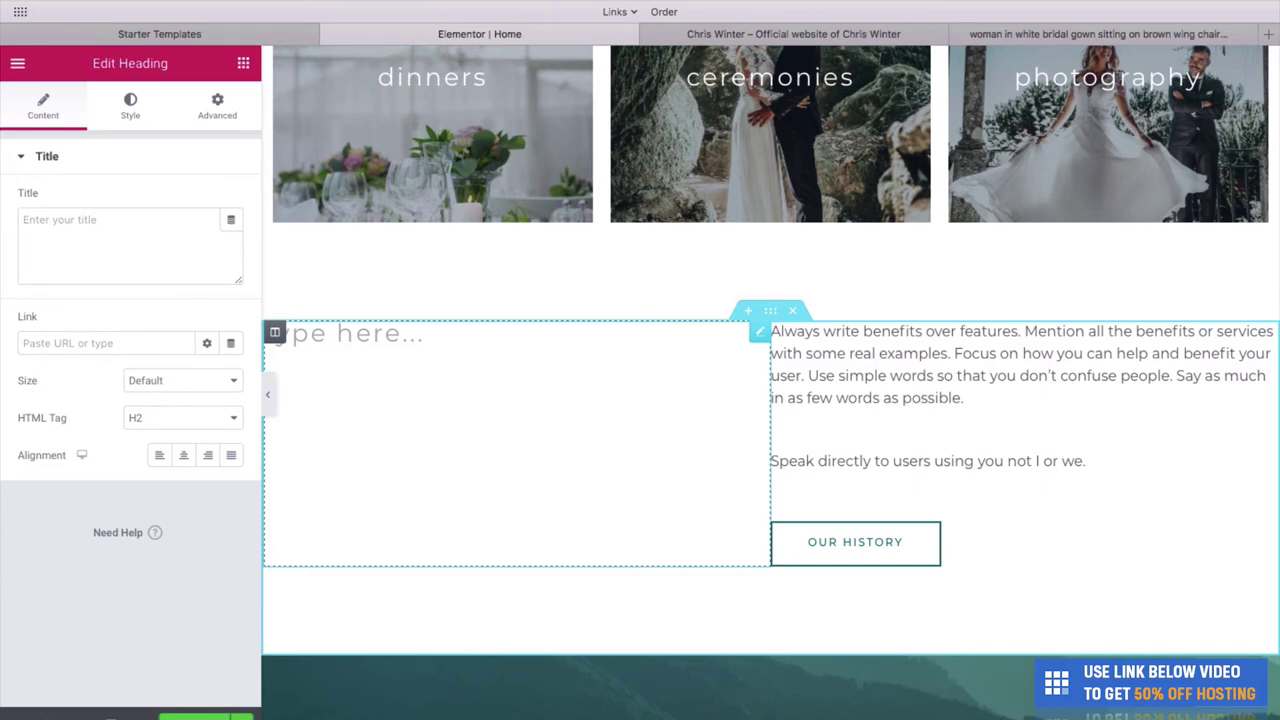
type("We've be")
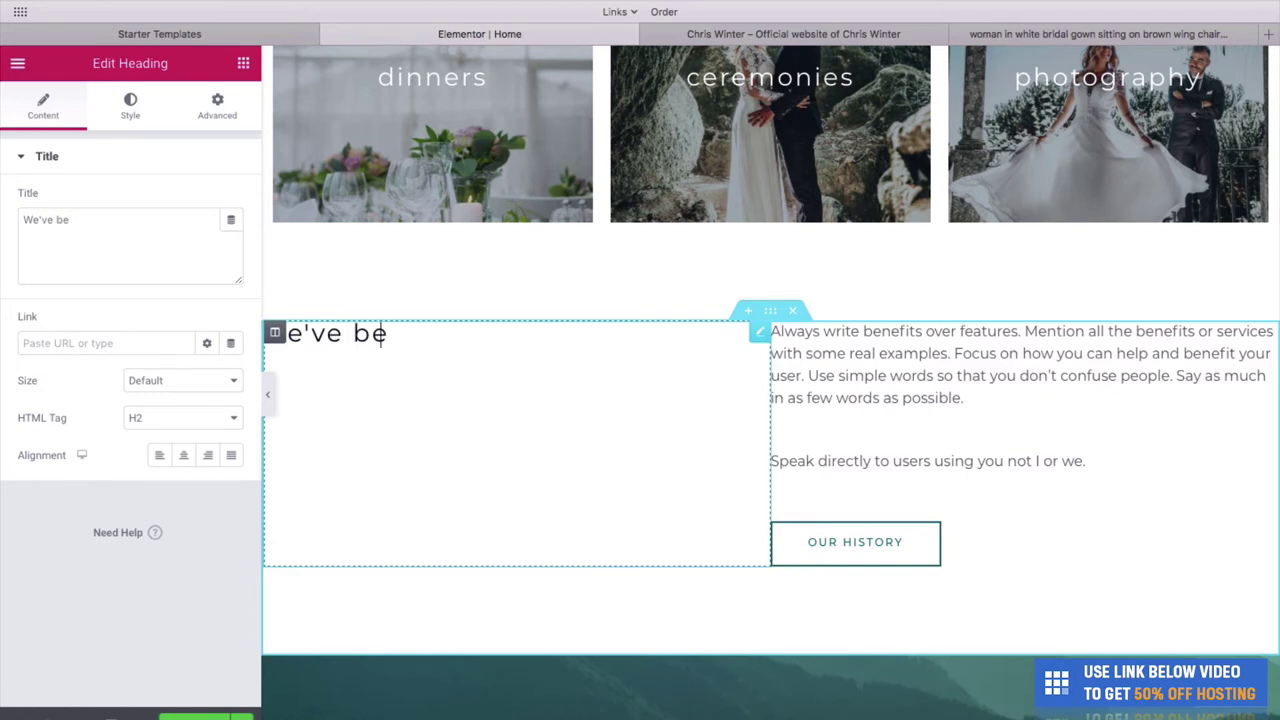
type("en makin")
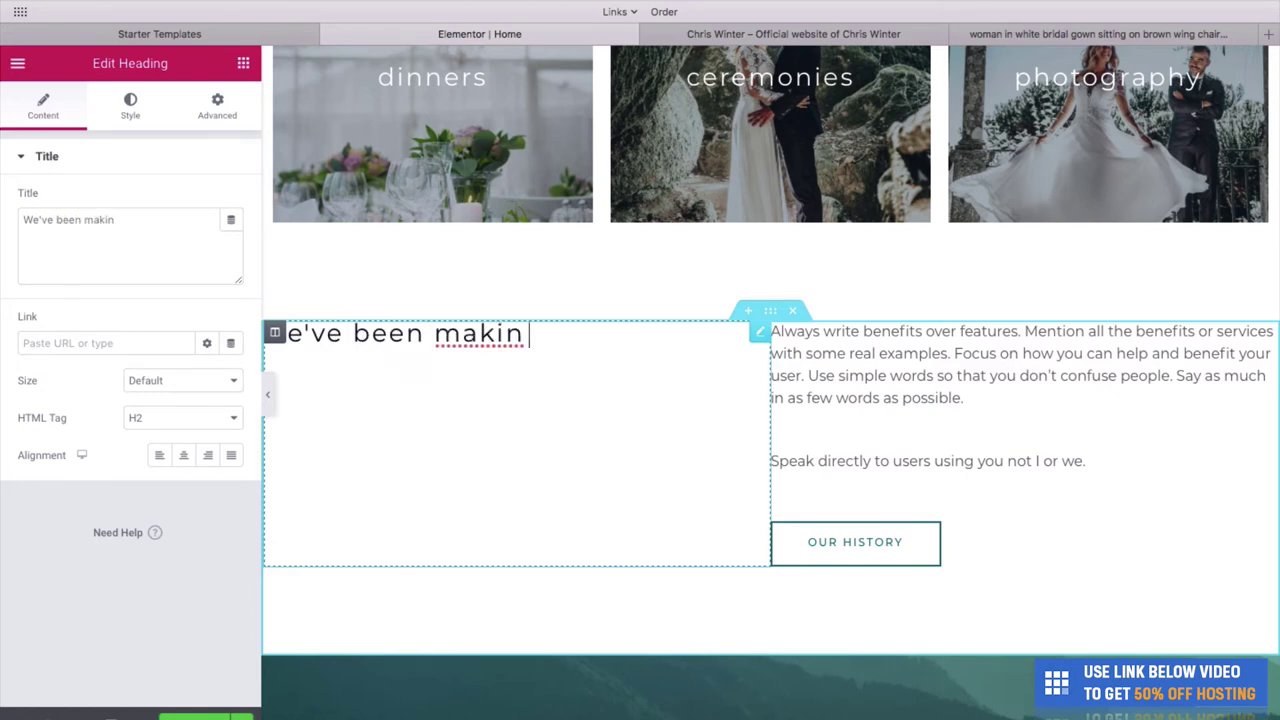
type("g wonderful")
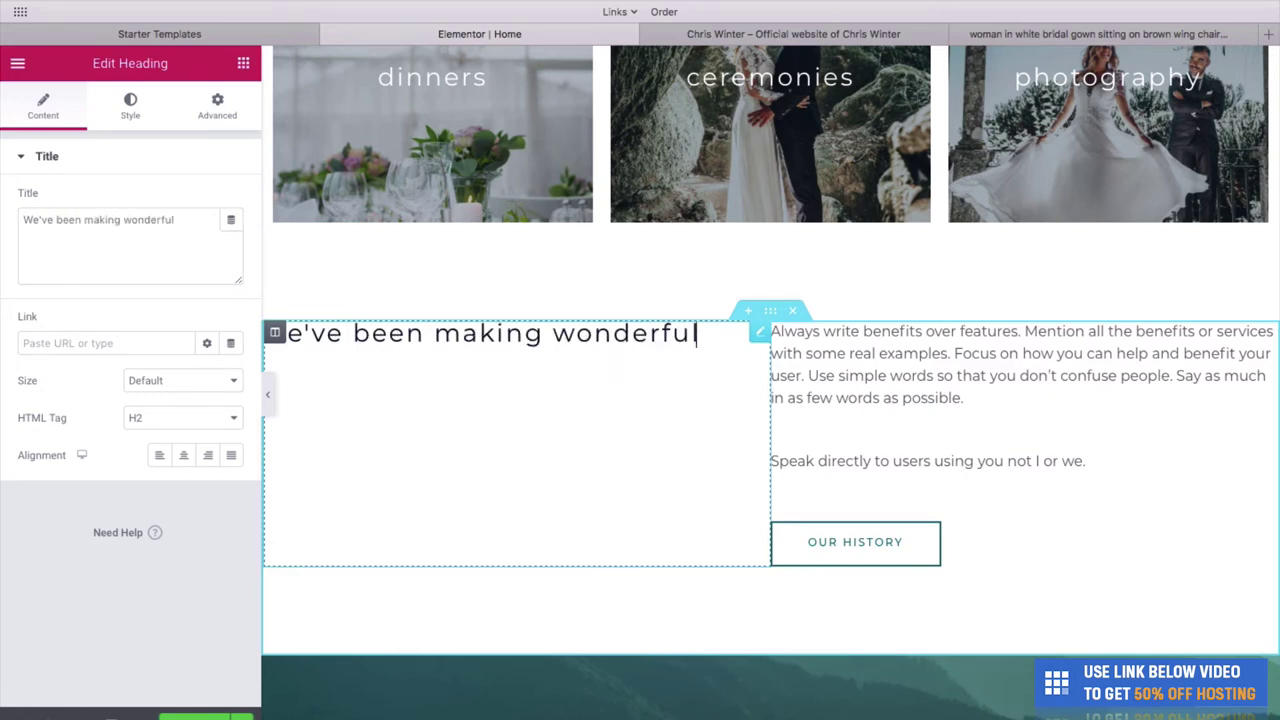
type(" weddings since 1999")
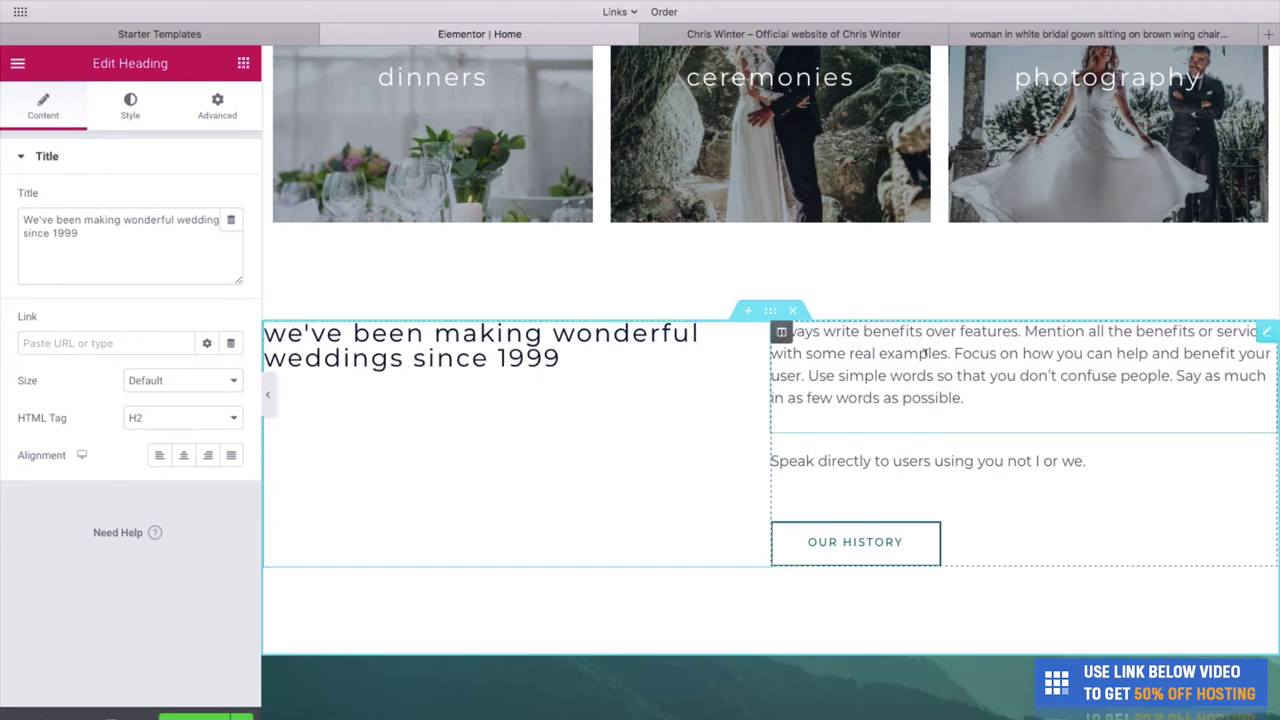
Step: Change the text of the Our History button under the benefits paragraph to "Our Story"
left_click(925, 353)
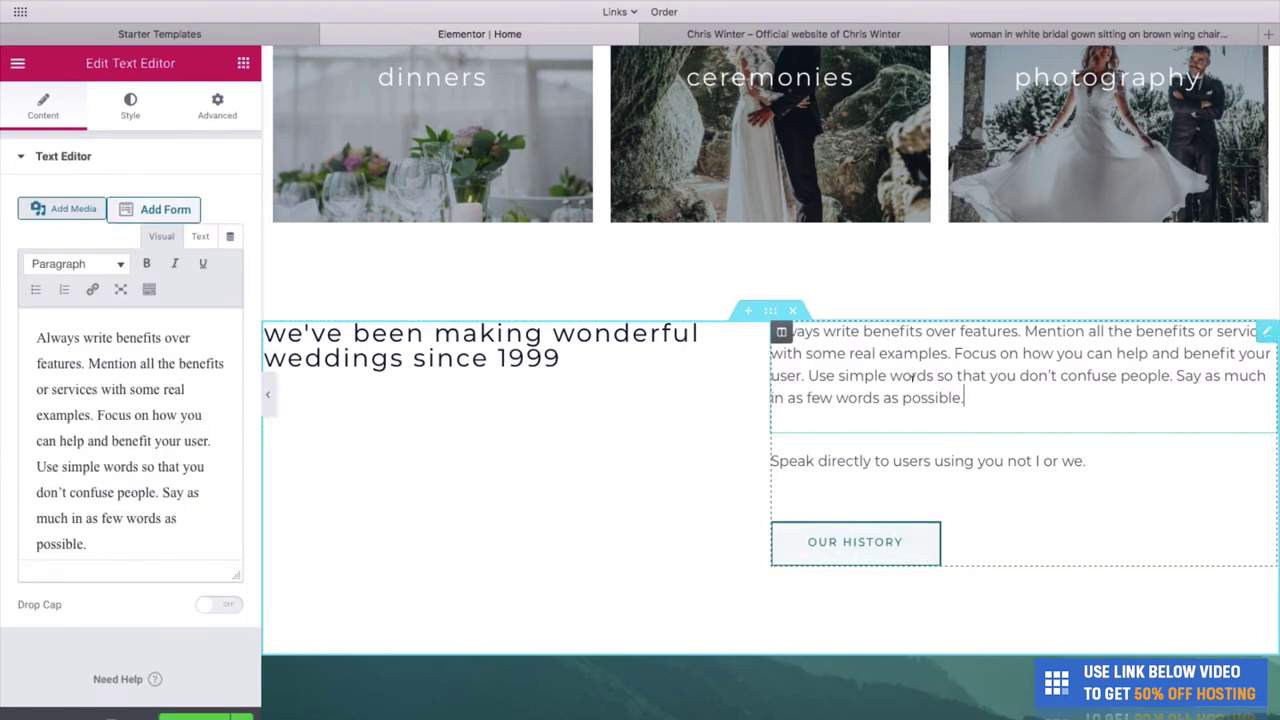
left_click(863, 552)
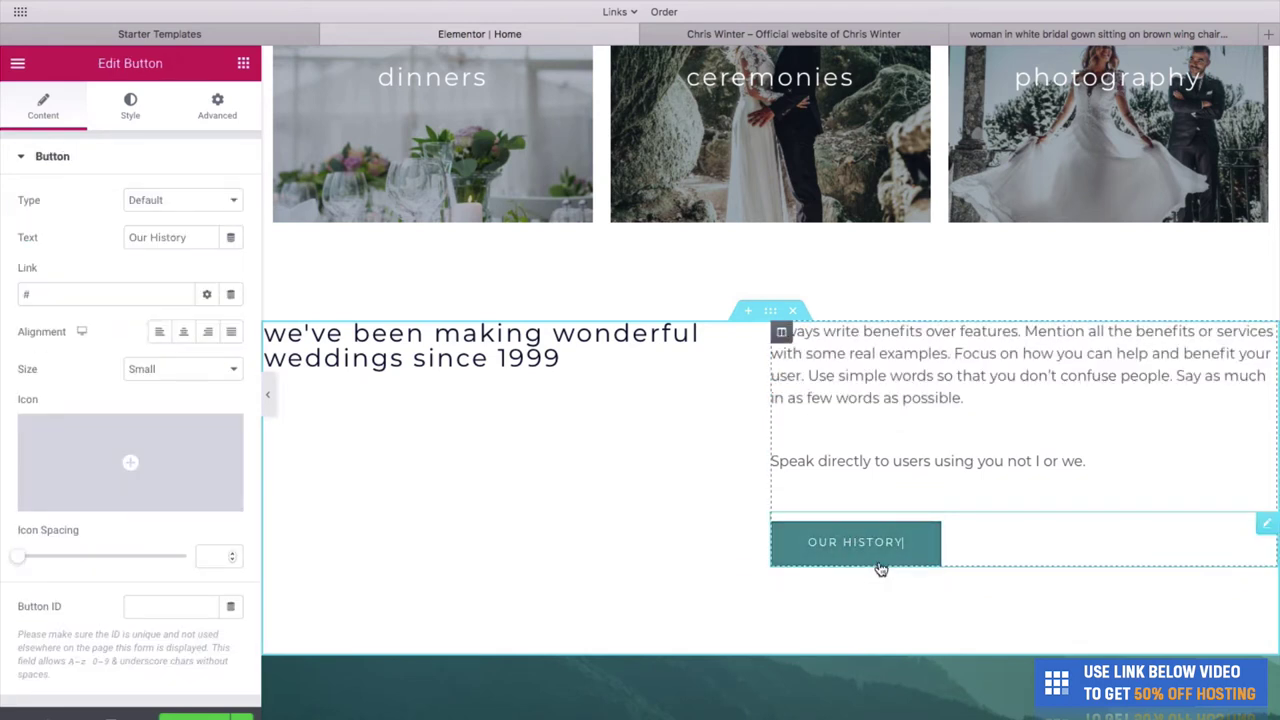
triple_click(172, 237)
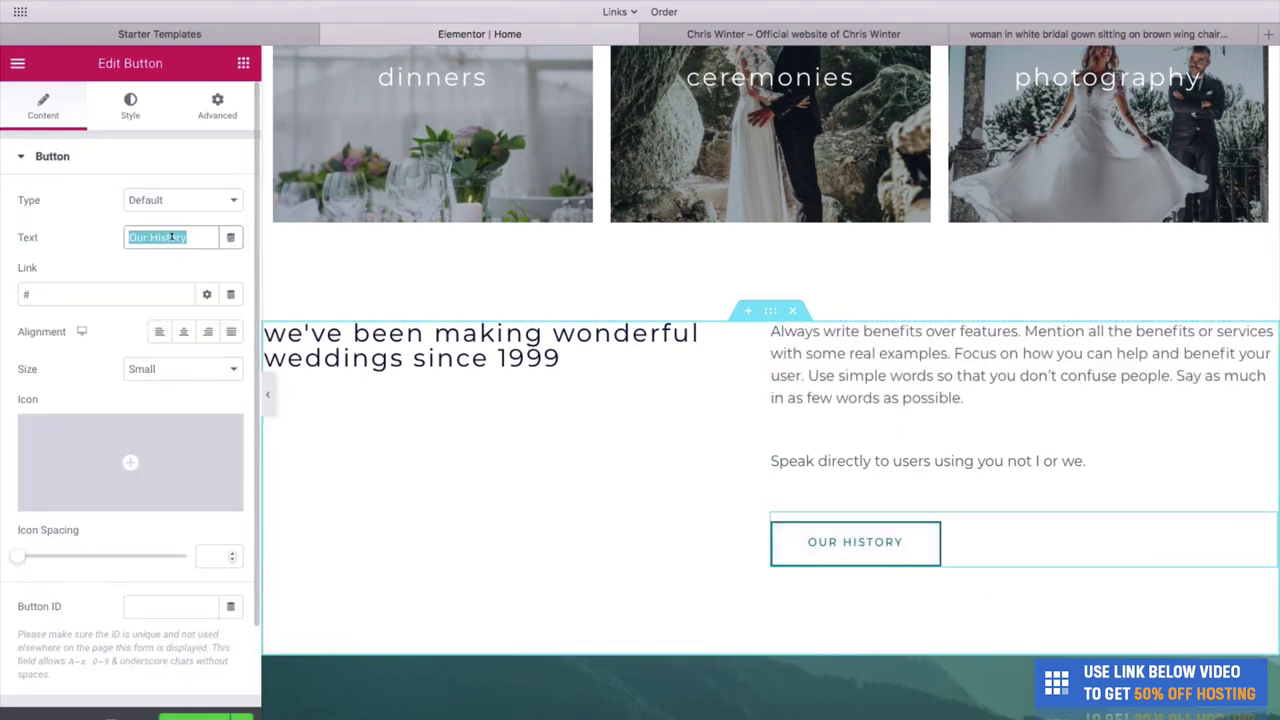
type("Our St")
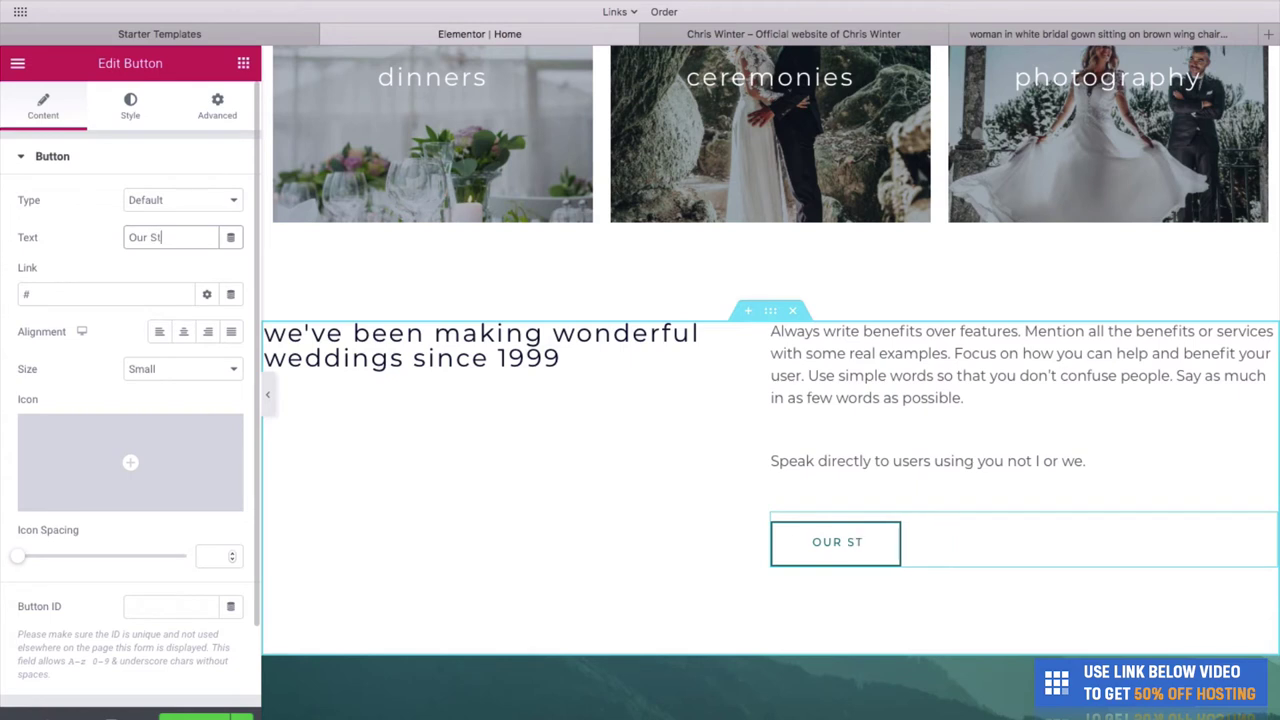
type("ory")
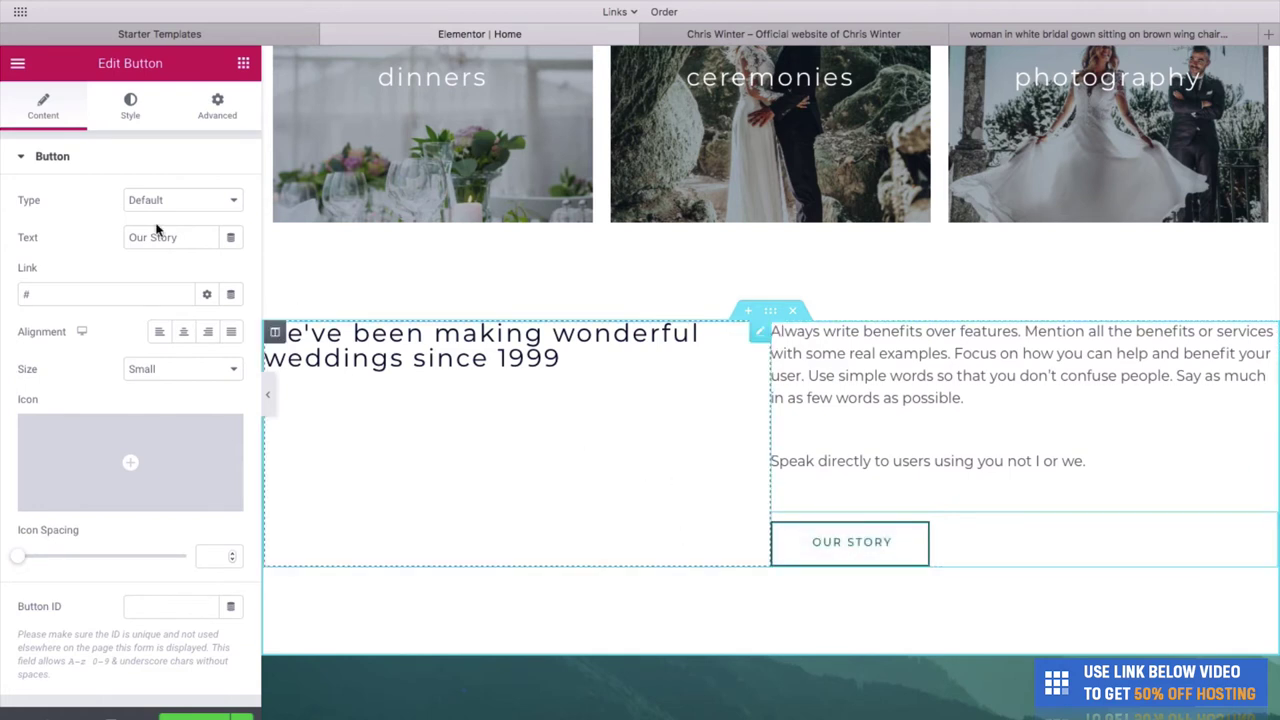
Step: Set the Our Story button's hover background color to an olive green and save the page
left_click(128, 112)
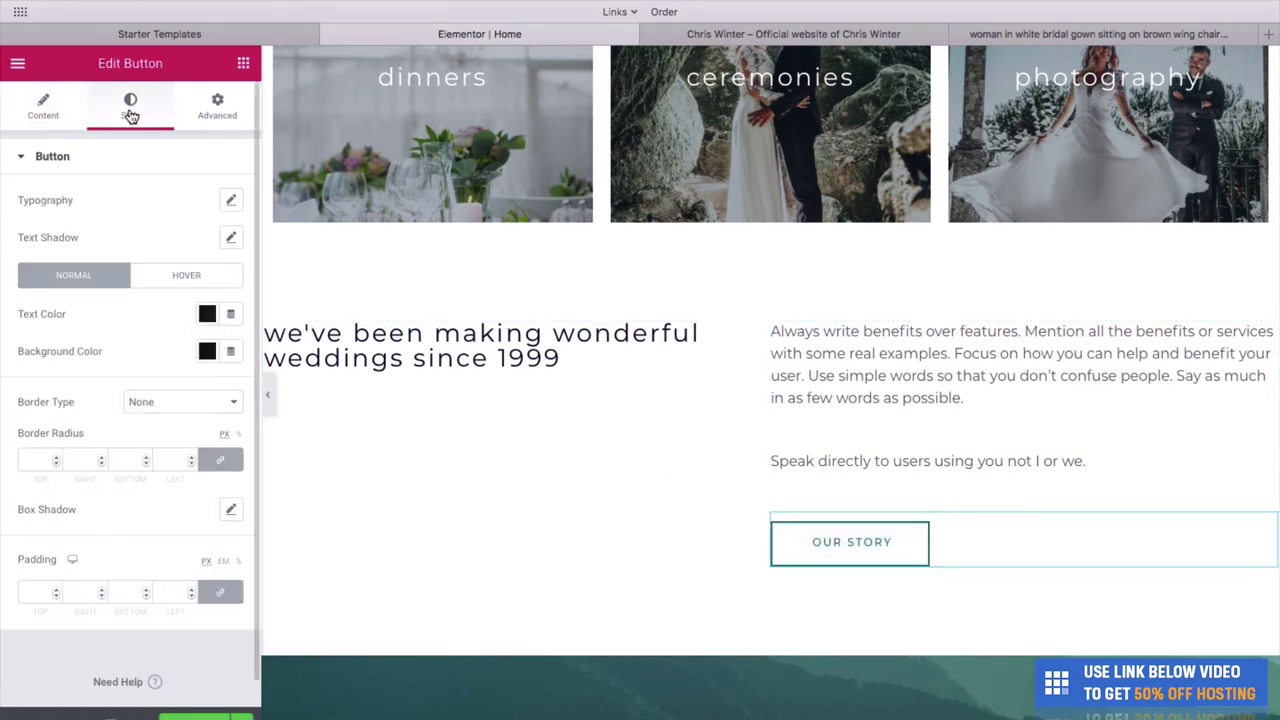
left_click(183, 276)
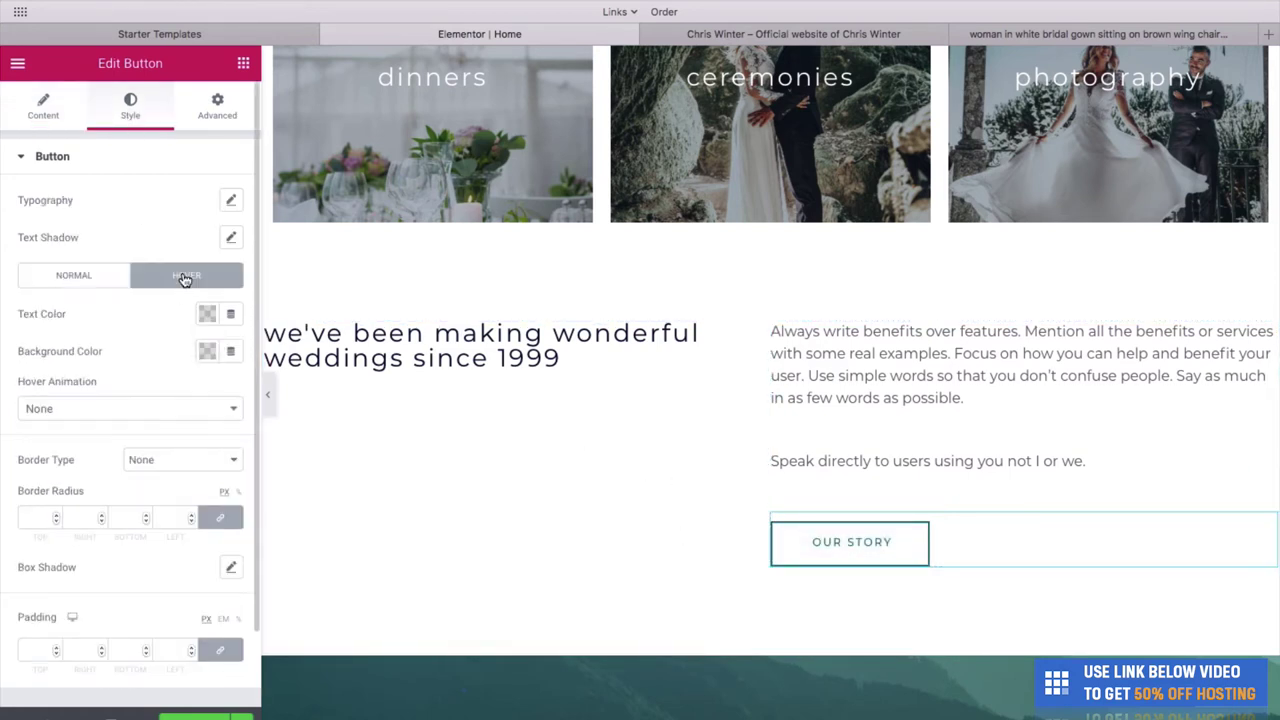
right_click(797, 542)
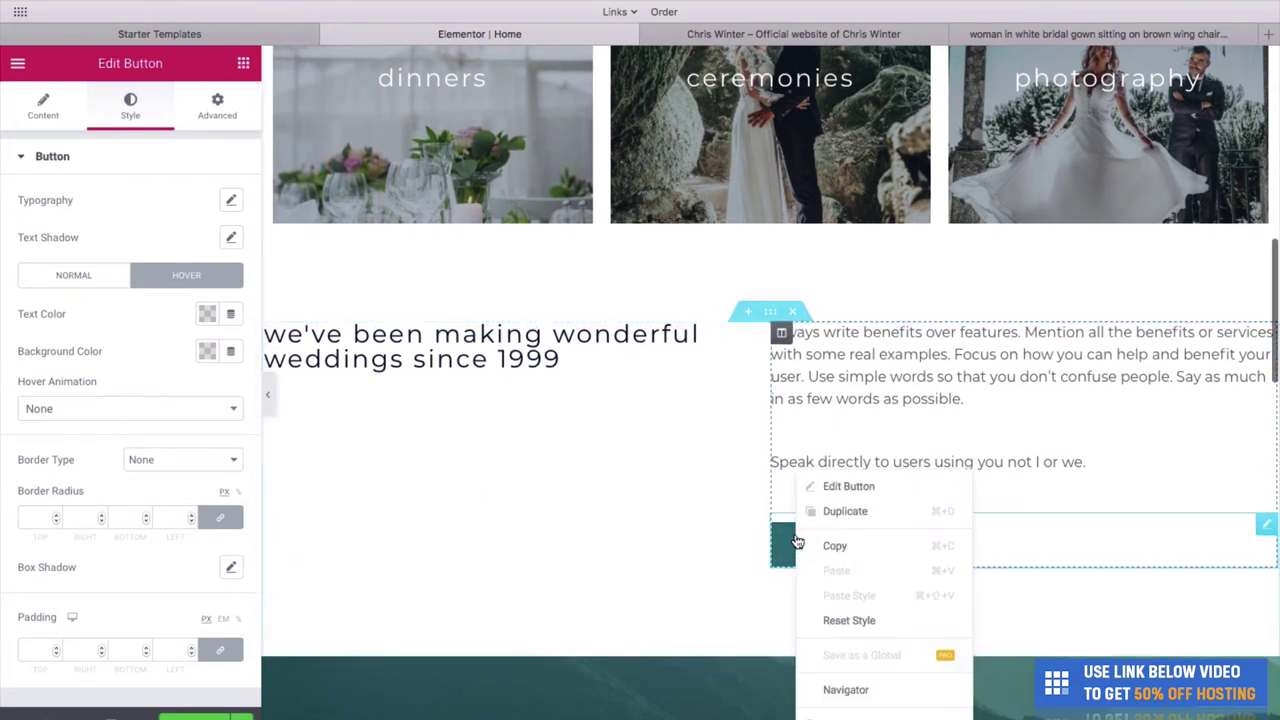
left_click(820, 497)
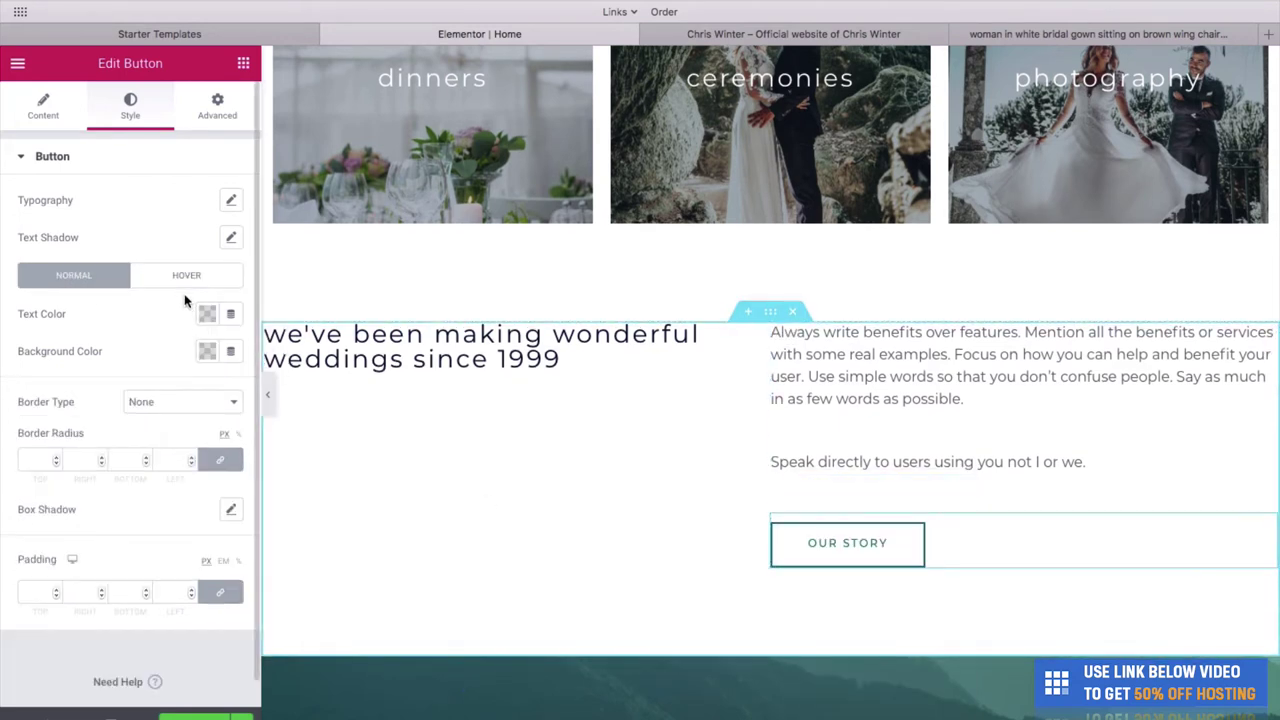
left_click(207, 350)
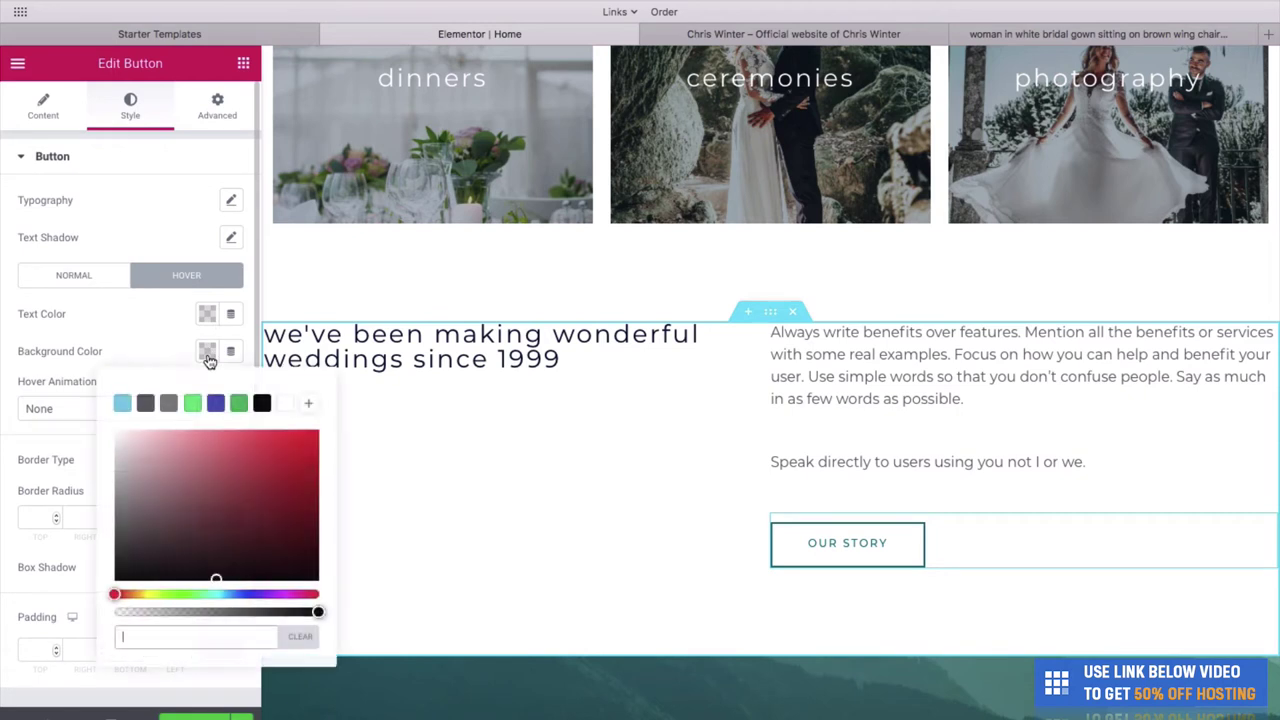
left_click(153, 594)
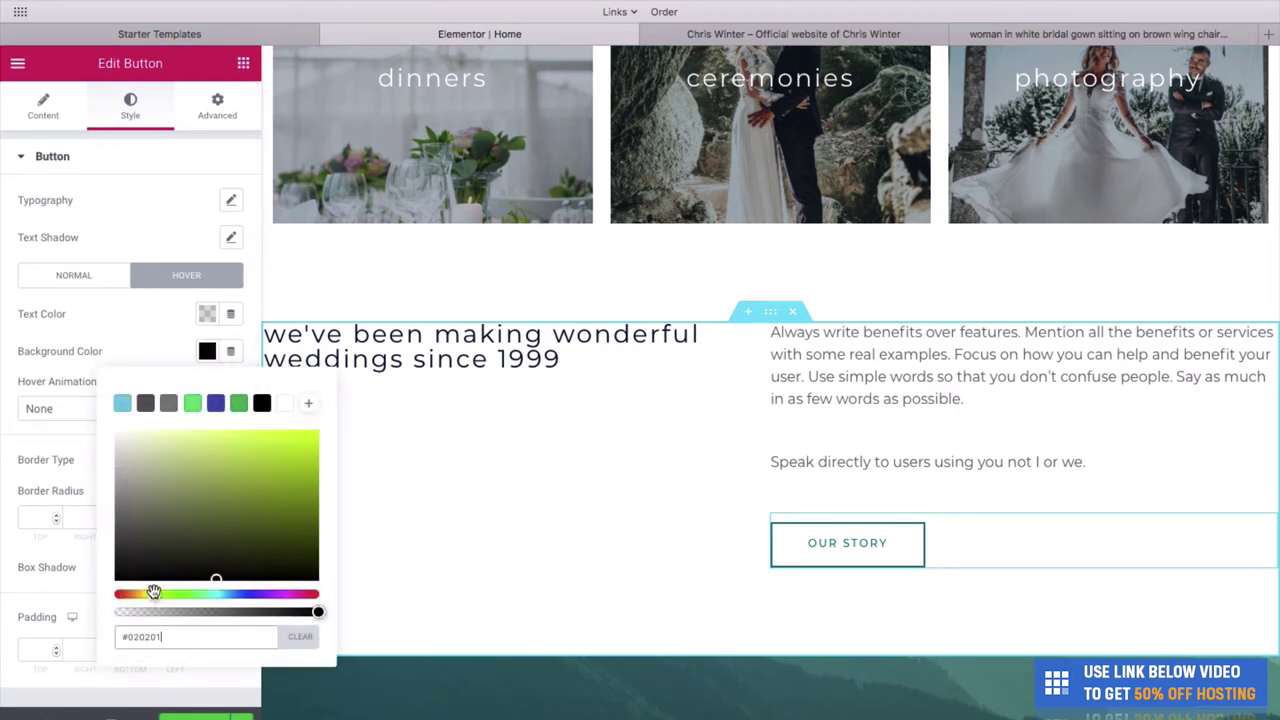
left_click_drag(186, 491, 179, 469)
left_click_drag(153, 594, 145, 594)
left_click_drag(182, 497, 236, 497)
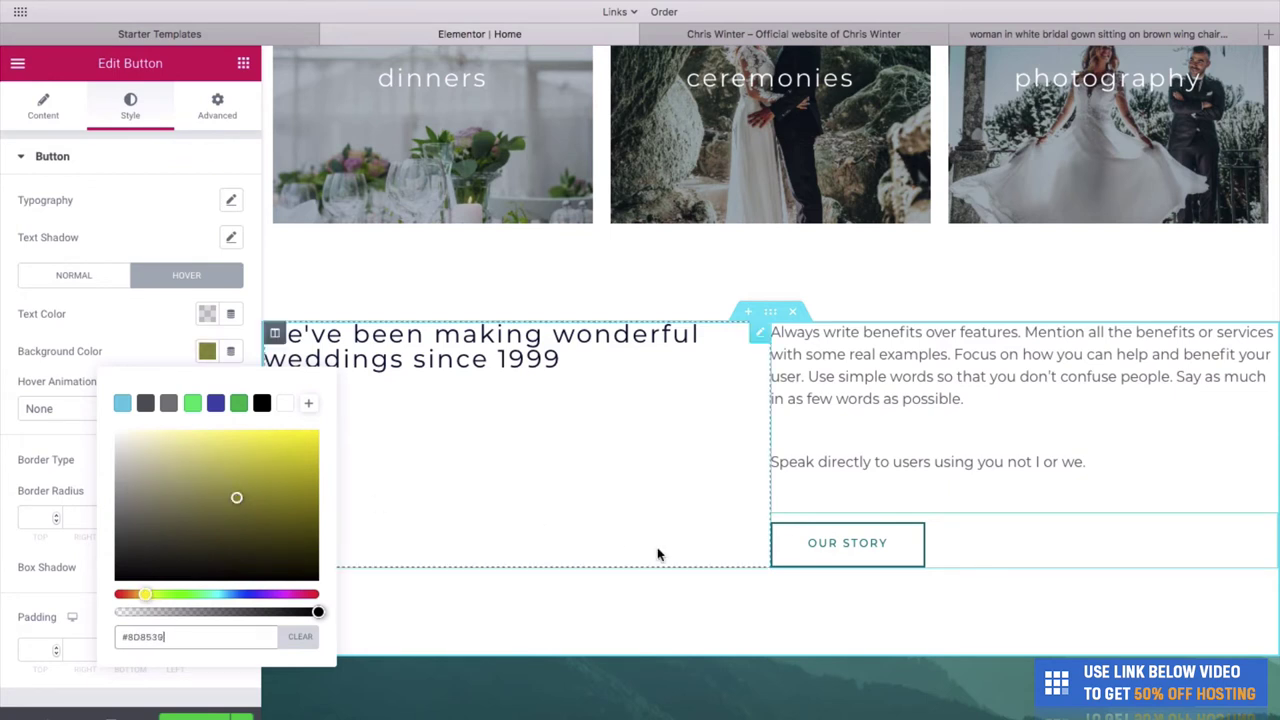
left_click(211, 684)
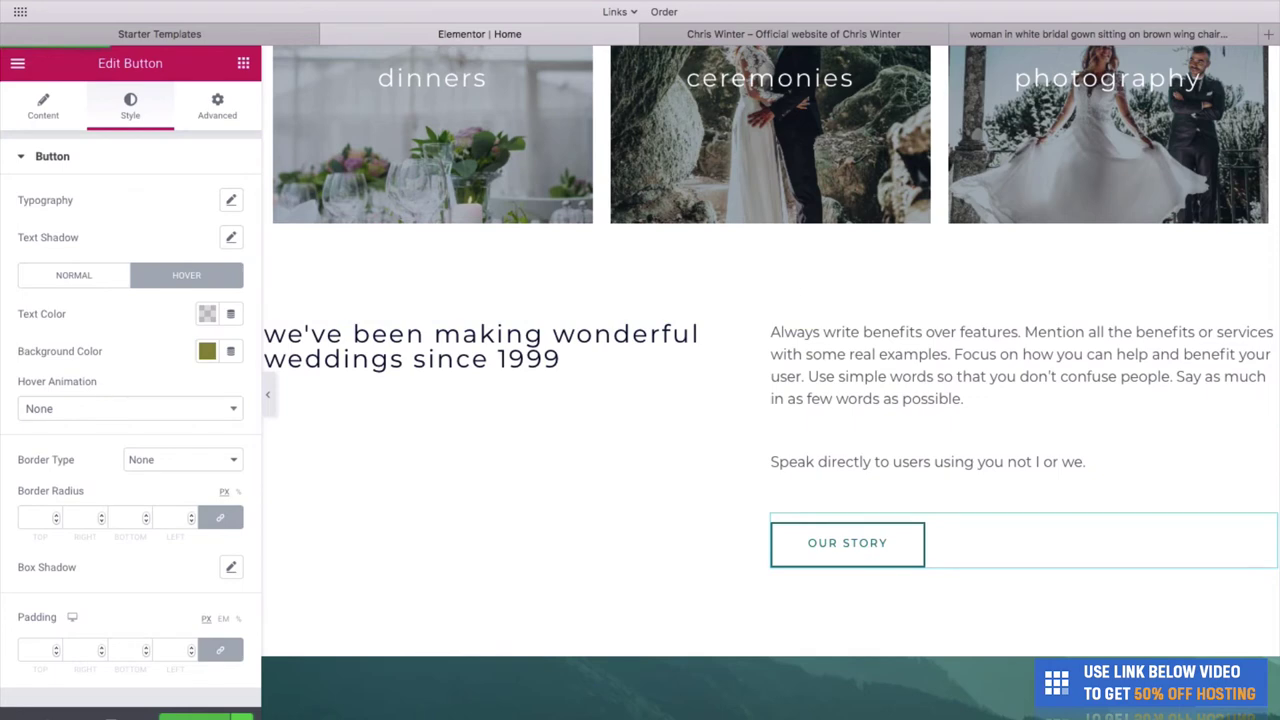
Step: Examine how the Call To Action section's mountain background behaves while moving through the page
scroll(455, 490, "down", 5)
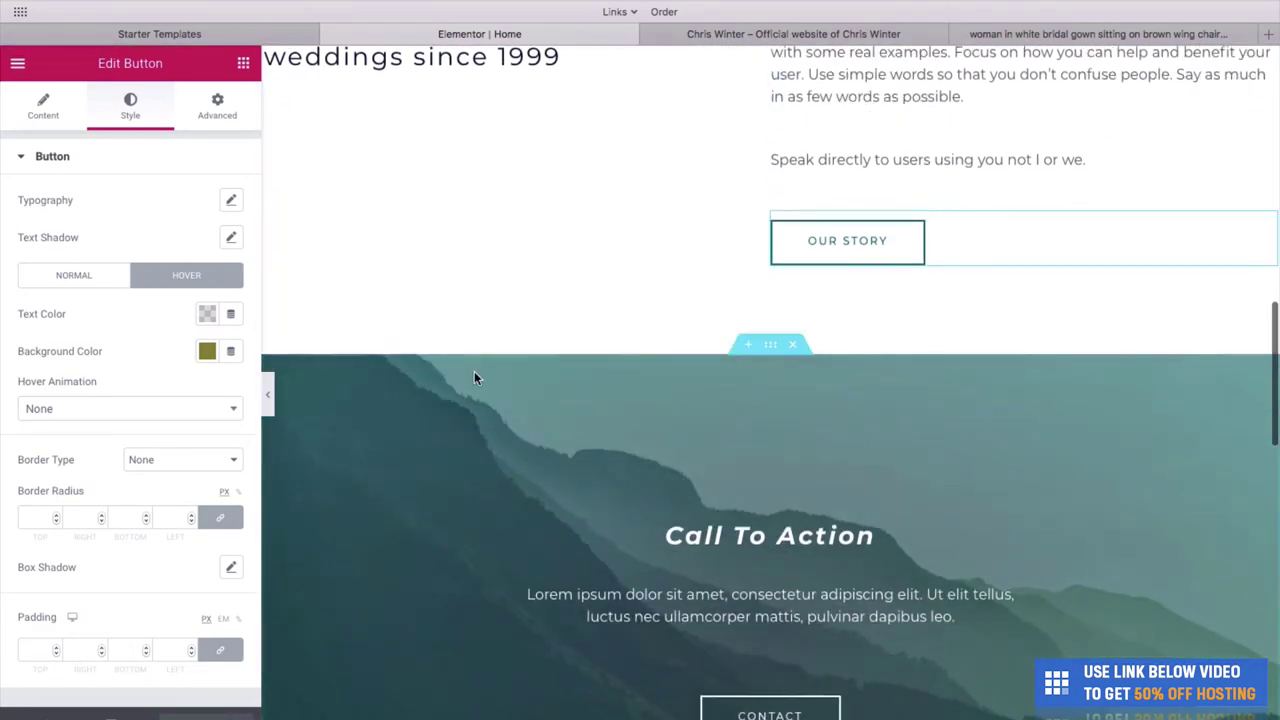
scroll(648, 345, "down", 3)
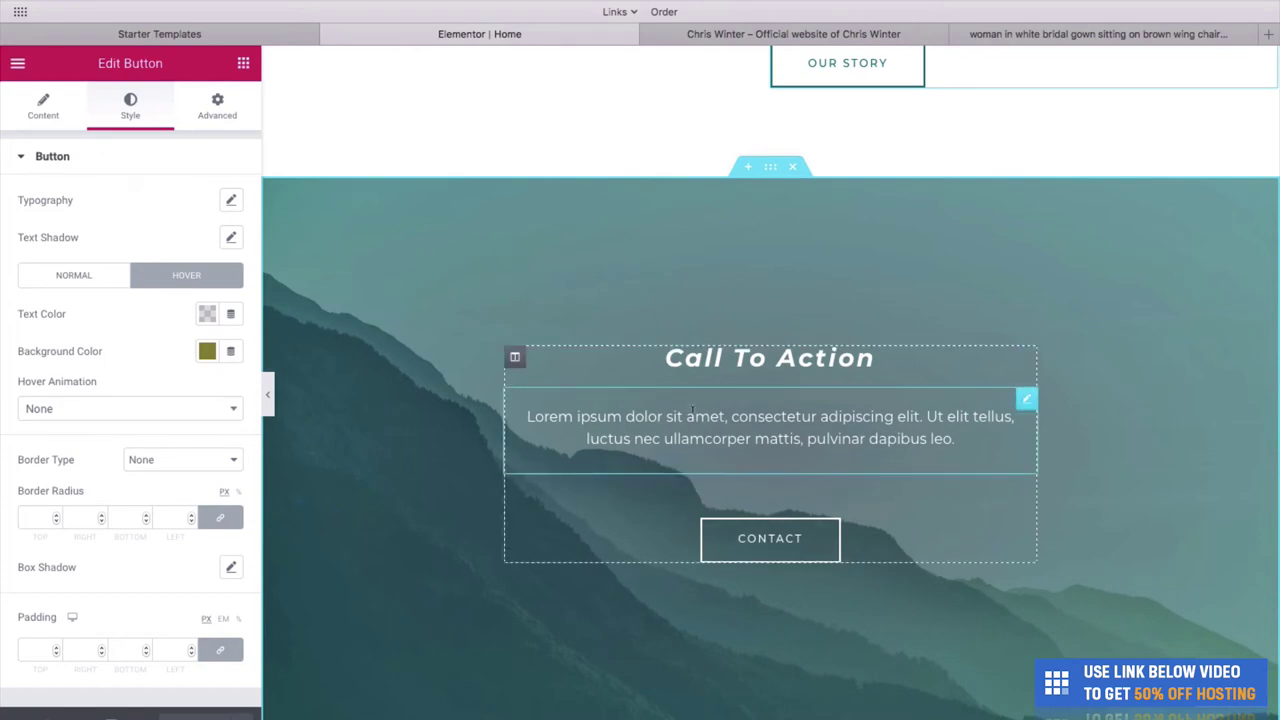
scroll(692, 407, "up", 3)
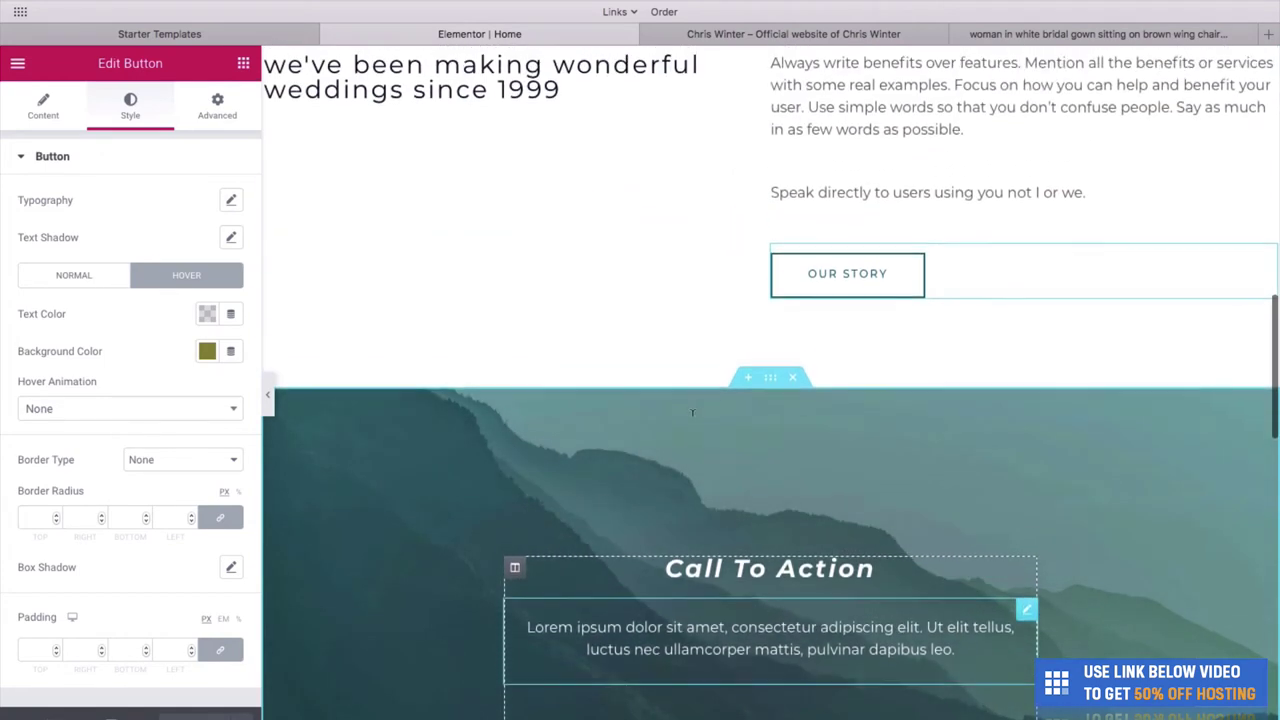
scroll(692, 412, "down", 1)
scroll(692, 420, "up", 3)
scroll(691, 420, "down", 4)
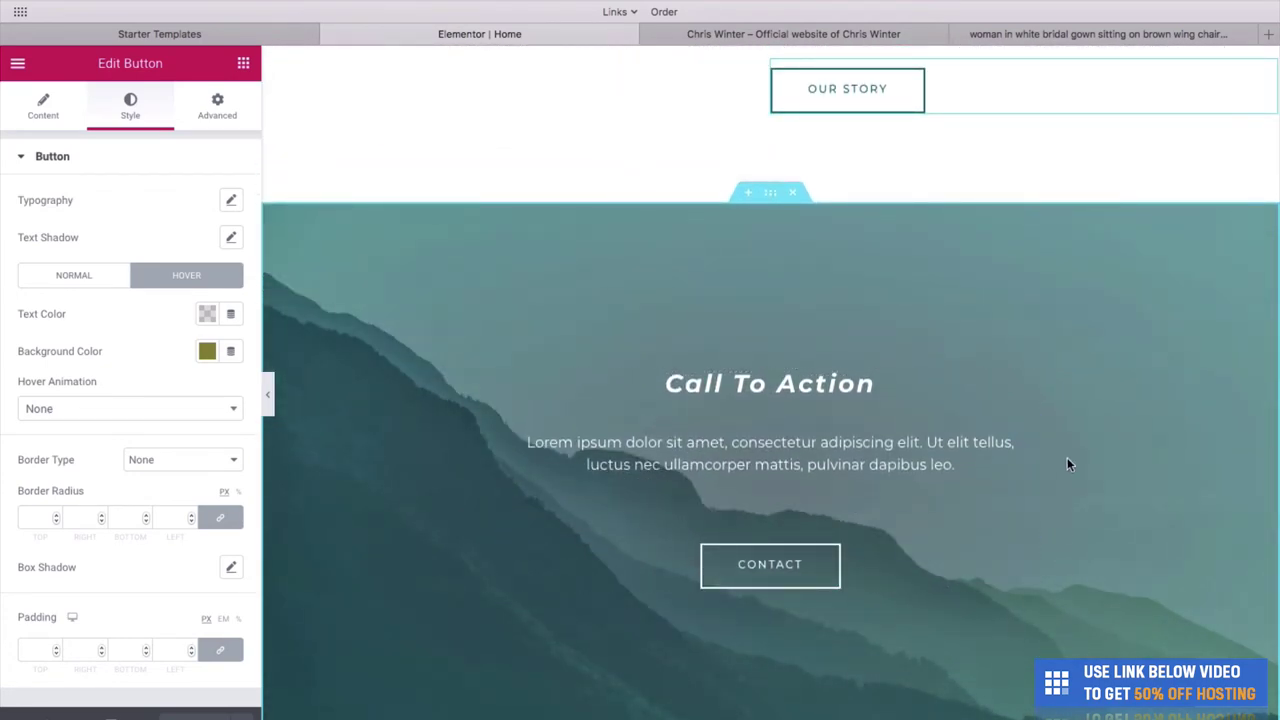
scroll(1191, 345, "down", 1)
scroll(1190, 350, "up", 1)
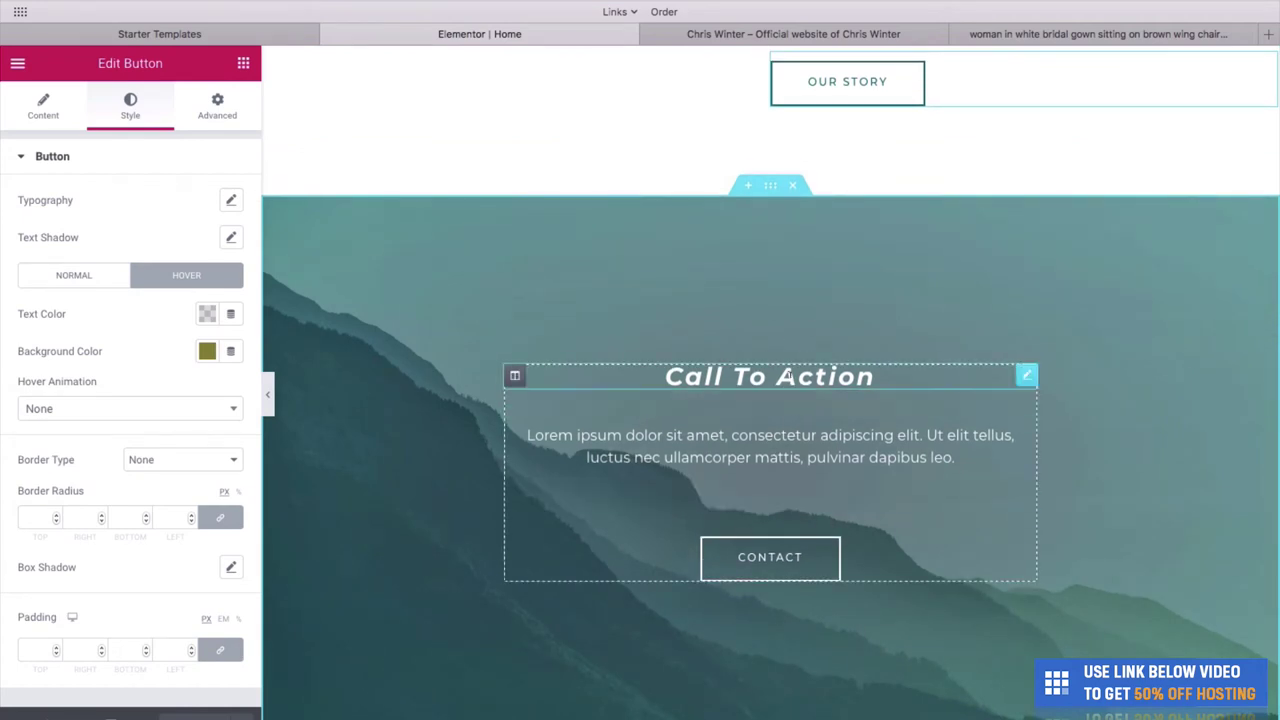
Step: Replace the "Call To Action" heading with "Get In Touch With Us"
left_click(788, 374)
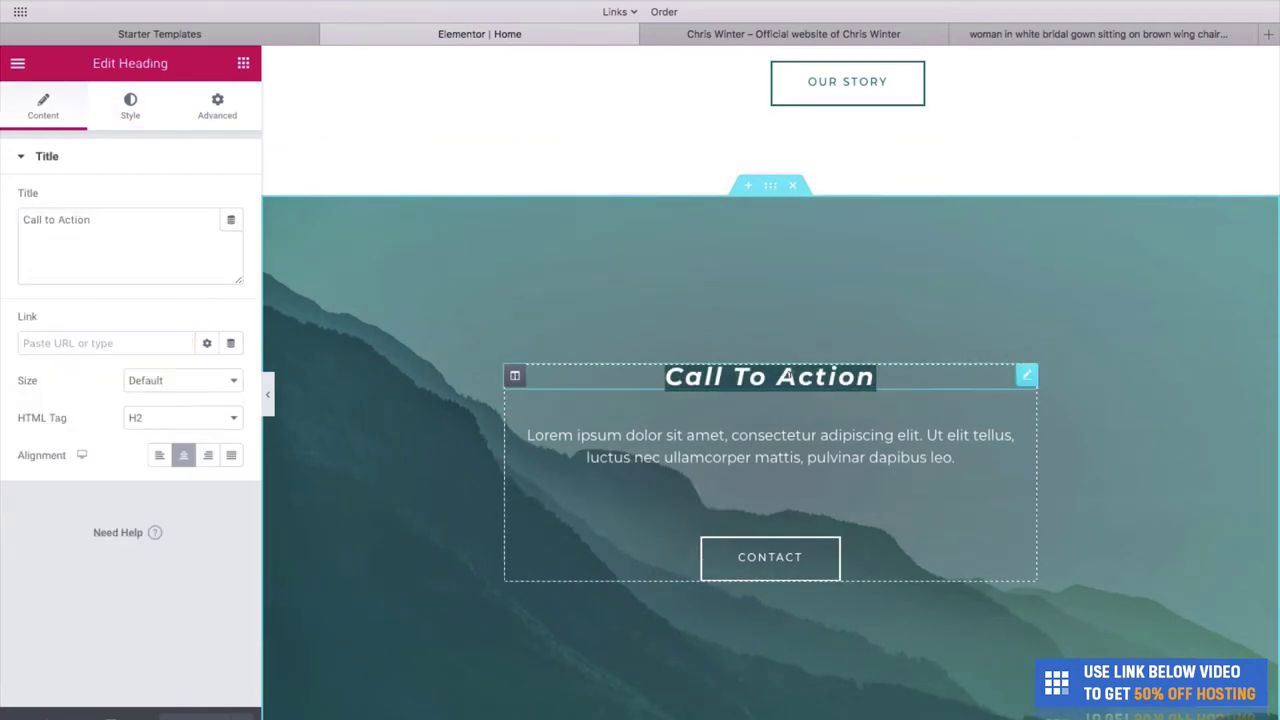
triple_click(106, 221)
type("Get")
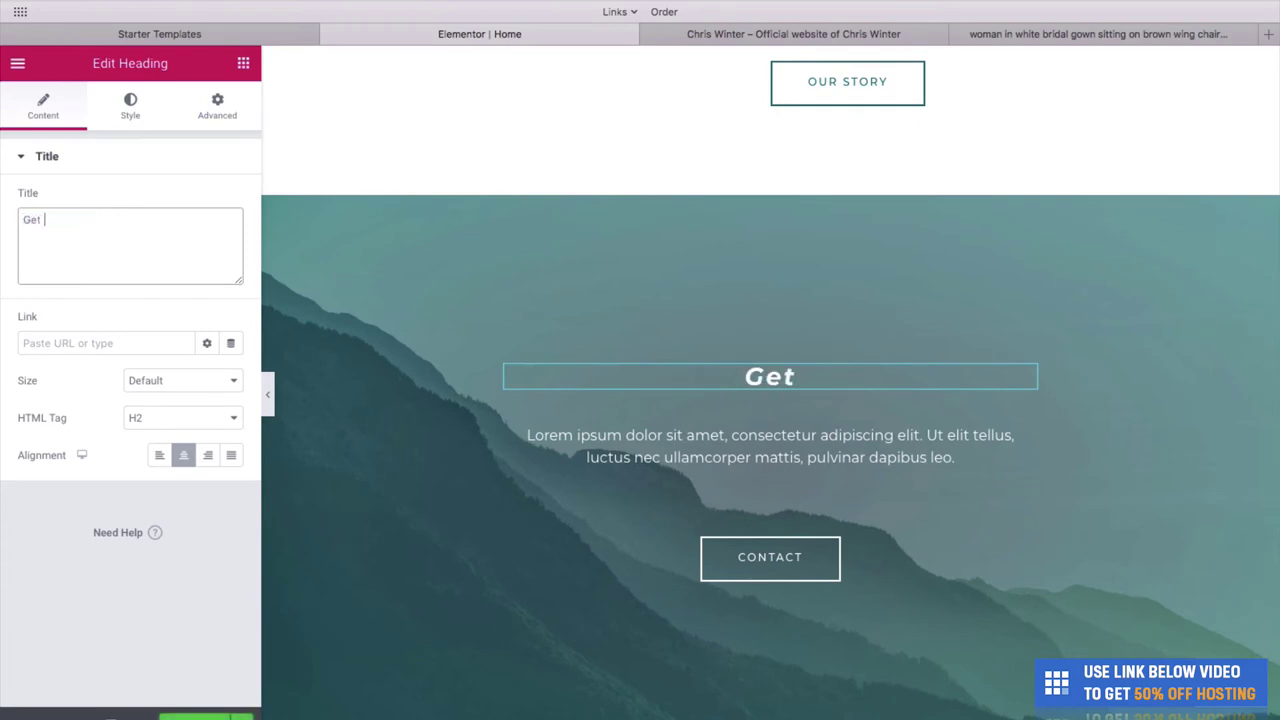
type(" In Touch Wtih U")
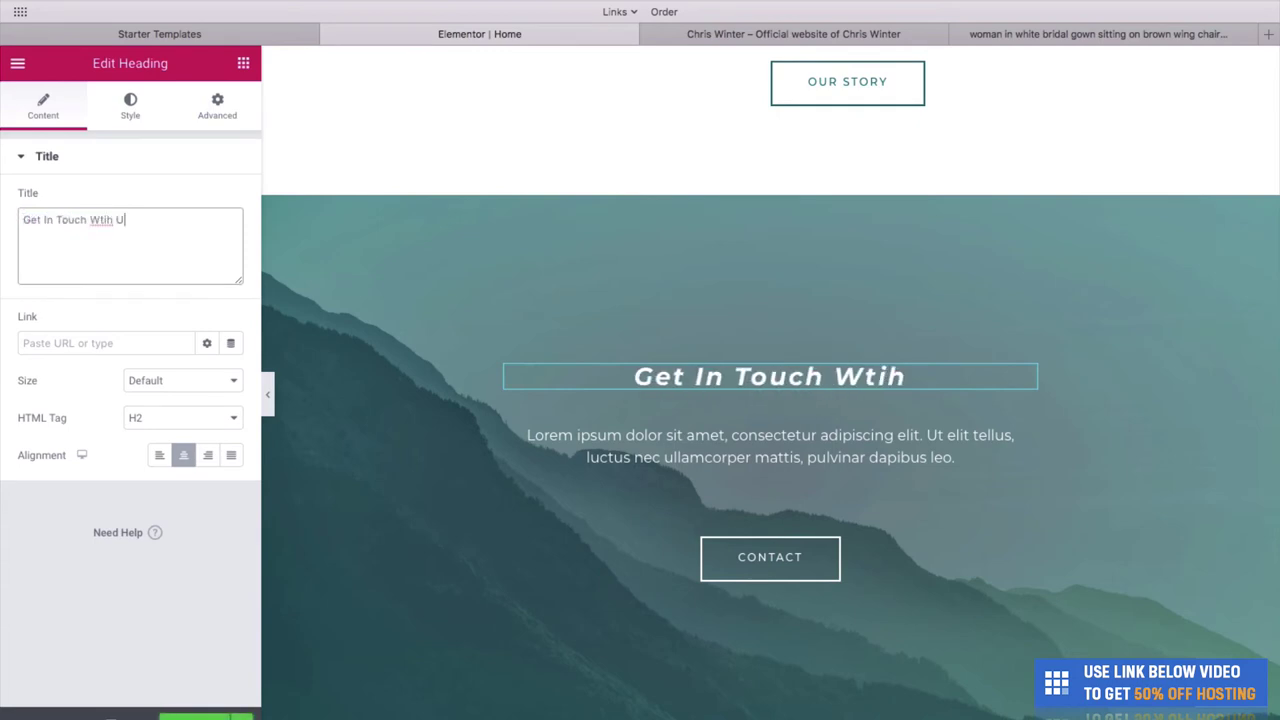
key("BackSpace")
key("BackSpace")
key("BackSpace")
key("BackSpace")
key("BackSpace")
type("ith Us")
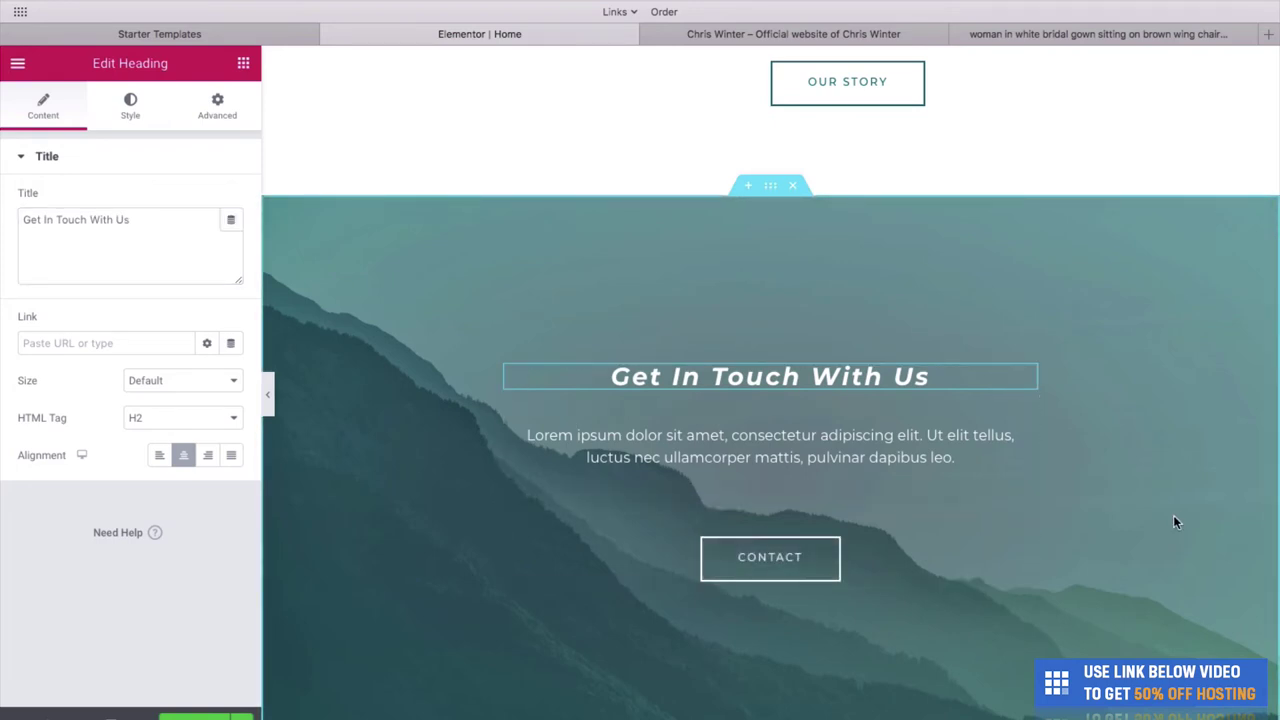
Step: Open the background style settings of the Get In Touch With Us section and view the available library images
scroll(1173, 520, "down", 2)
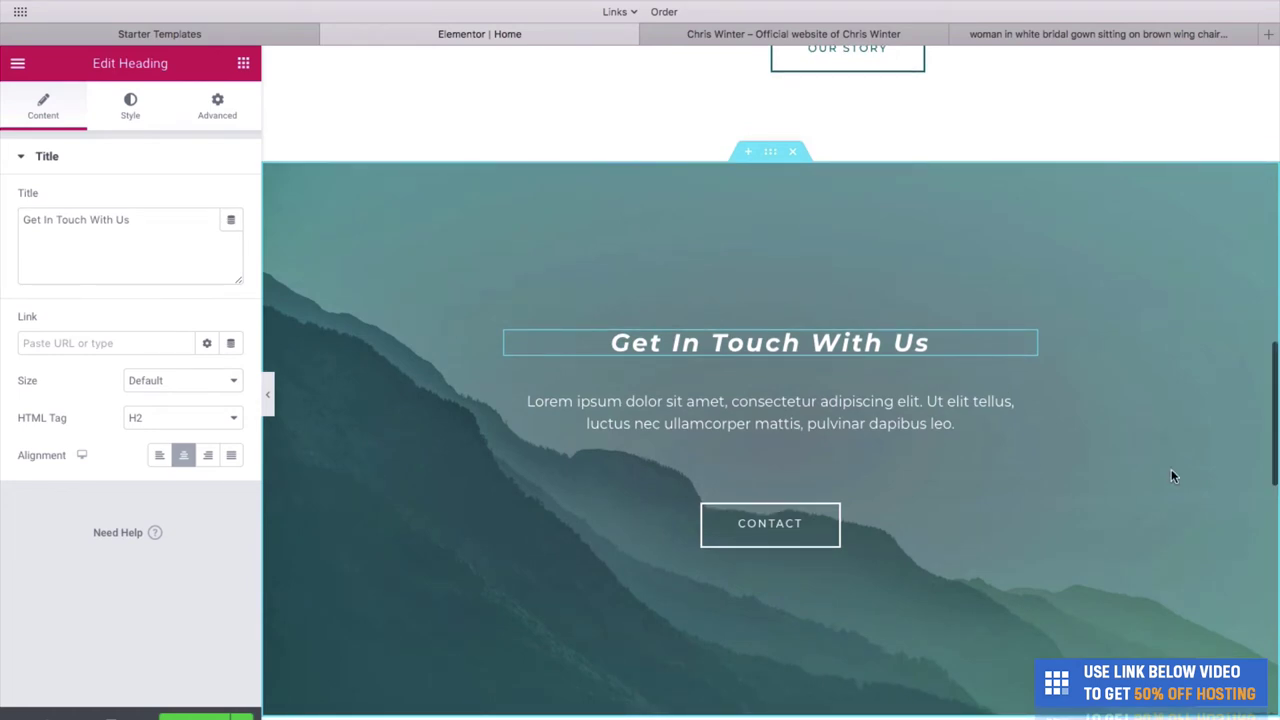
right_click(1171, 469)
left_click(1170, 492)
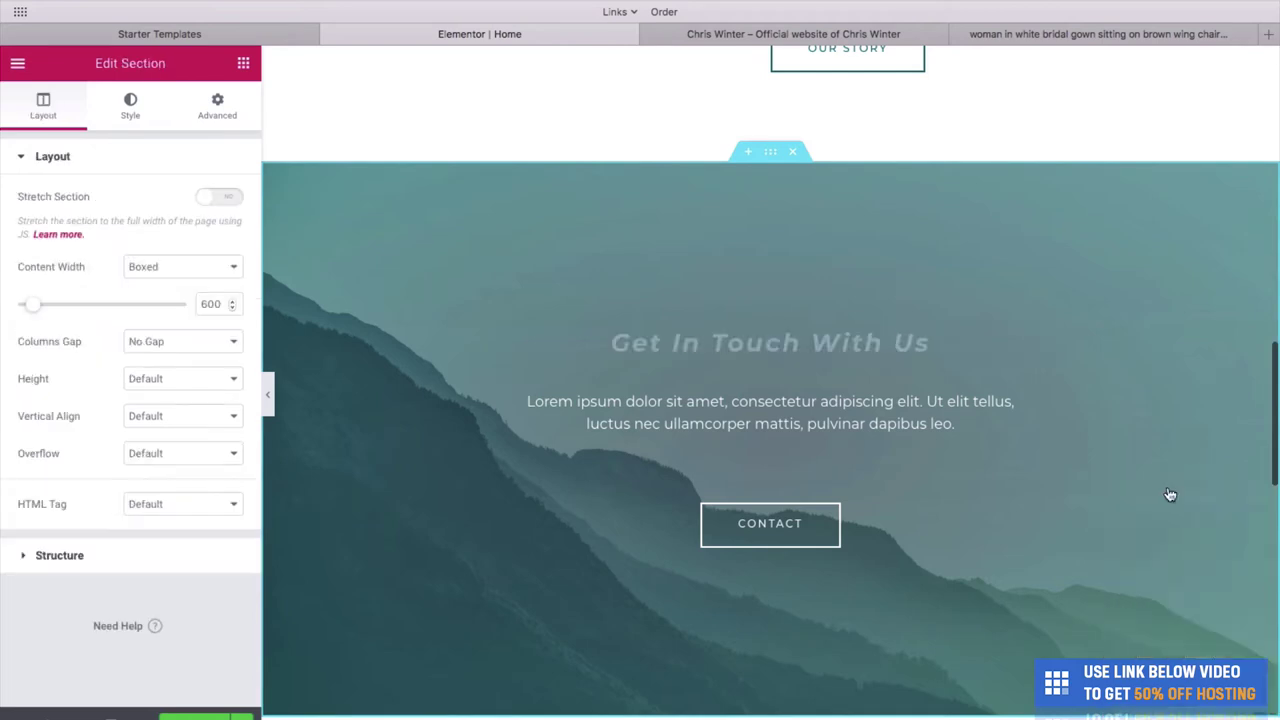
left_click(121, 107)
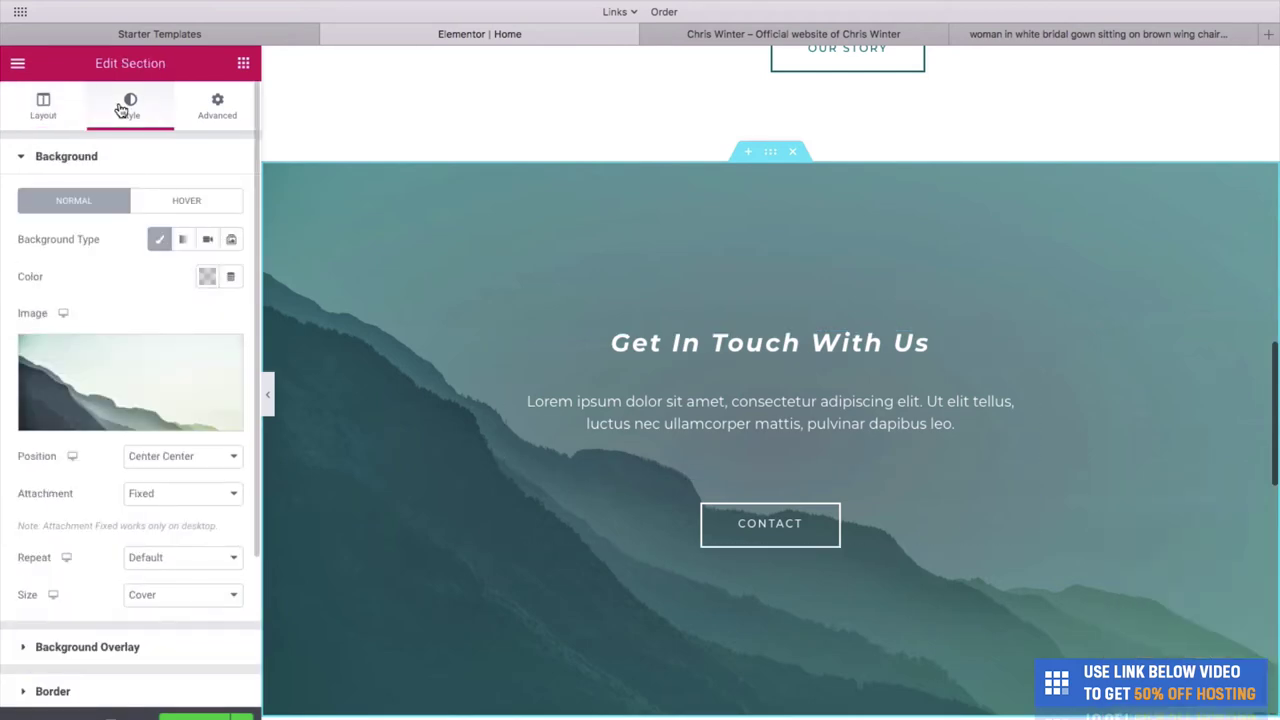
left_click(108, 424)
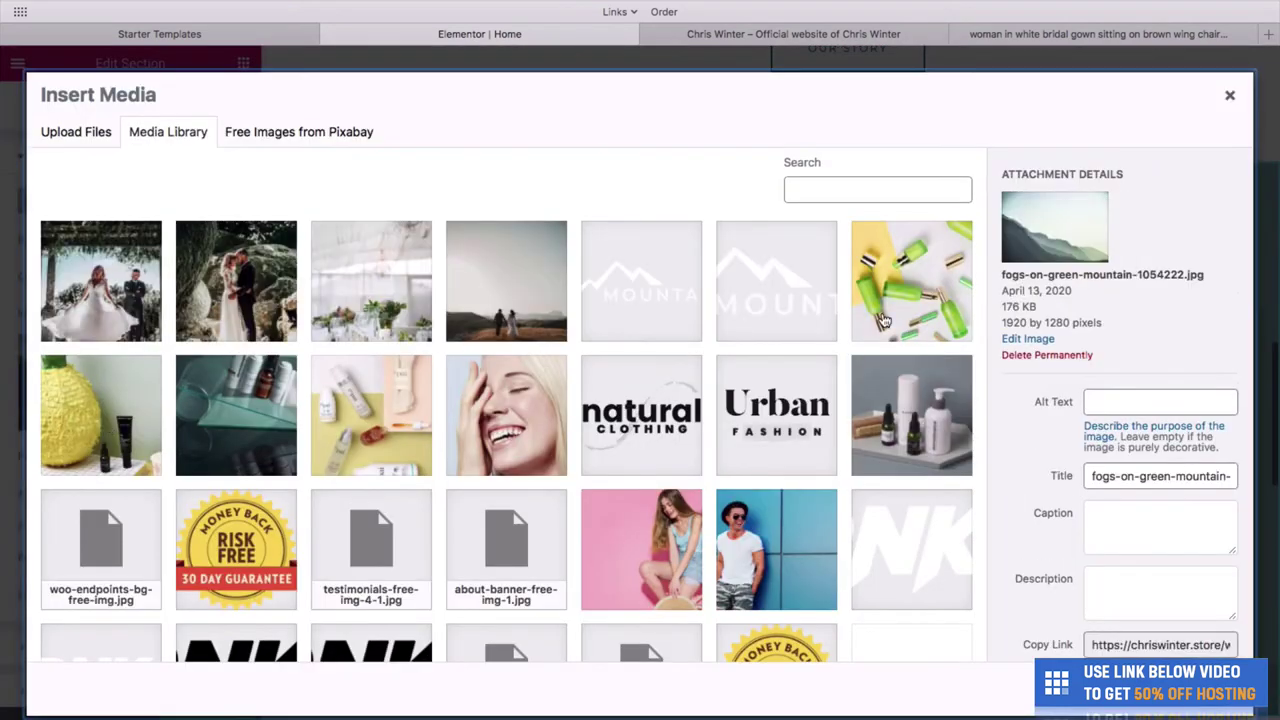
key("Escape")
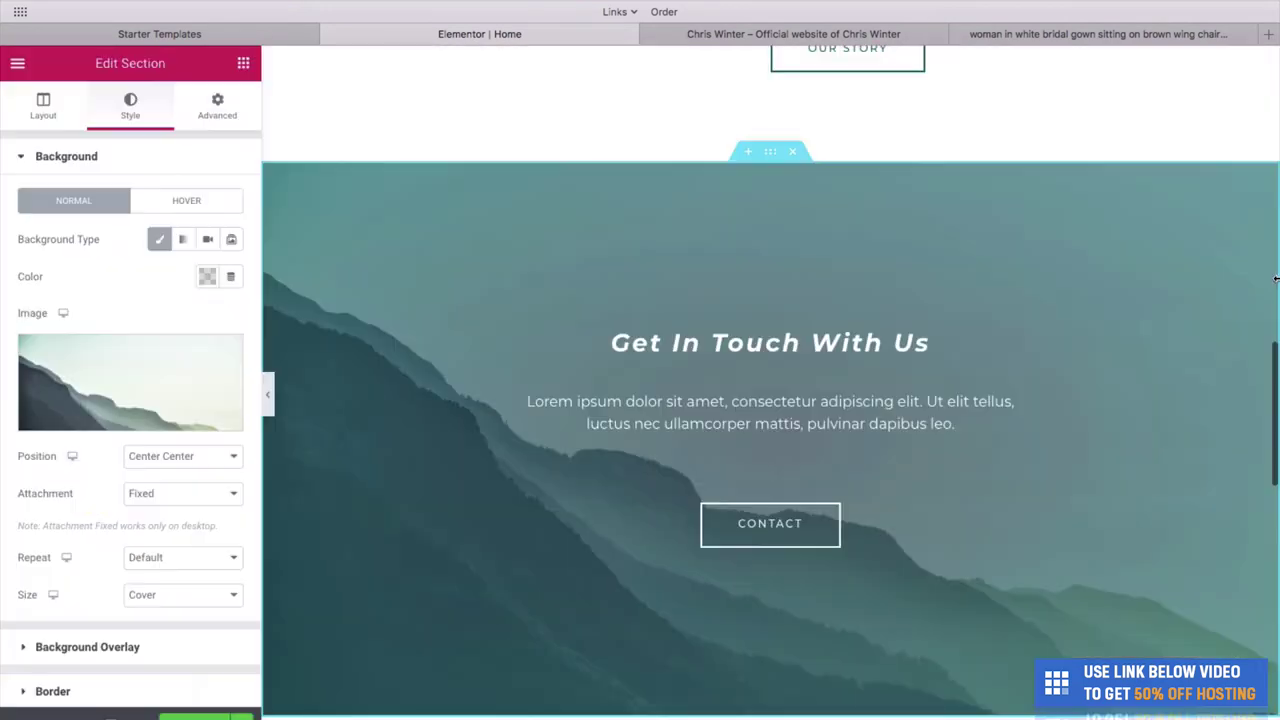
right_click(1082, 305)
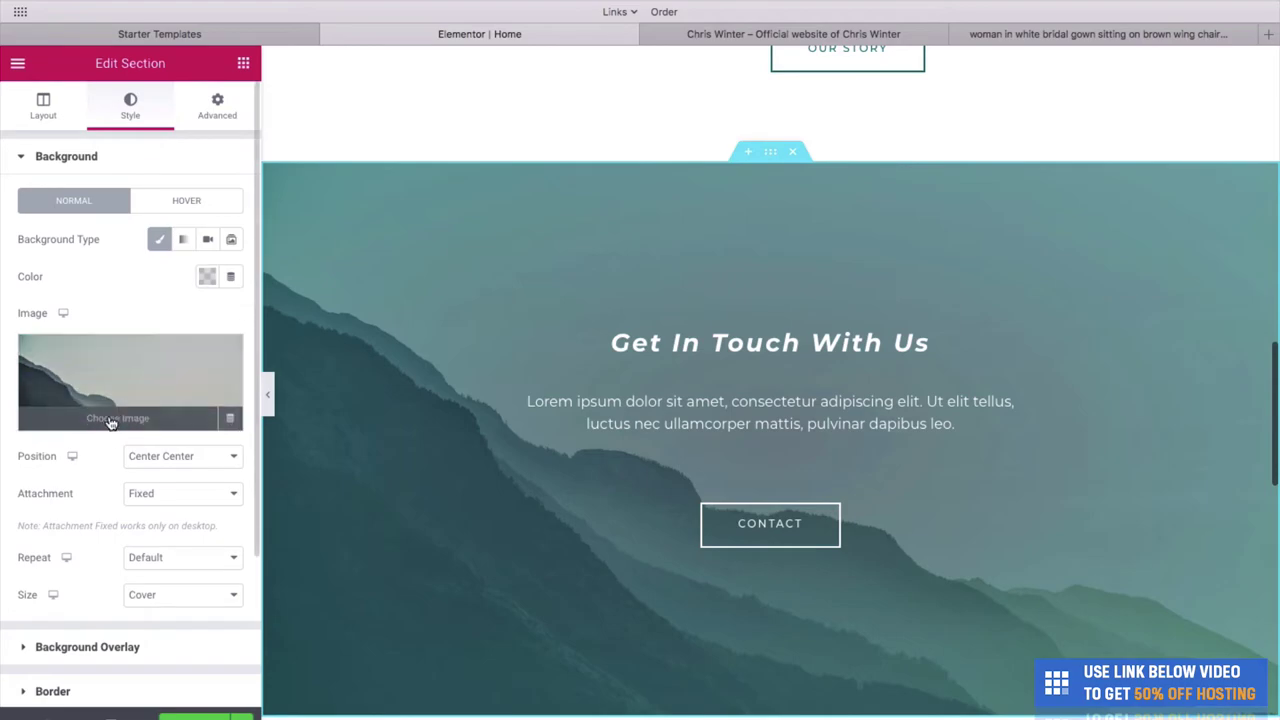
left_click(108, 424)
left_click_drag(1000, 338, 957, 338)
left_click(1060, 400)
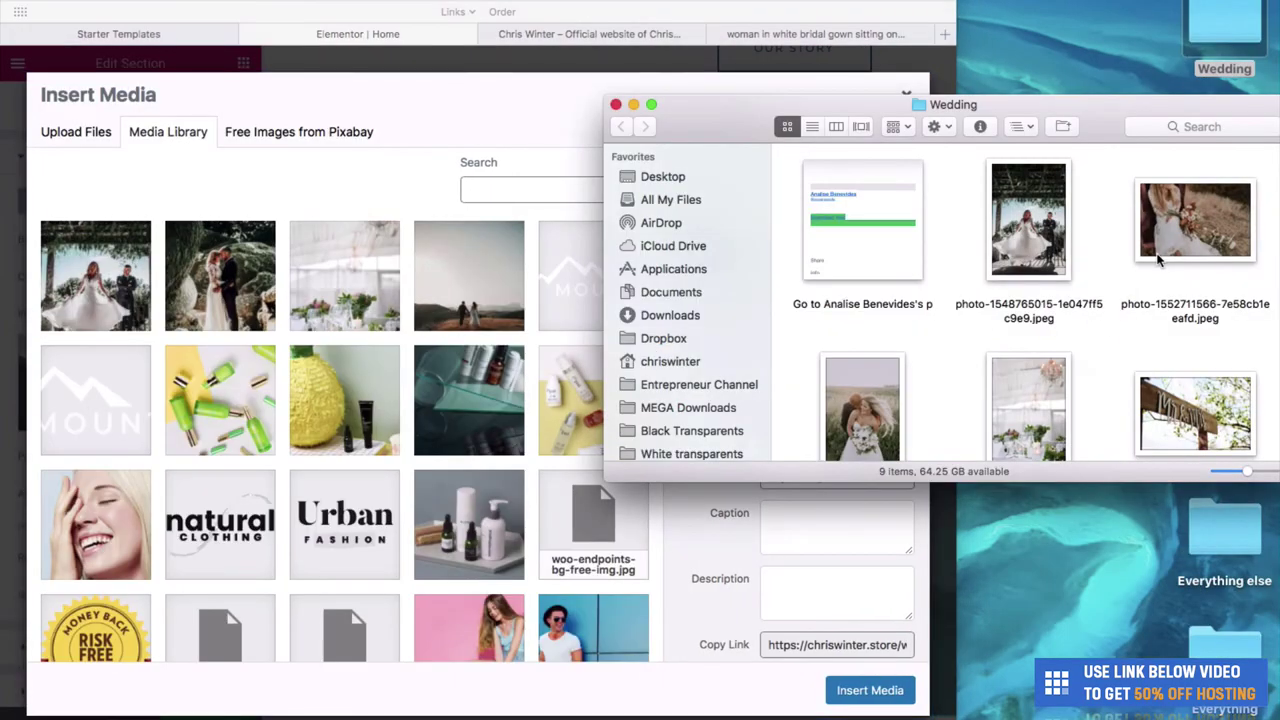
left_click(1195, 220)
left_click_drag(1195, 220, 344, 358)
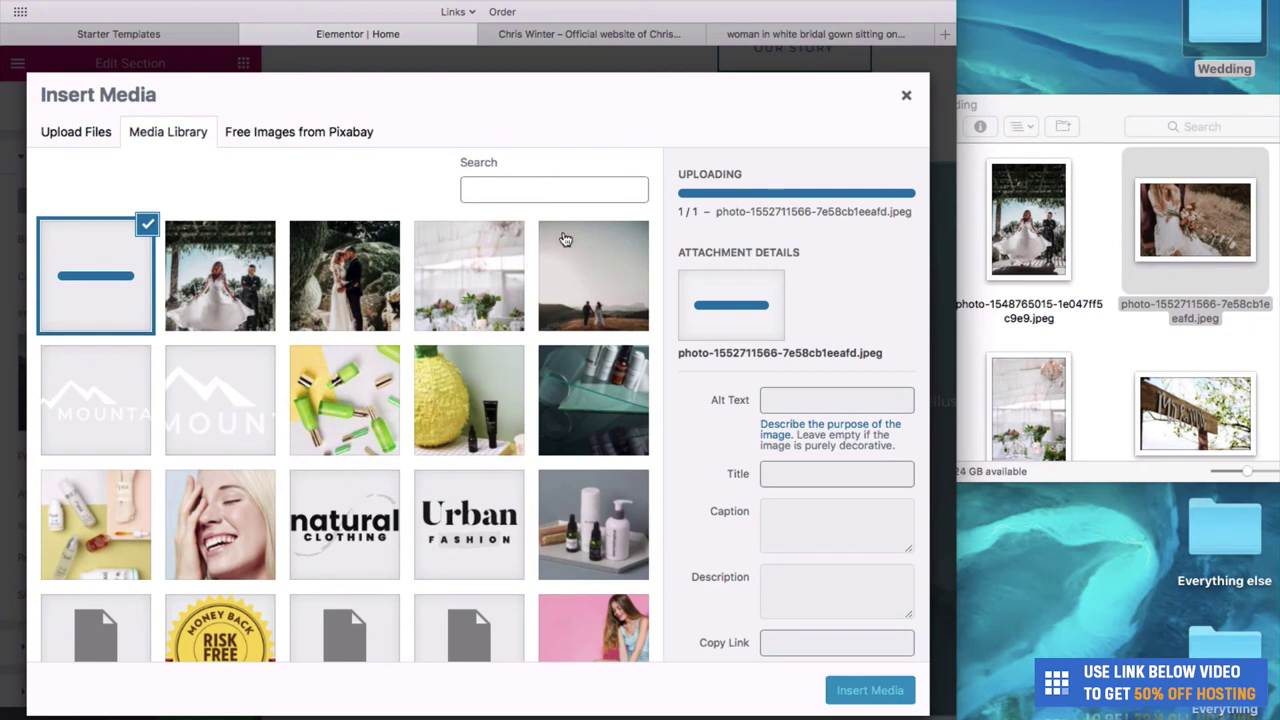
left_click(842, 694)
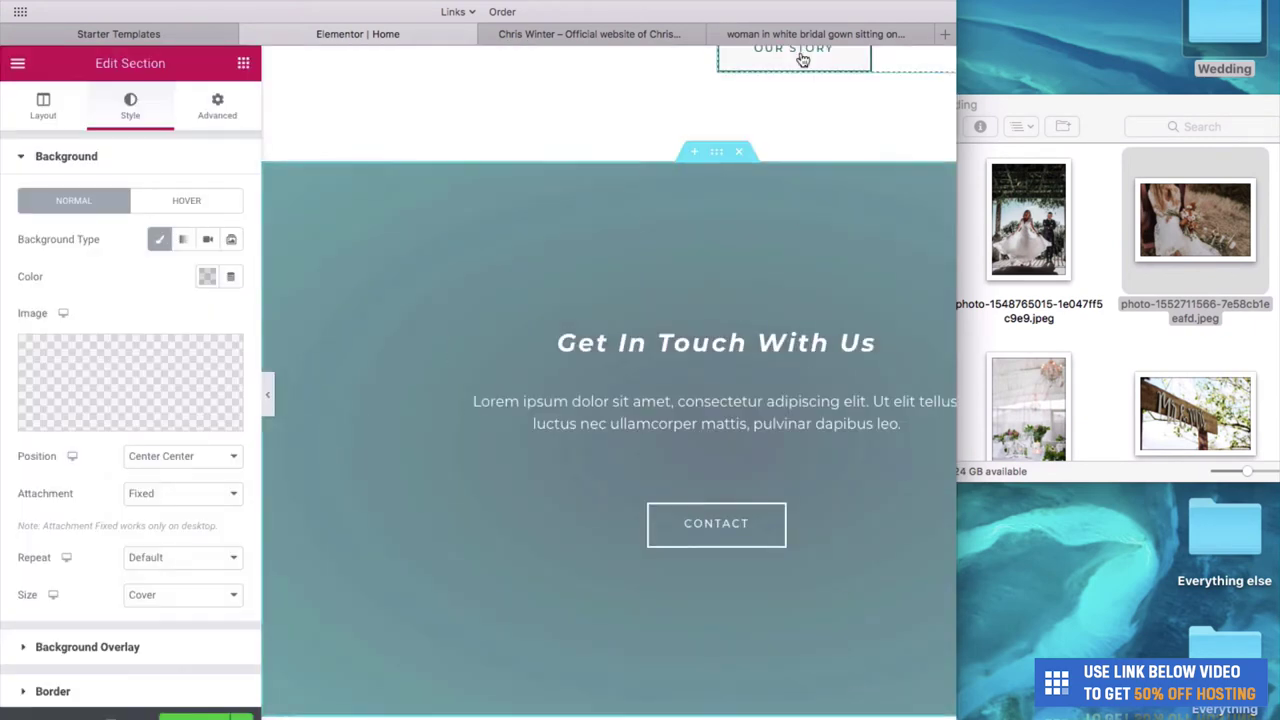
double_click(786, 9)
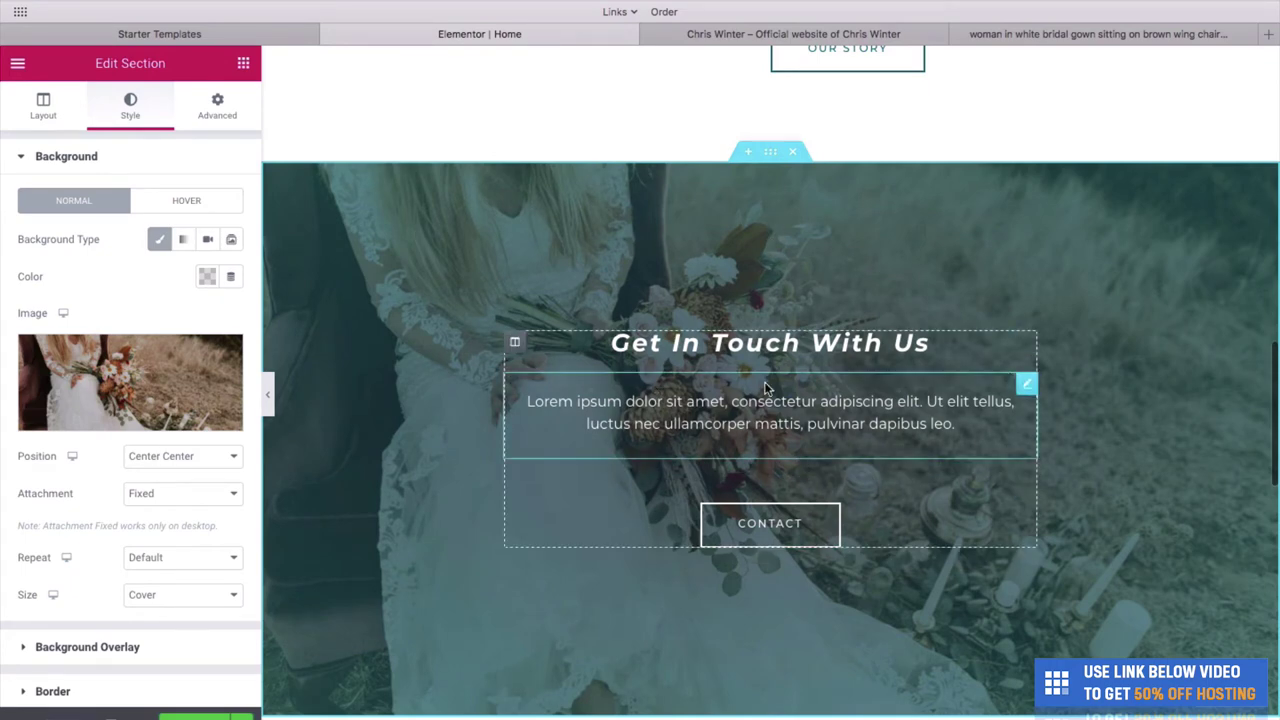
Step: Change the second gradient color of the contact section's background overlay to a dark golden brown and save the page
scroll(766, 388, "up", 3)
scroll(766, 388, "down", 6)
scroll(766, 388, "up", 3)
scroll(766, 388, "up", 3)
scroll(766, 389, "down", 4)
scroll(766, 391, "up", 1)
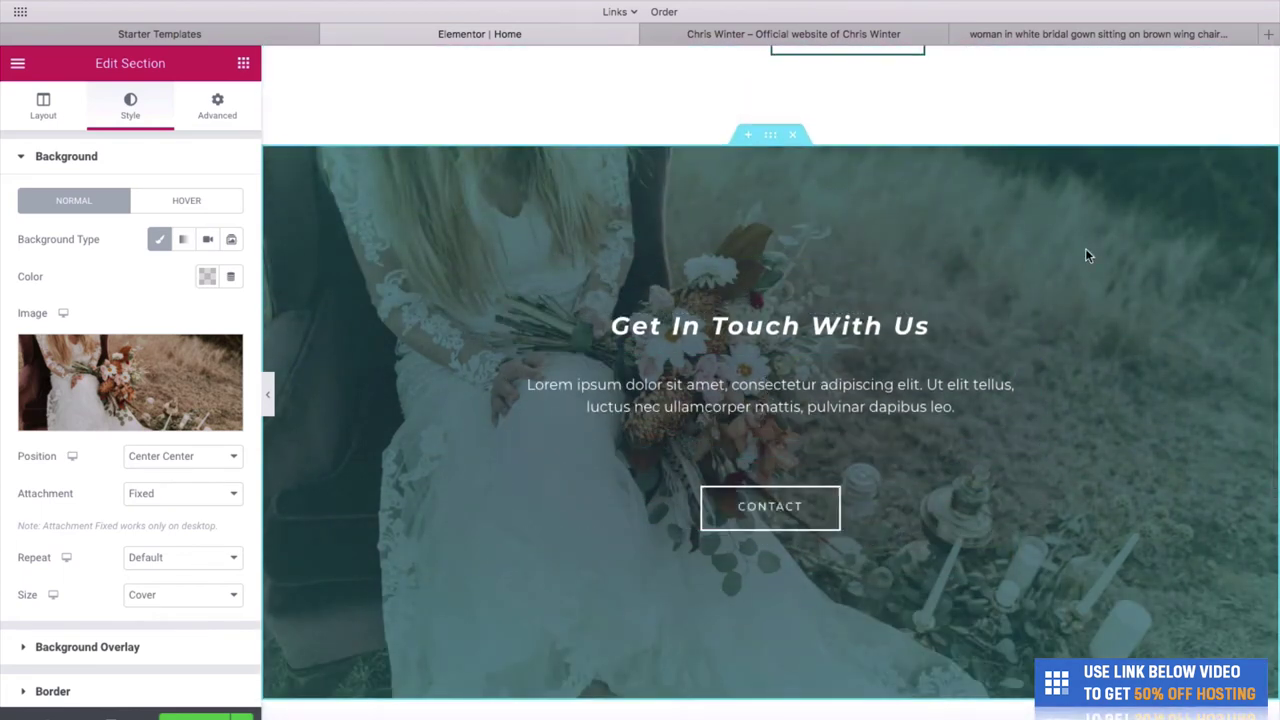
scroll(118, 349, "down", 2)
left_click(40, 543)
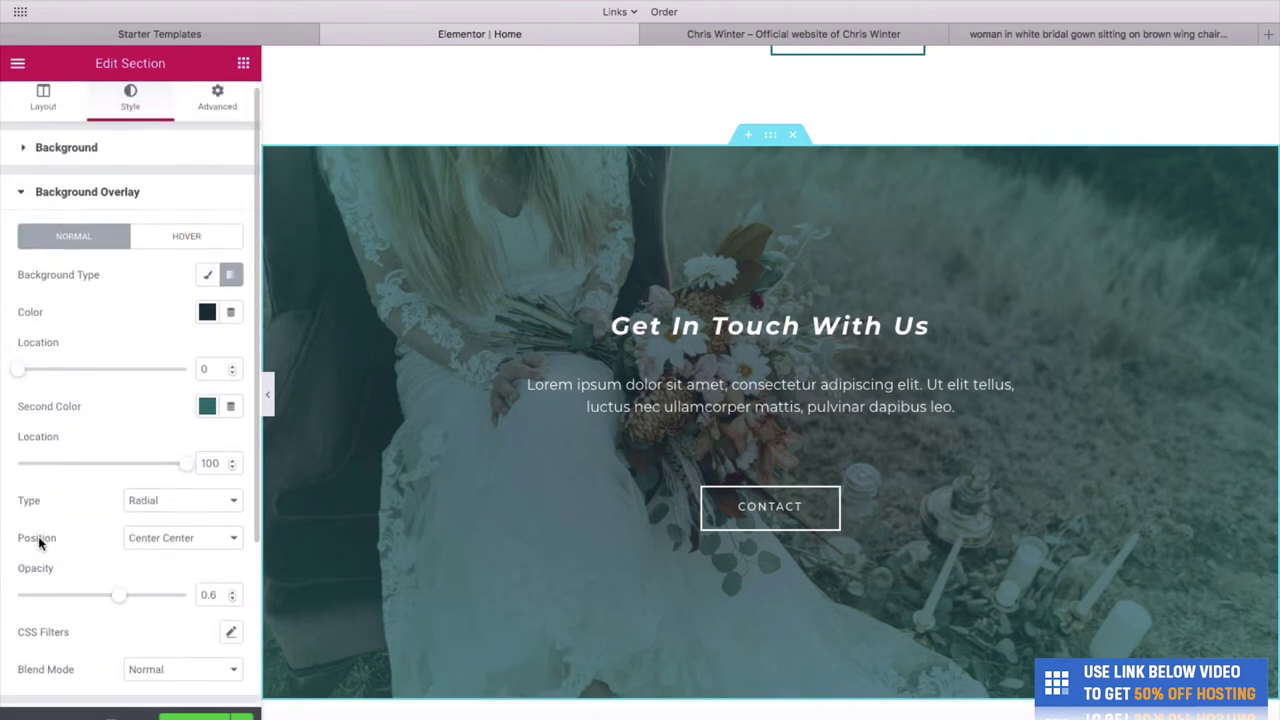
left_click(207, 404)
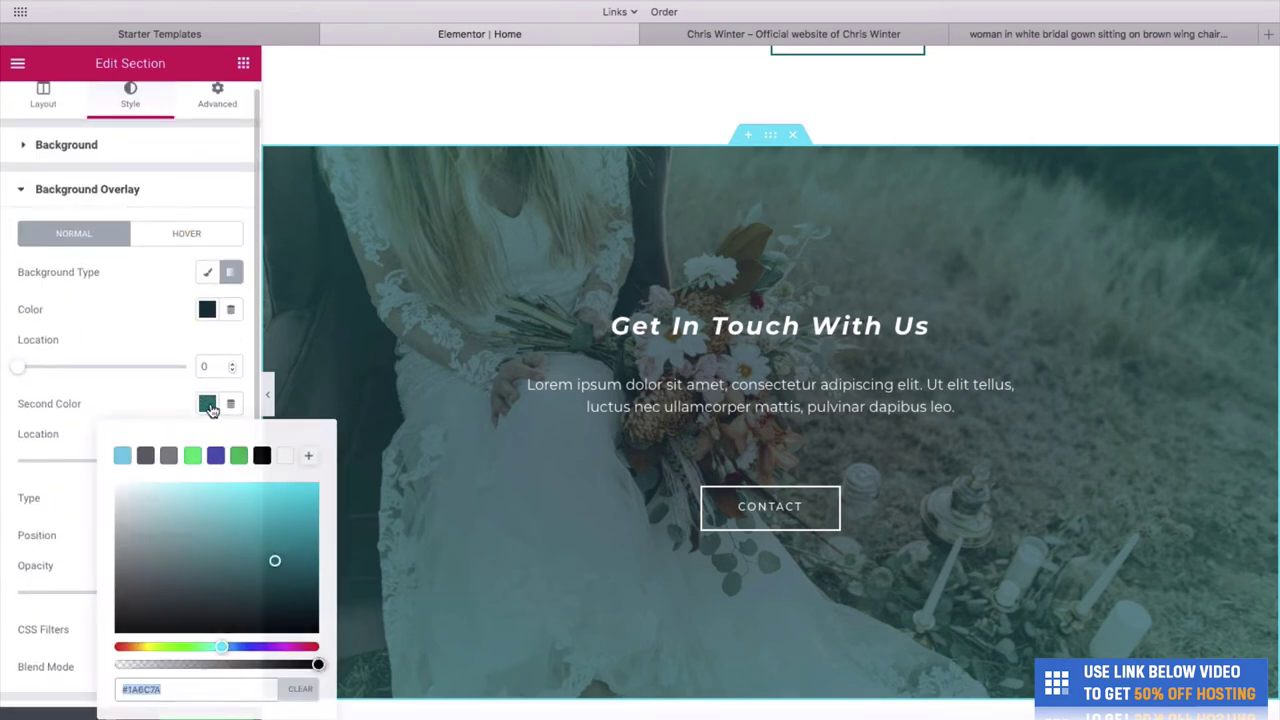
left_click_drag(186, 608, 168, 640)
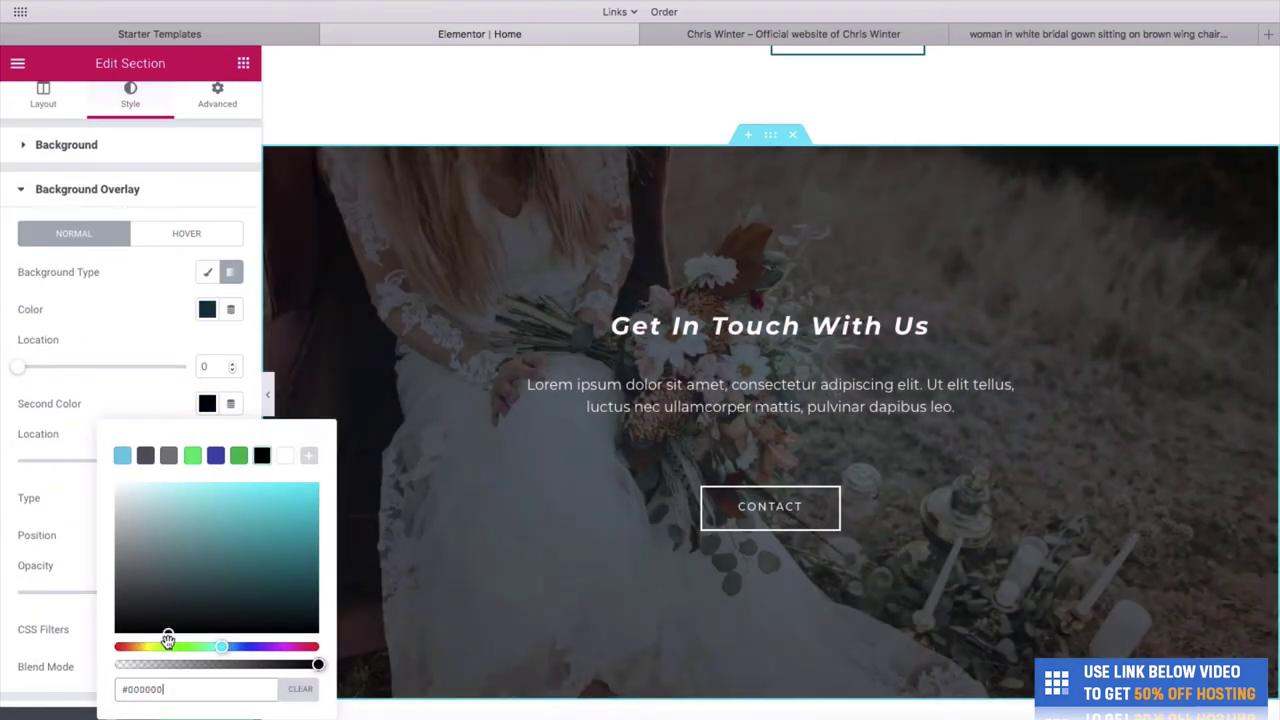
left_click(154, 646)
left_click_drag(206, 582, 204, 555)
left_click_drag(141, 647, 138, 647)
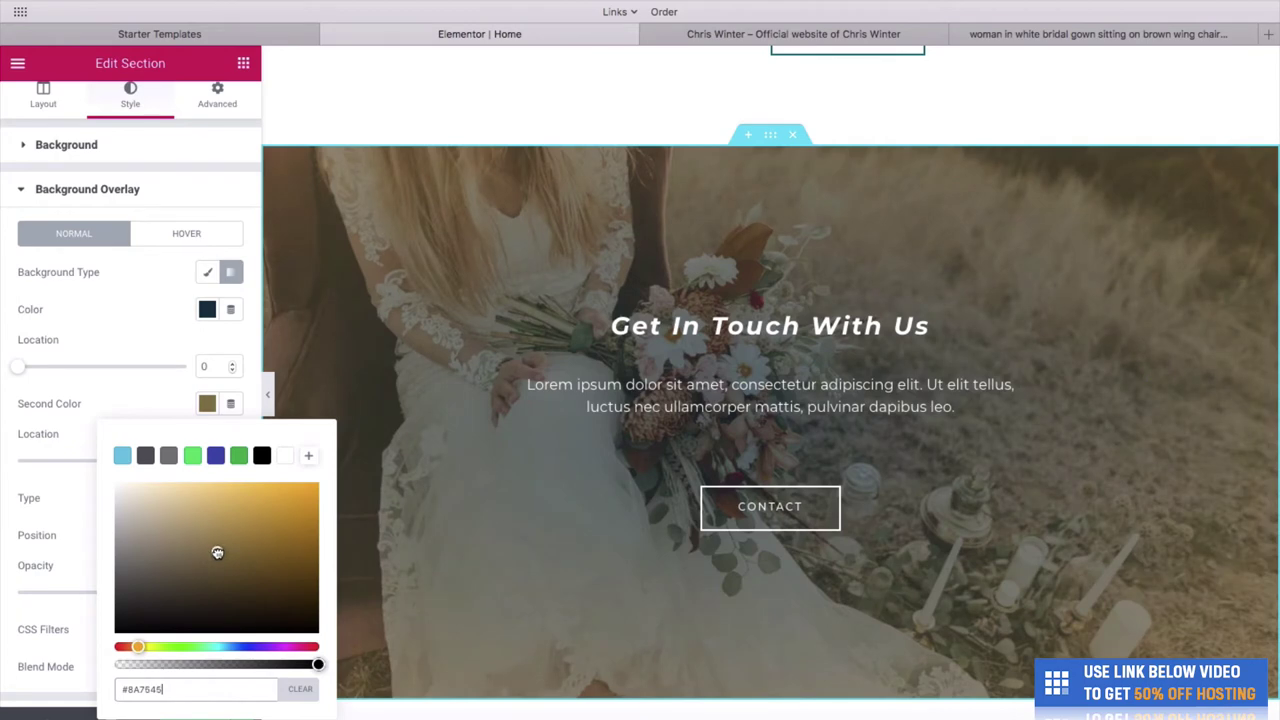
left_click_drag(222, 564, 222, 563)
left_click(123, 403)
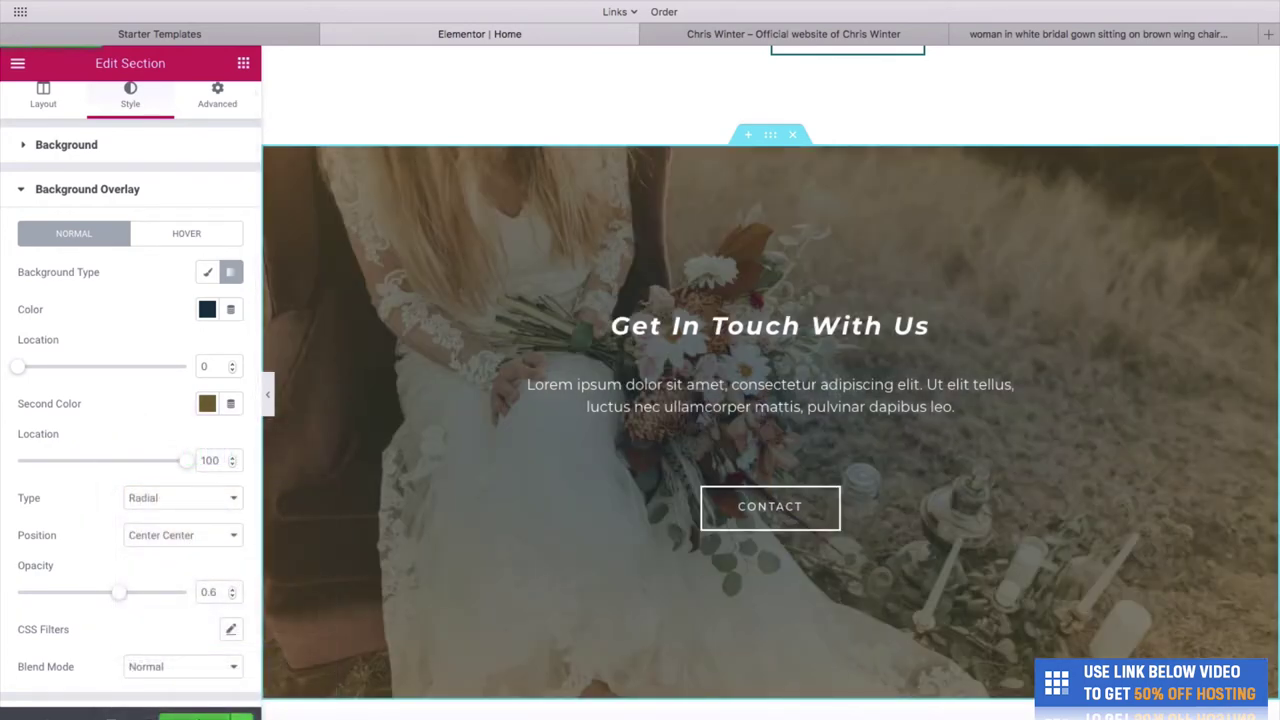
Step: Switch to the live website's home page and reload it to check the saved changes
left_click(761, 27)
scroll(949, 225, "up", 10)
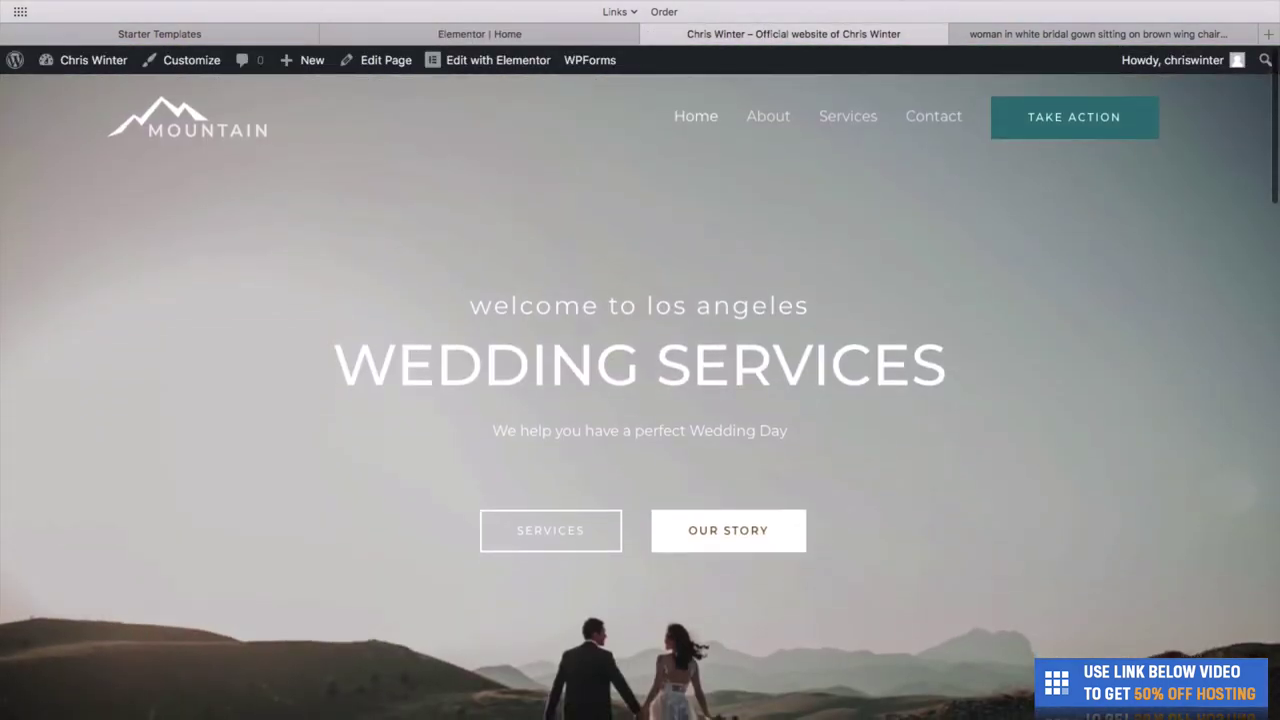
key("super+r")
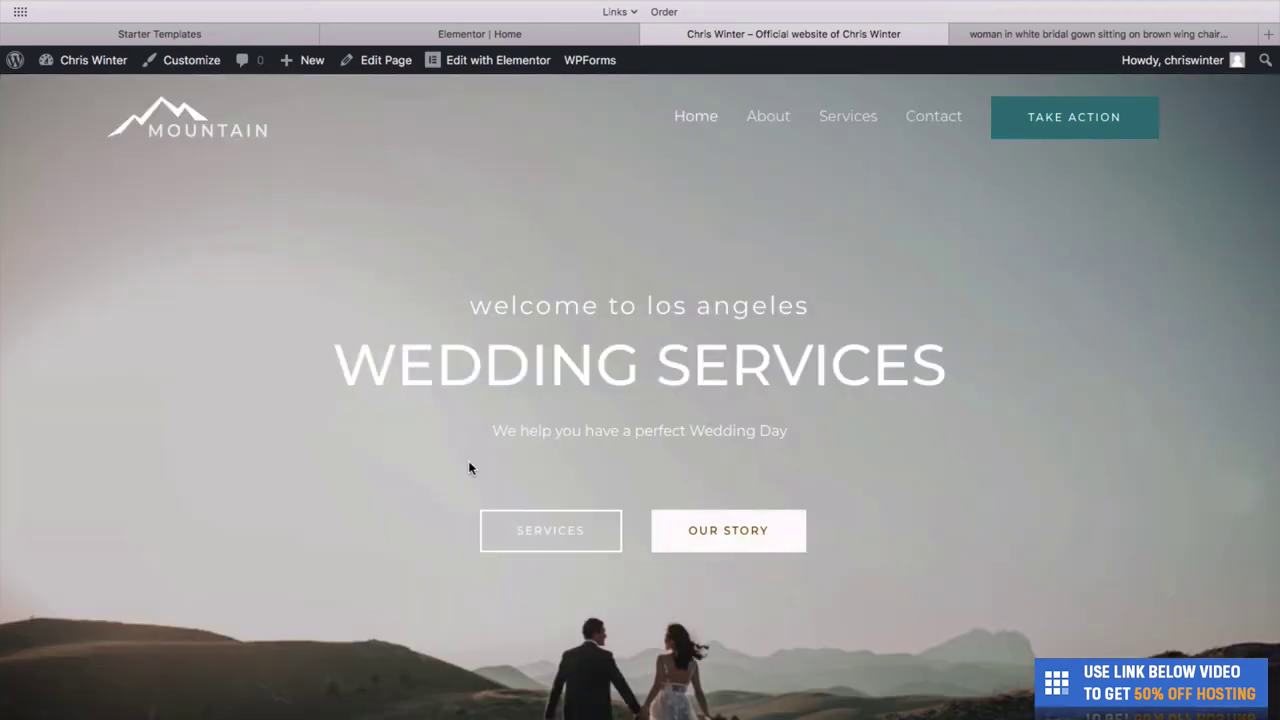
Step: Review the live home page from the hero through the service images and story text to the Get In Touch With Us section
scroll(419, 619, "down", 3)
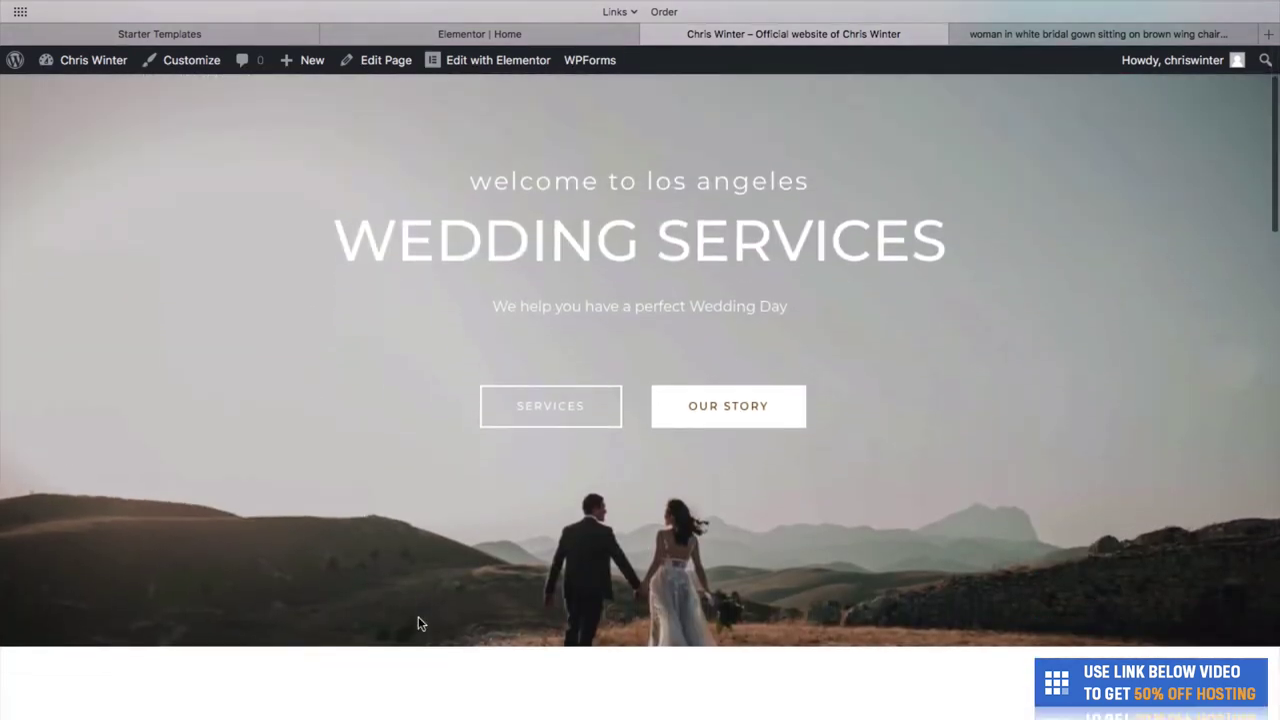
scroll(465, 568, "down", 5)
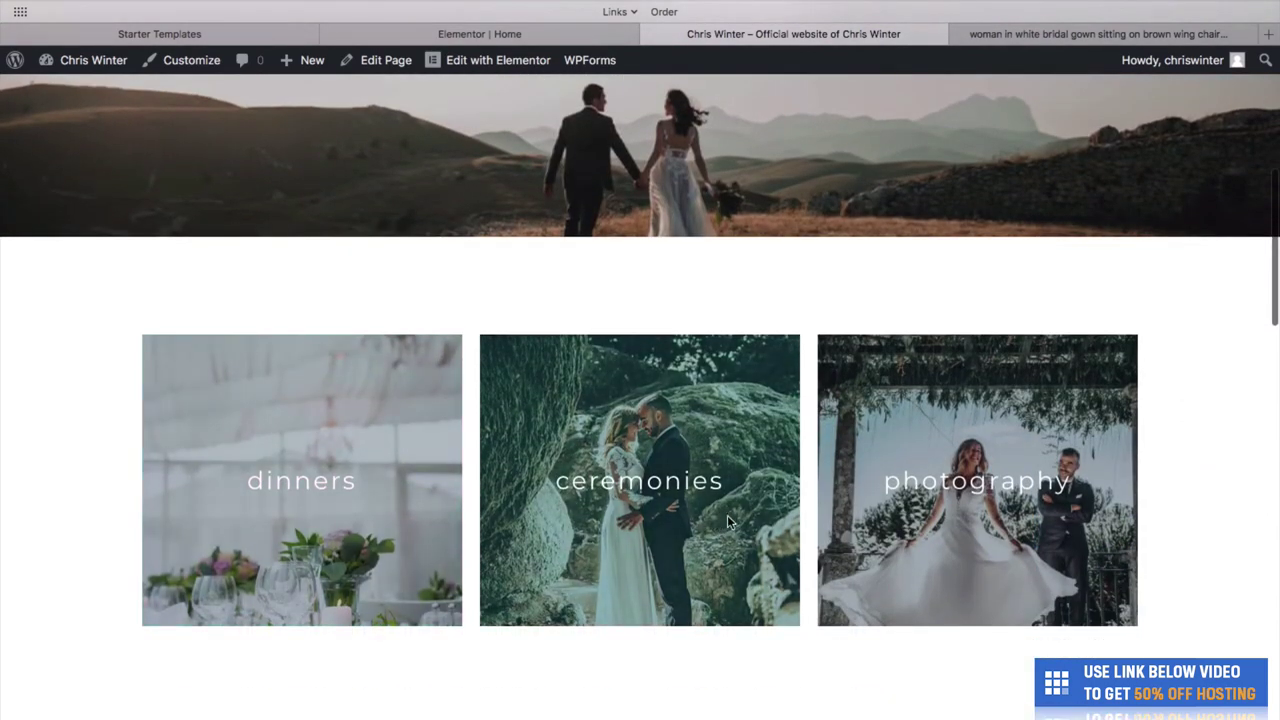
scroll(1175, 380, "down", 2)
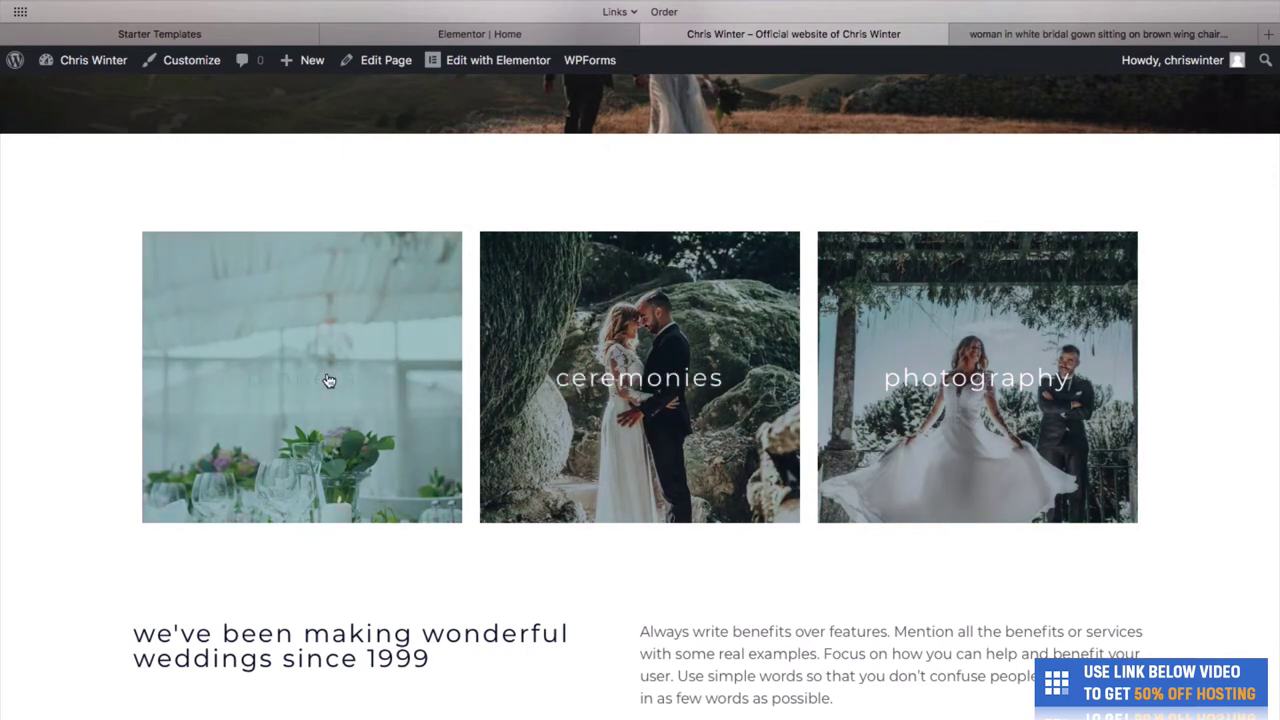
scroll(364, 400, "down", 2)
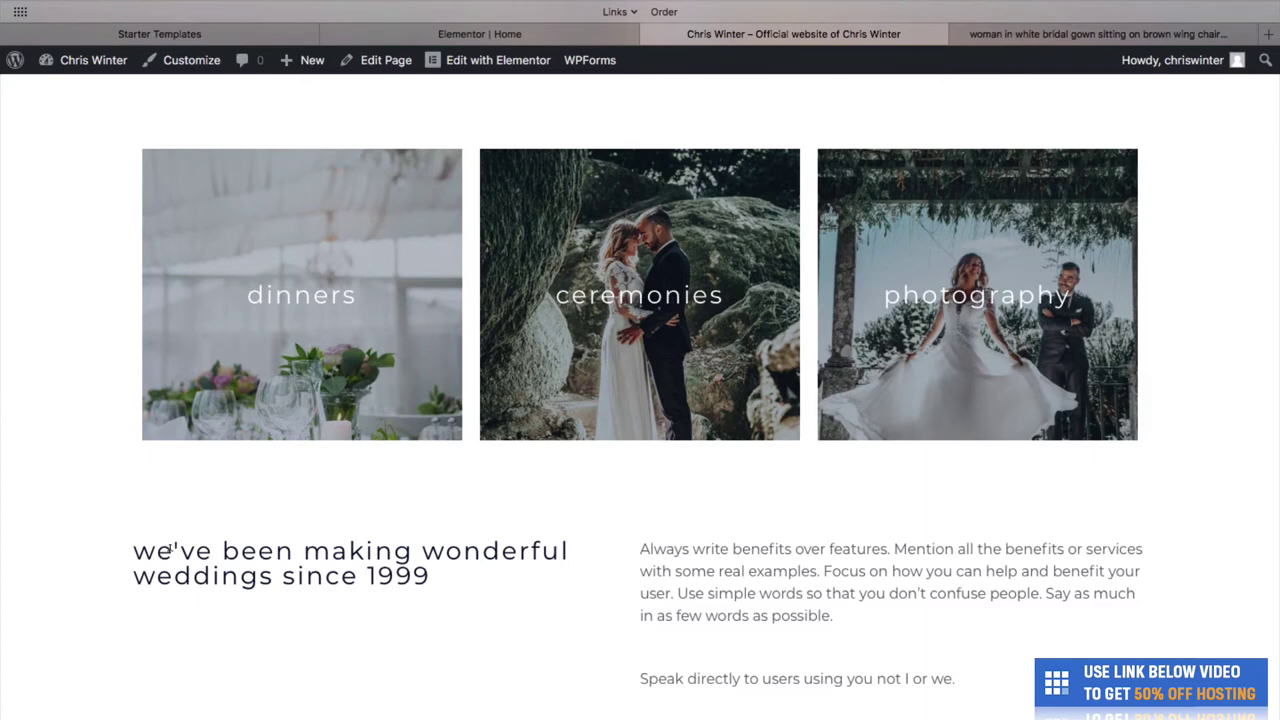
scroll(170, 548, "down", 3)
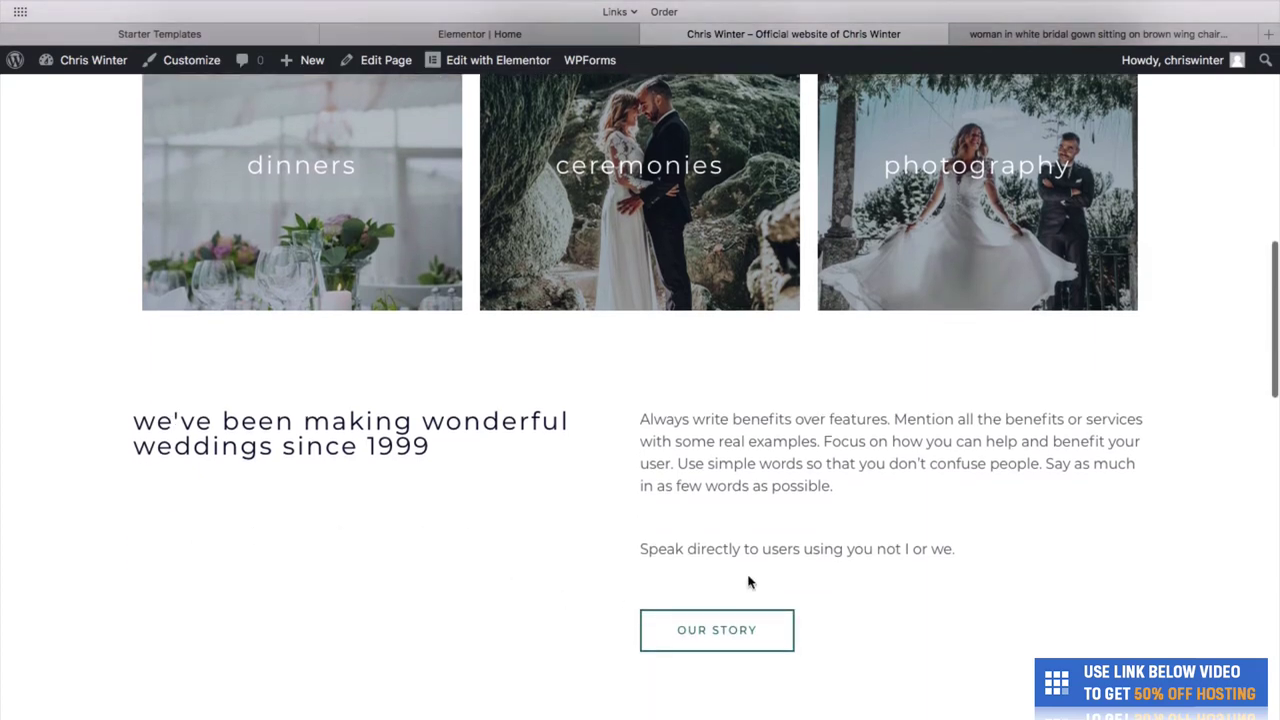
scroll(686, 648, "down", 1)
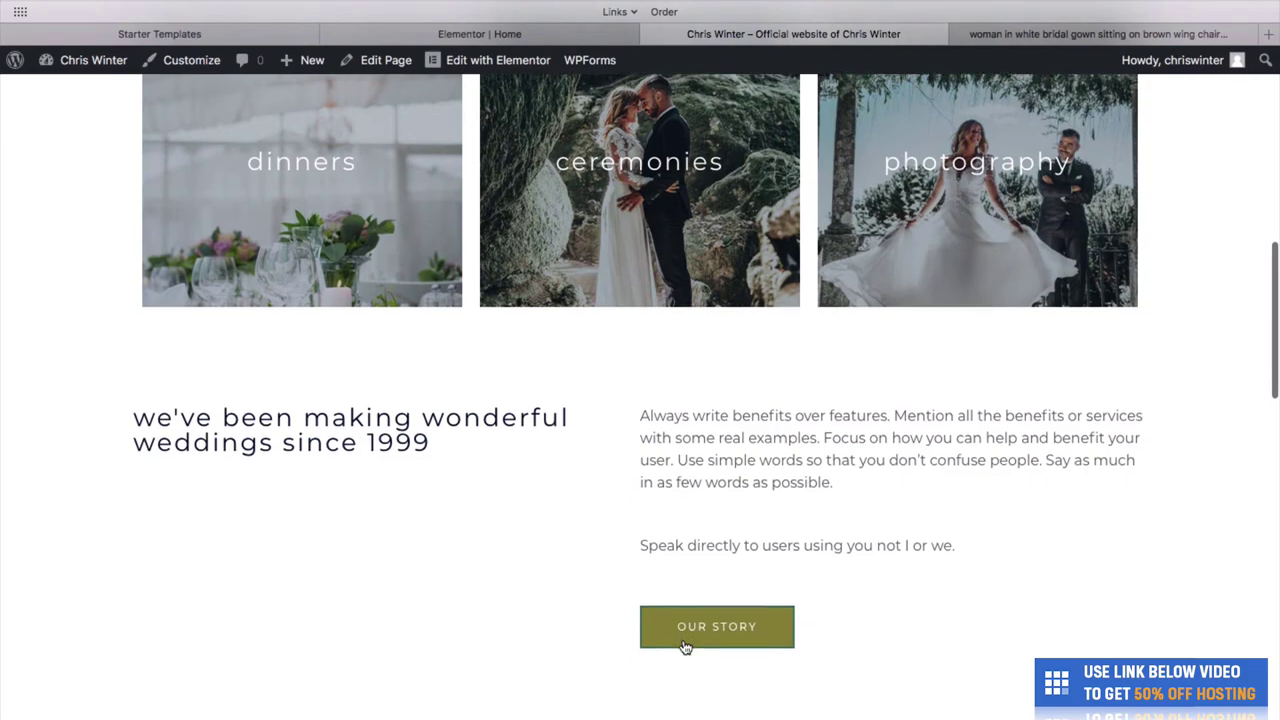
scroll(686, 648, "down", 8)
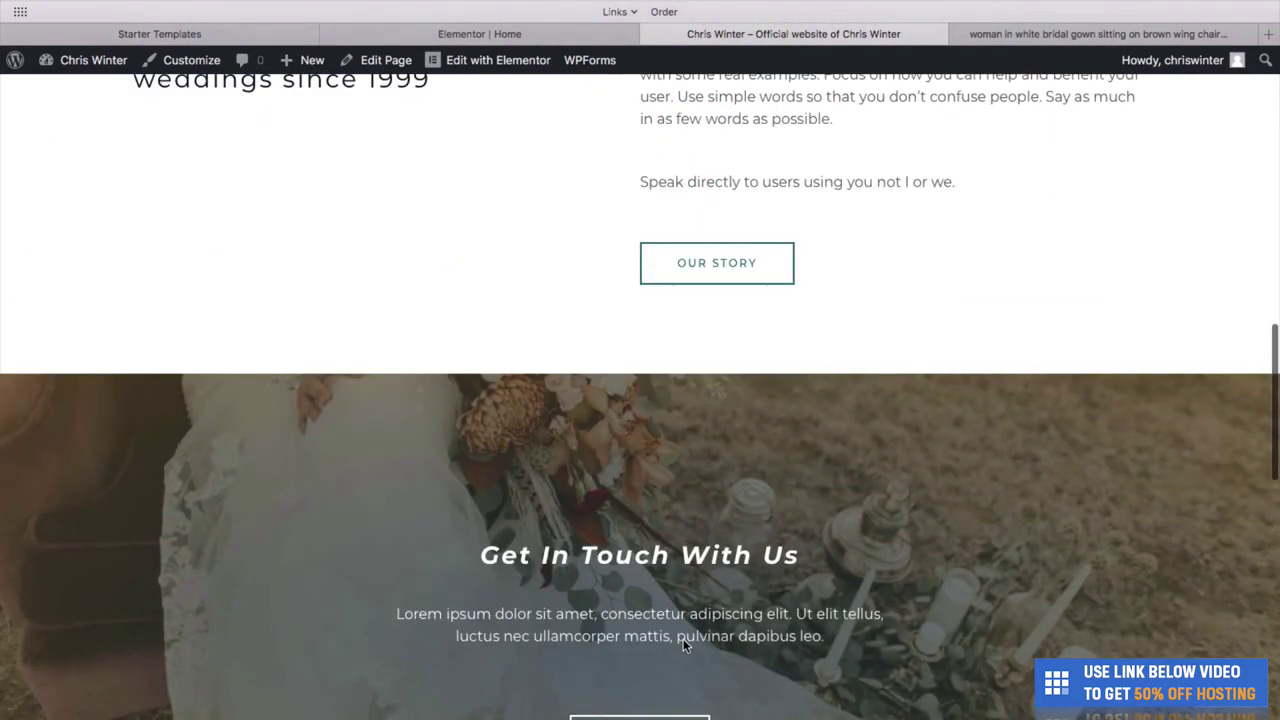
scroll(686, 648, "down", 3)
scroll(700, 550, "up", 1)
scroll(711, 487, "down", 6)
scroll(711, 487, "up", 3)
scroll(711, 487, "up", 1)
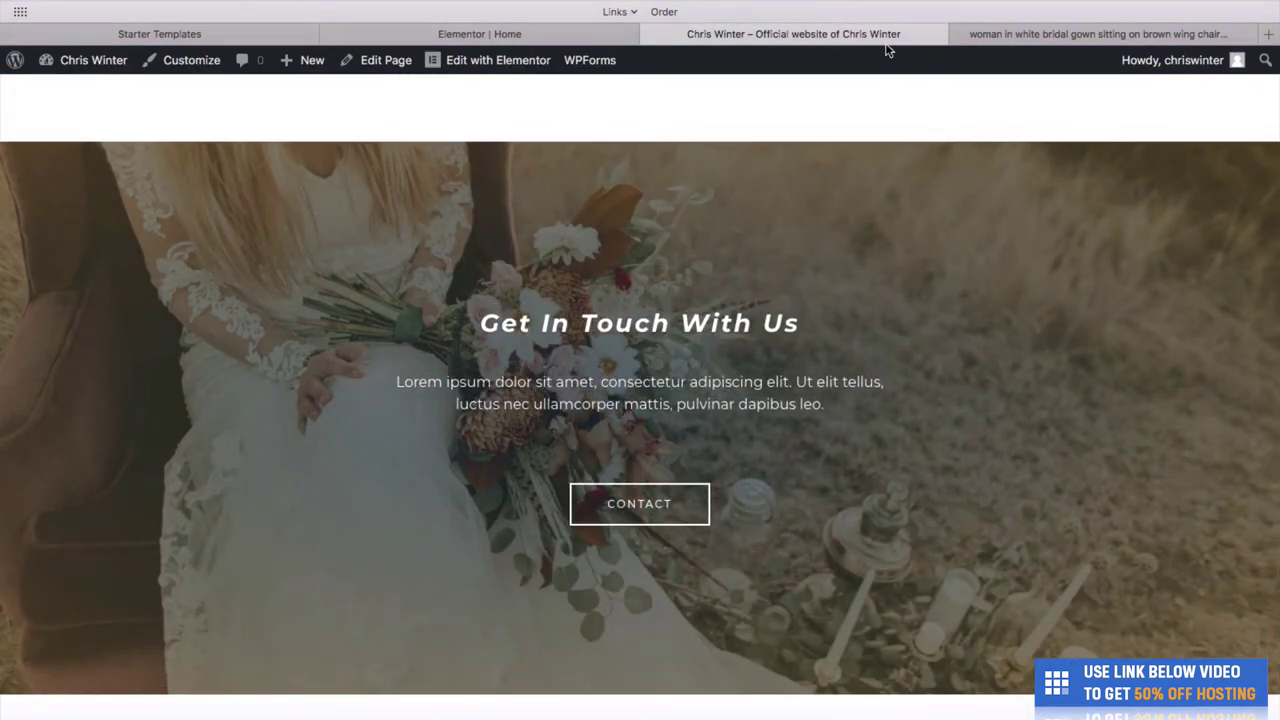
Step: Open YouTube in a new browser tab and search for "wedding"
key("super+t")
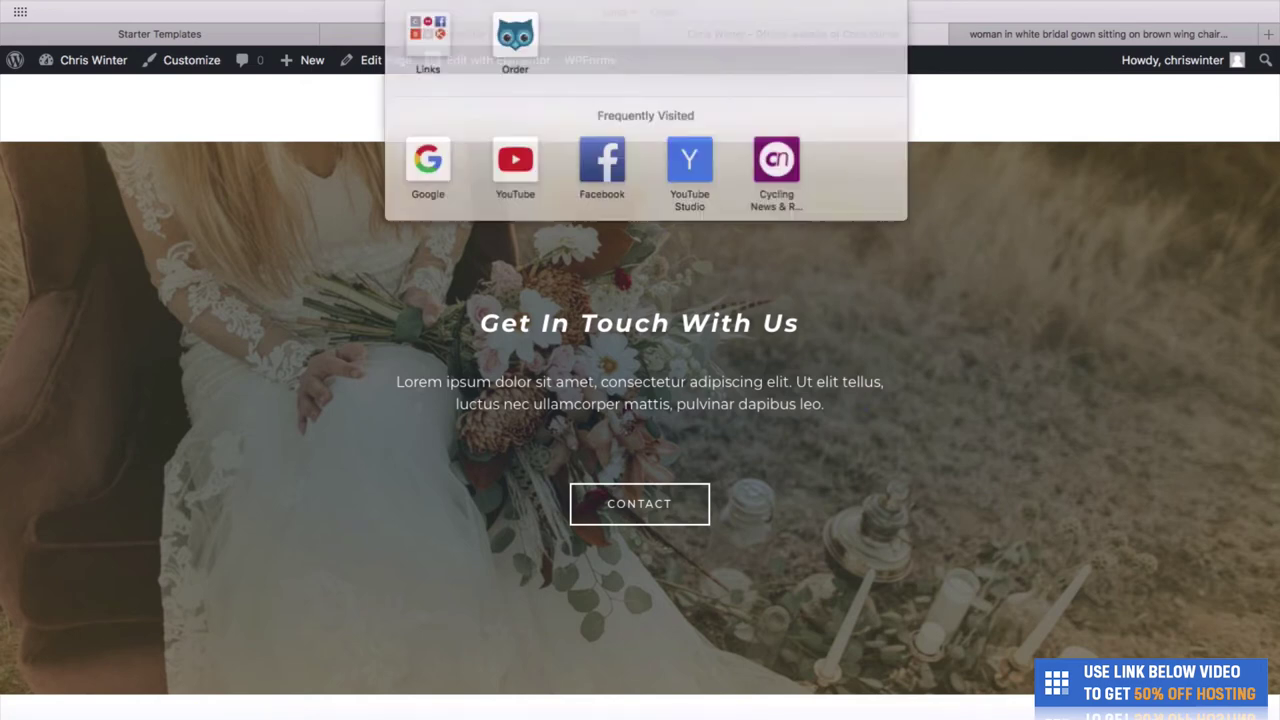
type("yout")
key("Return")
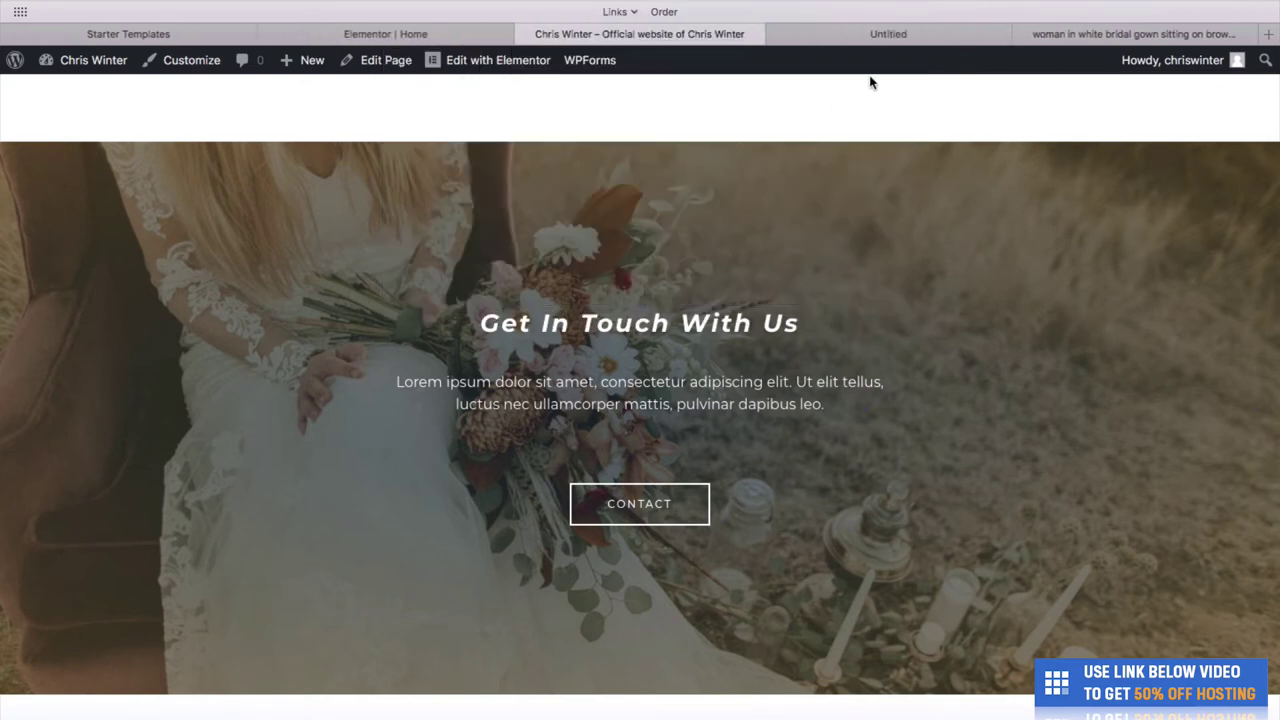
left_click(832, 30)
left_click(648, 78)
type("wed")
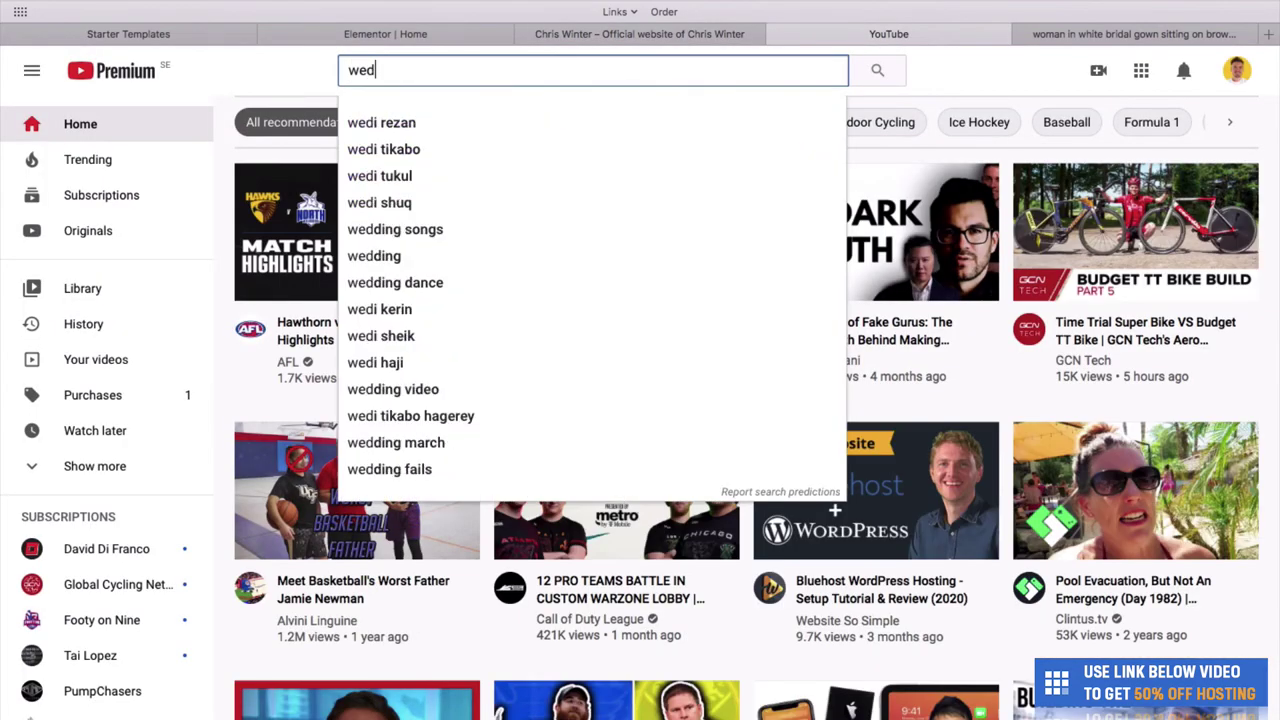
type("ding")
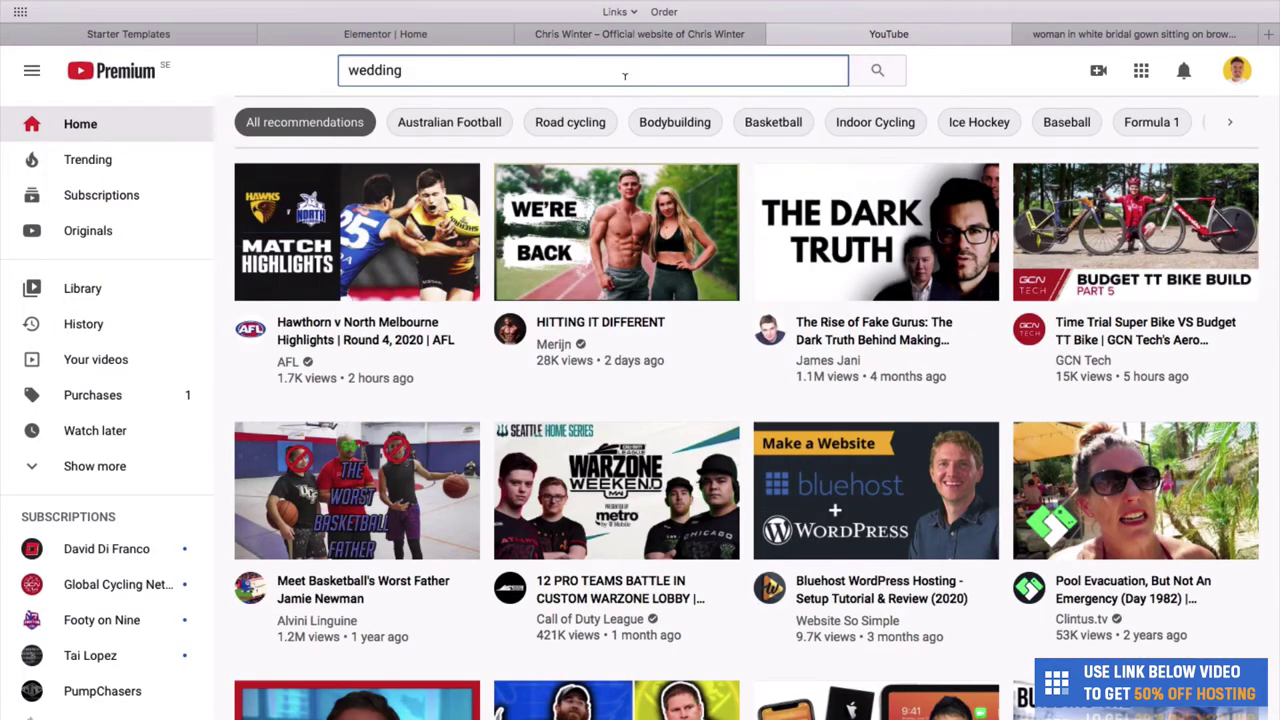
key("Return")
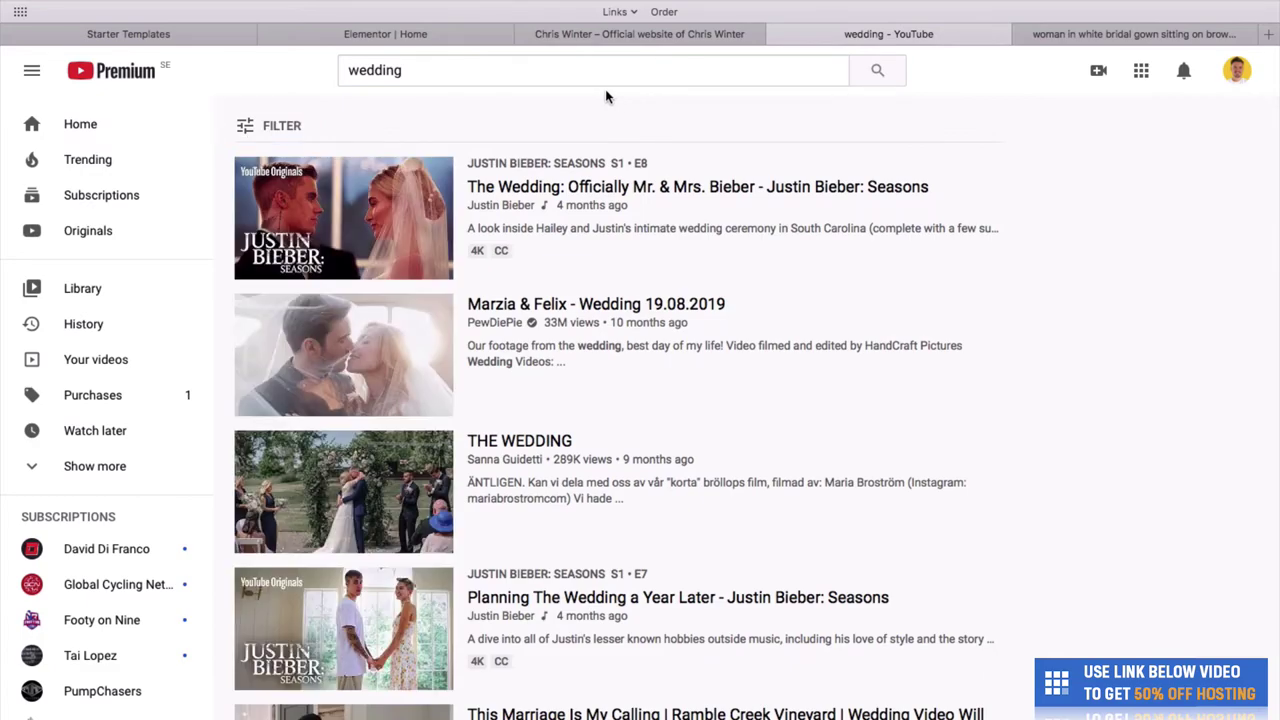
Step: Find the "Our Wedding Day Film" video among the YouTube results and copy its link
scroll(610, 235, "down", 1)
scroll(617, 290, "down", 3)
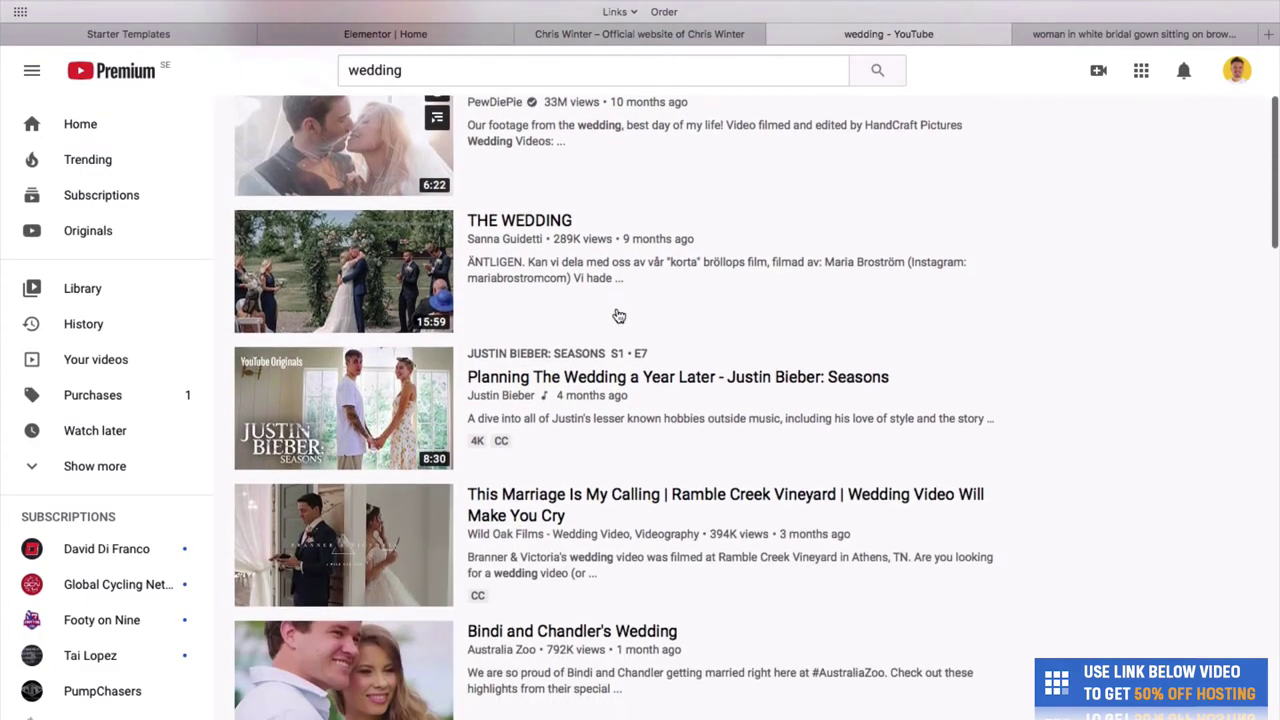
scroll(619, 316, "down", 10)
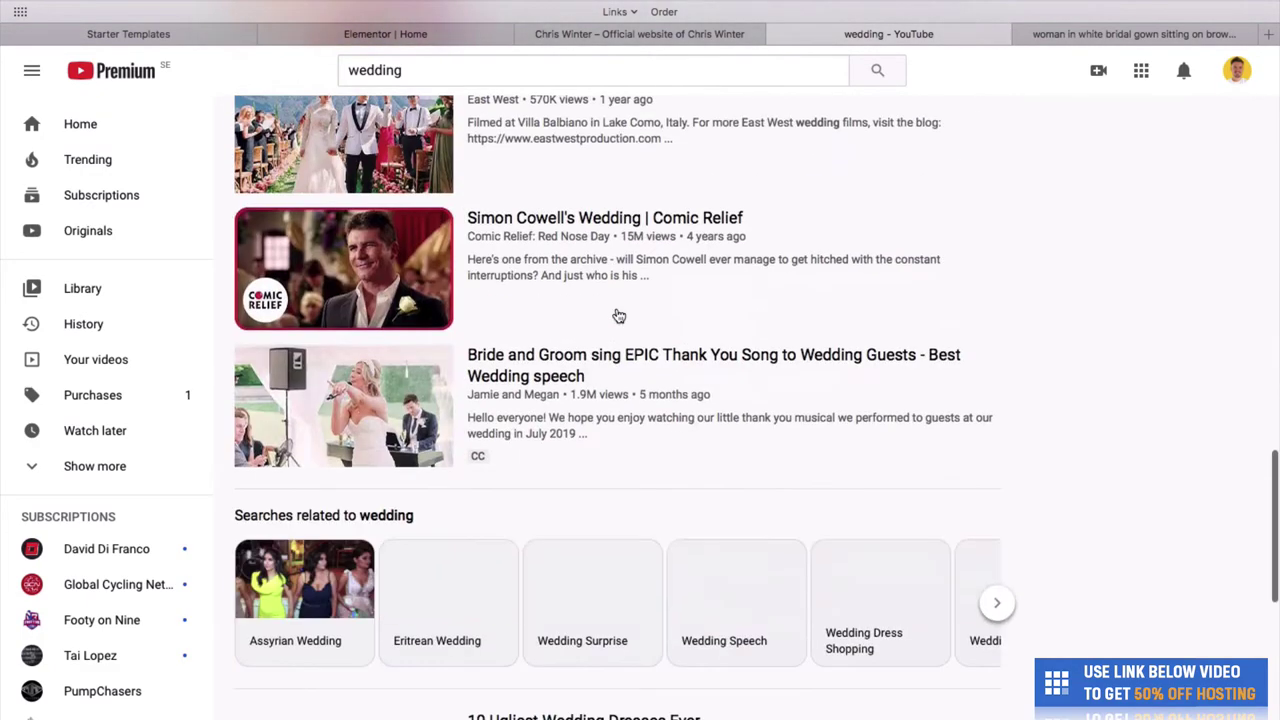
scroll(619, 316, "down", 6)
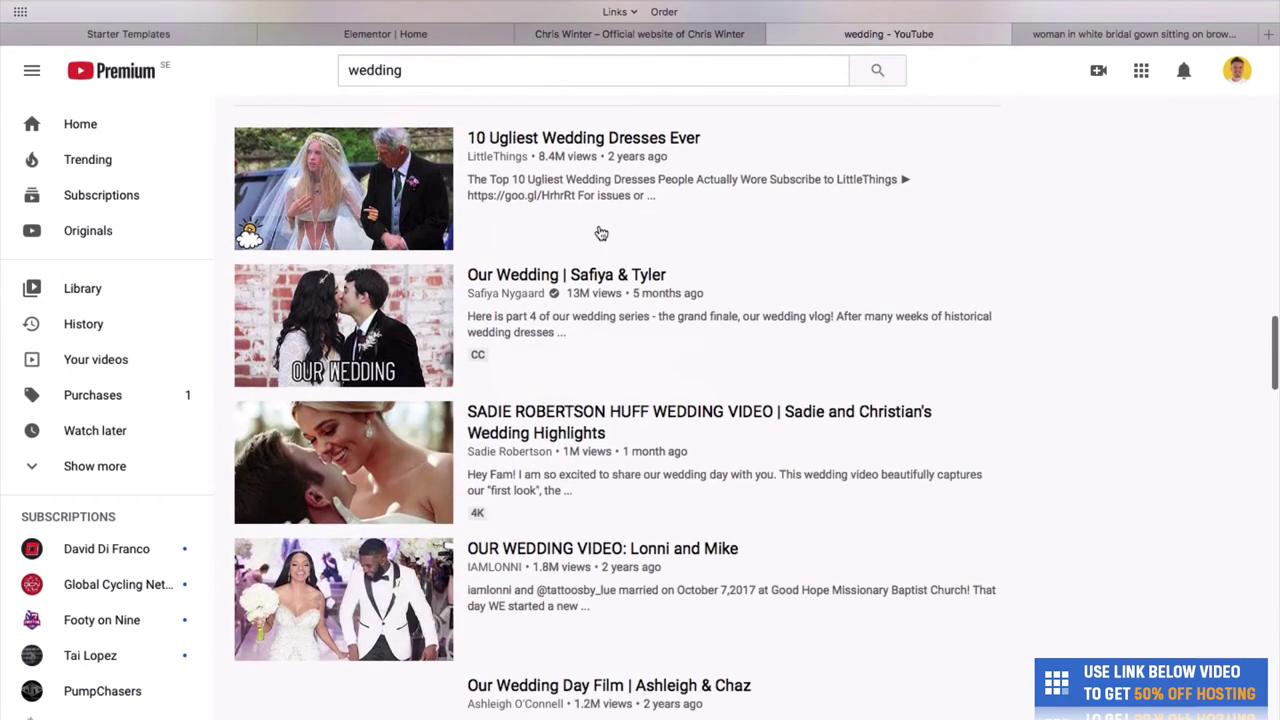
scroll(575, 395, "down", 1)
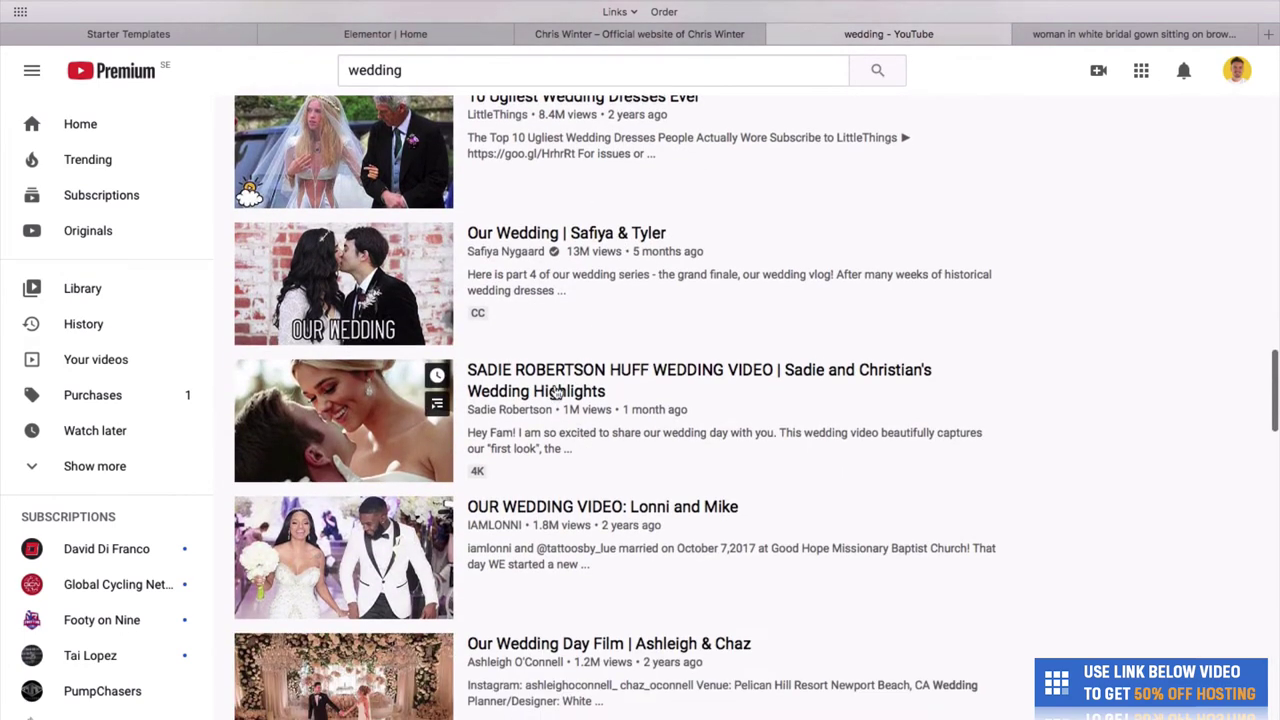
right_click(594, 648)
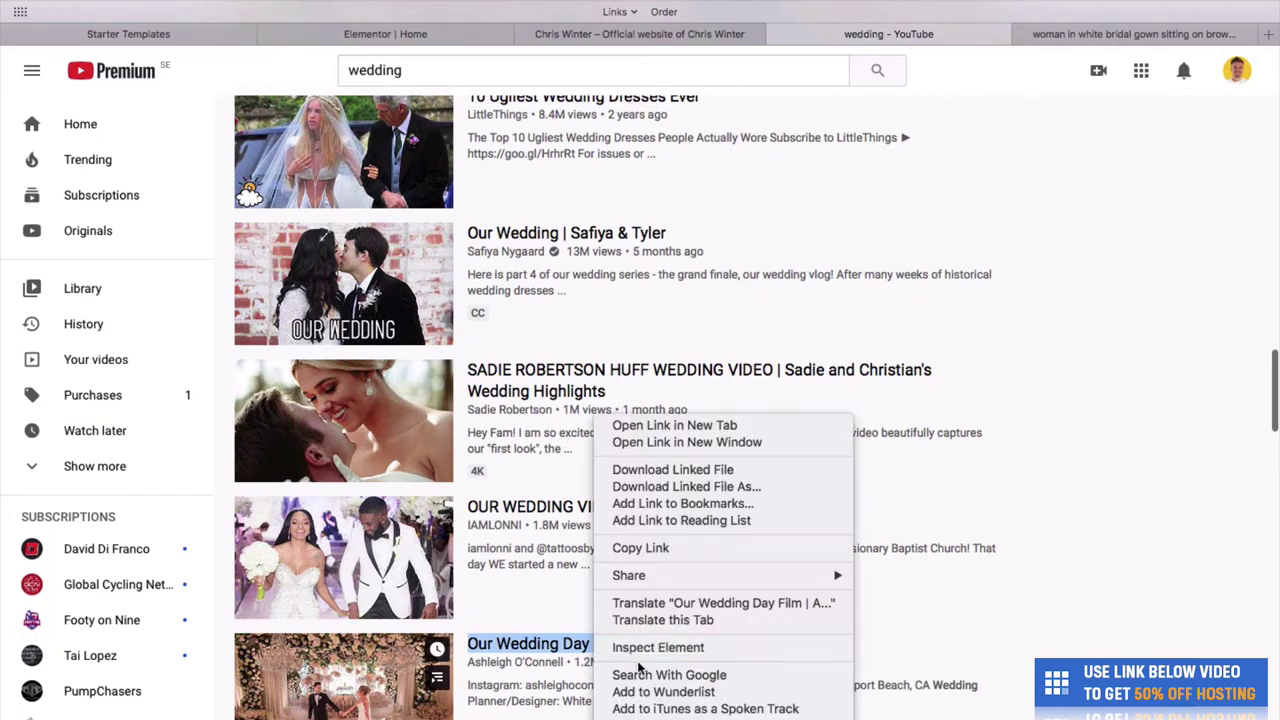
left_click(640, 548)
Step: In the Elementor editor, give the Get In Touch With Us section a video background using the copied YouTube link and save the page
left_click(594, 36)
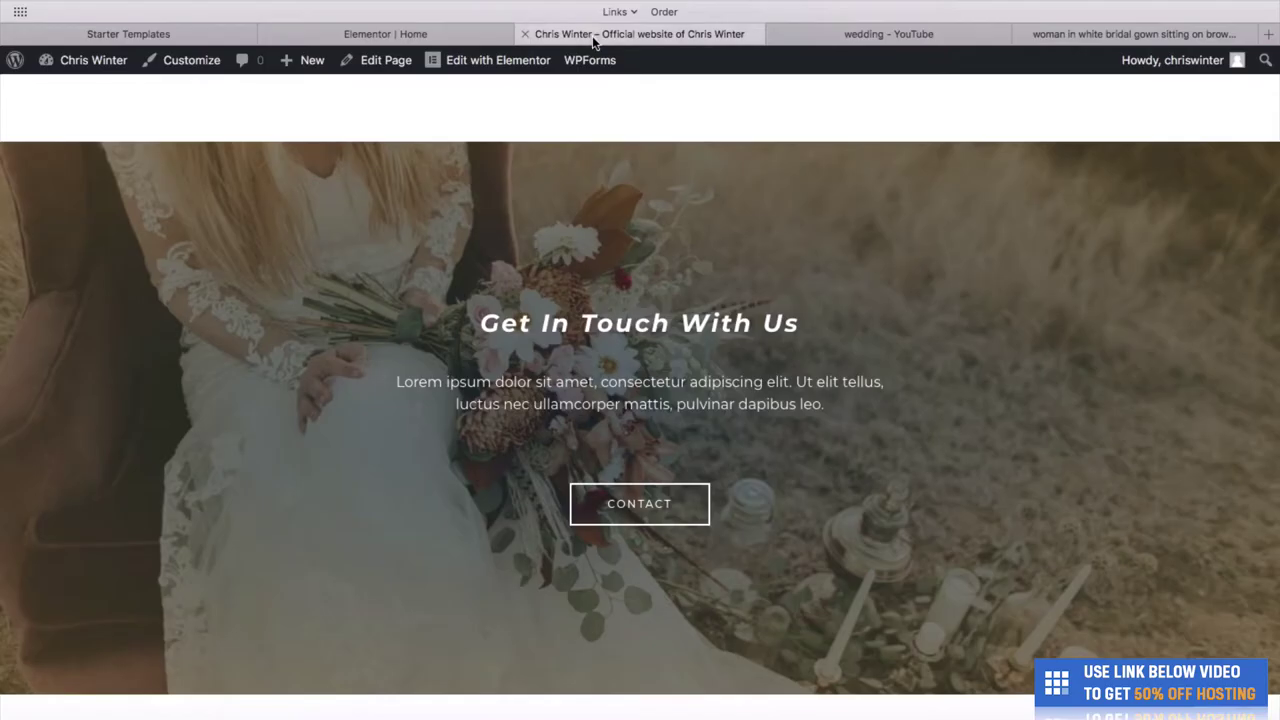
left_click(466, 33)
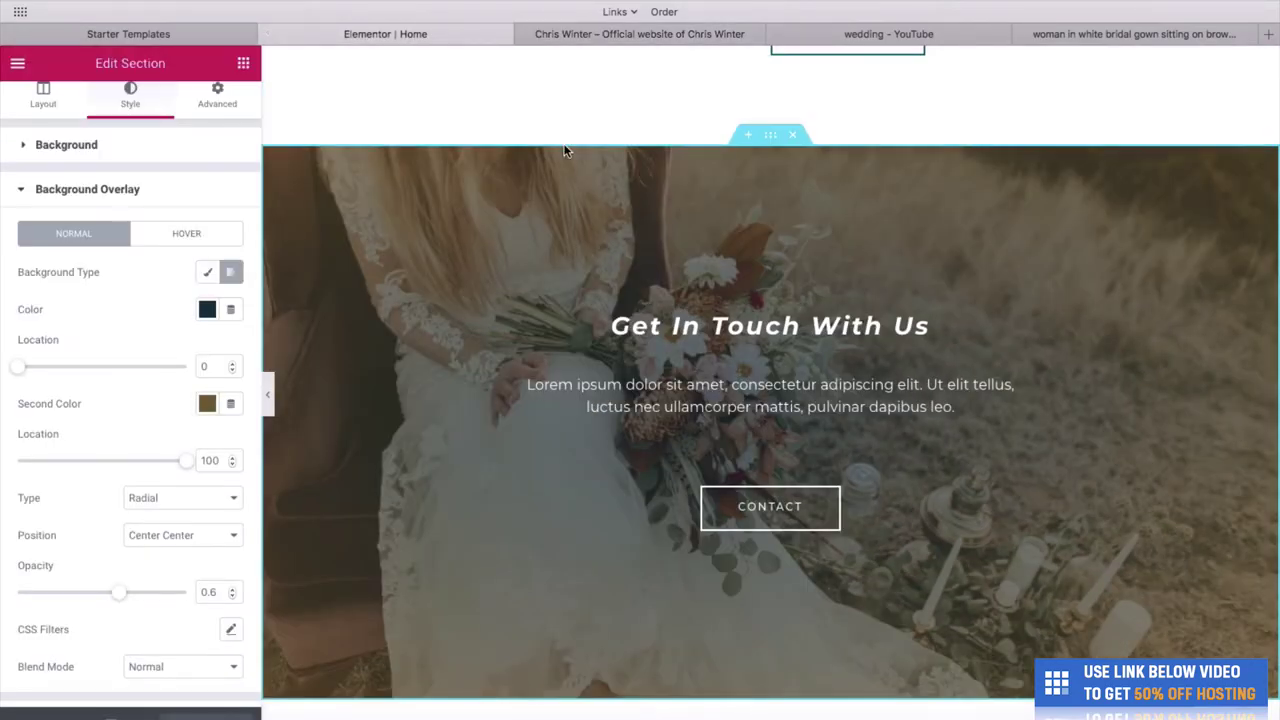
left_click(42, 150)
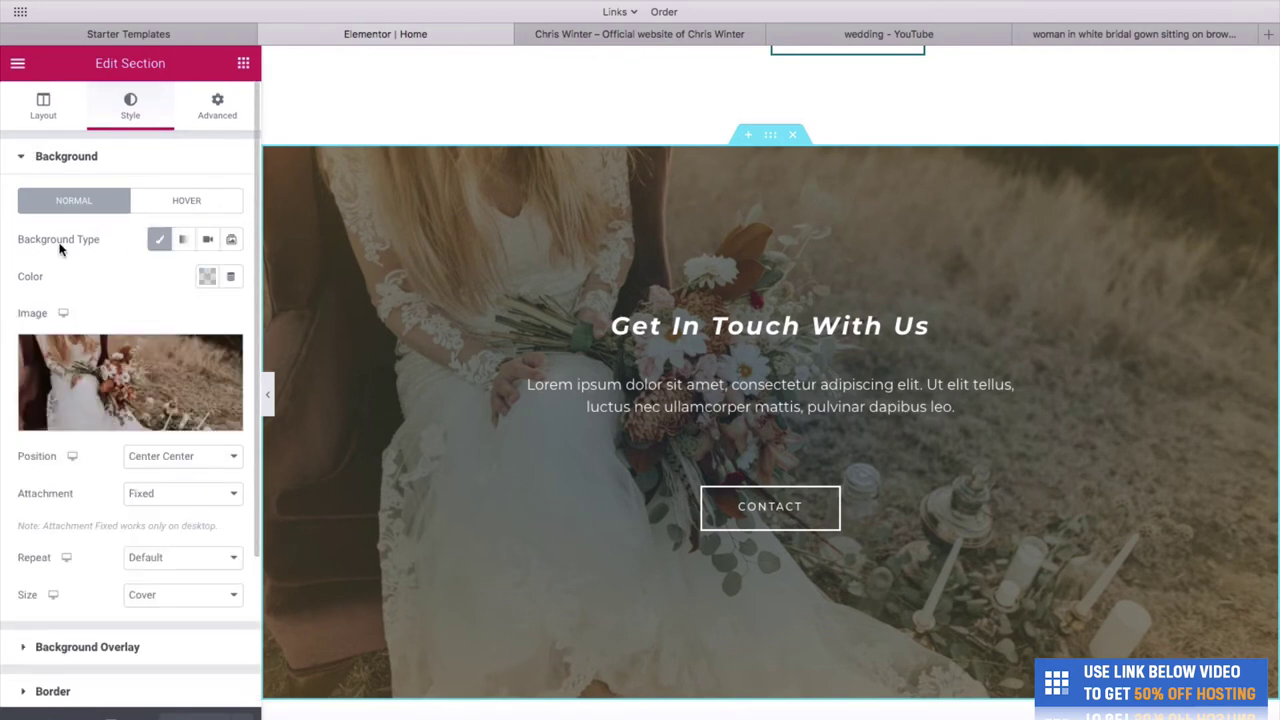
left_click(206, 241)
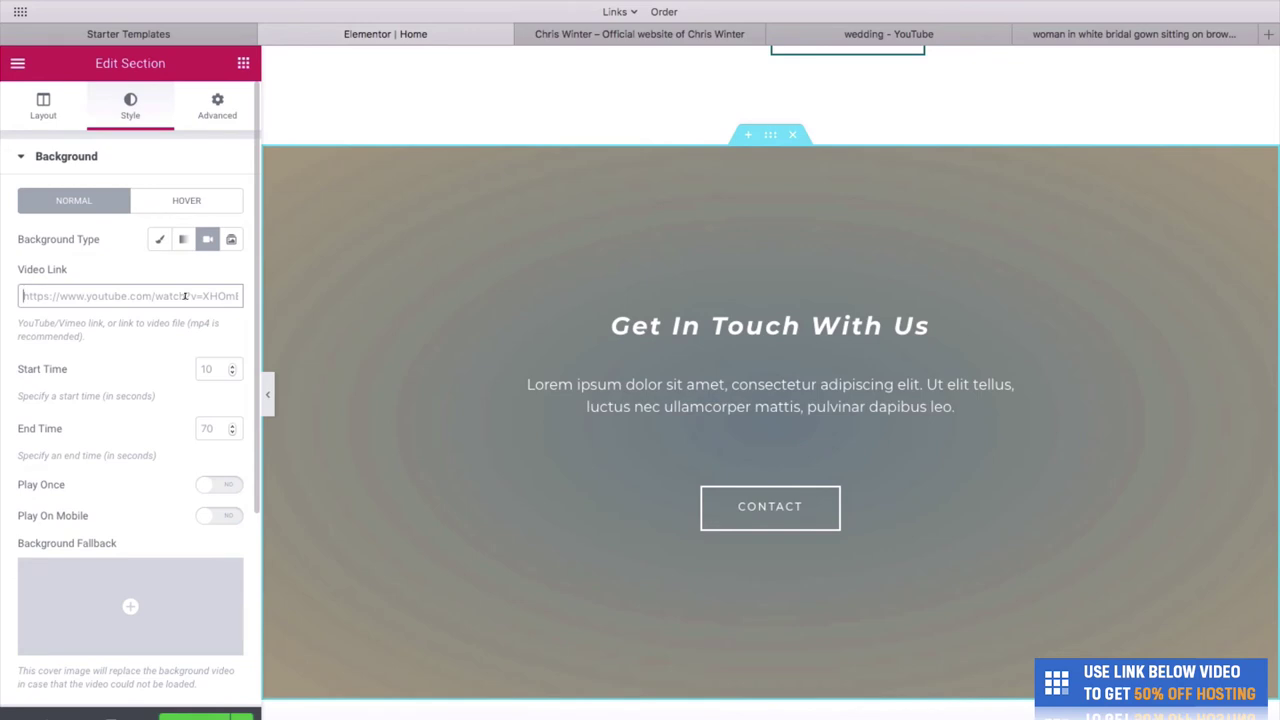
key("ctrl+v")
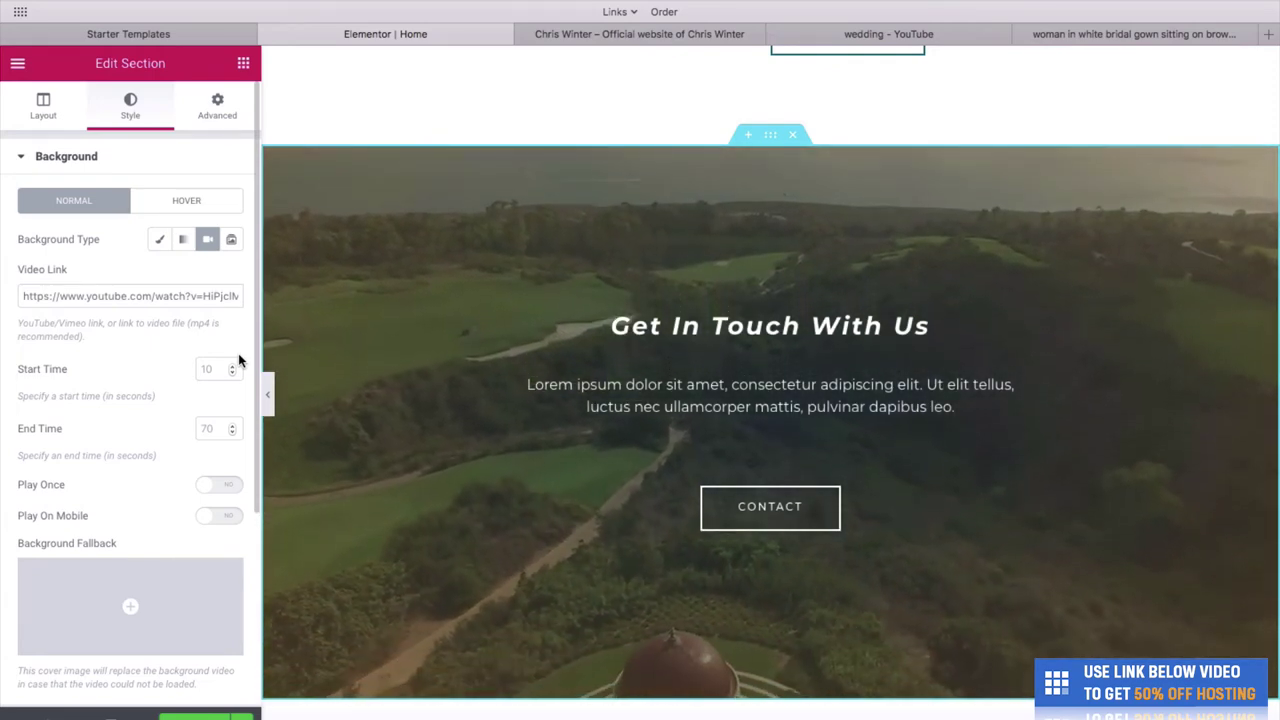
scroll(399, 428, "up", 2)
scroll(399, 428, "down", 3)
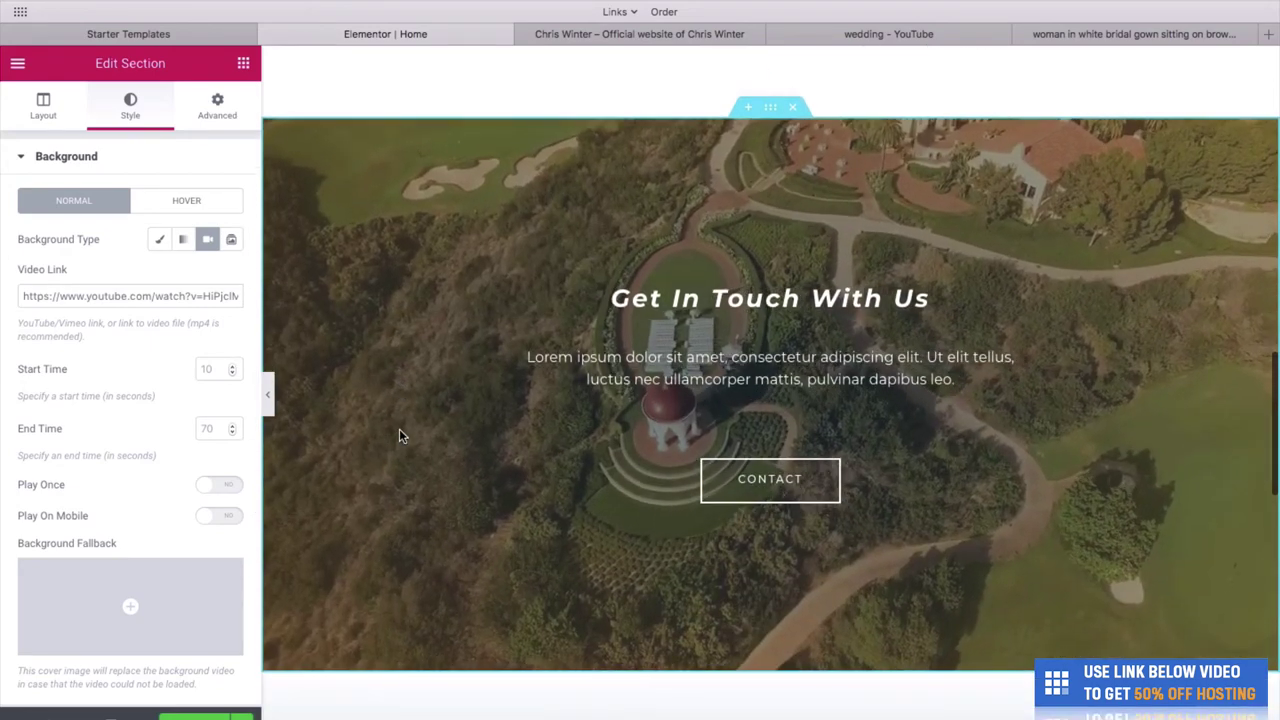
scroll(399, 428, "up", 1)
scroll(399, 428, "down", 1)
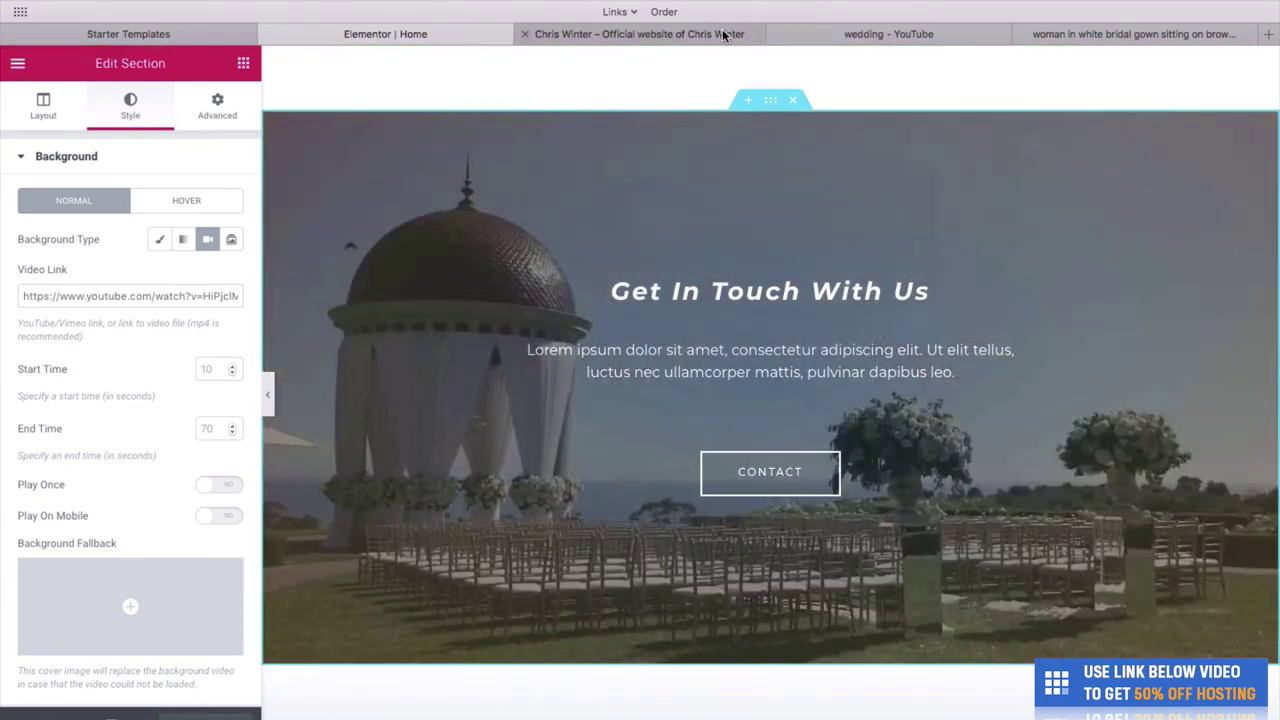
Step: Reload the live home page and check the contact section's video background and the photo gallery below it
left_click(729, 34)
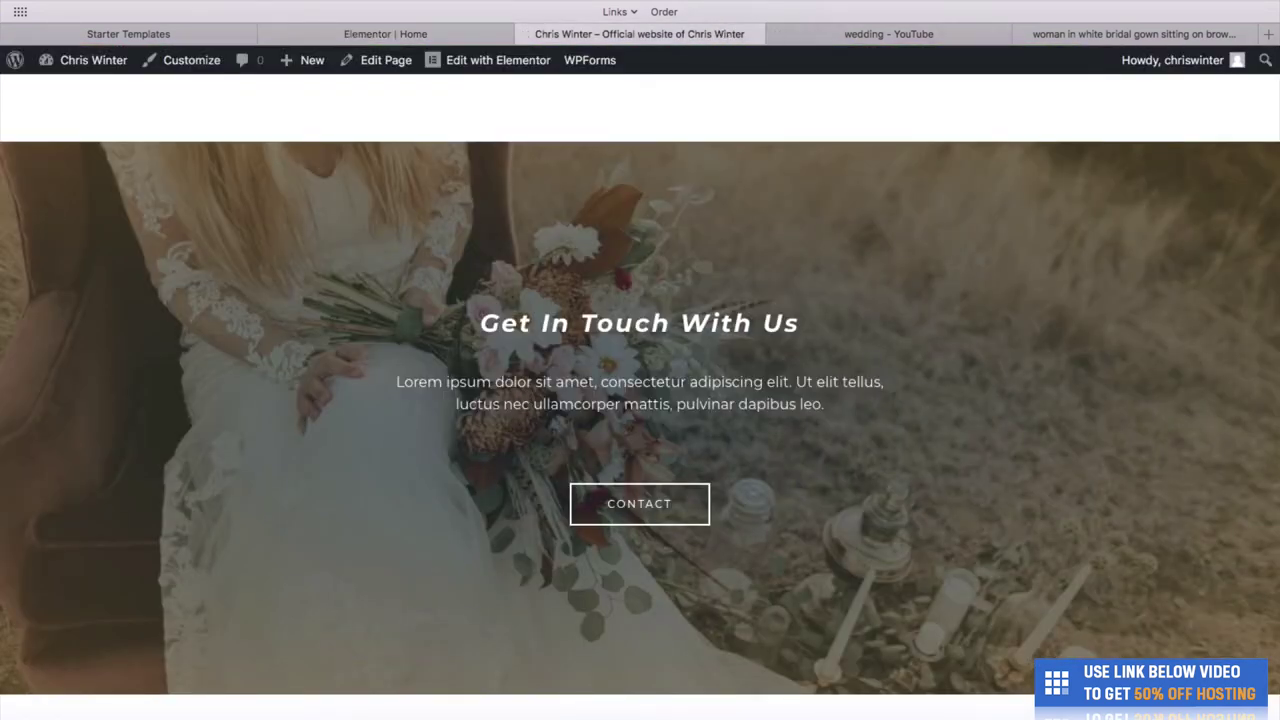
key("super+r")
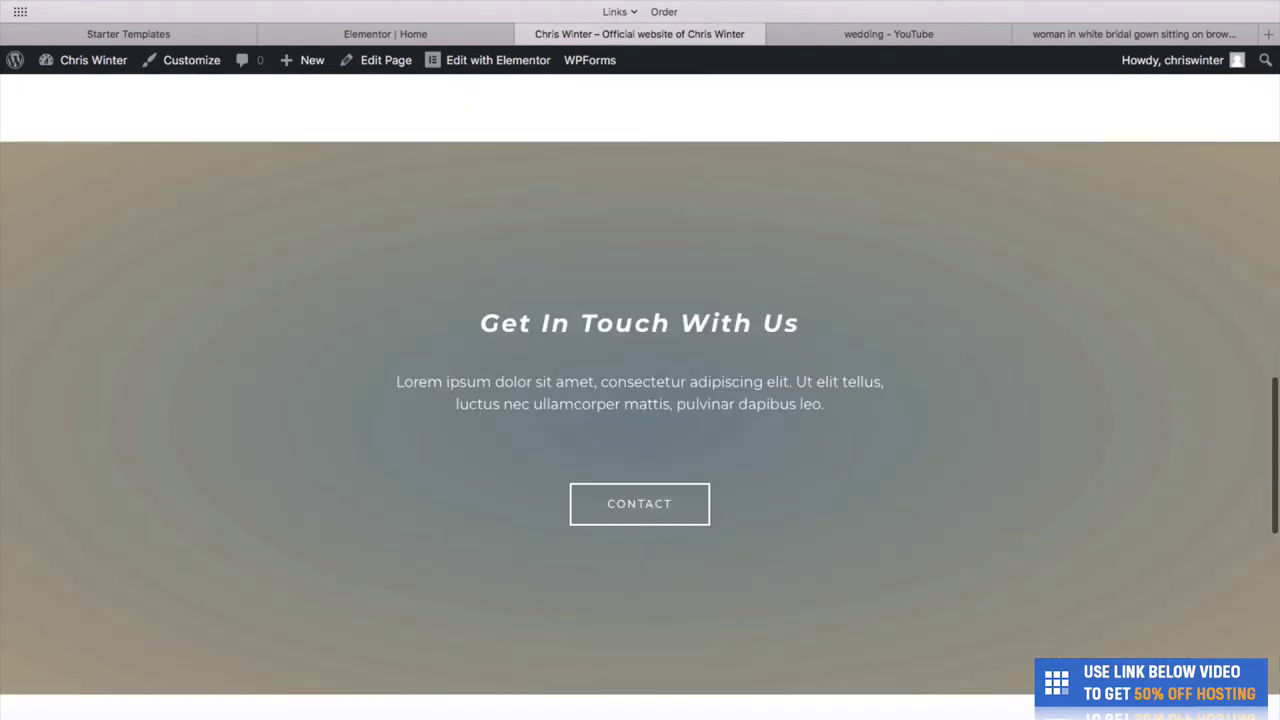
scroll(828, 200, "up", 10)
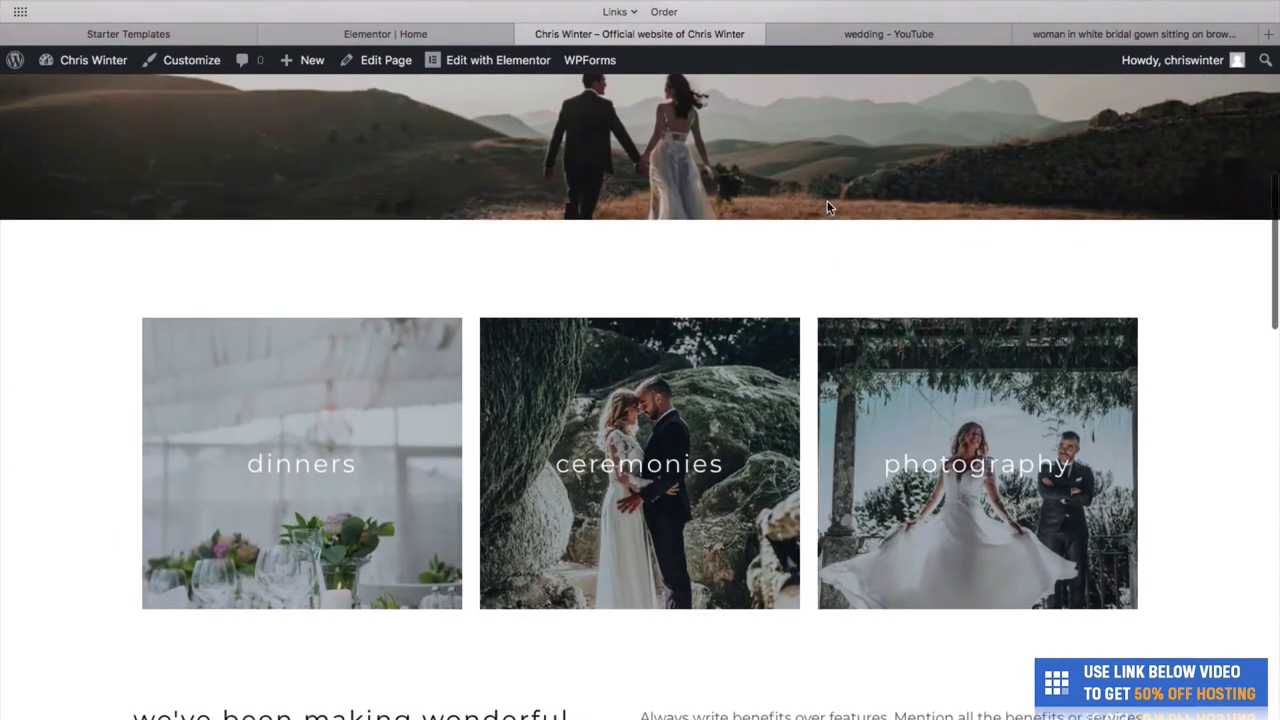
scroll(828, 207, "down", 5)
scroll(827, 207, "down", 5)
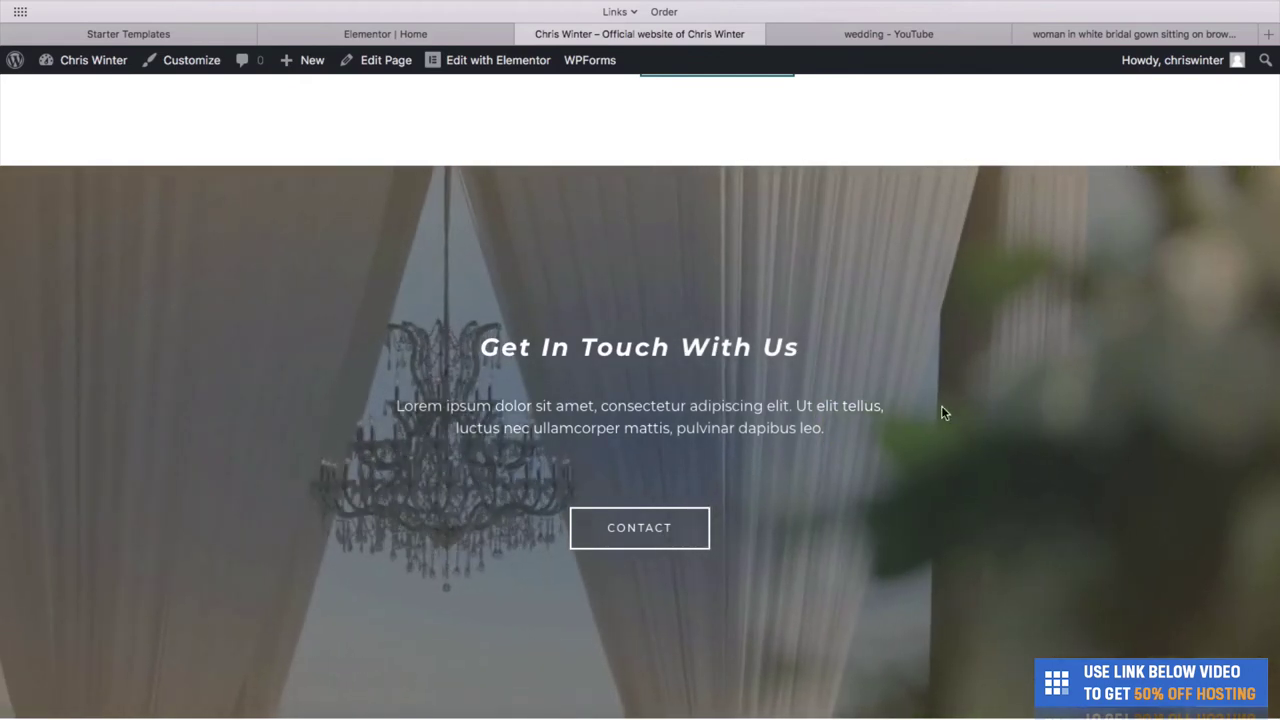
scroll(941, 412, "down", 2)
scroll(941, 412, "up", 2)
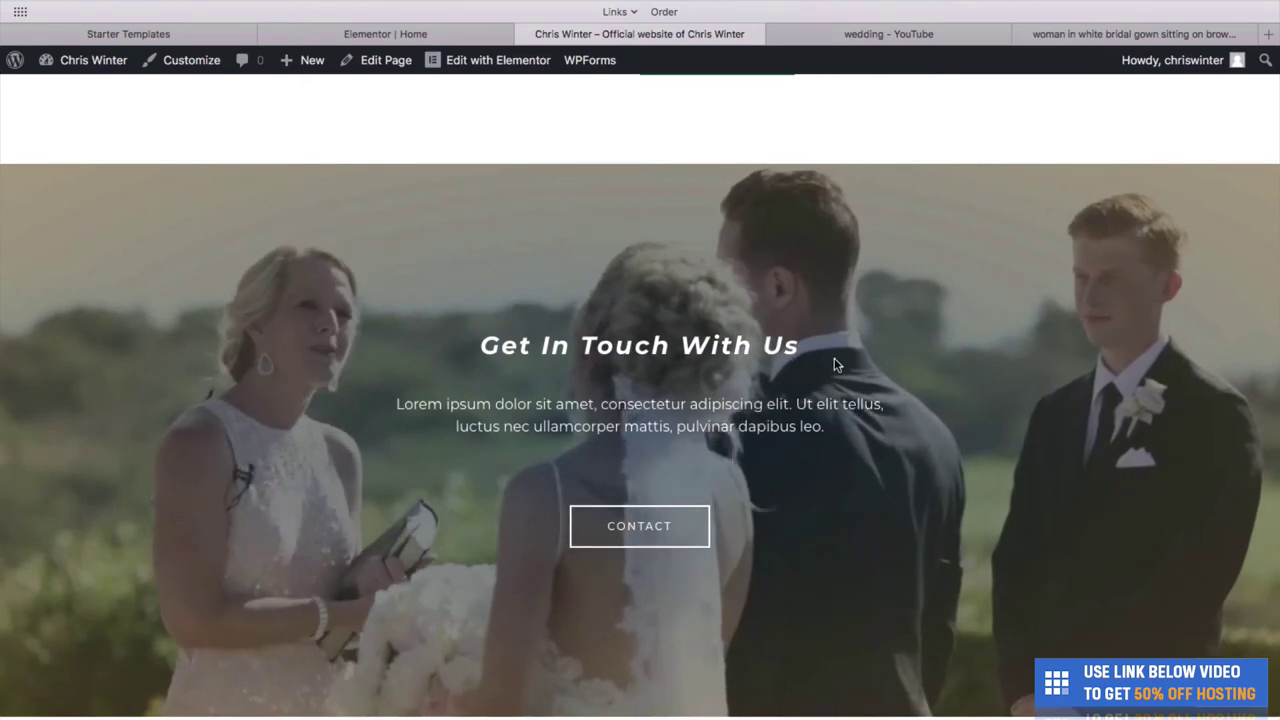
scroll(818, 382, "down", 4)
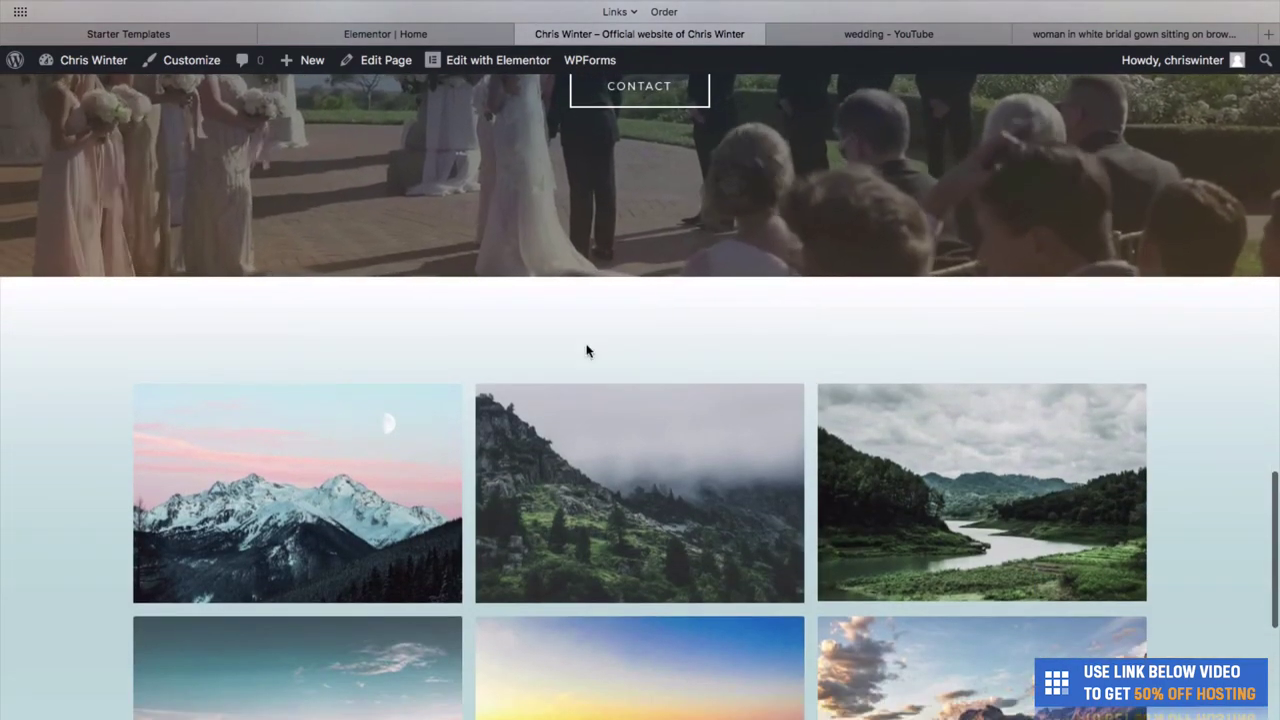
scroll(626, 314, "down", 5)
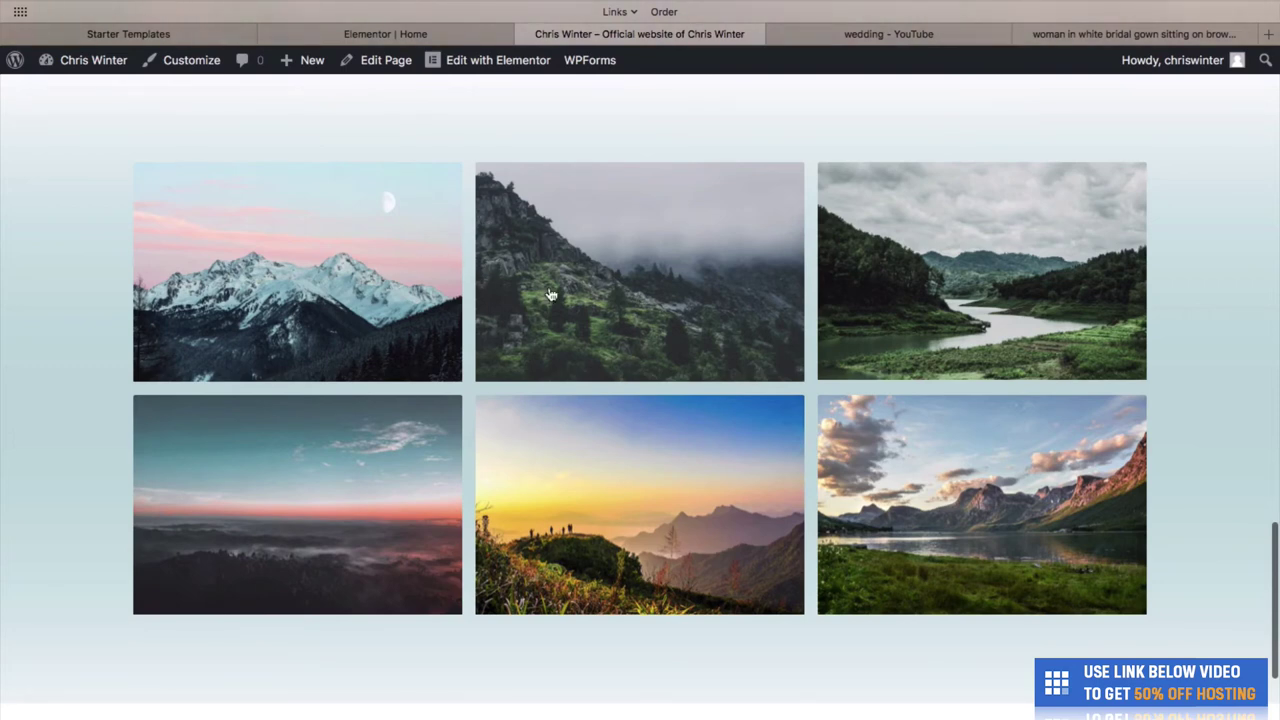
Step: Return to the Elementor editor and open the image selection of the basic gallery below the contact section for editing
left_click(490, 60)
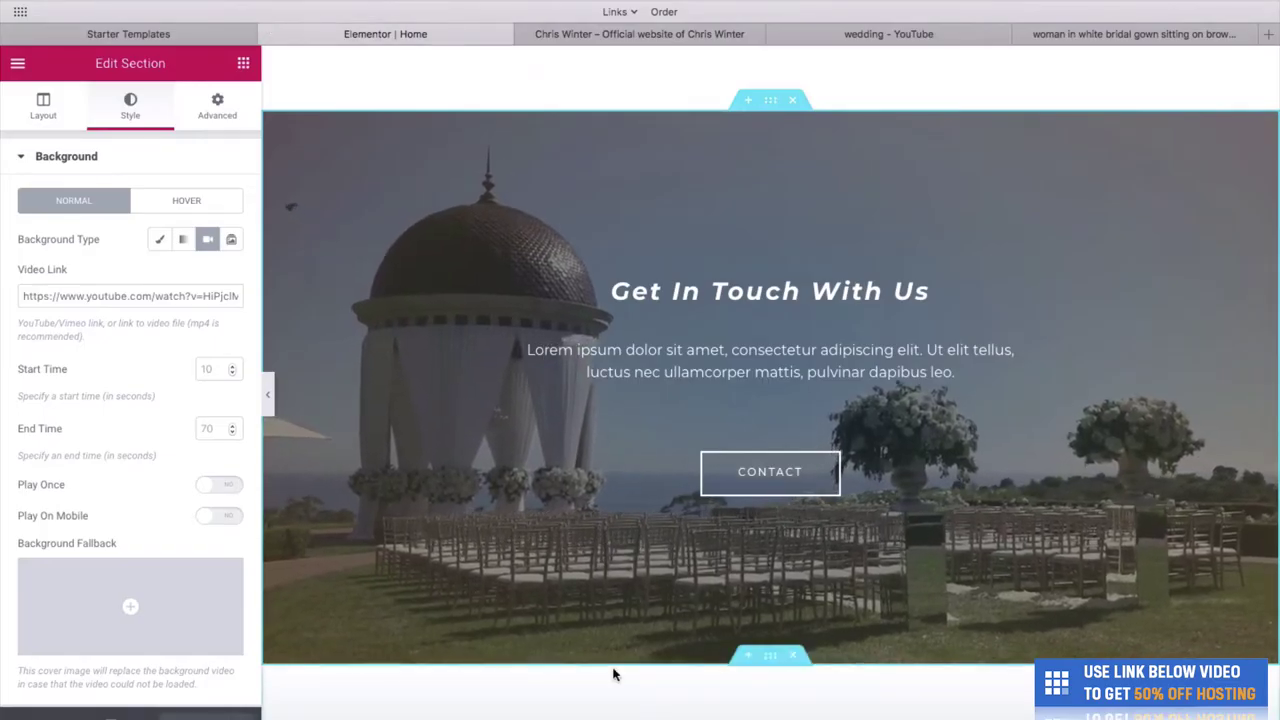
scroll(517, 383, "down", 8)
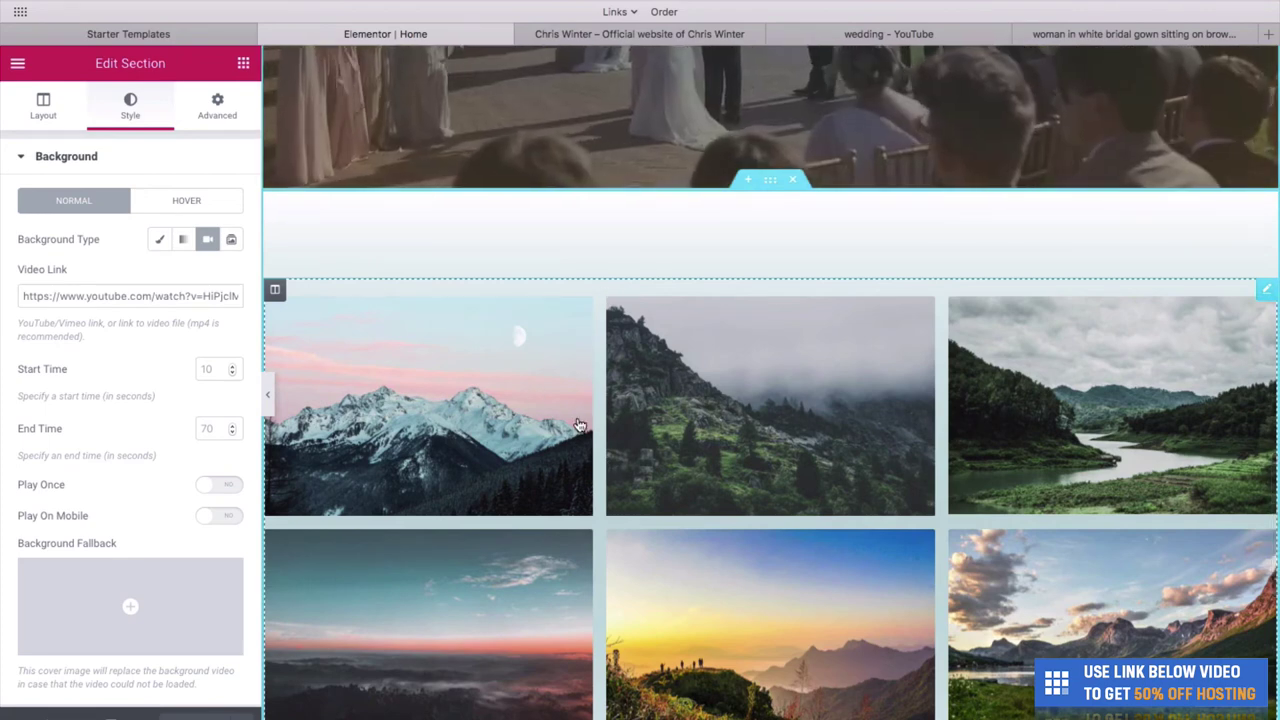
right_click(603, 298)
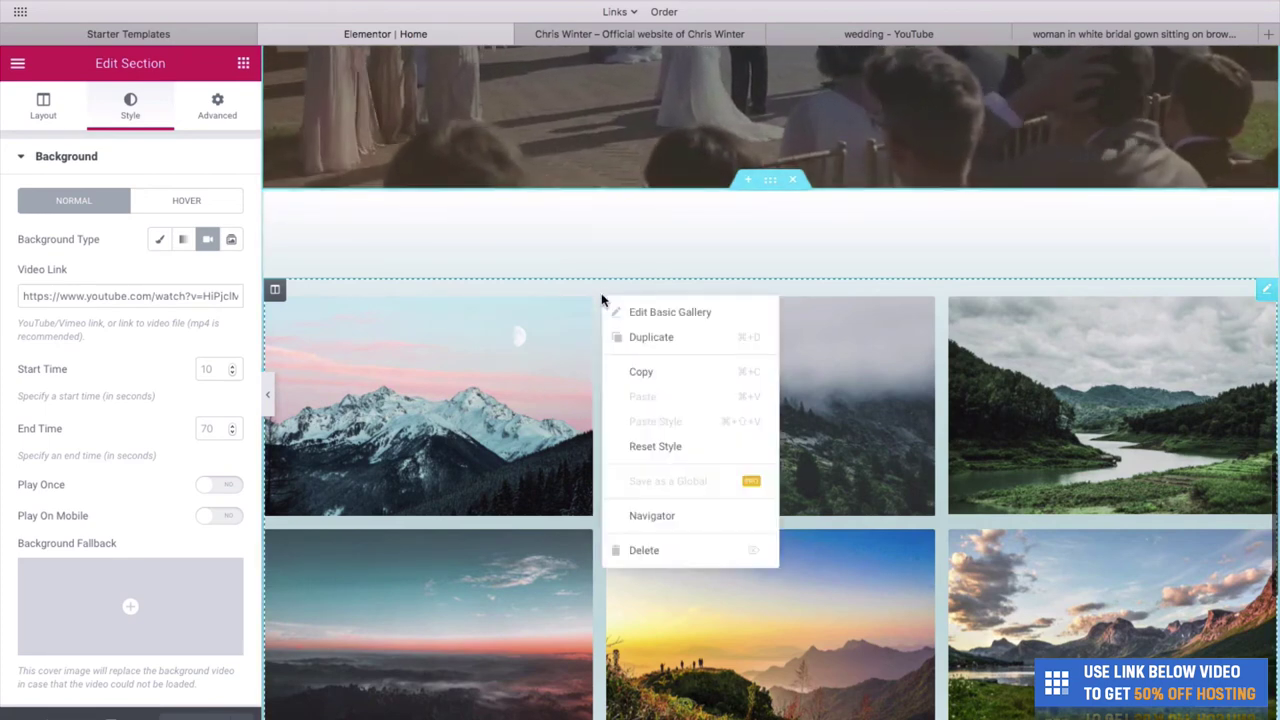
left_click(616, 312)
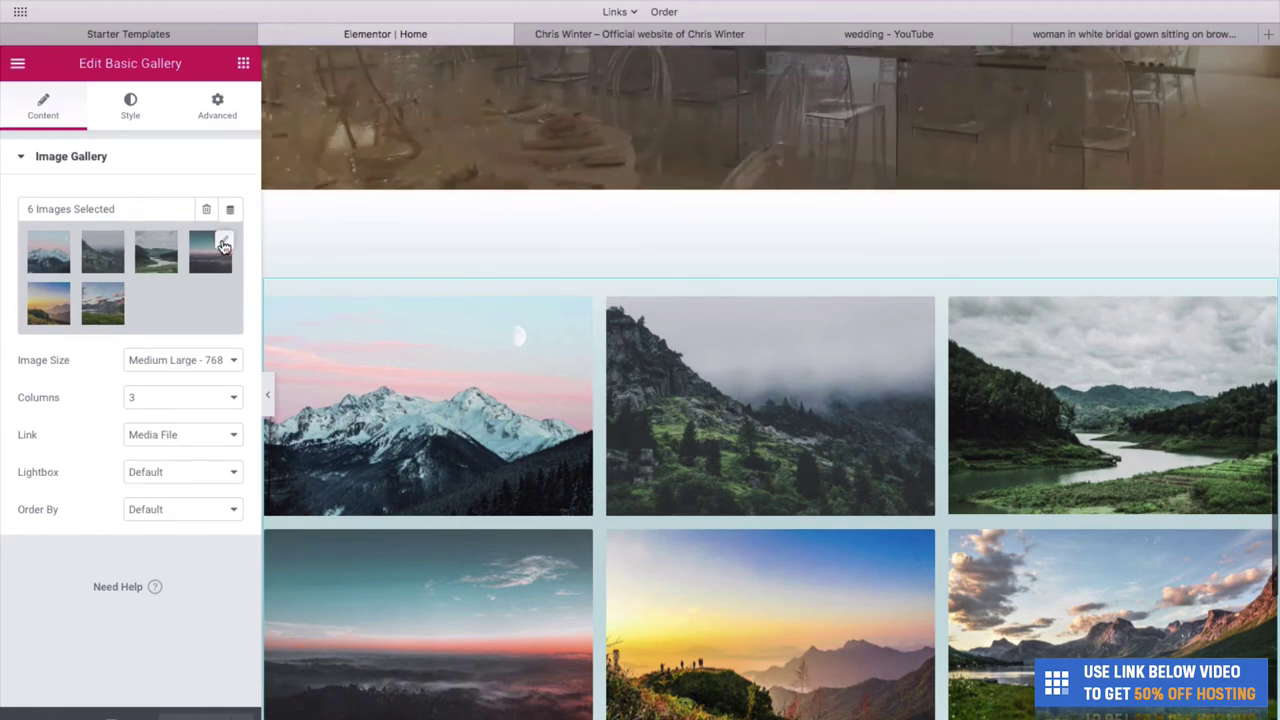
left_click(224, 244)
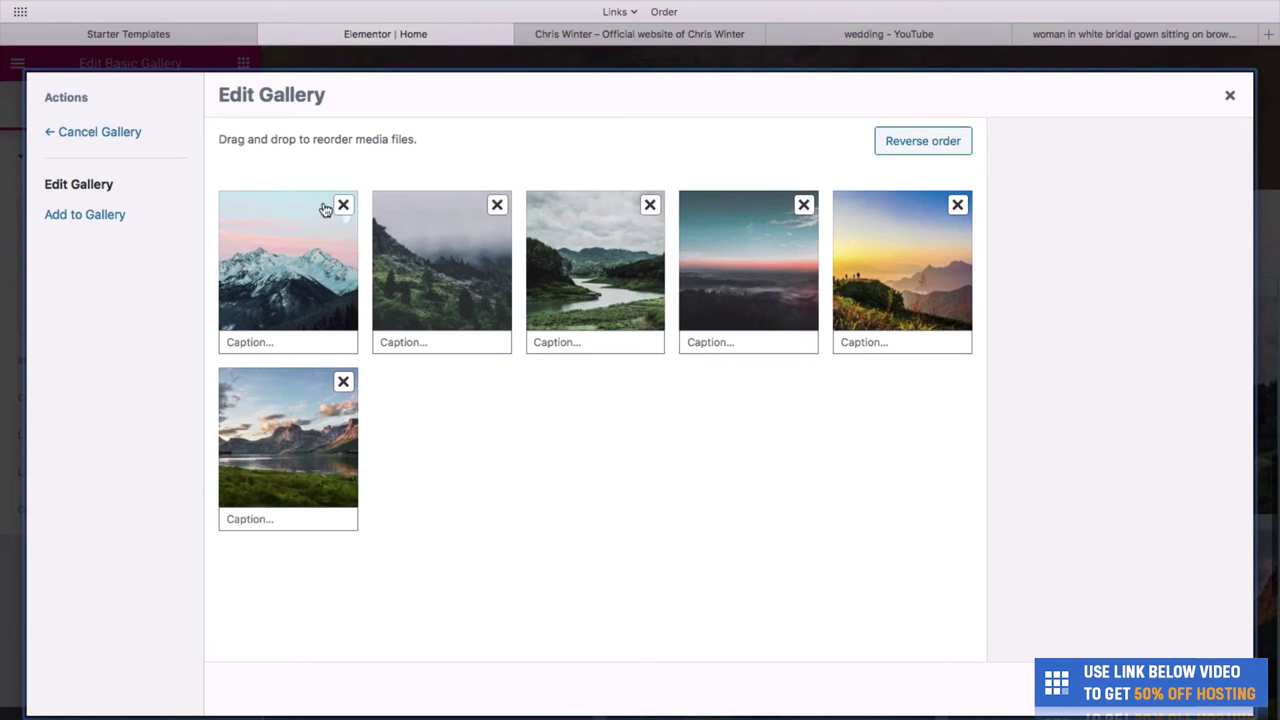
Step: Rearrange the snowy mountain, teal sunset and foggy mountain images within the gallery's order
left_click_drag(342, 208, 680, 244)
left_click_drag(796, 282, 429, 268)
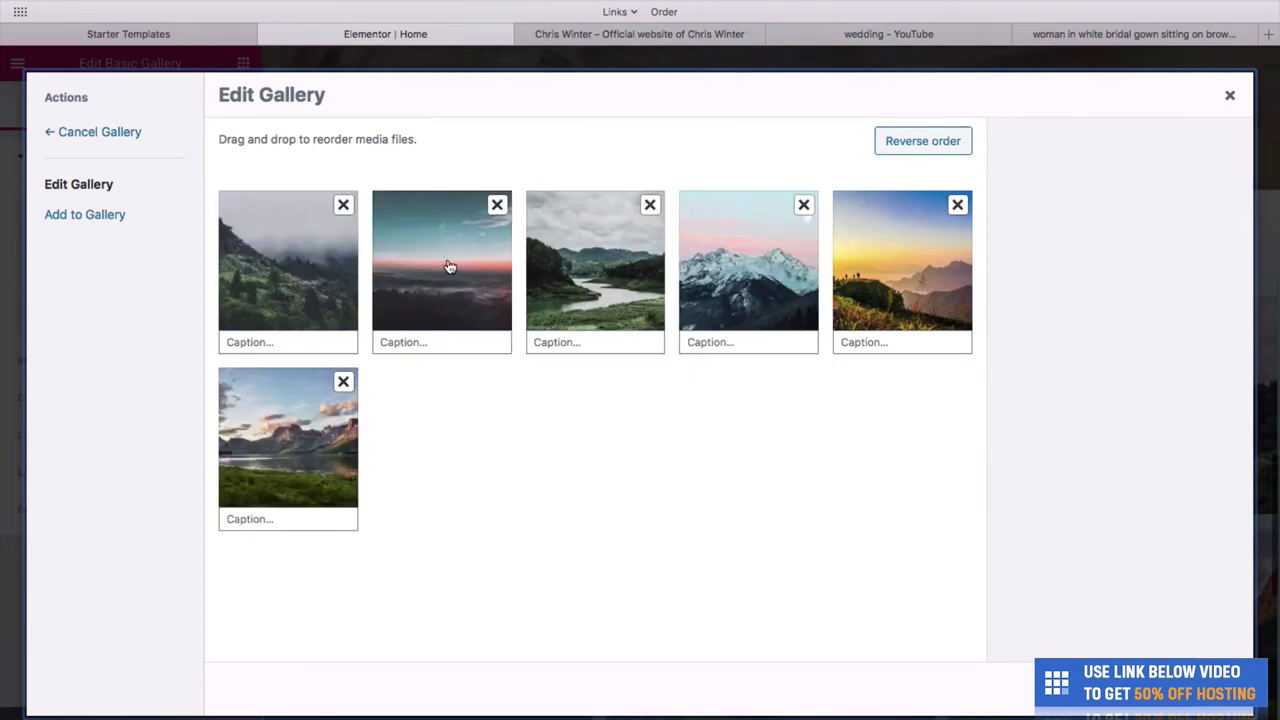
left_click_drag(306, 289, 808, 288)
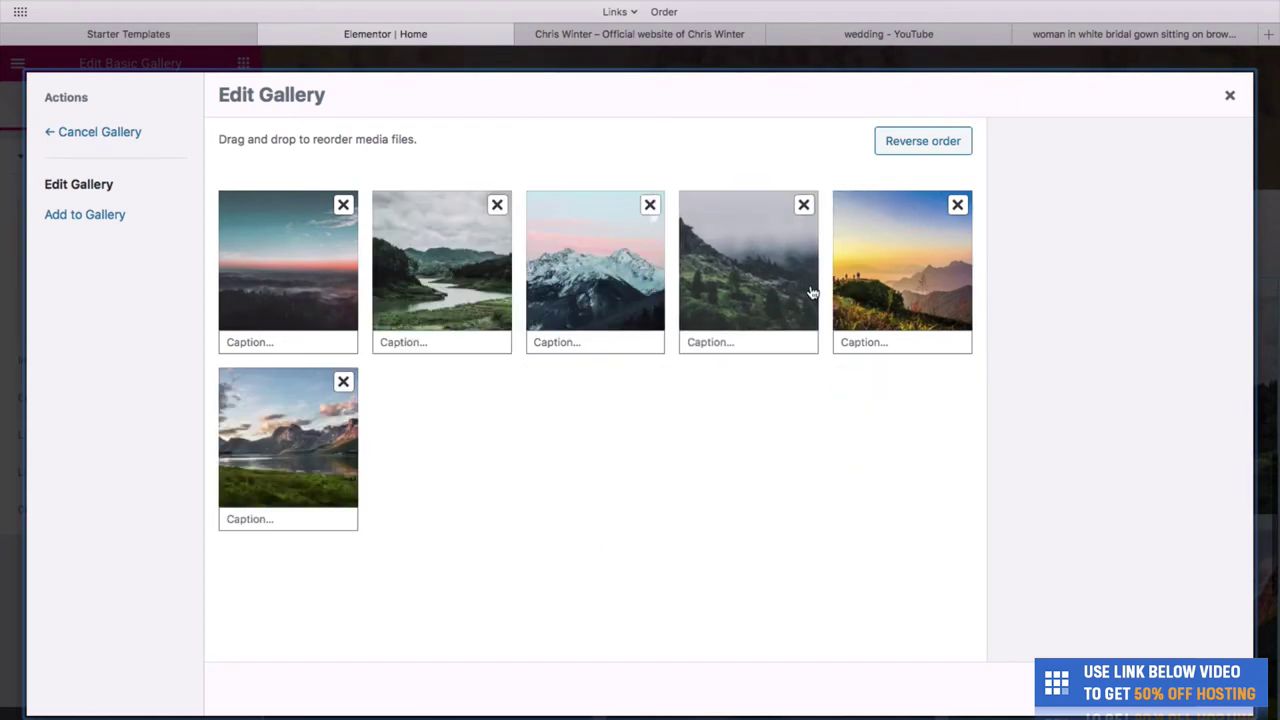
Step: Go to adding media to the gallery and narrow the browser window to open the Wedding folder beside it
left_click(117, 224)
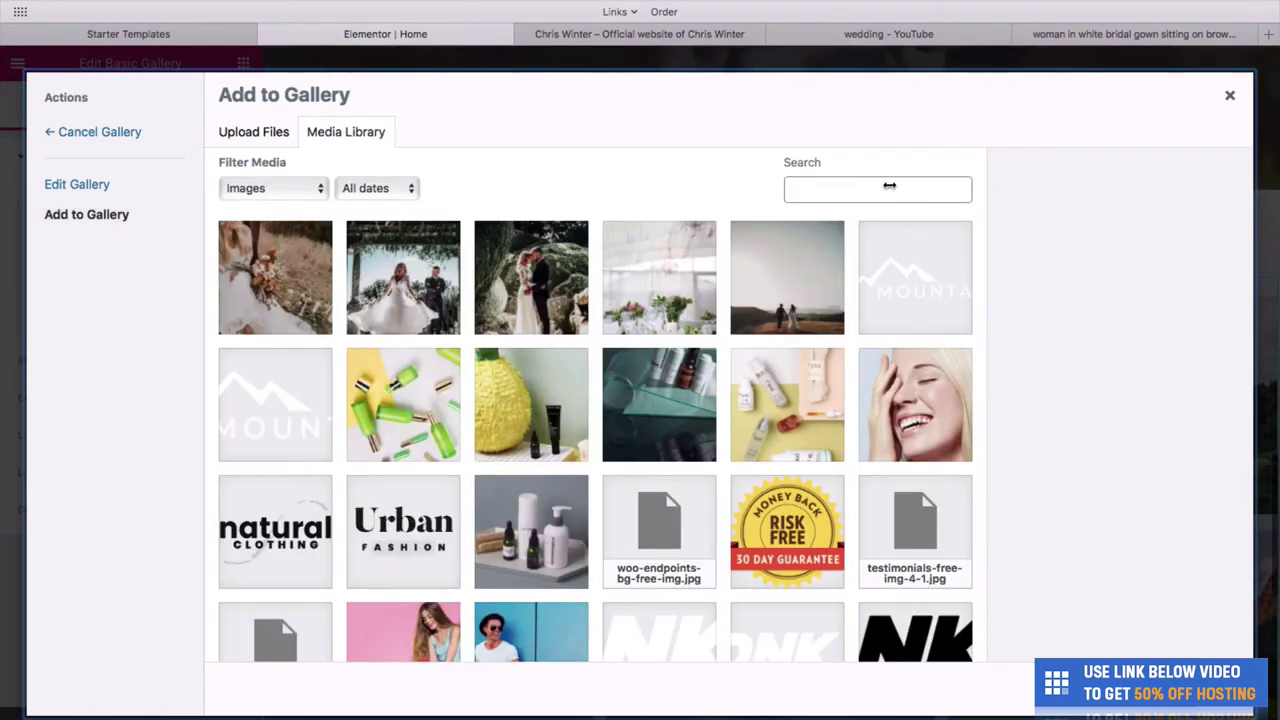
left_click_drag(1276, 213, 864, 213)
left_click(1025, 306)
left_click(1112, 363)
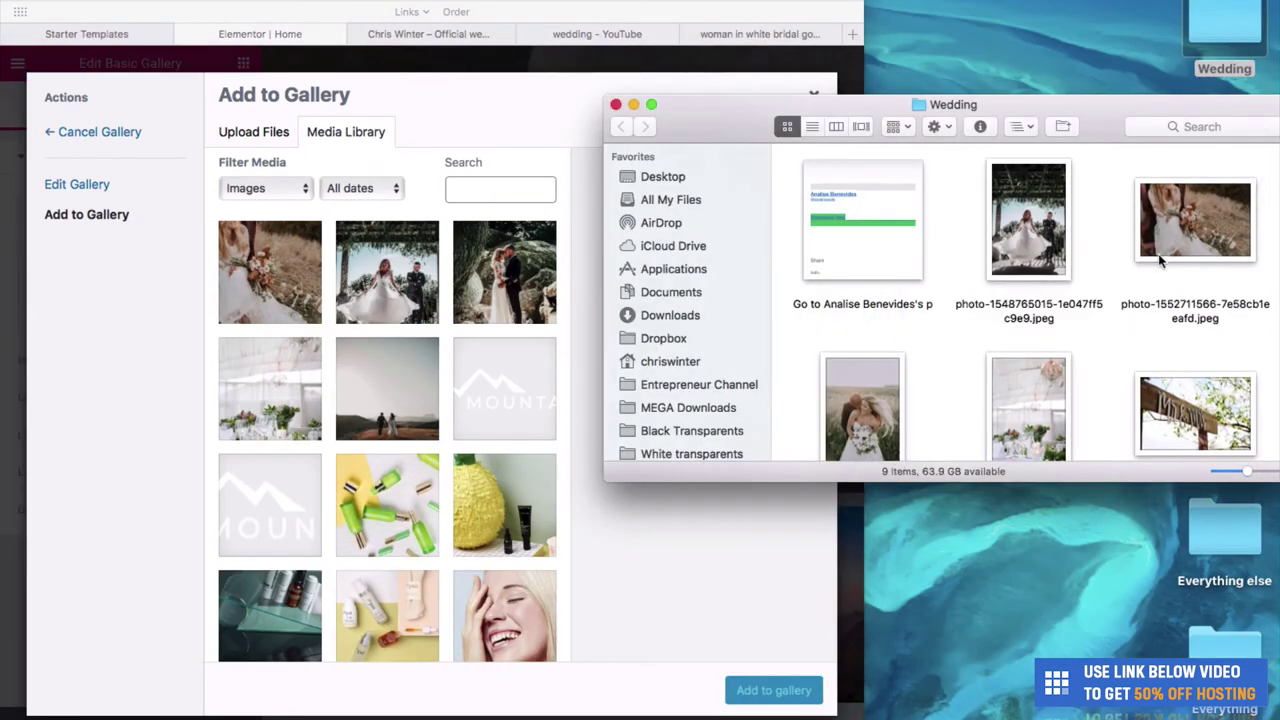
Step: Upload the bride with bouquet, Mr & Mrs sign and couple on the hill photos from the Wedding folder to the media library
left_click(1176, 228)
scroll(1152, 395, "down", 1)
left_click(1150, 360, "super")
scroll(1140, 345, "down", 3)
left_click(1037, 405, "super")
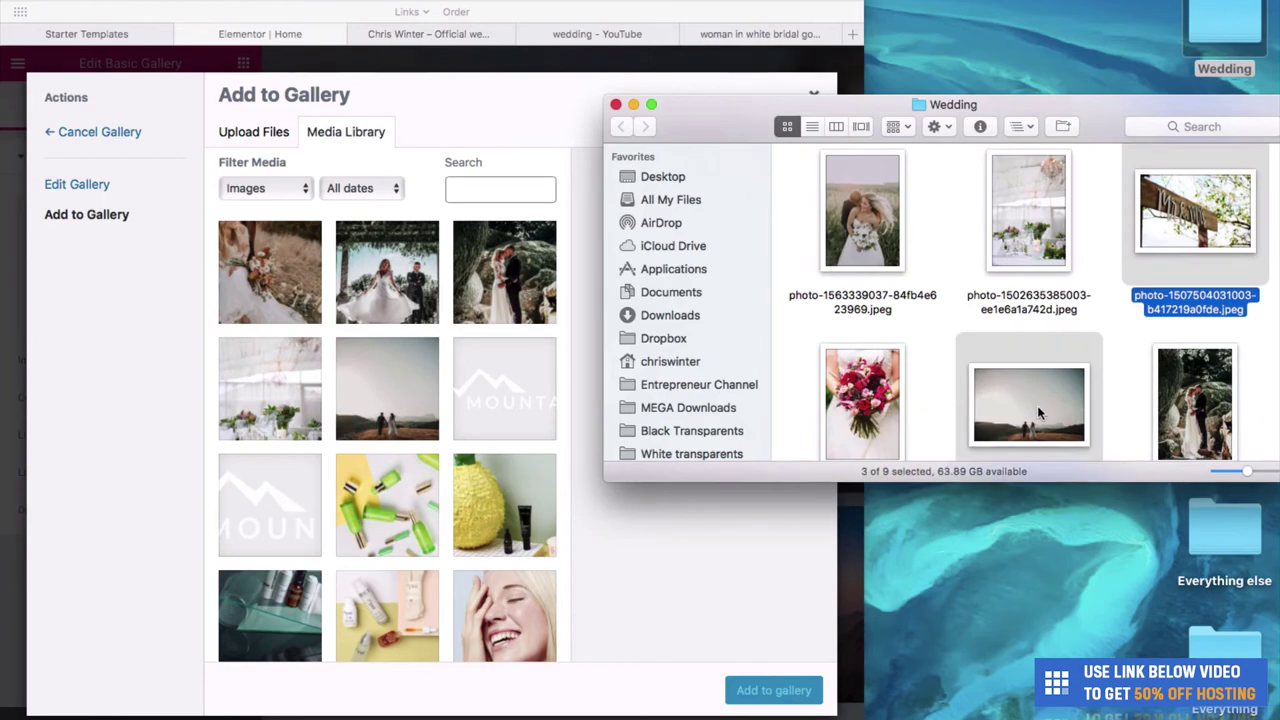
scroll(1037, 405, "down", 2)
left_click_drag(1033, 362, 385, 335)
left_click(436, 158)
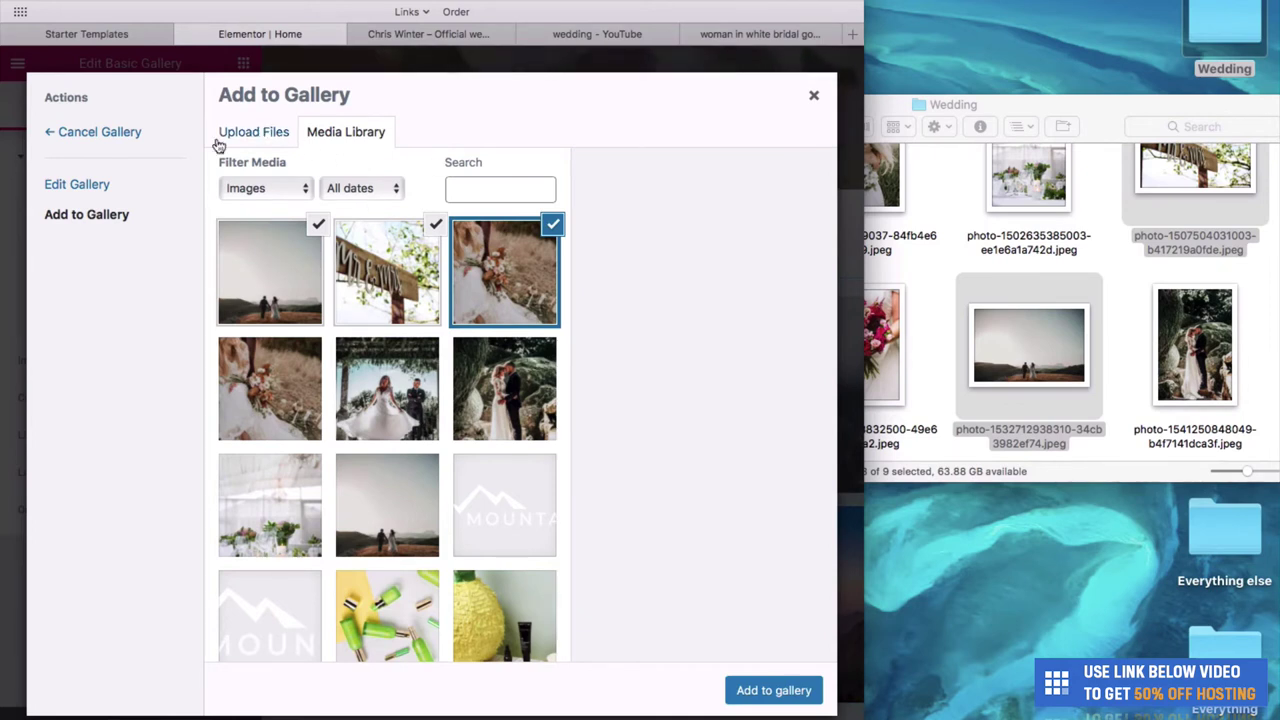
Step: Add the three newly uploaded wedding photos to the gallery and restore the browser window to full width
left_click(134, 189)
scroll(455, 437, "down", 3)
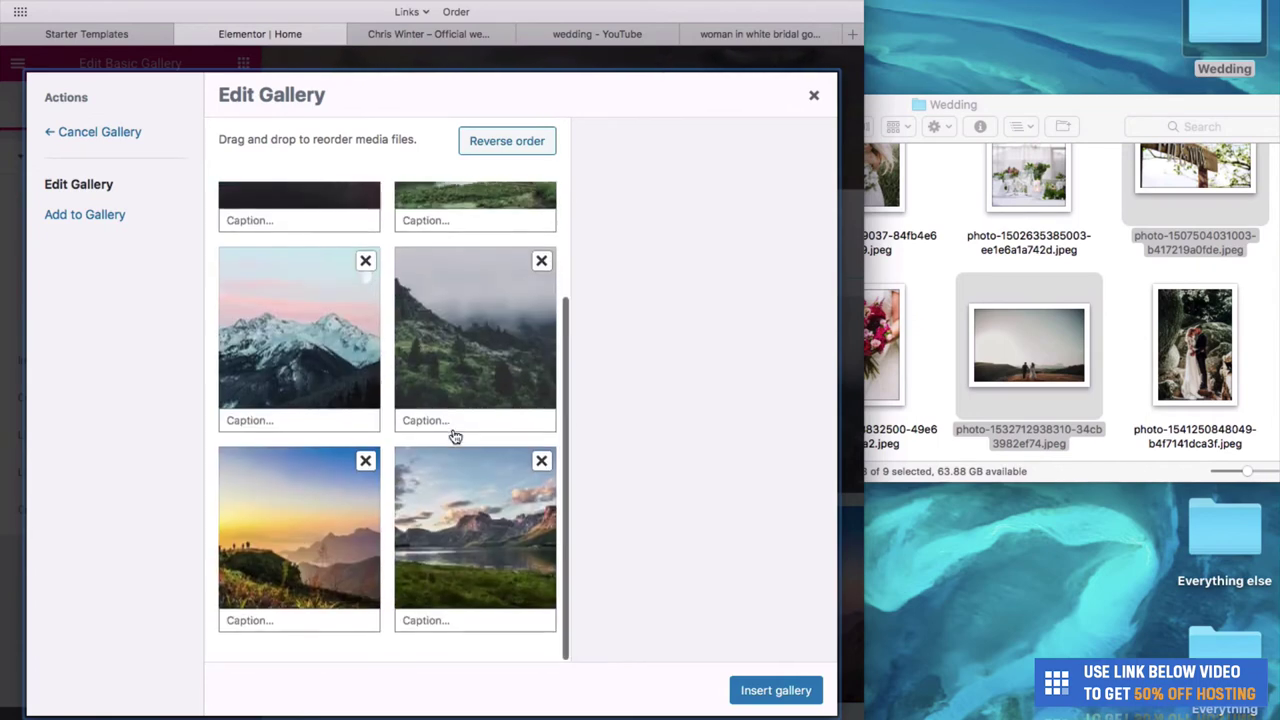
scroll(455, 437, "up", 3)
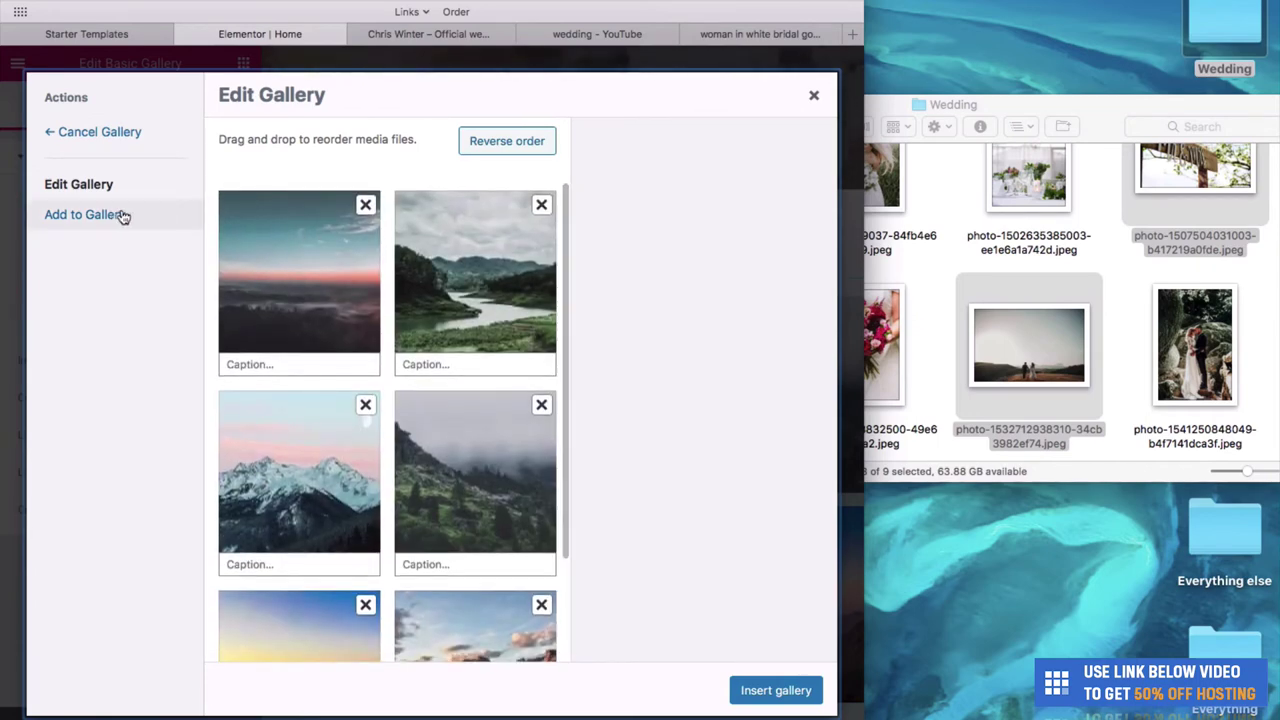
left_click(86, 214)
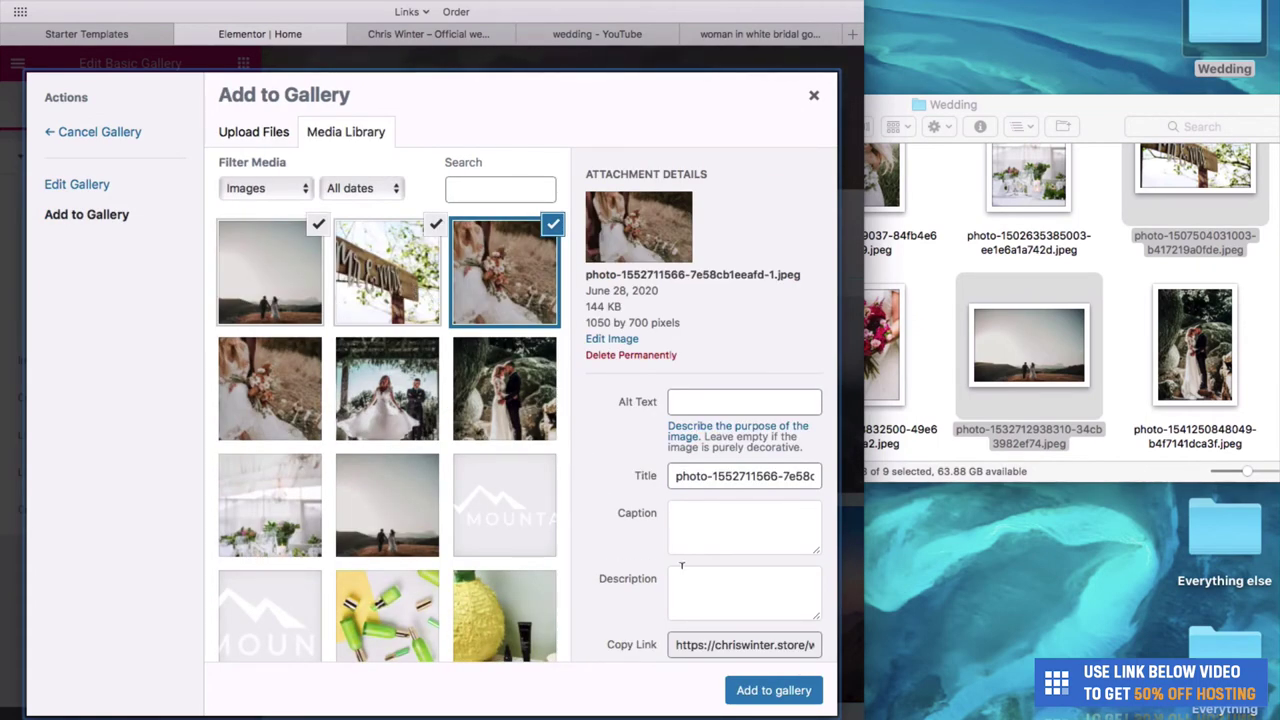
left_click(744, 694)
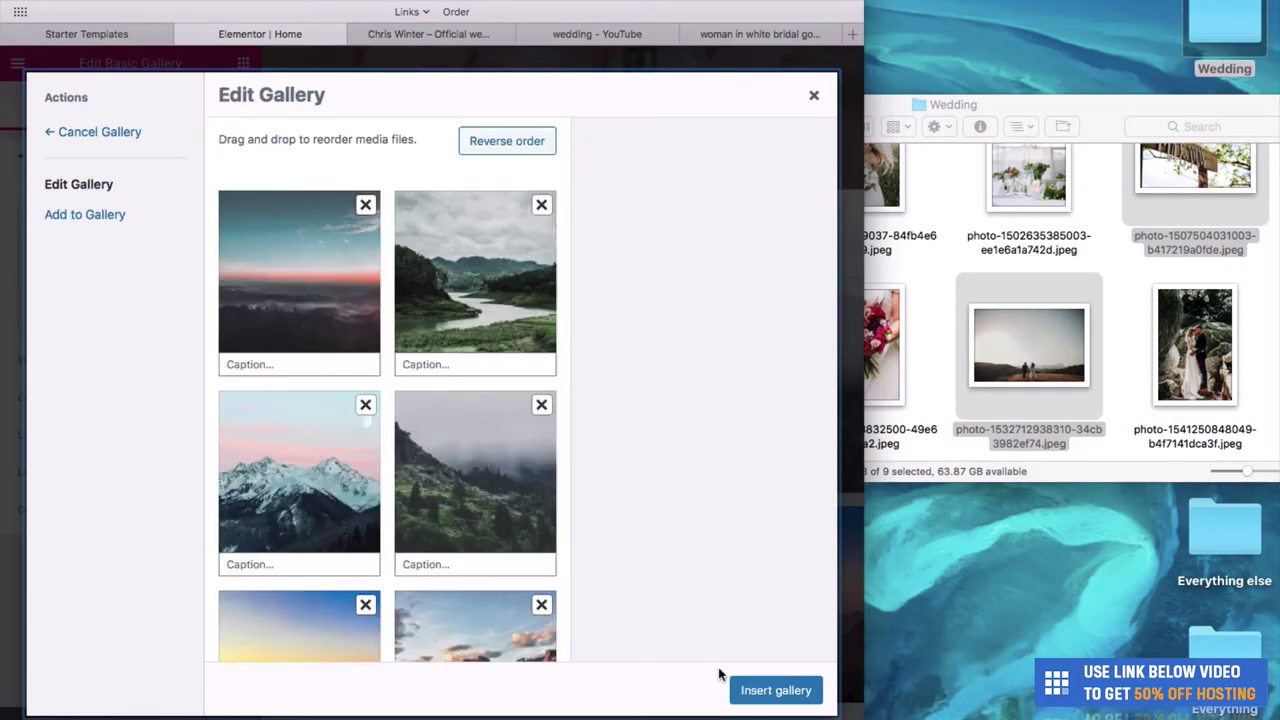
scroll(464, 460, "down", 5)
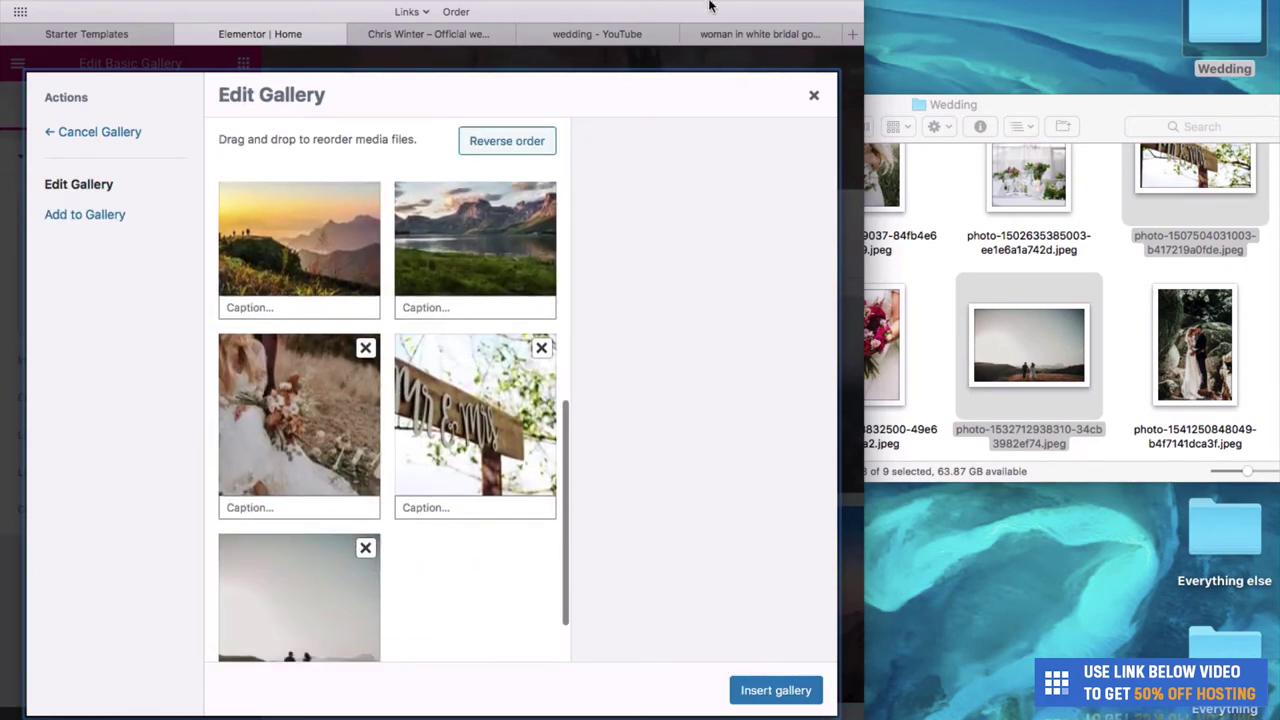
double_click(709, 6)
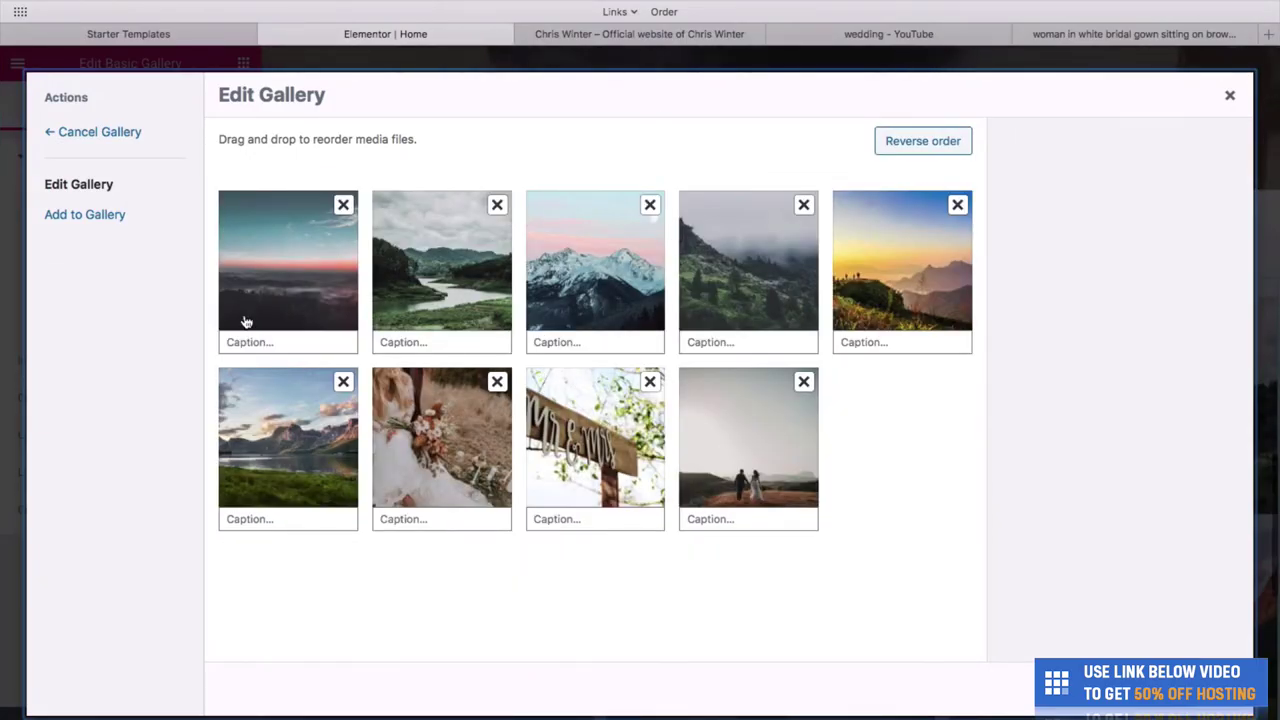
Step: Remove the teal sunset, river valley and snowy mountain images from the gallery
left_click(343, 207)
left_click(343, 207)
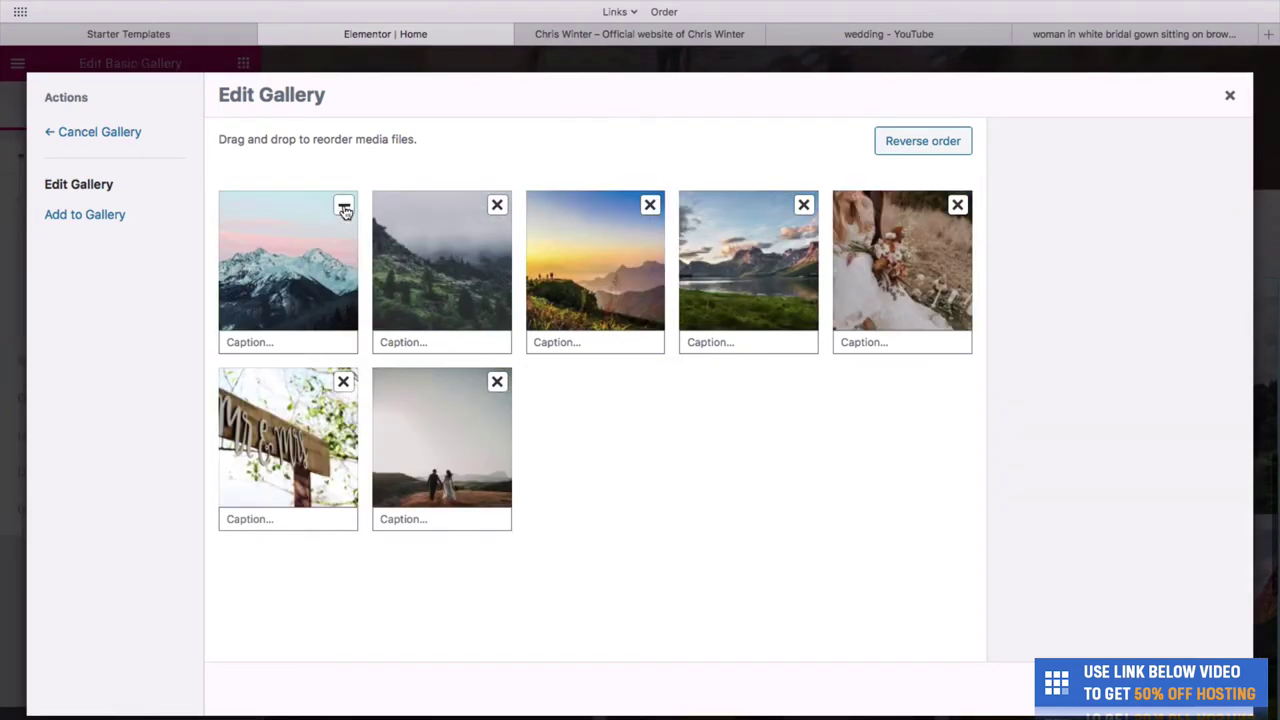
left_click(343, 207)
Step: Order the bouquet, couple and Mr & Mrs sign photos first in the gallery and insert the updated gallery into the page
left_click_drag(748, 260, 330, 255)
left_click_drag(340, 443, 394, 271)
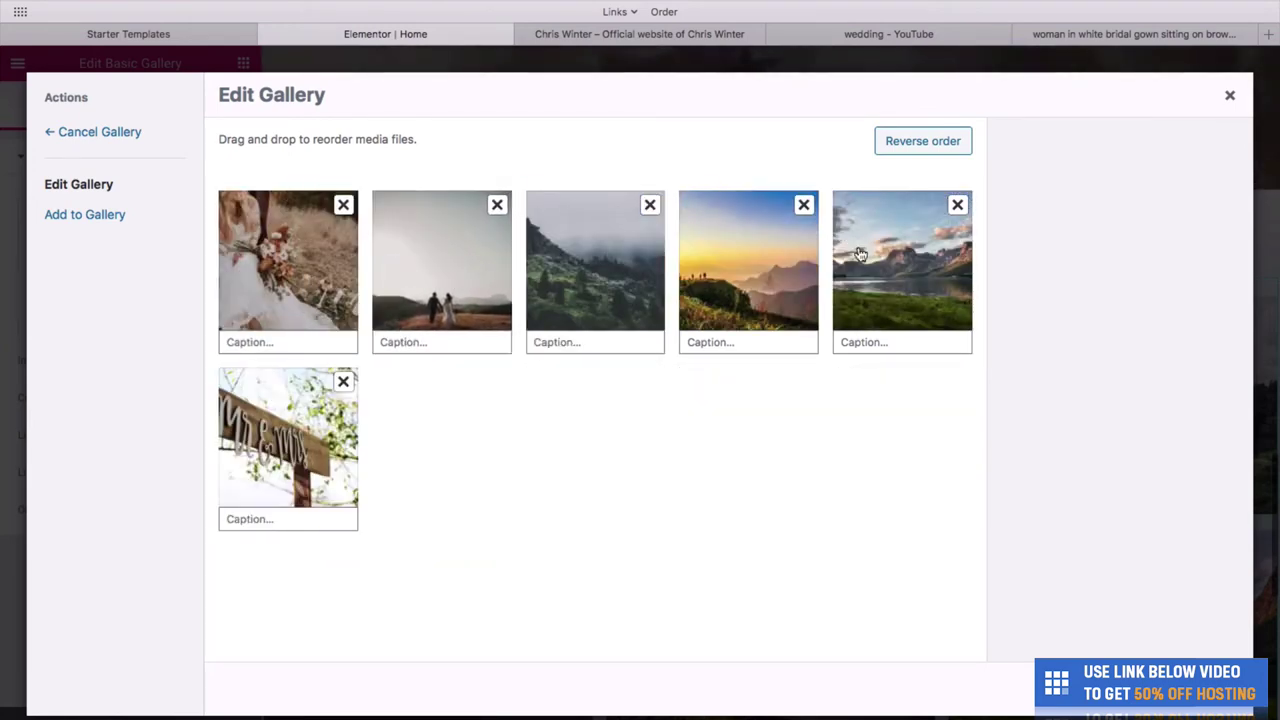
left_click_drag(308, 462, 556, 272)
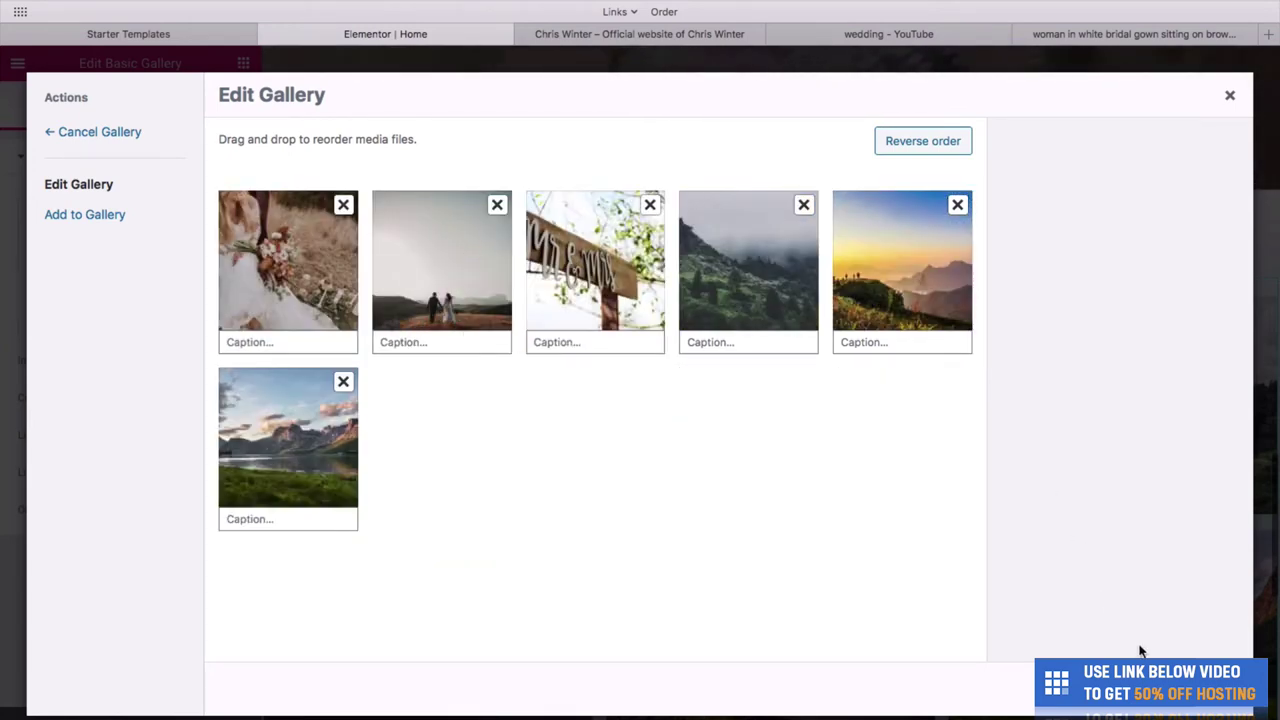
left_click(1195, 688)
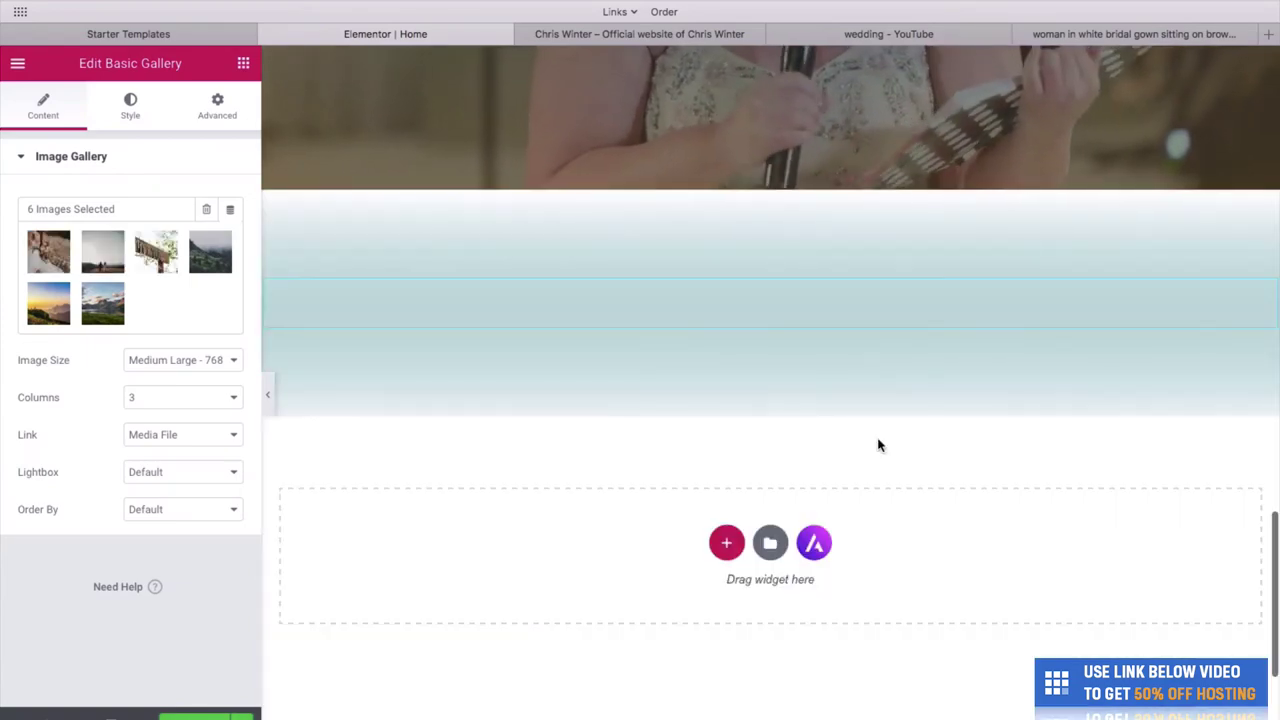
Step: Set the image gallery to 2 columns and save the page
scroll(777, 340, "down", 1)
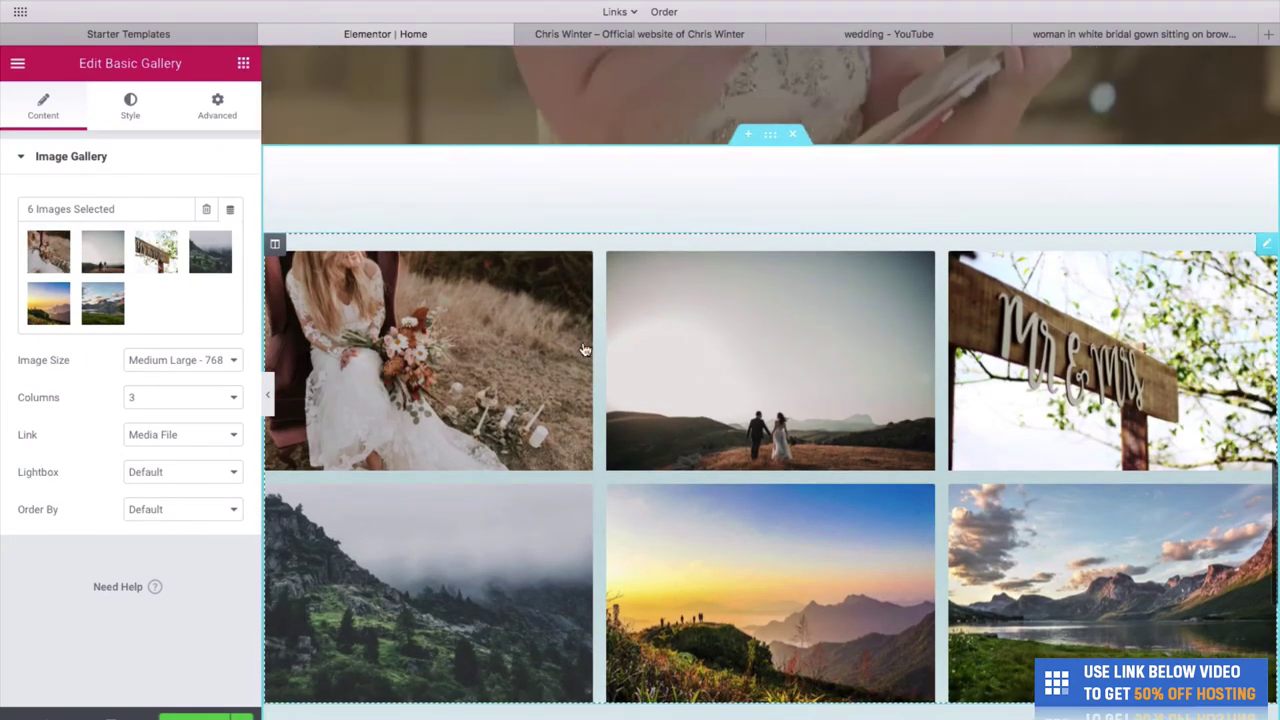
left_click(228, 409)
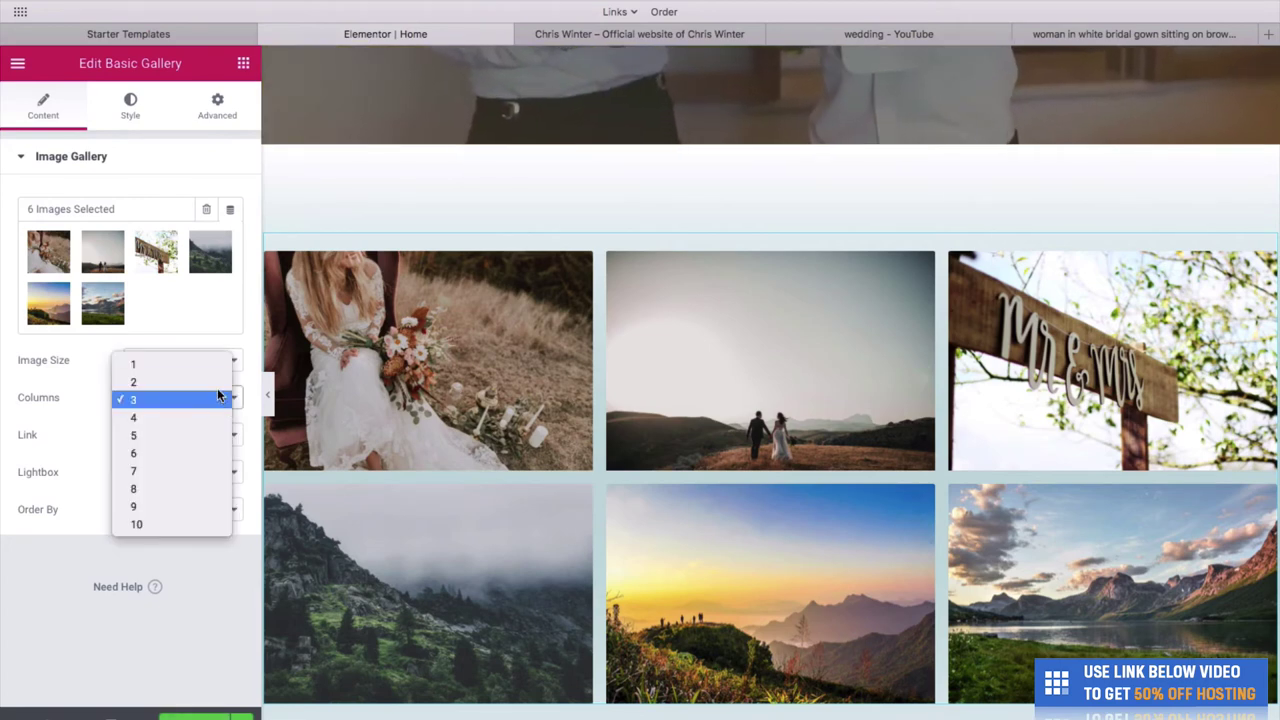
left_click(215, 383)
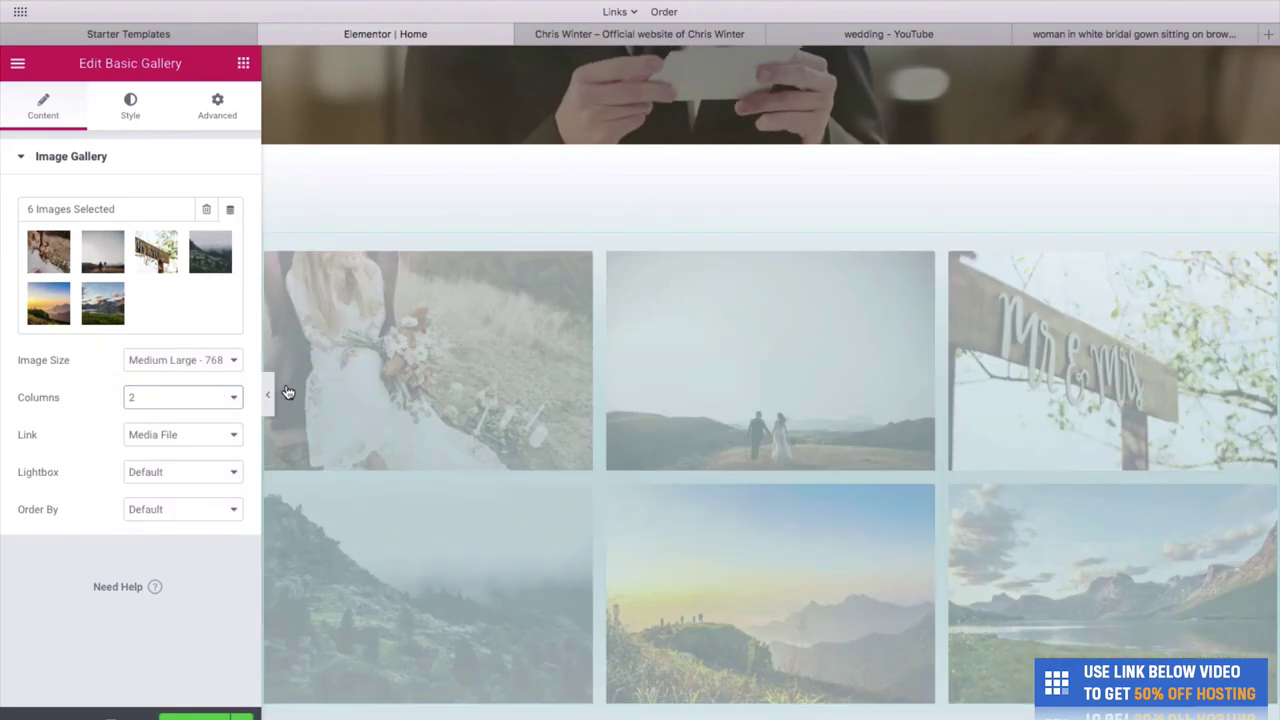
scroll(722, 462, "down", 1)
scroll(722, 462, "down", 3)
scroll(336, 475, "up", 3)
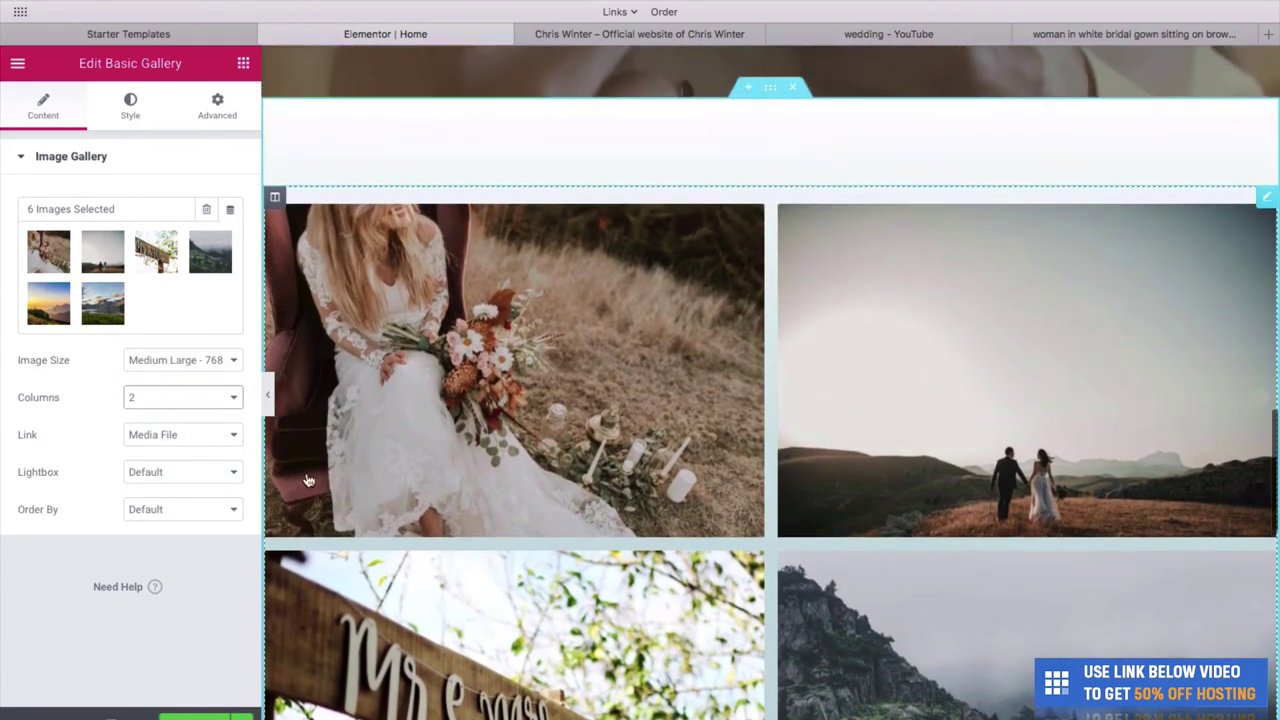
Step: Reload the live home page and check the two-column photo gallery below the contact section
left_click(711, 34)
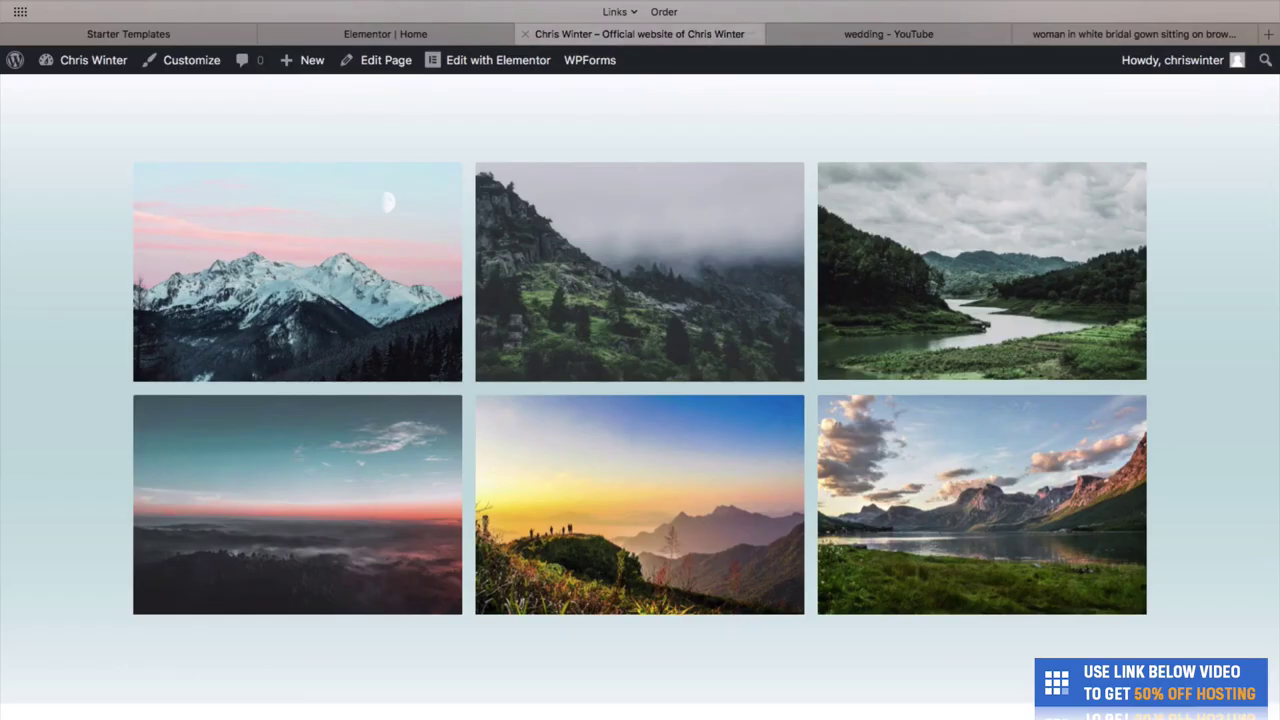
key("super+r")
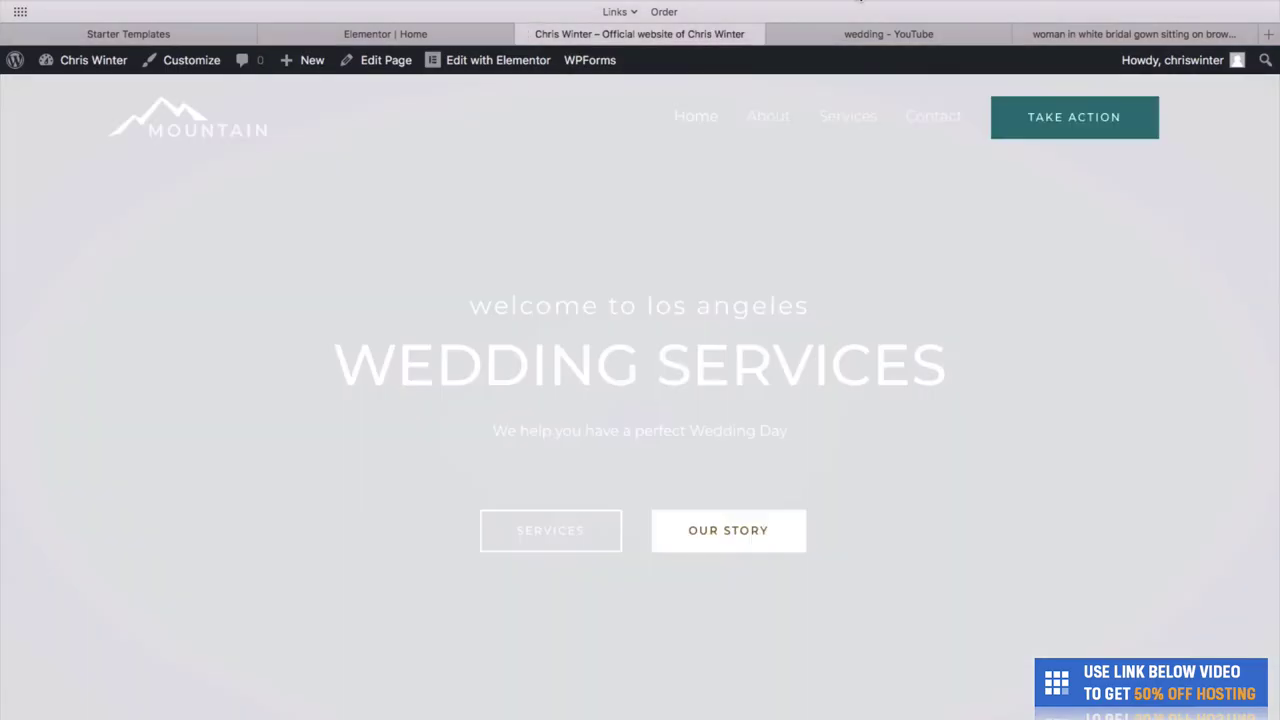
scroll(878, 422, "down", 3)
scroll(878, 422, "up", 3)
scroll(620, 451, "up", 2)
scroll(620, 451, "down", 8)
scroll(620, 451, "up", 3)
scroll(620, 451, "up", 4)
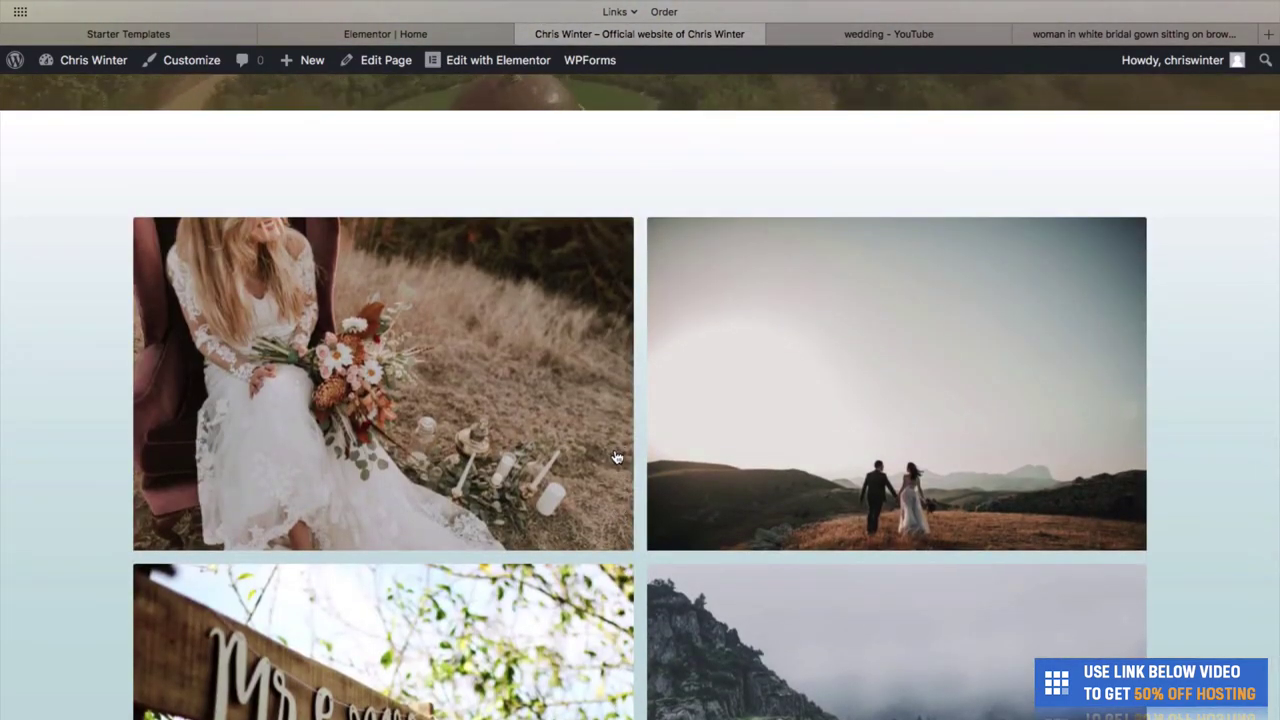
Step: Open the bride with bouquet photo in the live gallery's lightbox and browse forward and back through the images
left_click(586, 456)
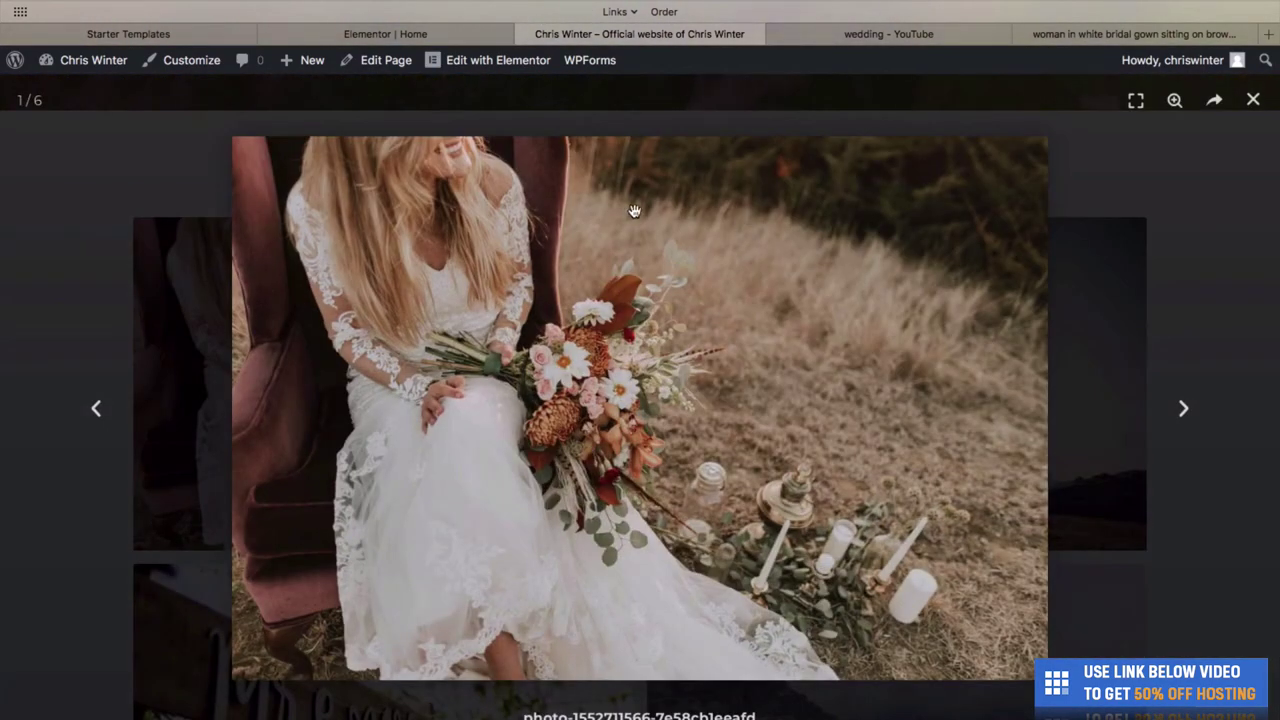
left_click(1184, 411)
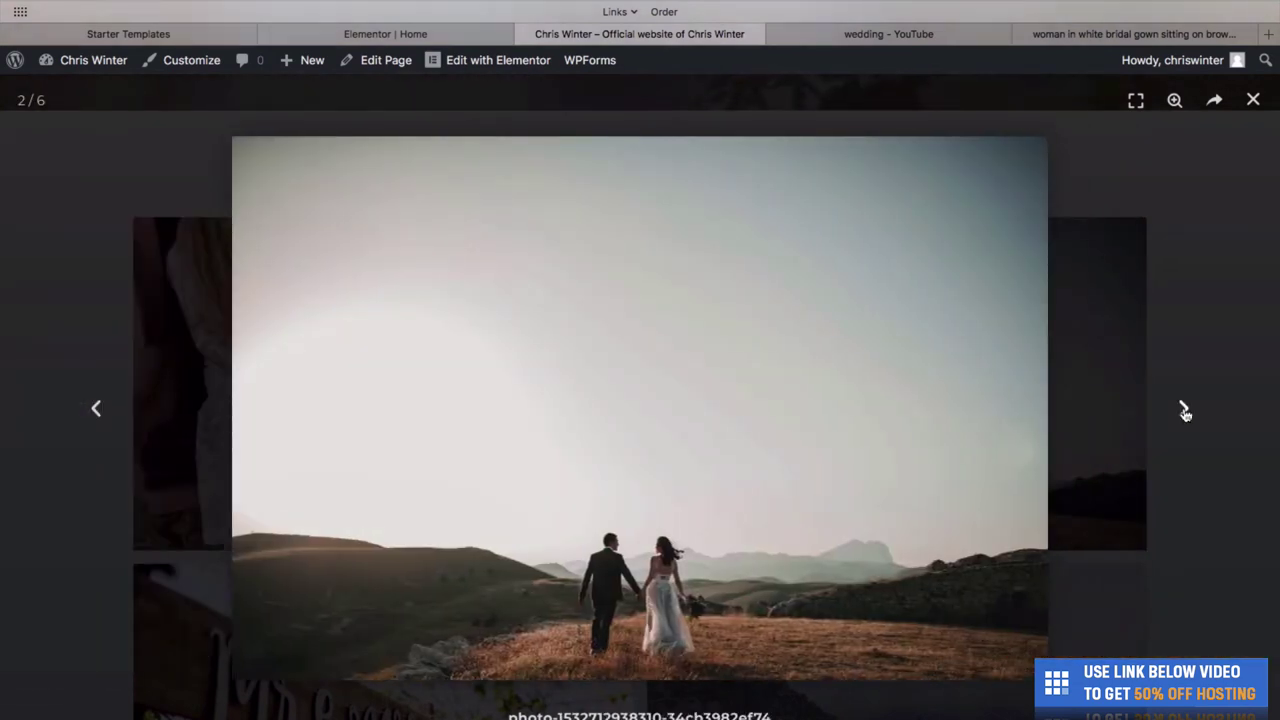
left_click(1184, 411)
left_click(95, 407)
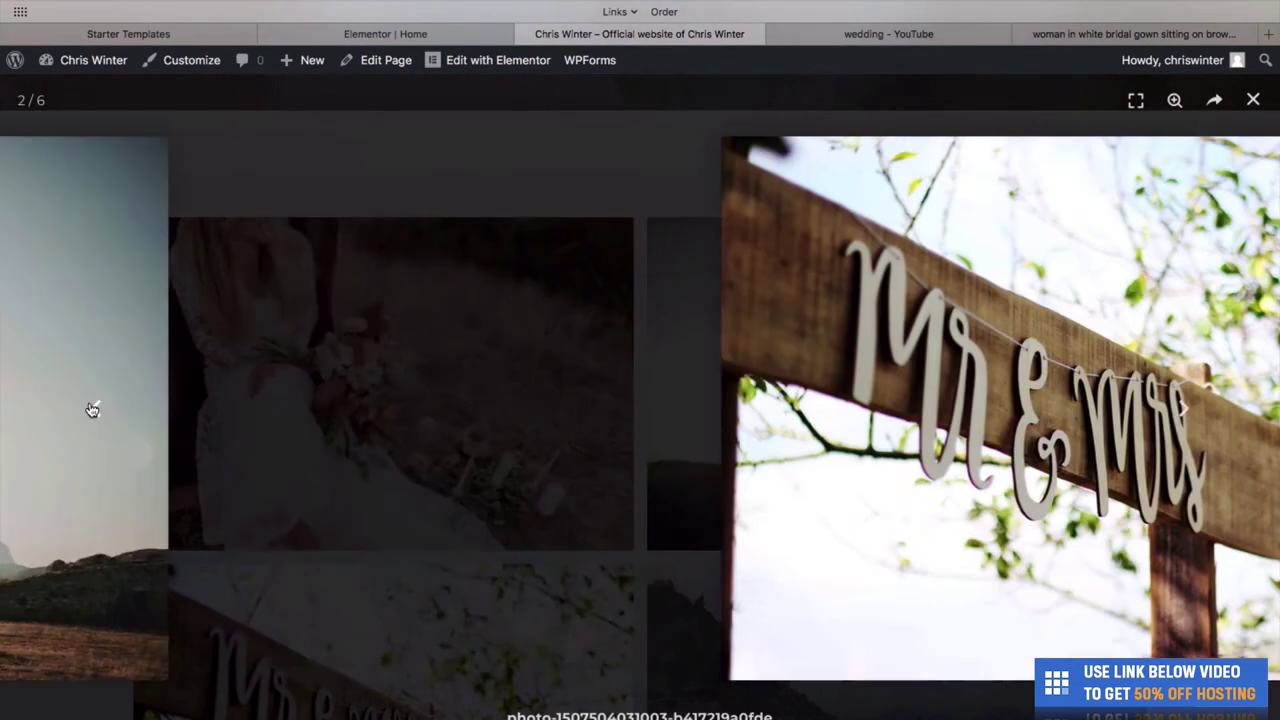
left_click(95, 407)
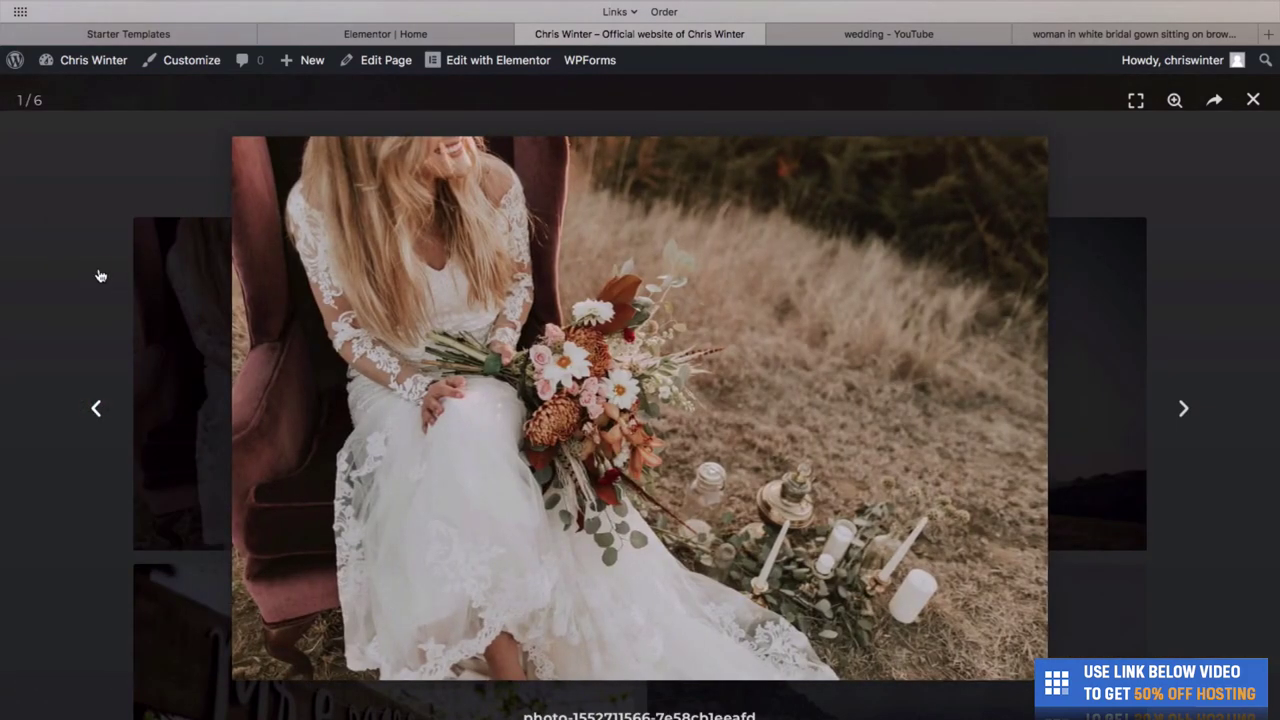
left_click(91, 270)
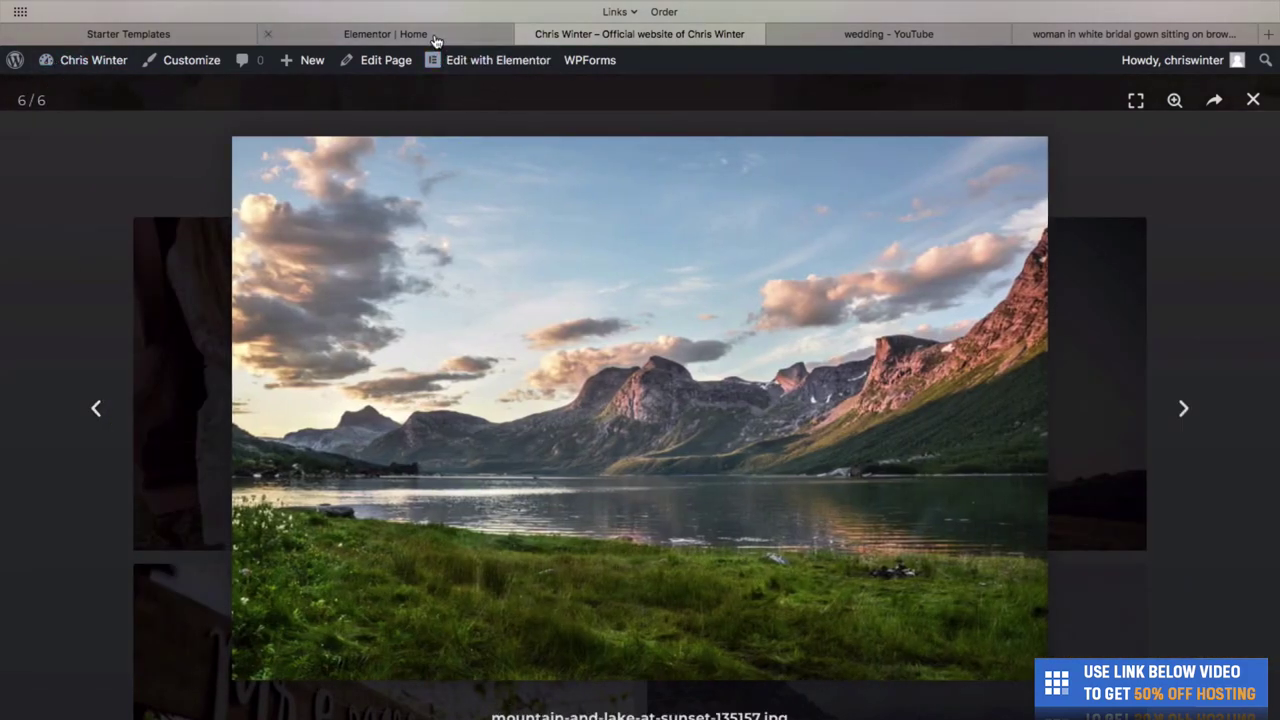
Step: Back in the Elementor home page editor, add a heading above the image gallery reading "Some of our Wedding photography"
left_click(435, 36)
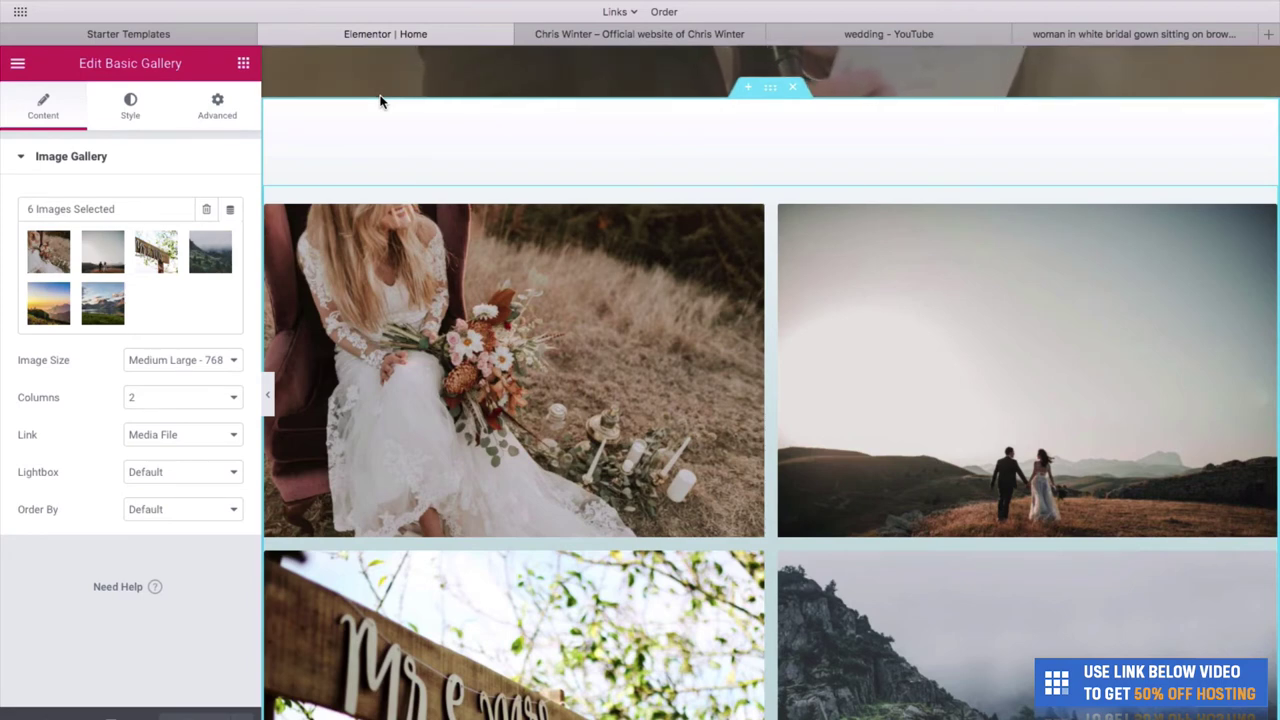
left_click(243, 64)
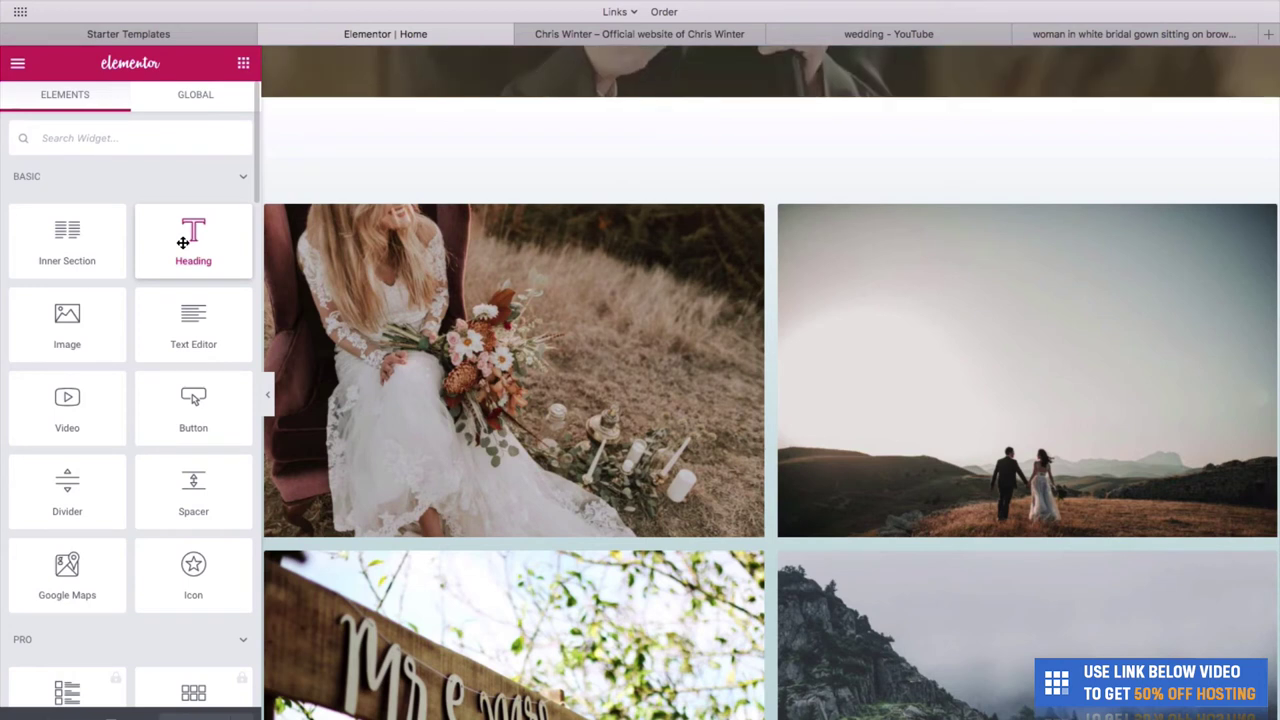
left_click_drag(183, 242, 650, 200)
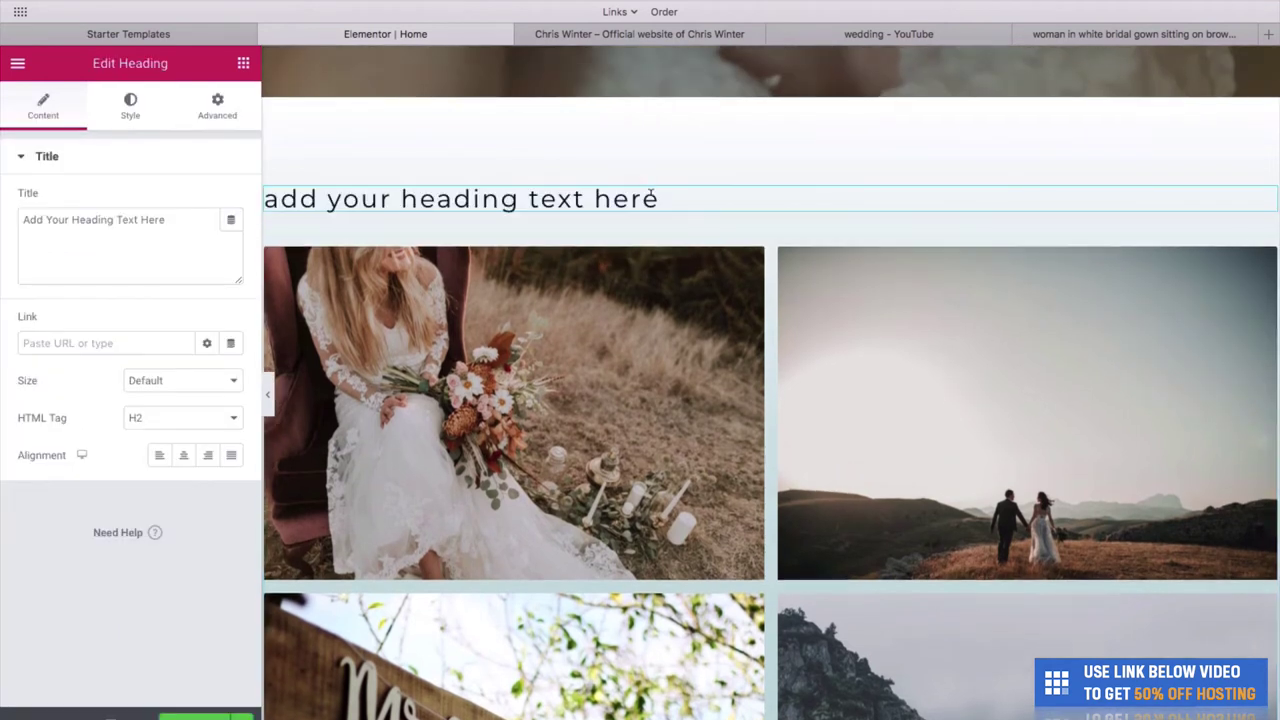
left_click(652, 197)
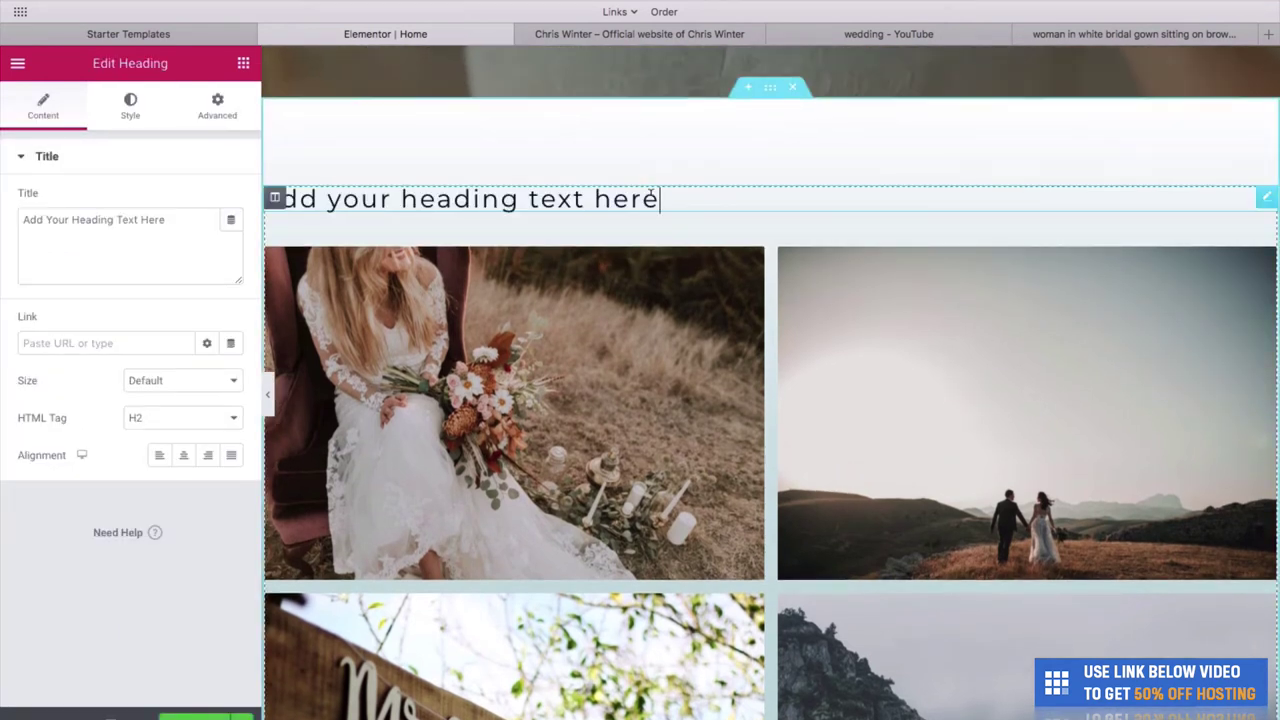
triple_click(651, 197)
type("S")
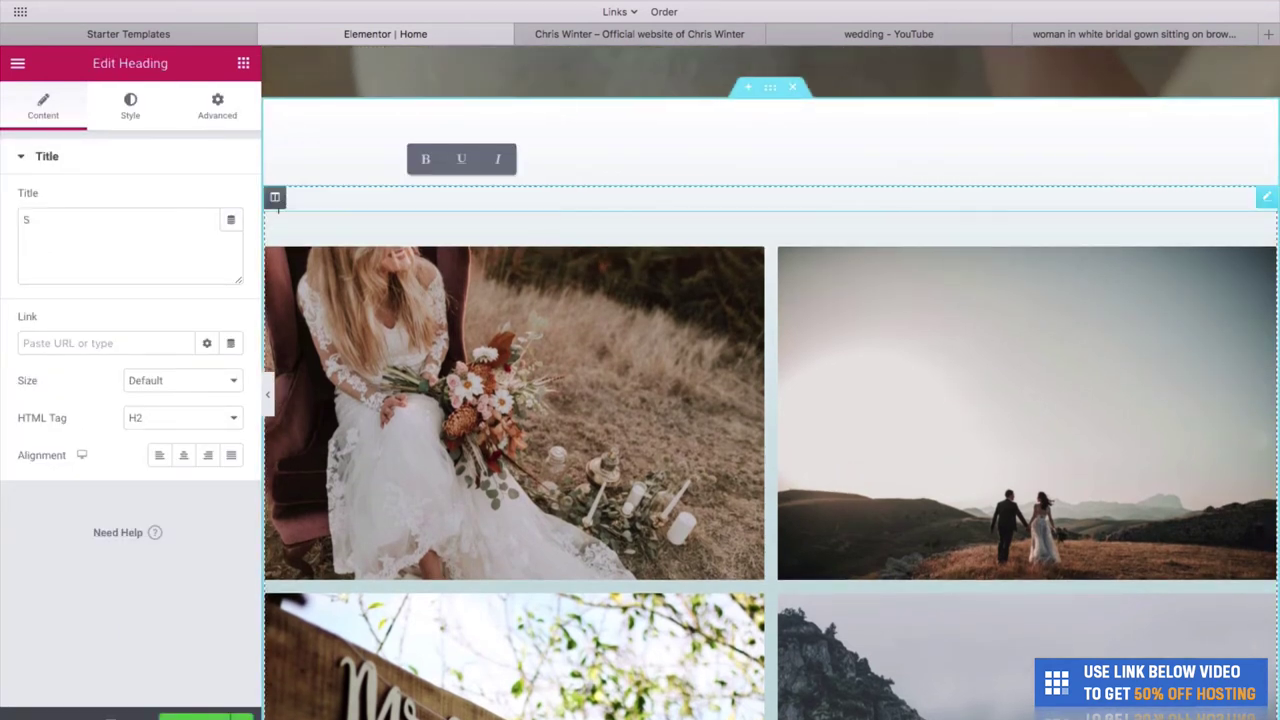
type("ome of our W")
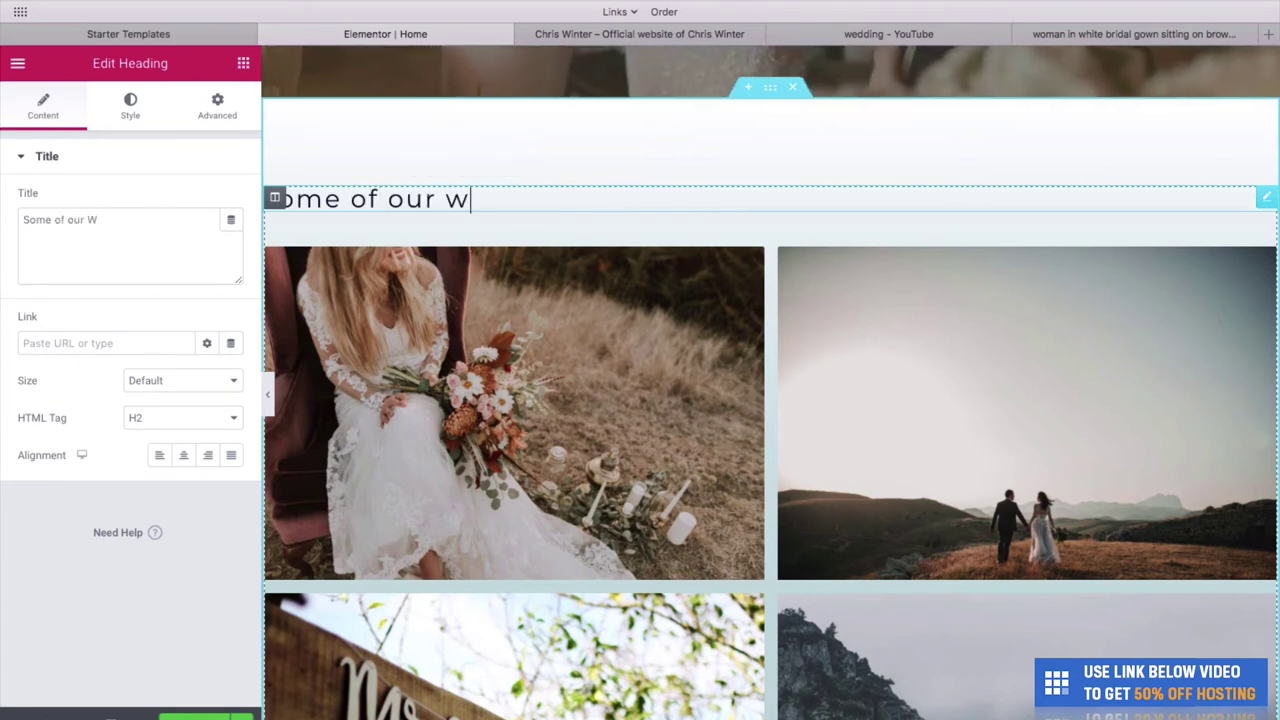
type("edding photography")
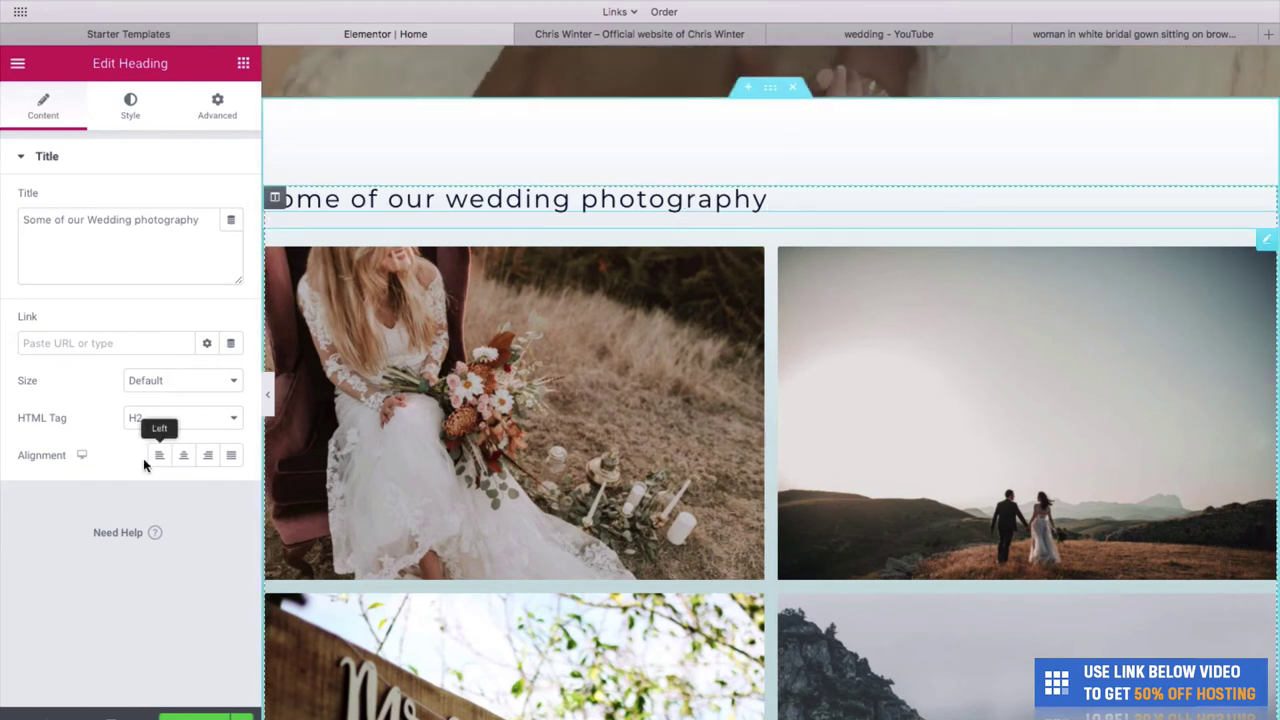
Step: Center the gallery heading and set its size to XL
left_click(182, 458)
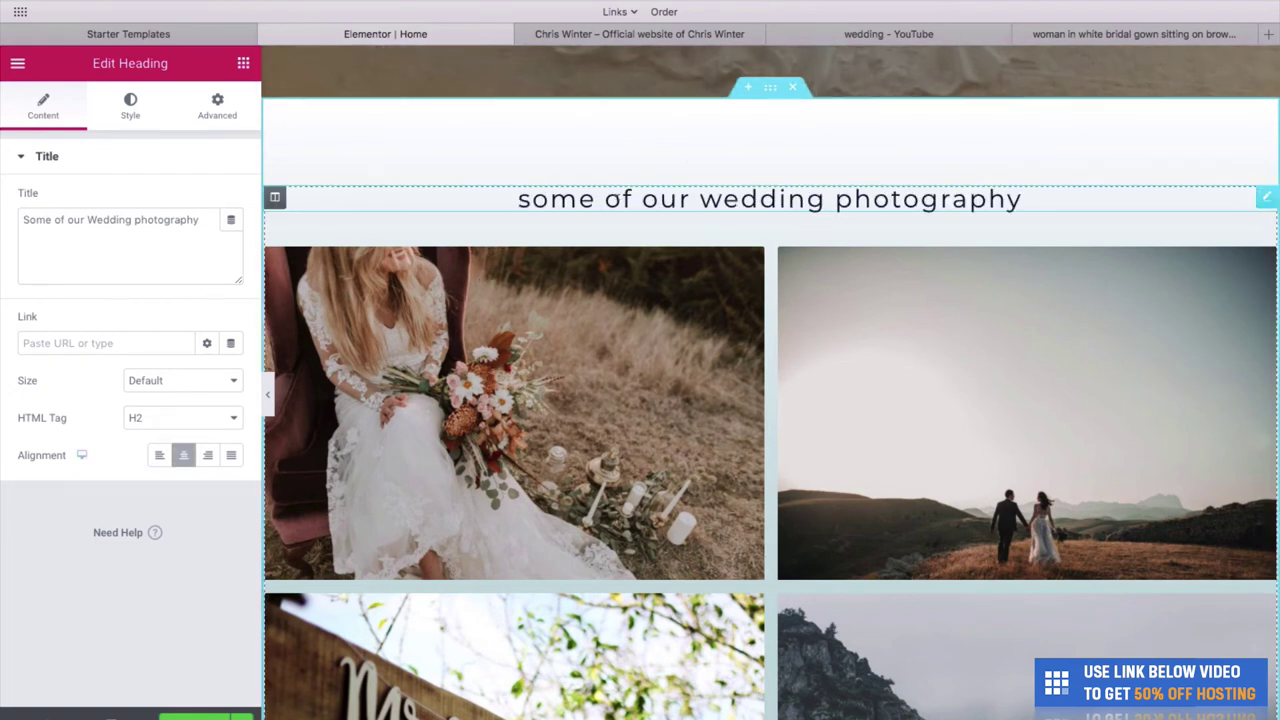
left_click(183, 380)
left_click(183, 382)
left_click(183, 383)
left_click(183, 388)
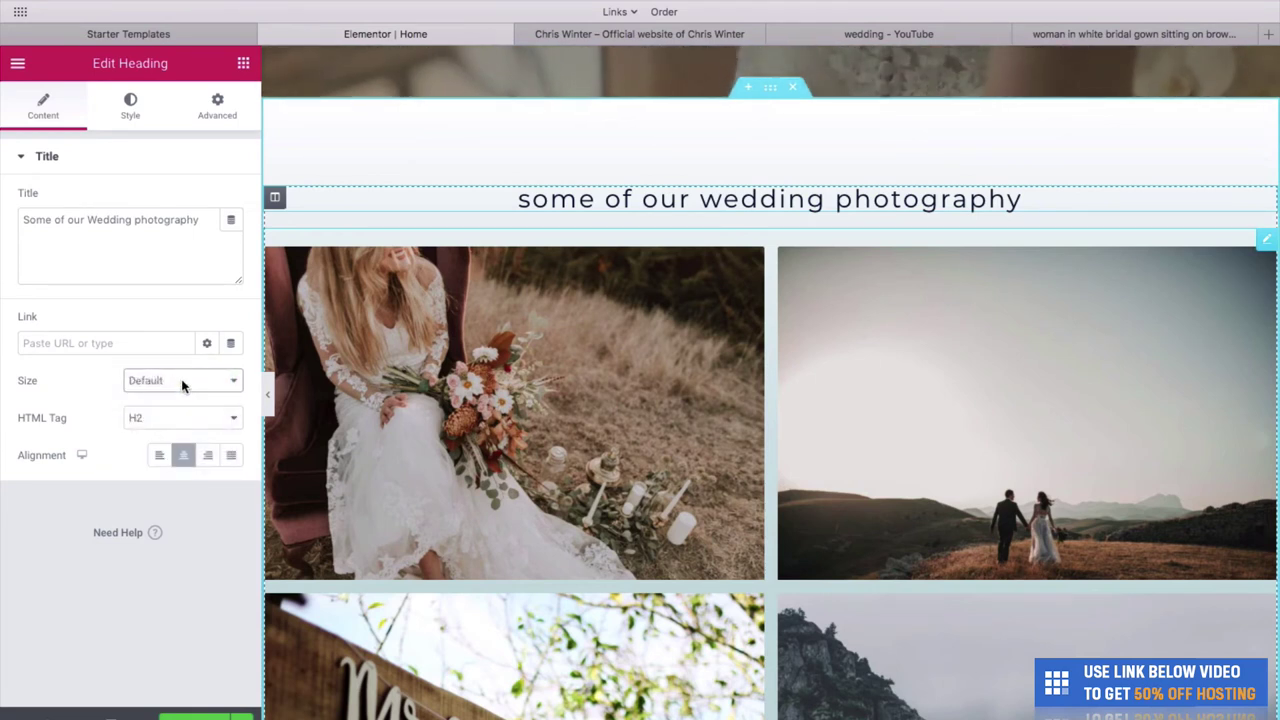
left_click(183, 387)
left_click(178, 420)
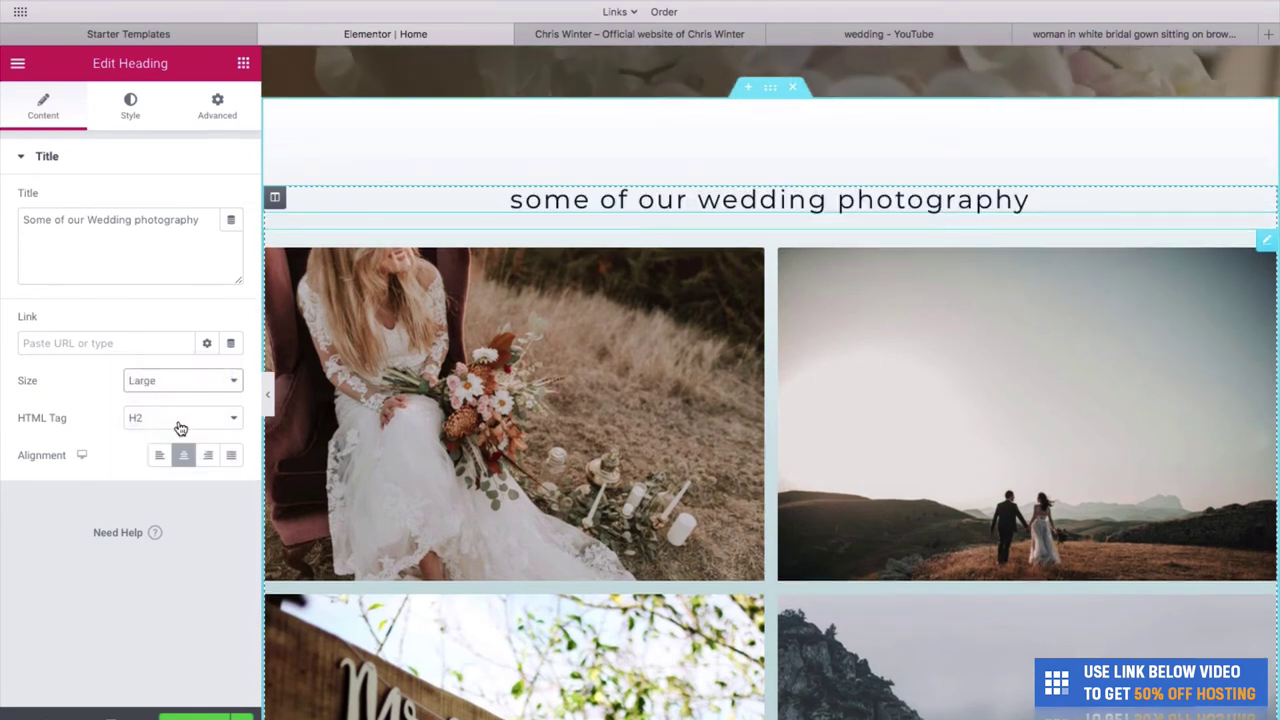
left_click(180, 381)
left_click(180, 399)
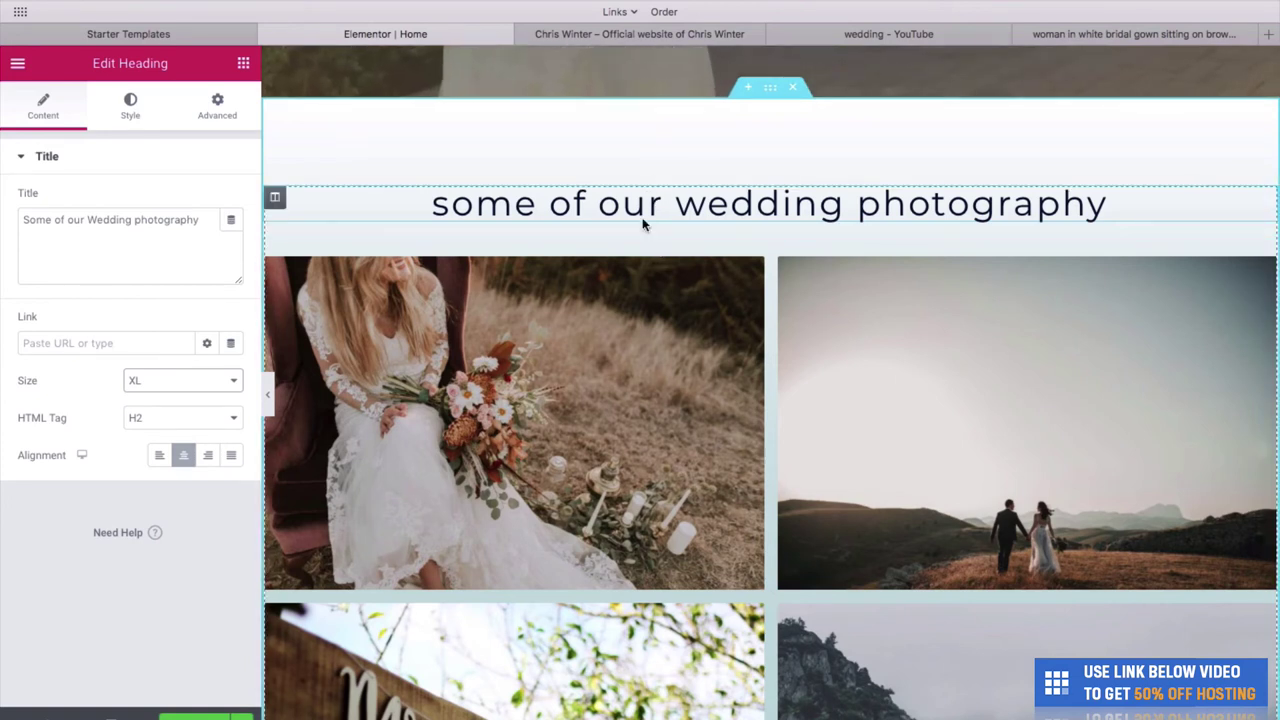
Step: Set the gallery heading's padding to 15 px on all sides and save the page
left_click(151, 121)
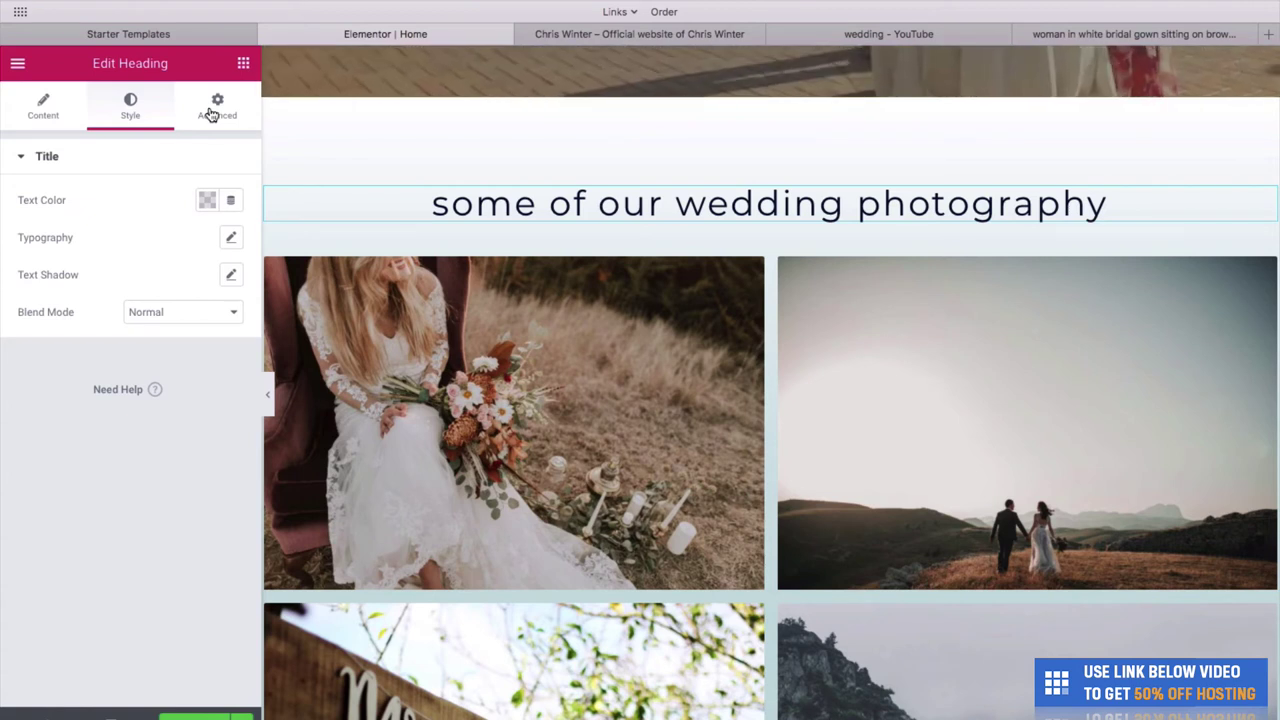
left_click(211, 114)
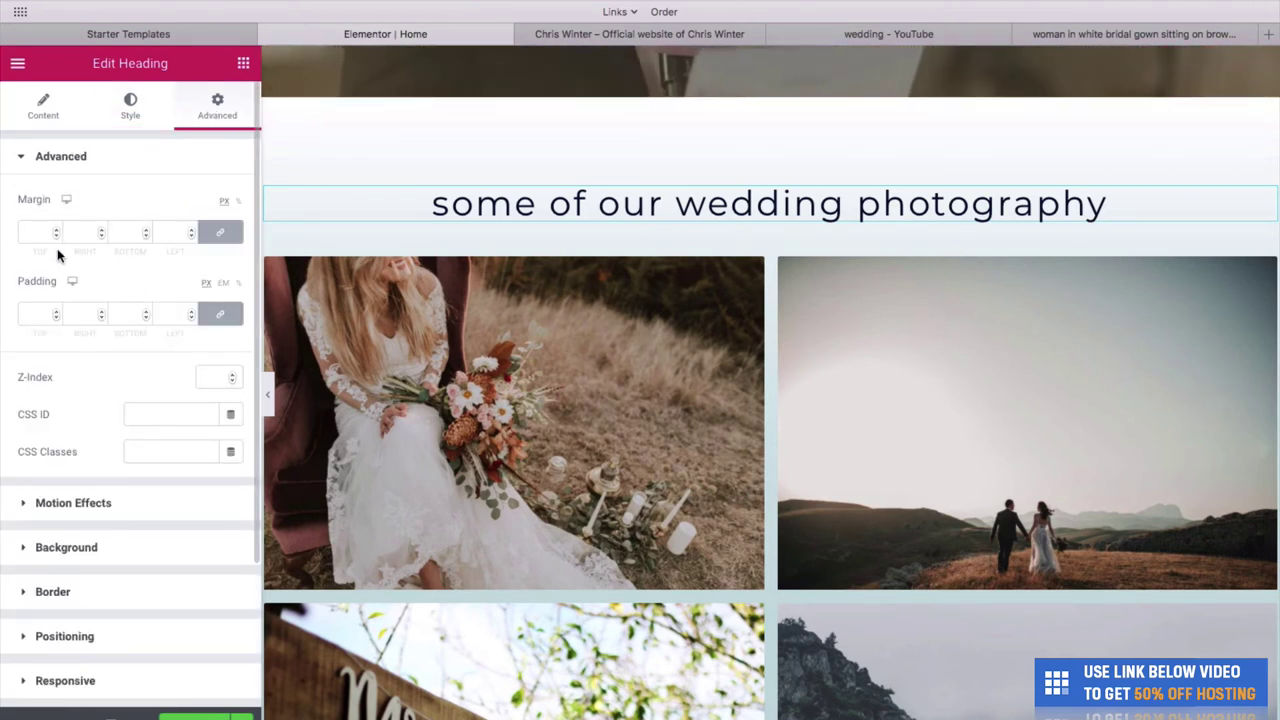
left_click(56, 314)
type("8")
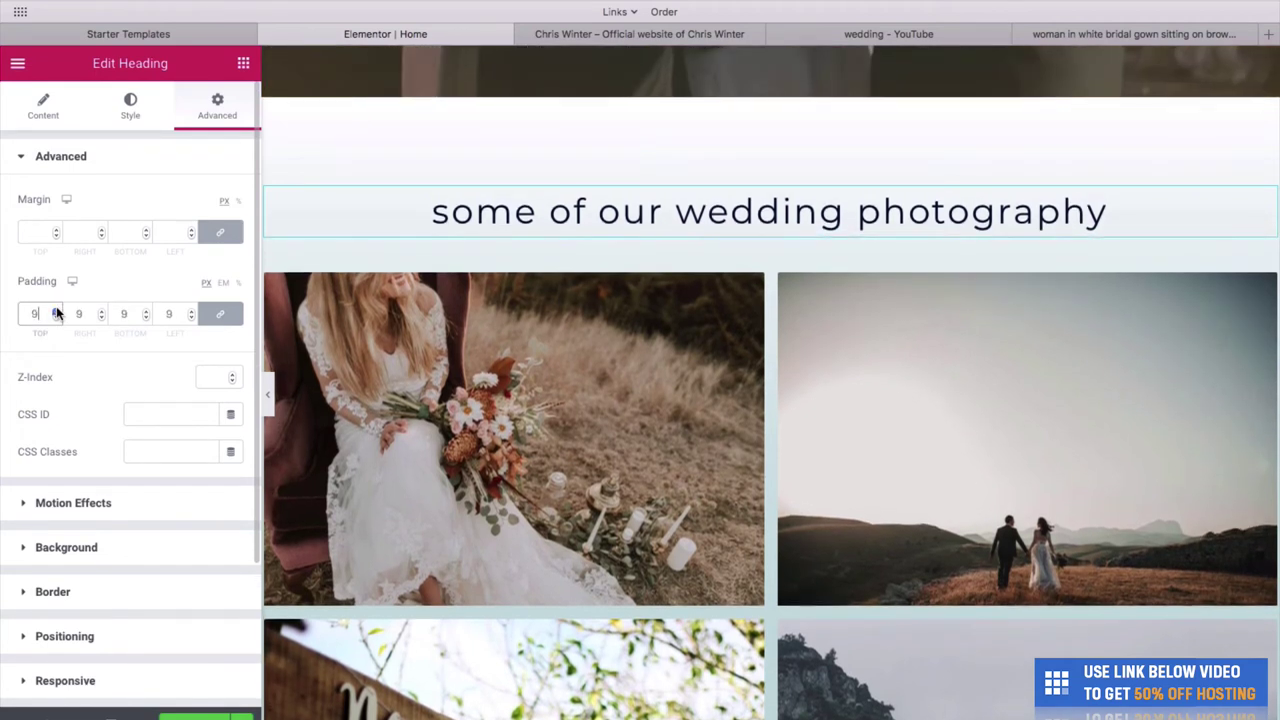
key("Up")
key("Up")
key("Up")
key("Up")
key("Up")
key("Up")
key("Up")
key("Up")
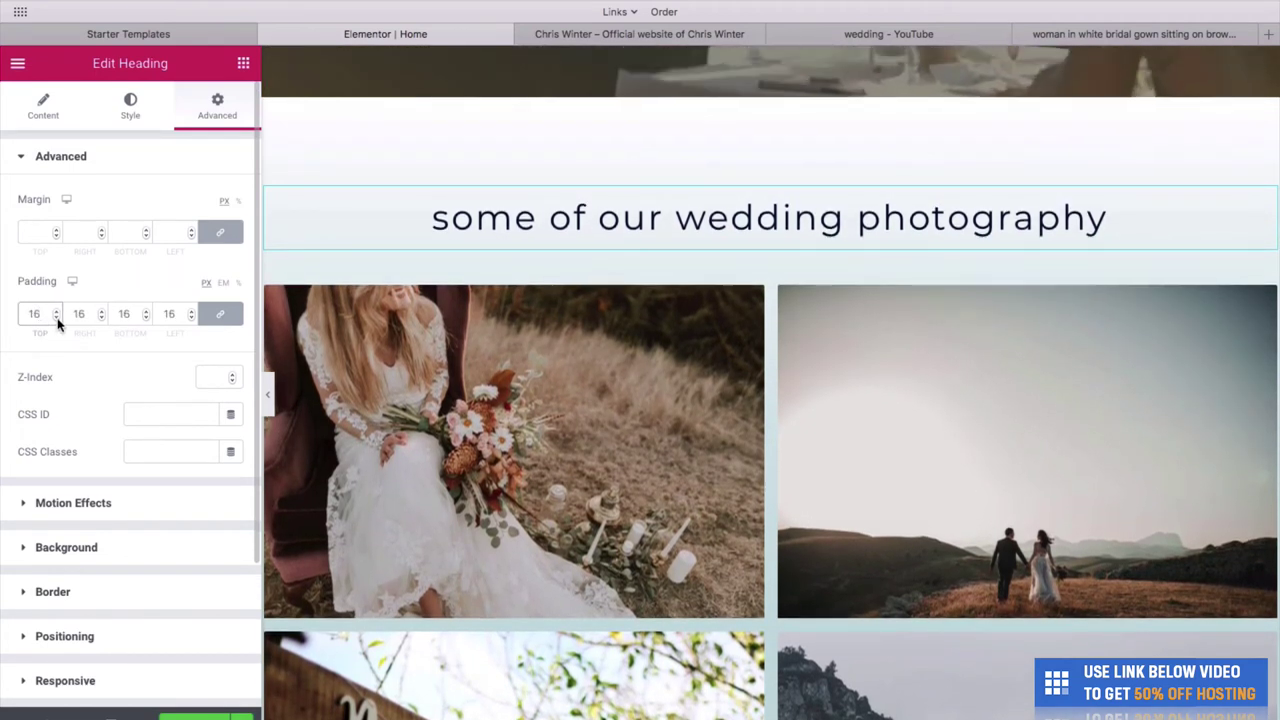
key("Down")
key("Down")
key("Down")
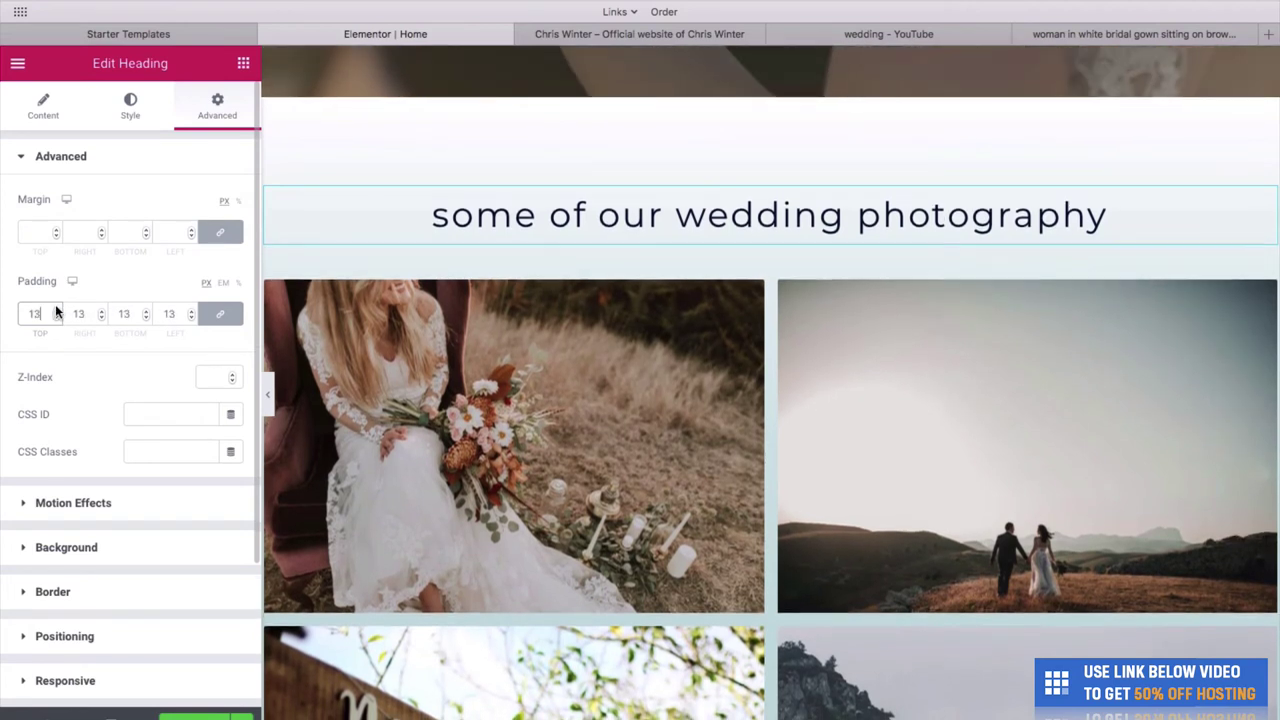
key("Up")
key("Up")
key("Up")
key("Down")
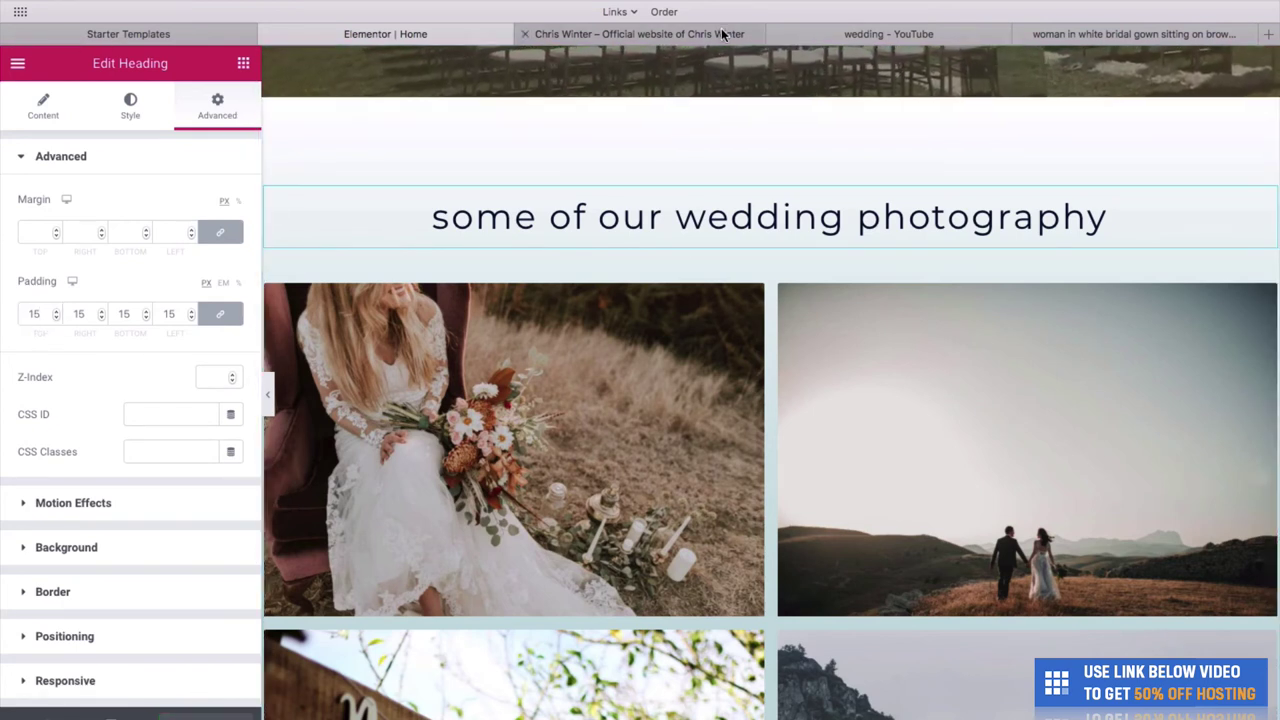
Step: Reload the live home page and check the new heading above the photo gallery
left_click(755, 22)
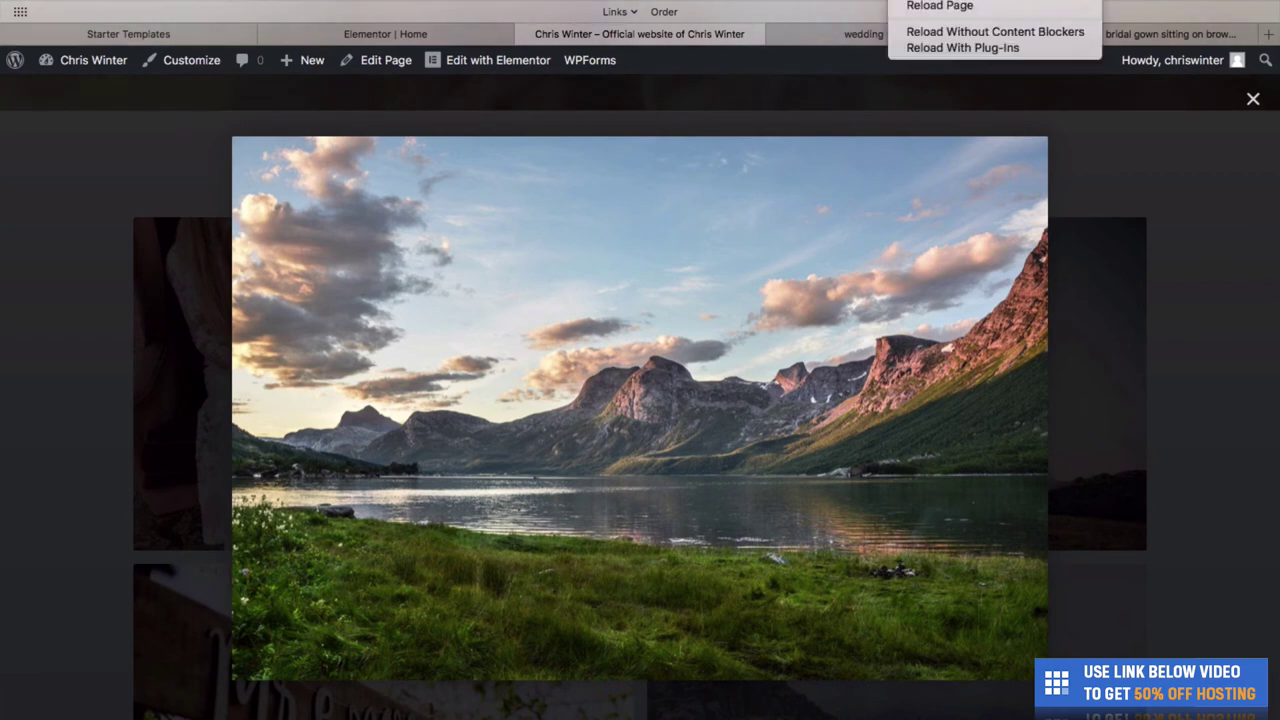
key("Right")
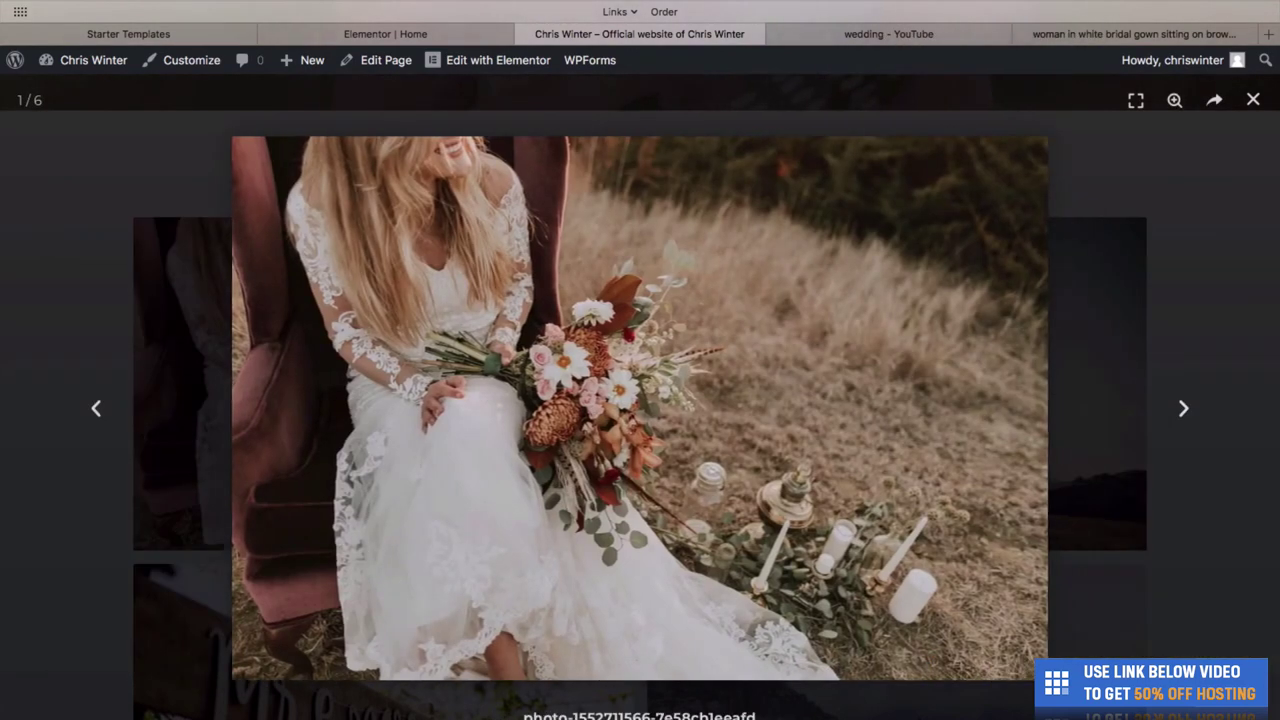
key("Escape")
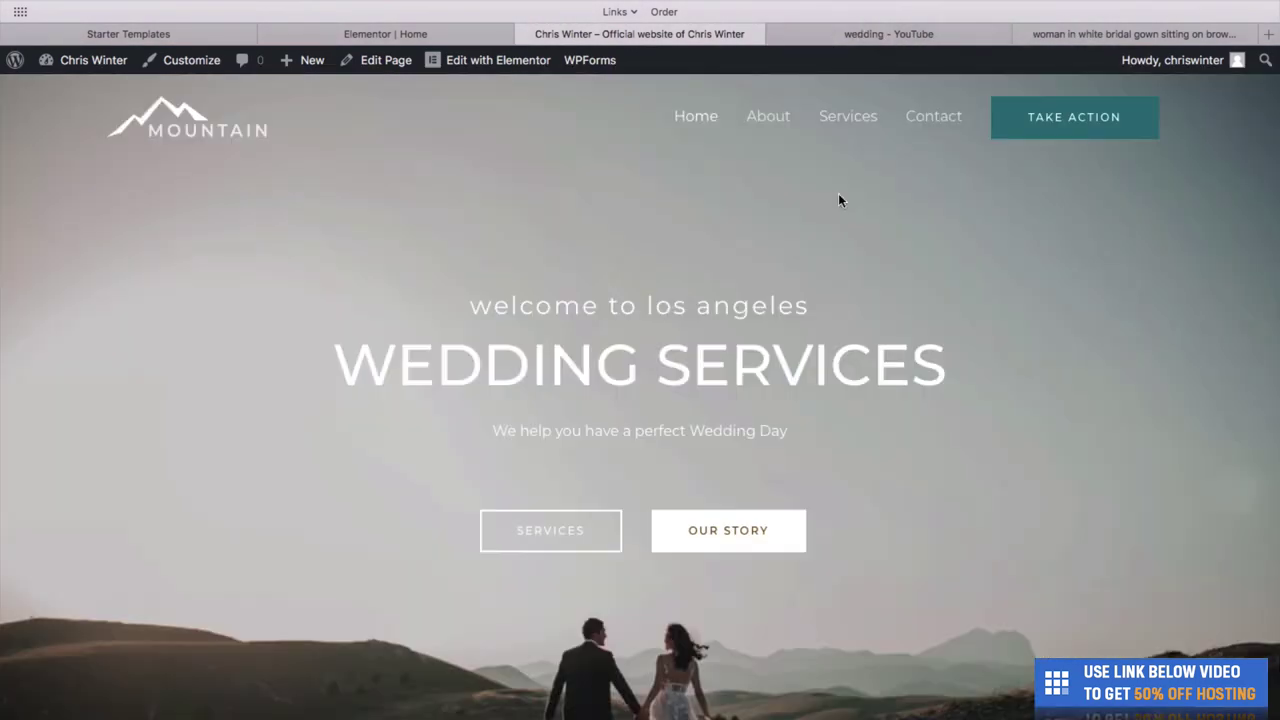
scroll(831, 266, "down", 15)
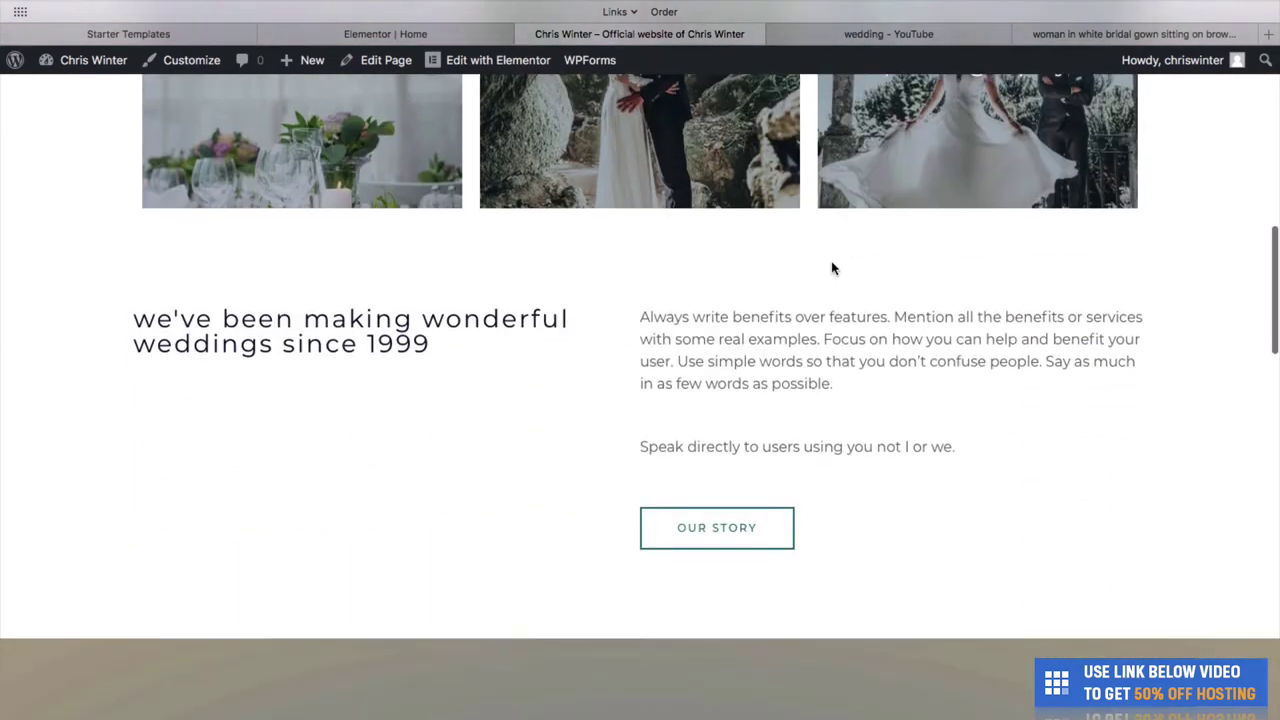
scroll(831, 268, "down", 9)
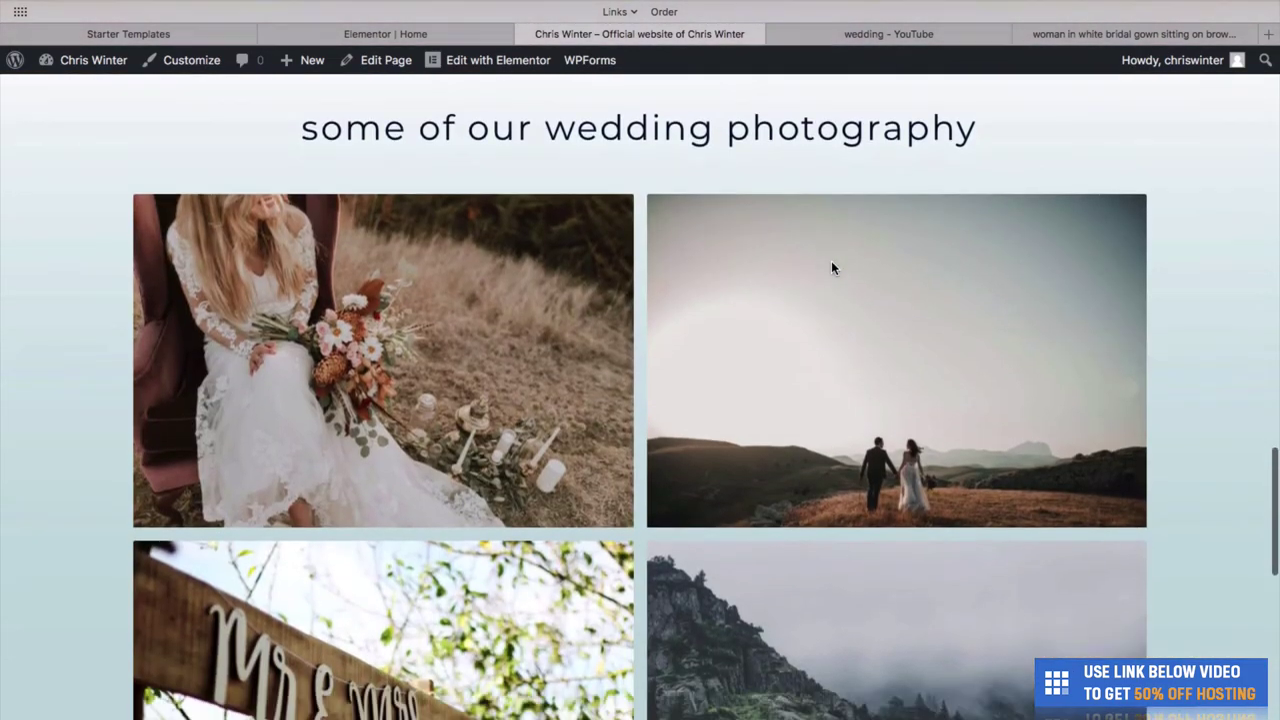
scroll(834, 270, "down", 4)
scroll(831, 272, "up", 5)
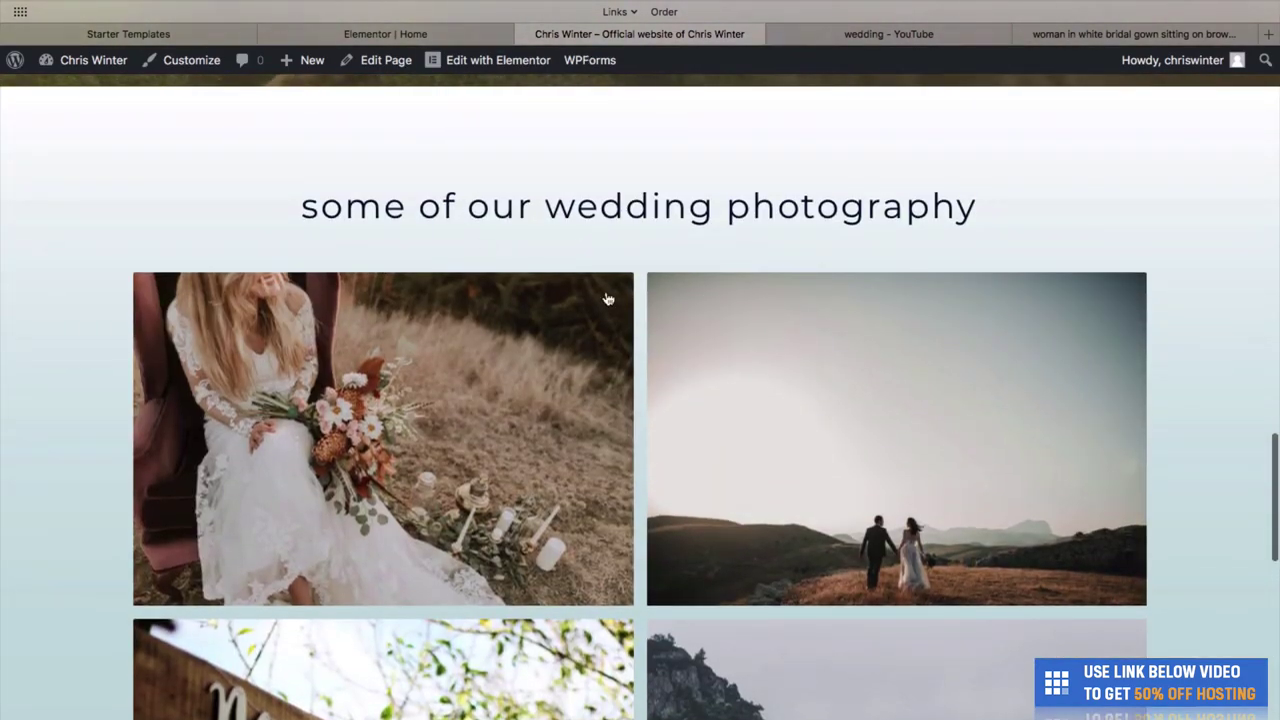
scroll(607, 297, "down", 1)
Step: Preview the bride with bouquet photo and the next image in the live gallery's lightbox, close it and check the page's footer
left_click(601, 373)
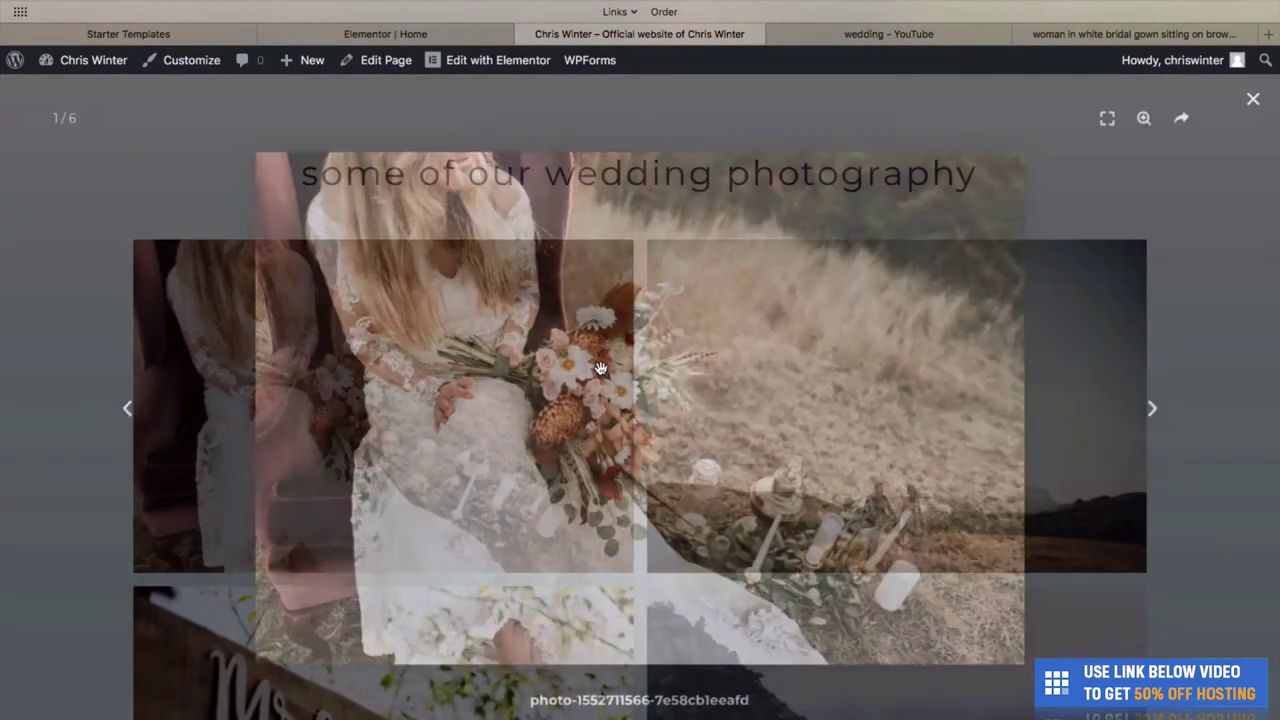
left_click(1185, 405)
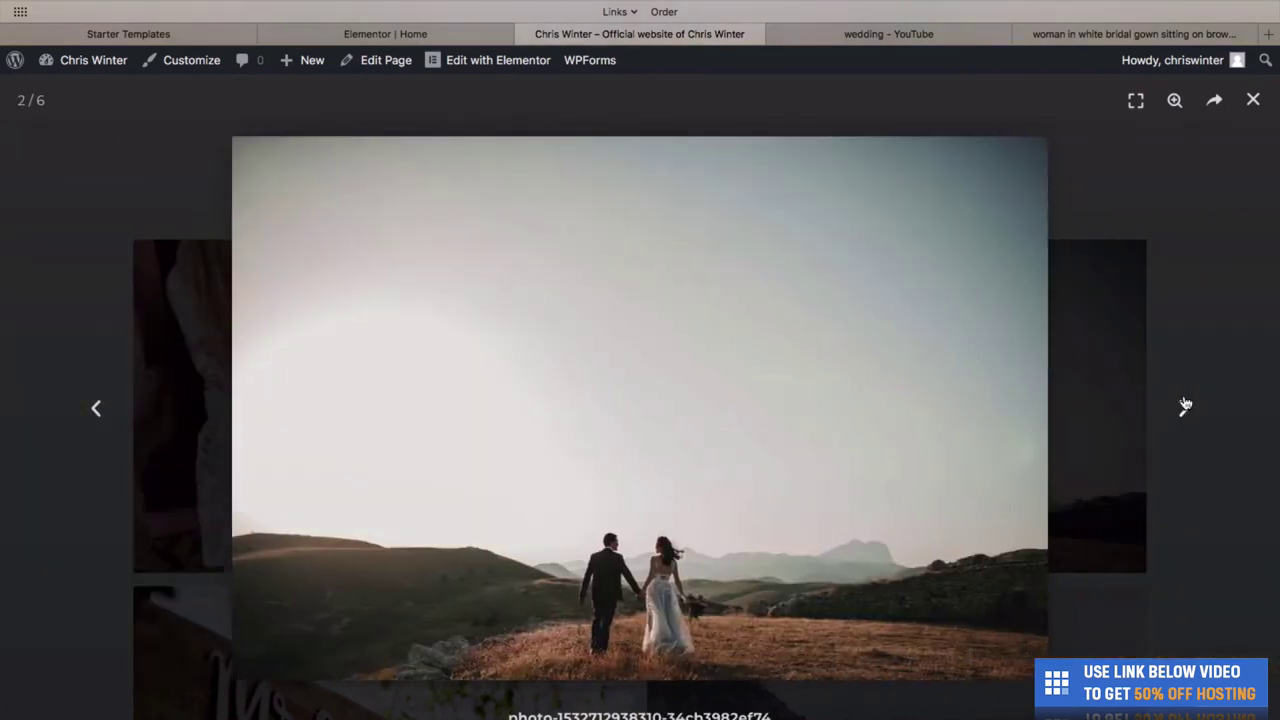
left_click(1255, 101)
scroll(1050, 191, "down", 10)
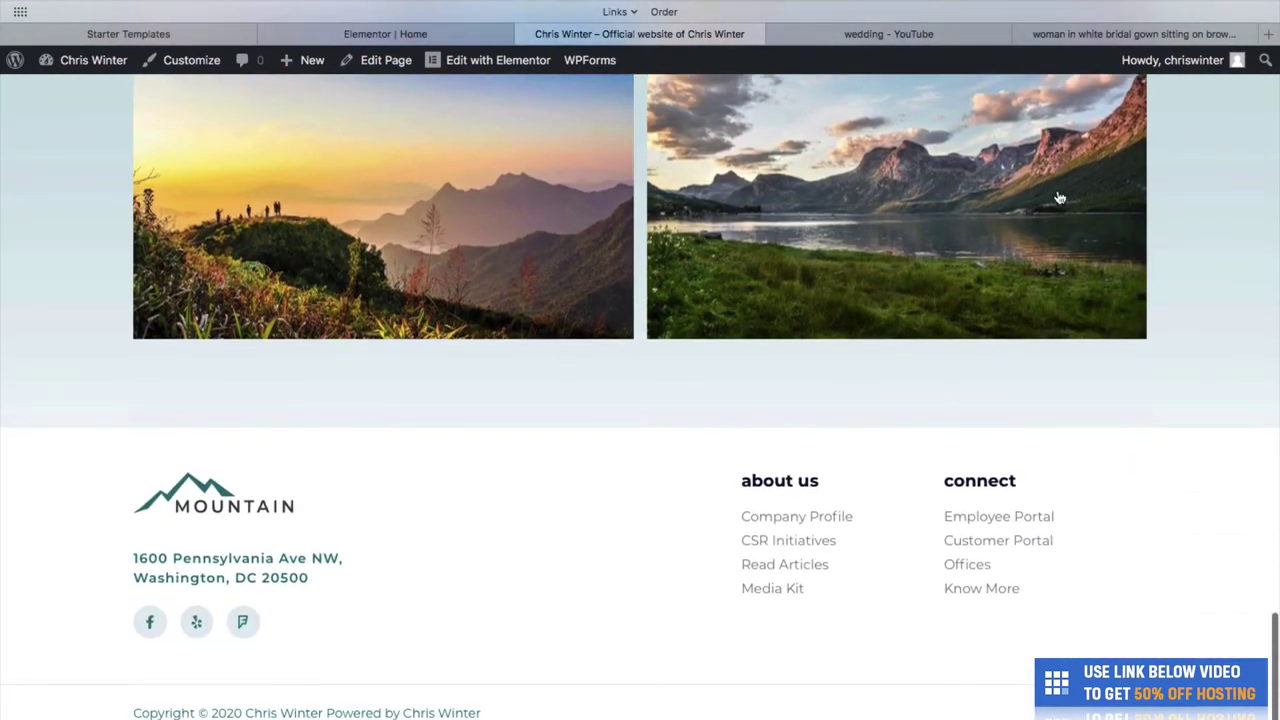
left_click(372, 34)
scroll(493, 228, "up", 10)
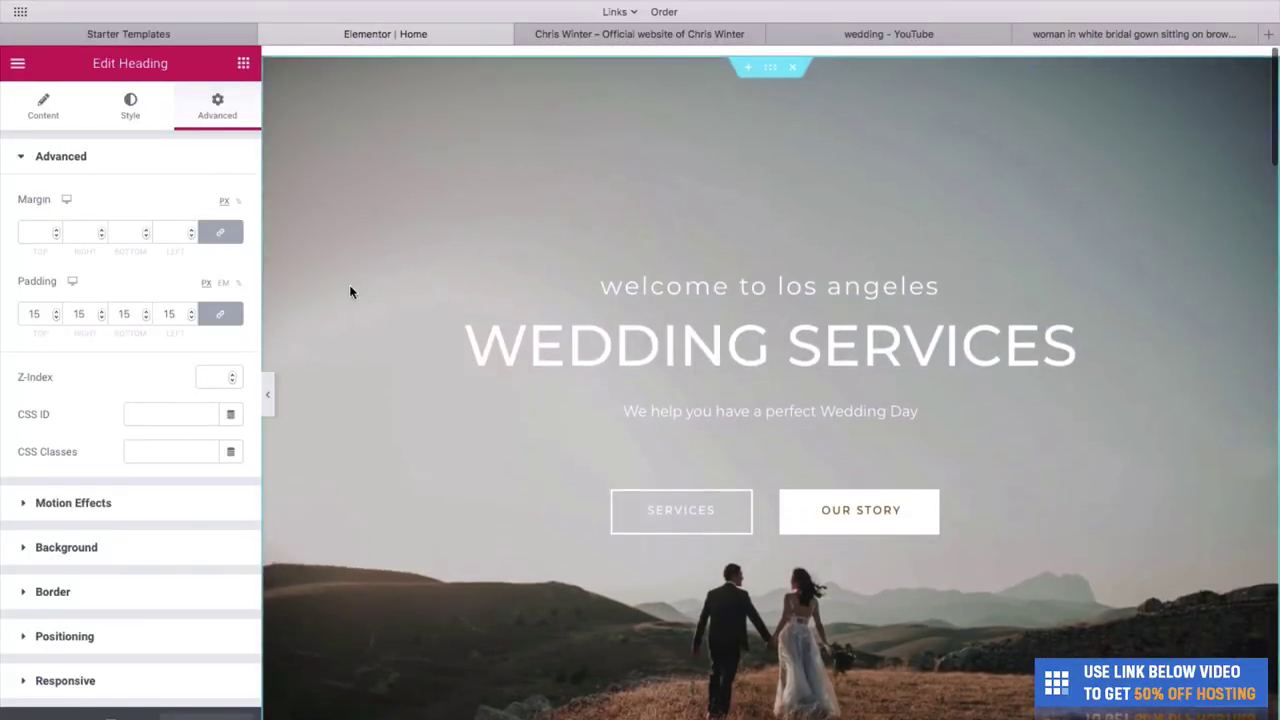
scroll(291, 460, "down", 10)
scroll(292, 470, "down", 5)
scroll(292, 475, "up", 15)
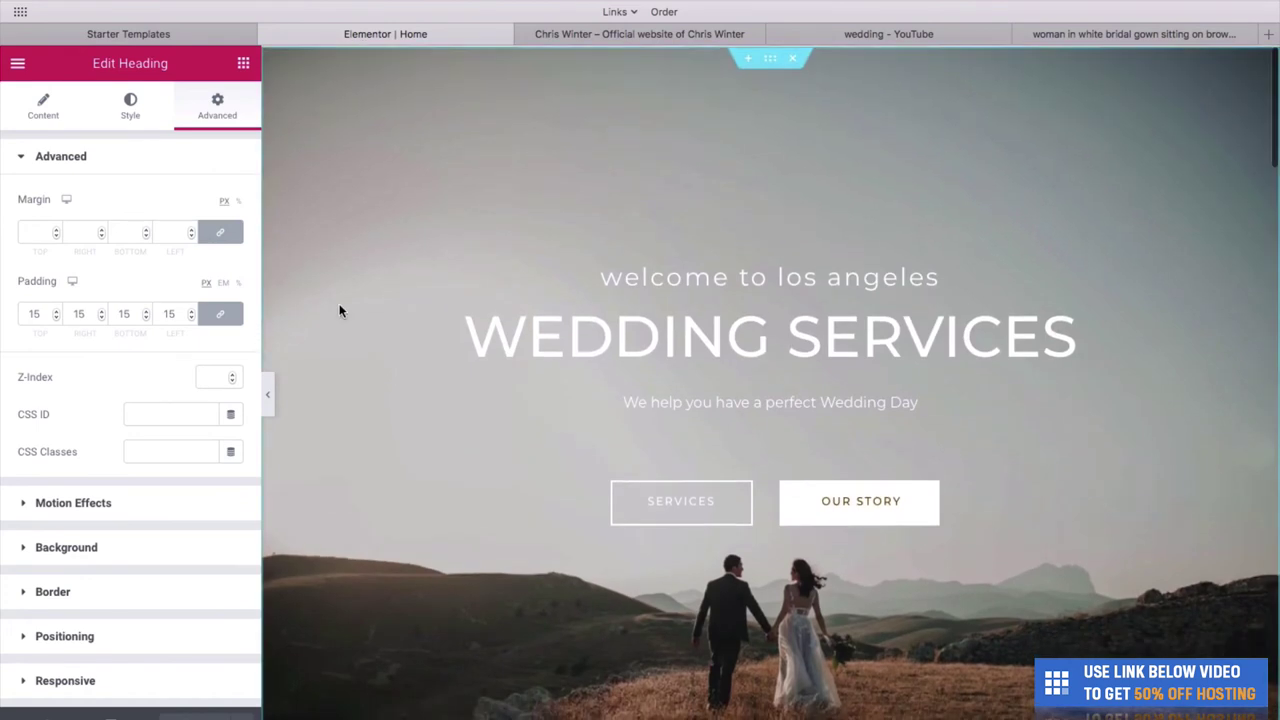
Step: Open the live site's Services page in Elementor and change its title heading to "Our Wedding Services"
left_click(638, 38)
scroll(743, 110, "up", 15)
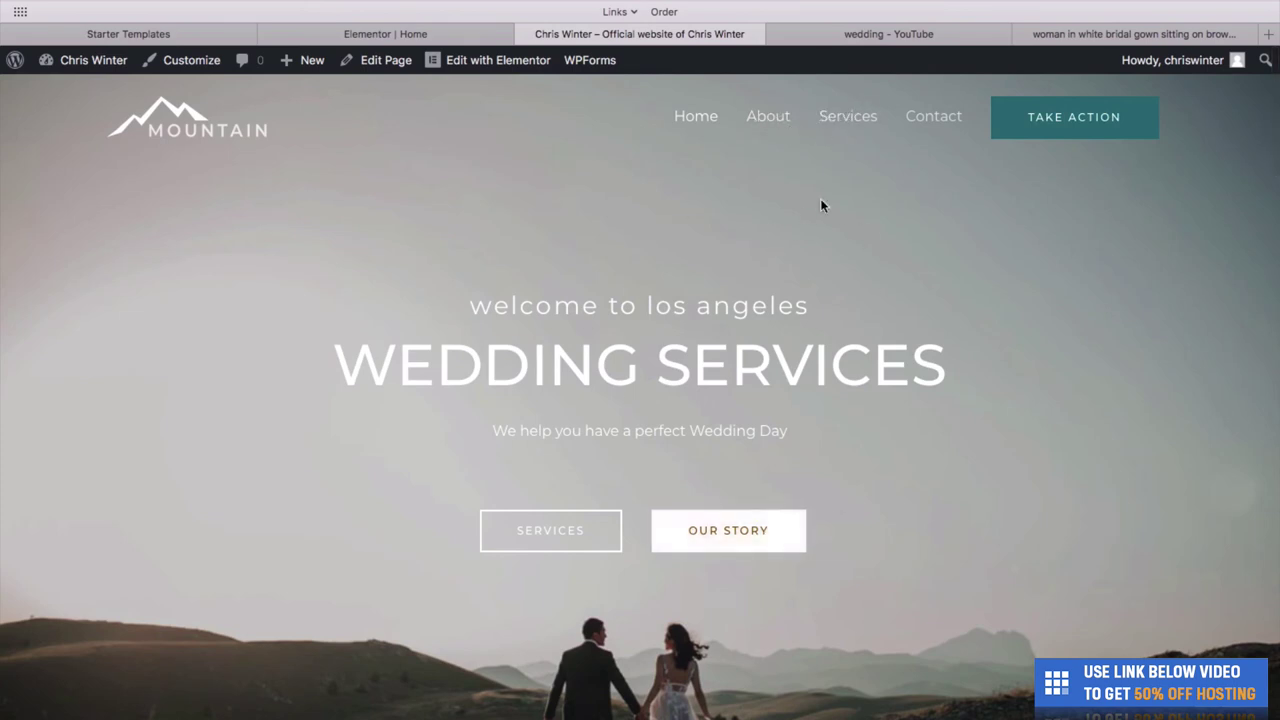
left_click(849, 120)
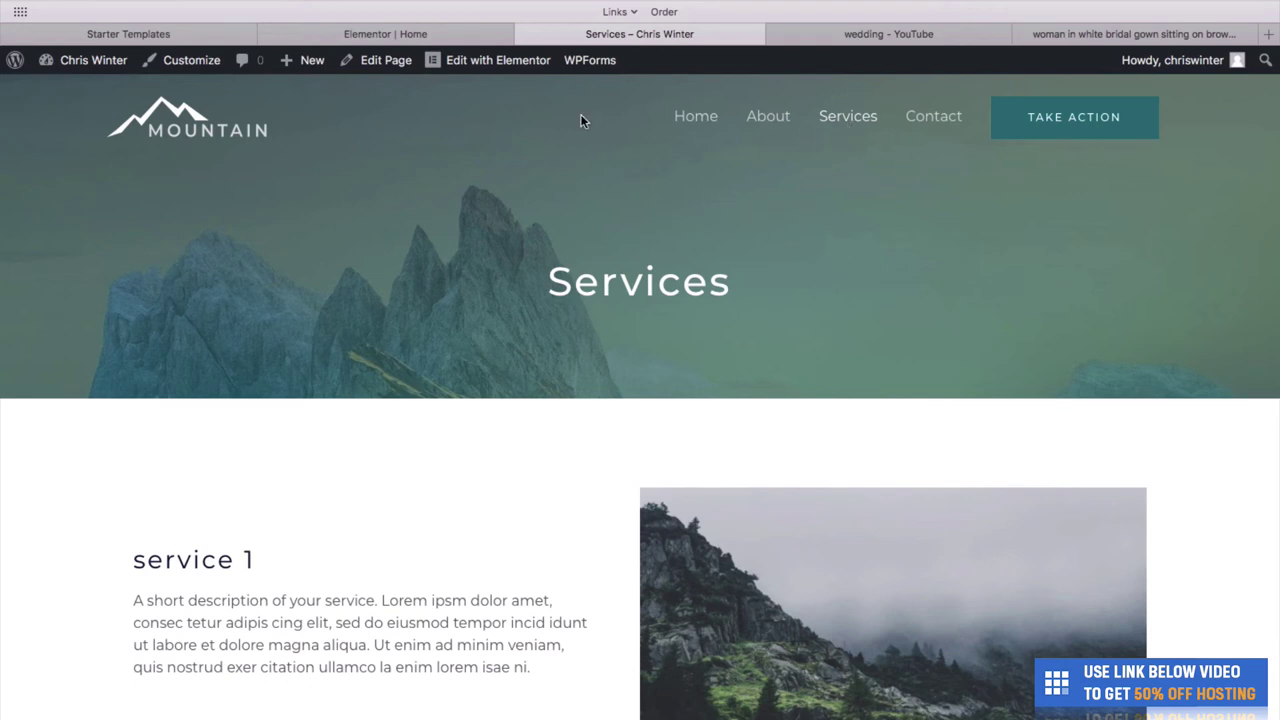
mouse_move(513, 63)
left_click(514, 63)
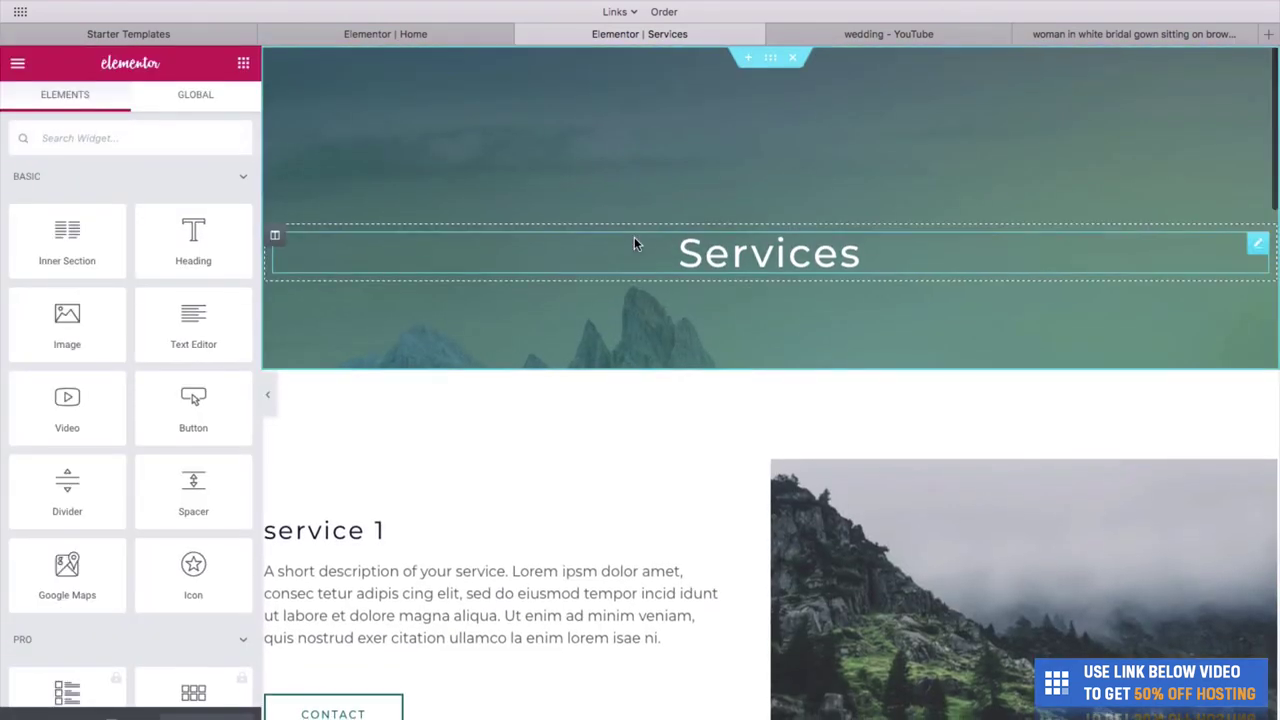
double_click(683, 252)
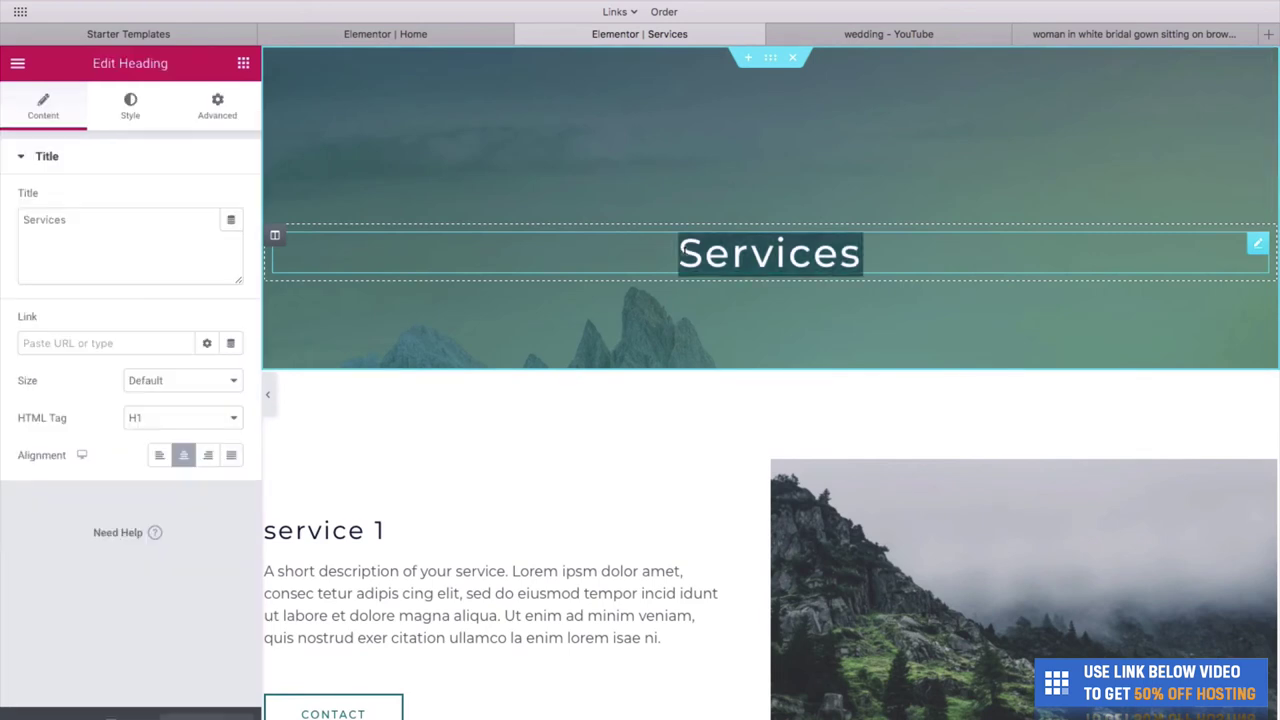
type("Our Wedding Services")
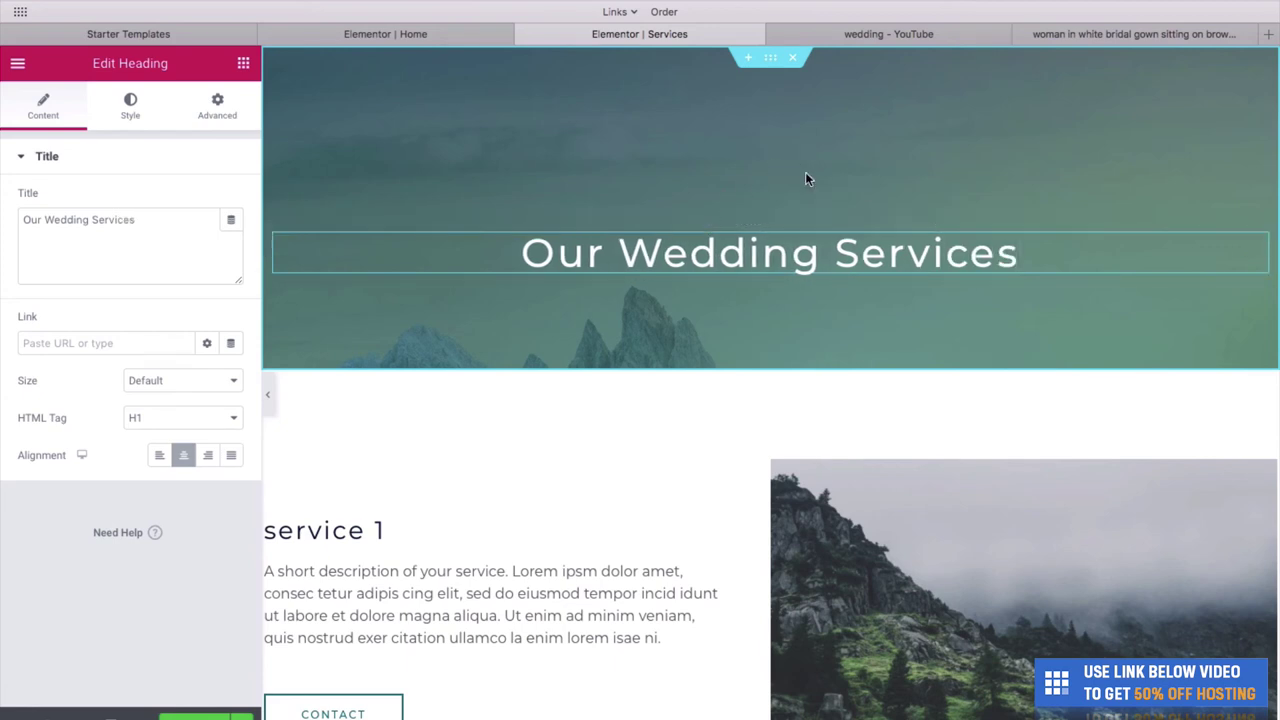
right_click(968, 137)
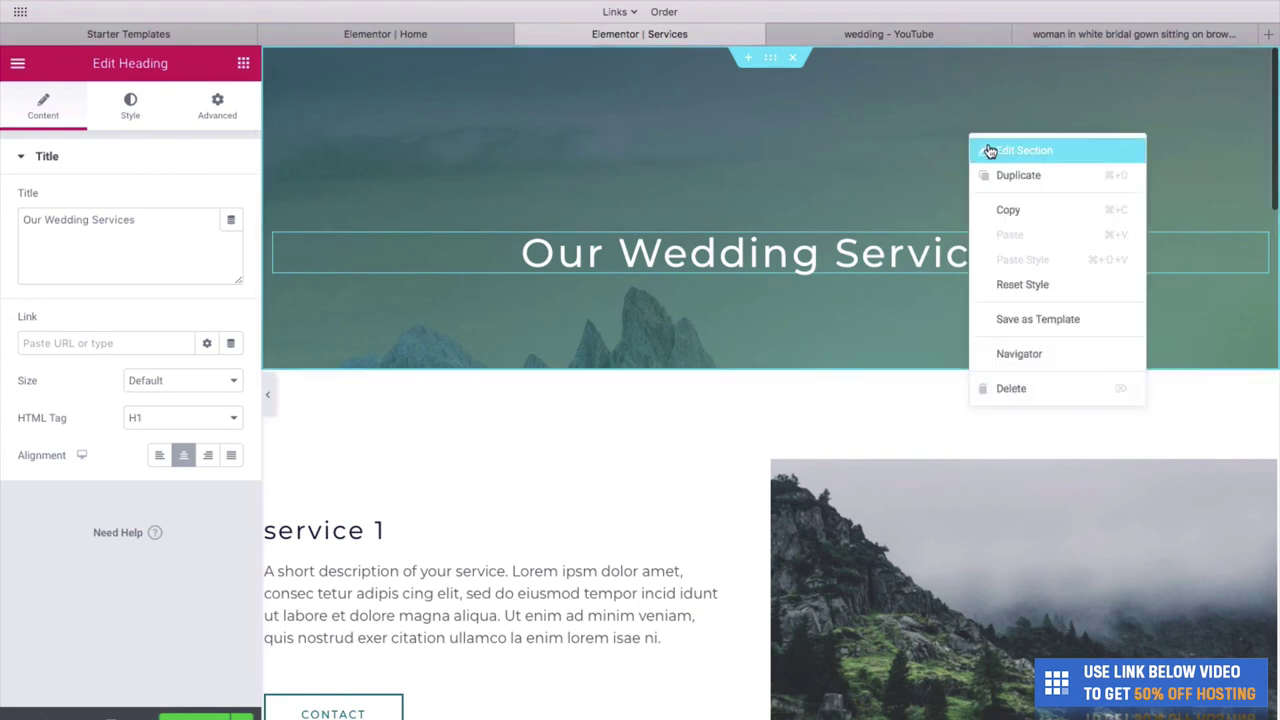
left_click(990, 150)
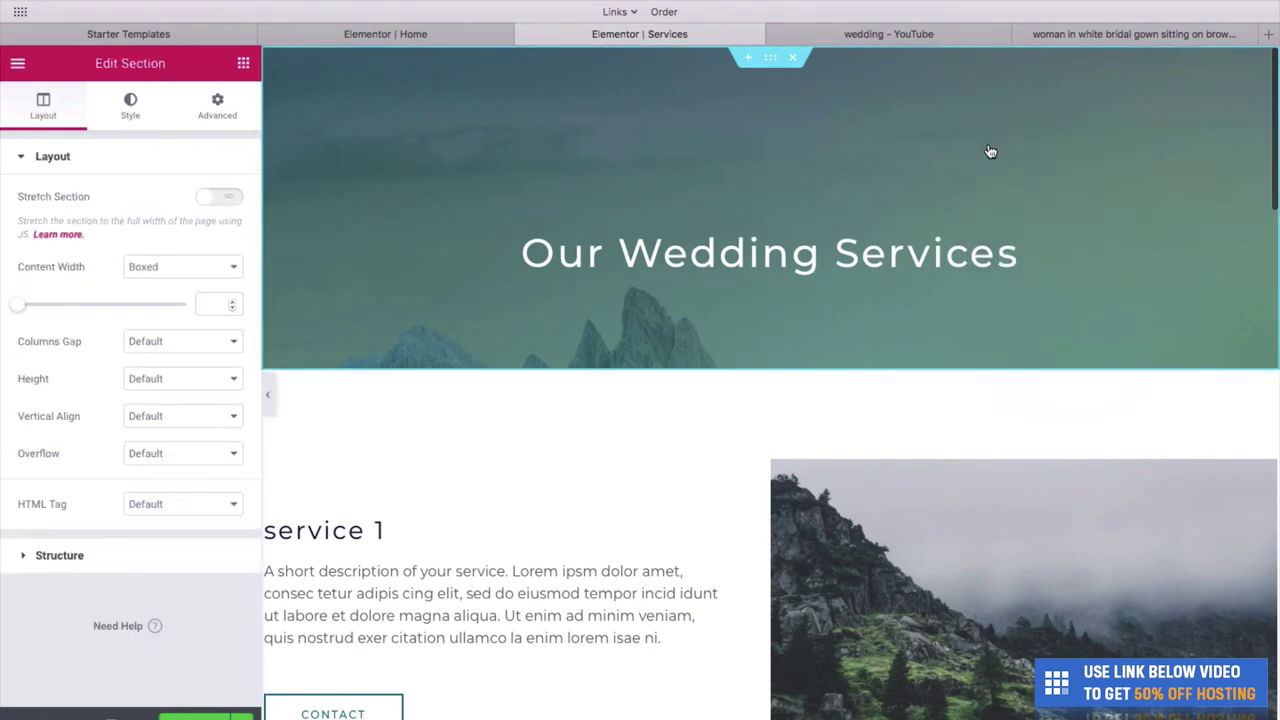
left_click(121, 106)
left_click(127, 421)
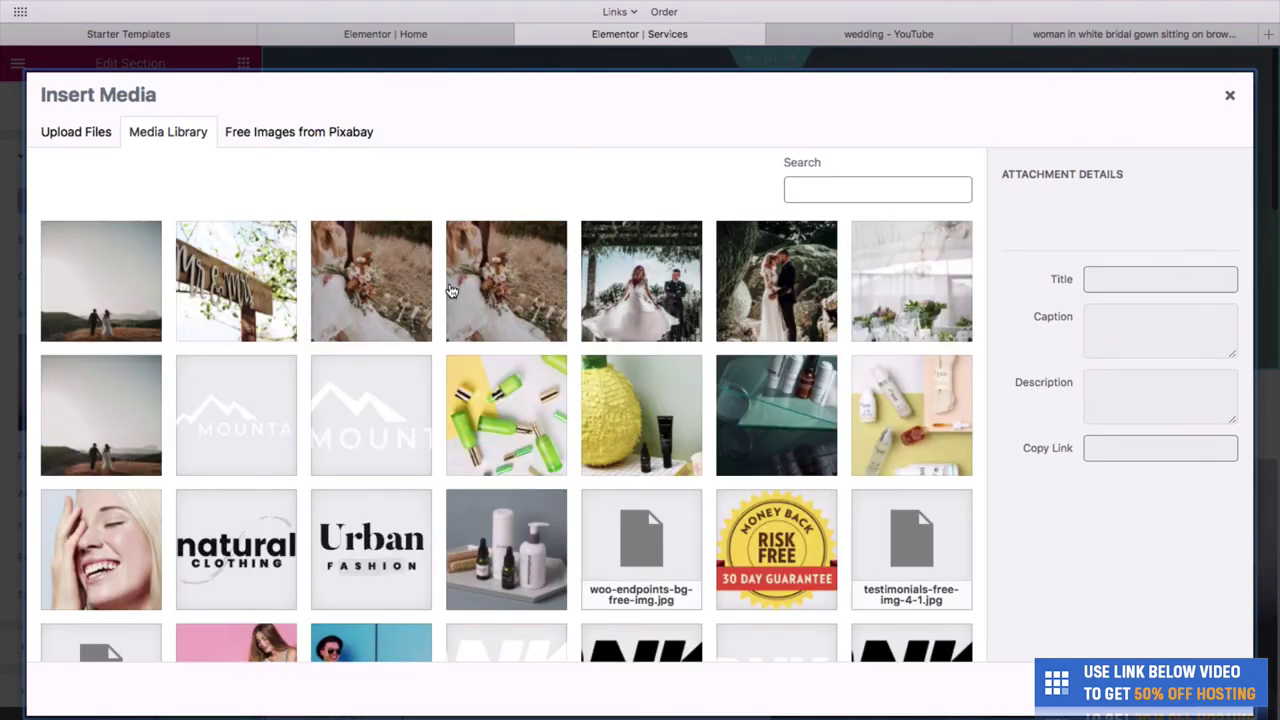
left_click(510, 299)
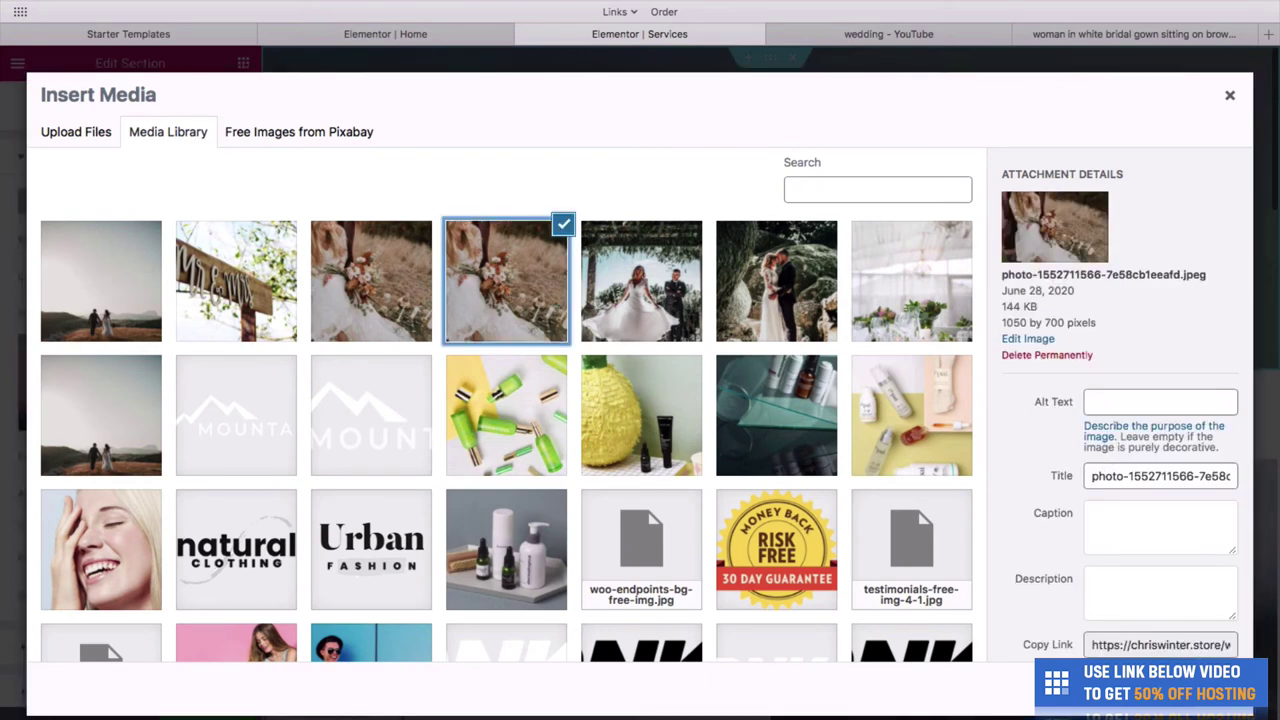
left_click(1190, 690)
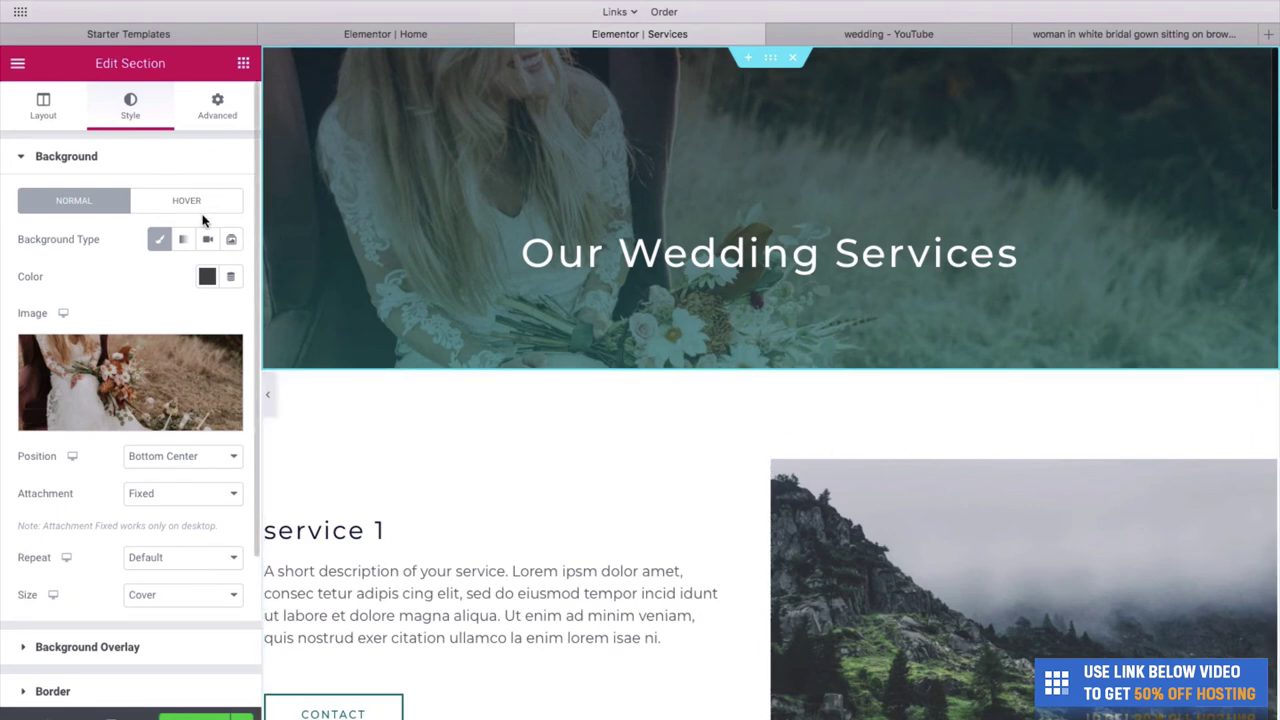
Step: Change the second color of the title section's background overlay gradient to a muted olive yellow, #ABA66D
scroll(106, 414, "down", 2)
left_click(54, 486)
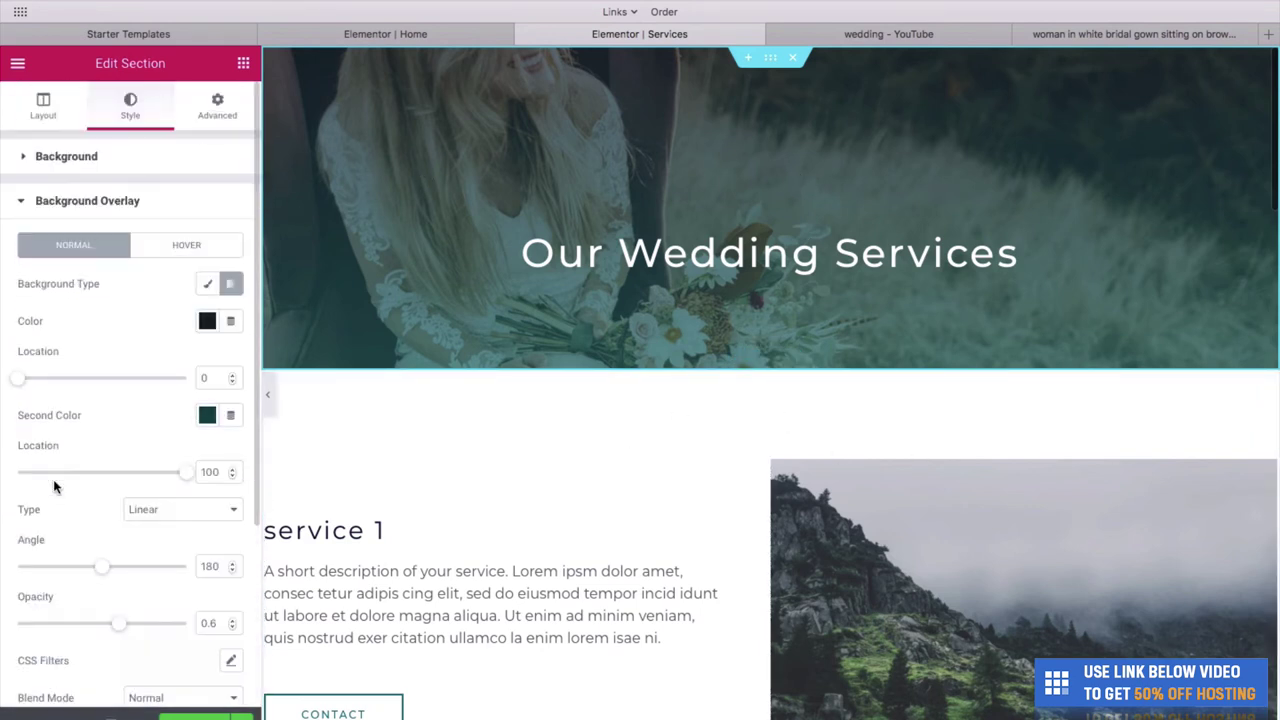
scroll(110, 420, "down", 1)
left_click(205, 360)
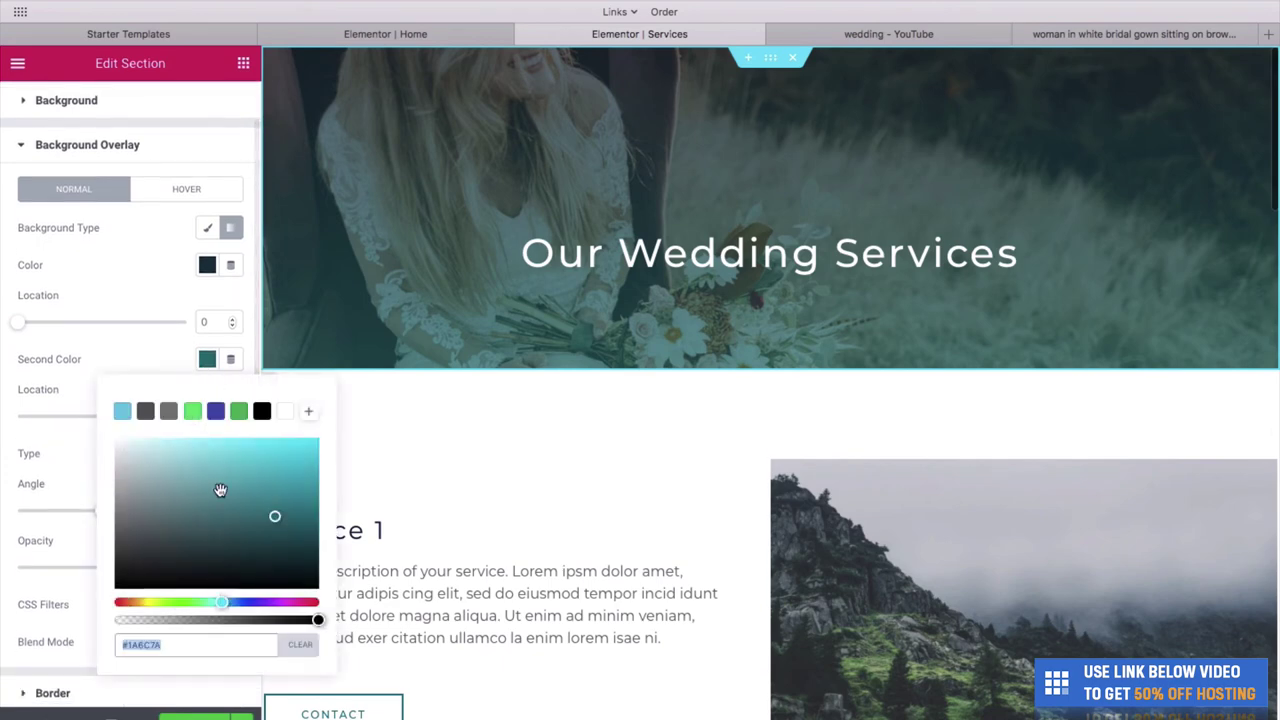
left_click_drag(163, 602, 146, 602)
left_click_drag(194, 537, 188, 487)
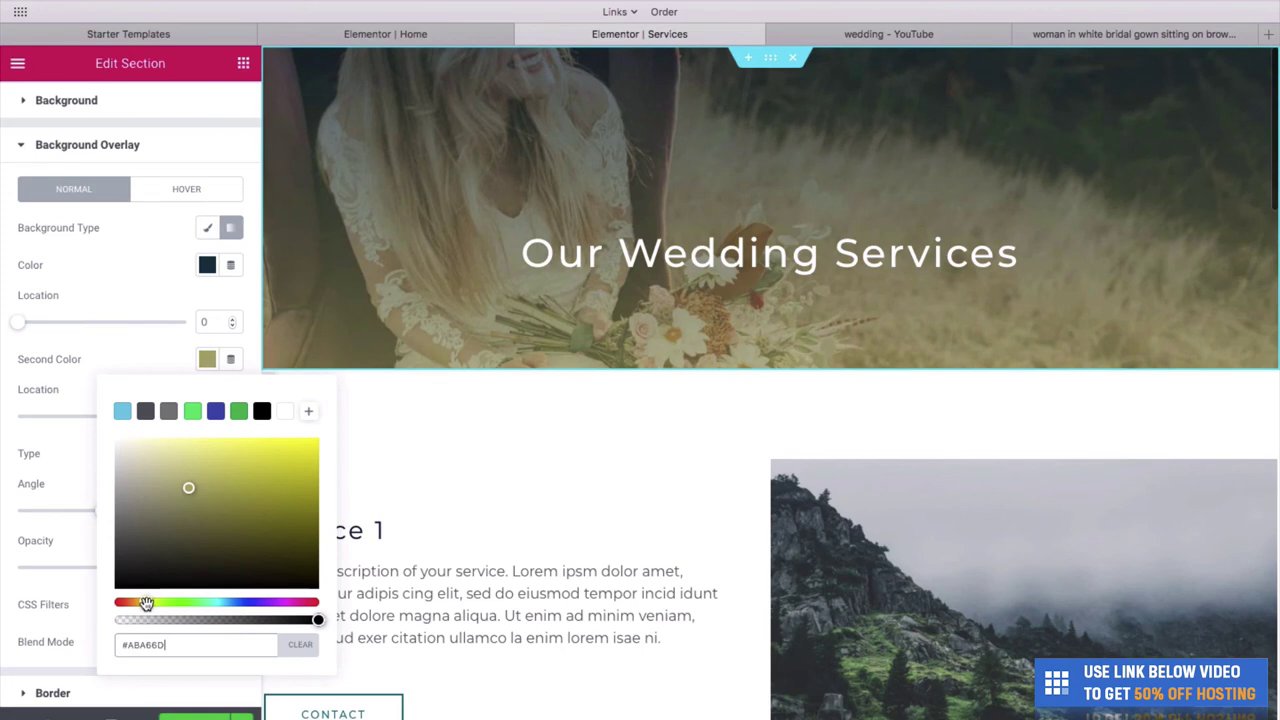
left_click(60, 588)
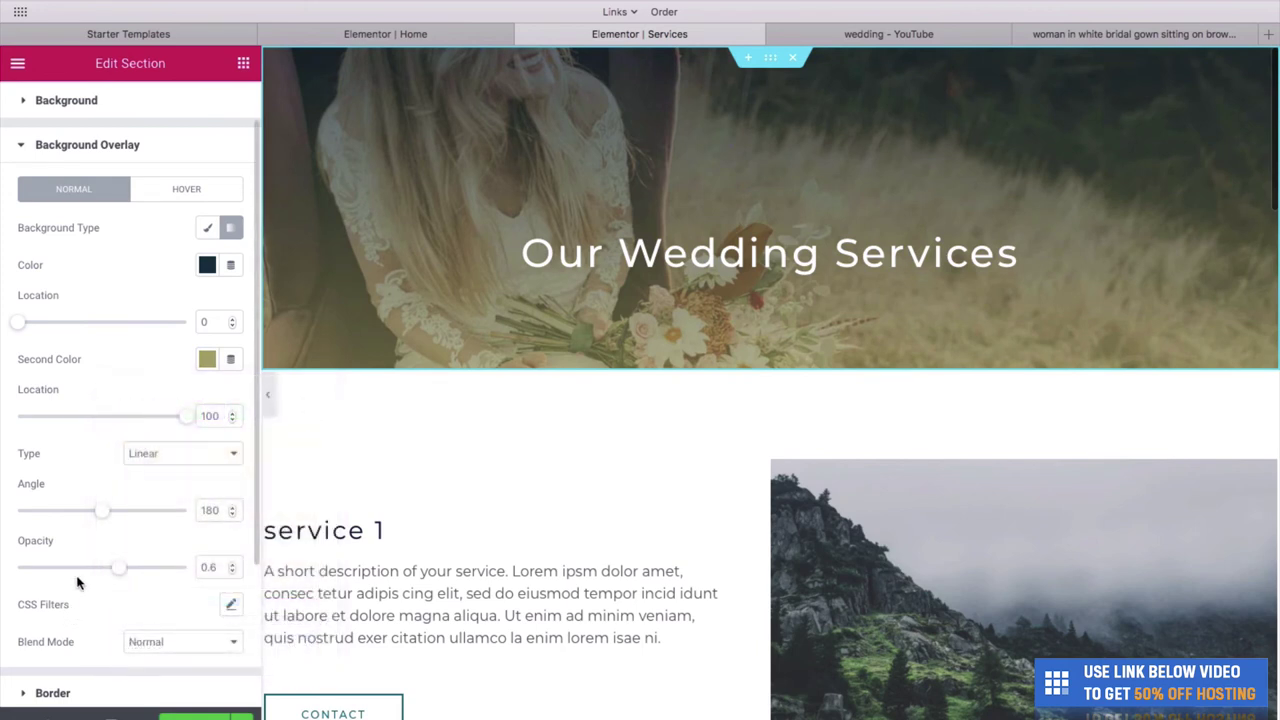
Step: Preview the Services page in the tablet and mobile layouts, checking the title and service sections, and return to the desktop view
scroll(78, 583, "down", 3)
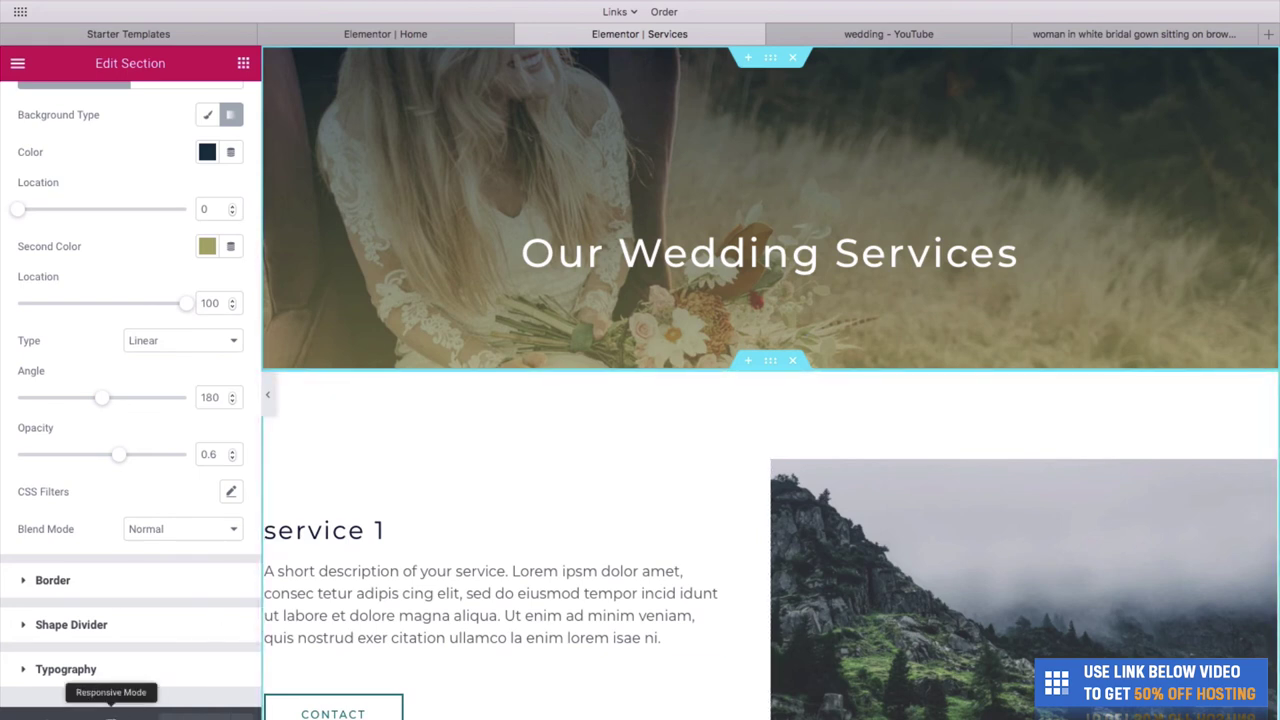
left_click(111, 713)
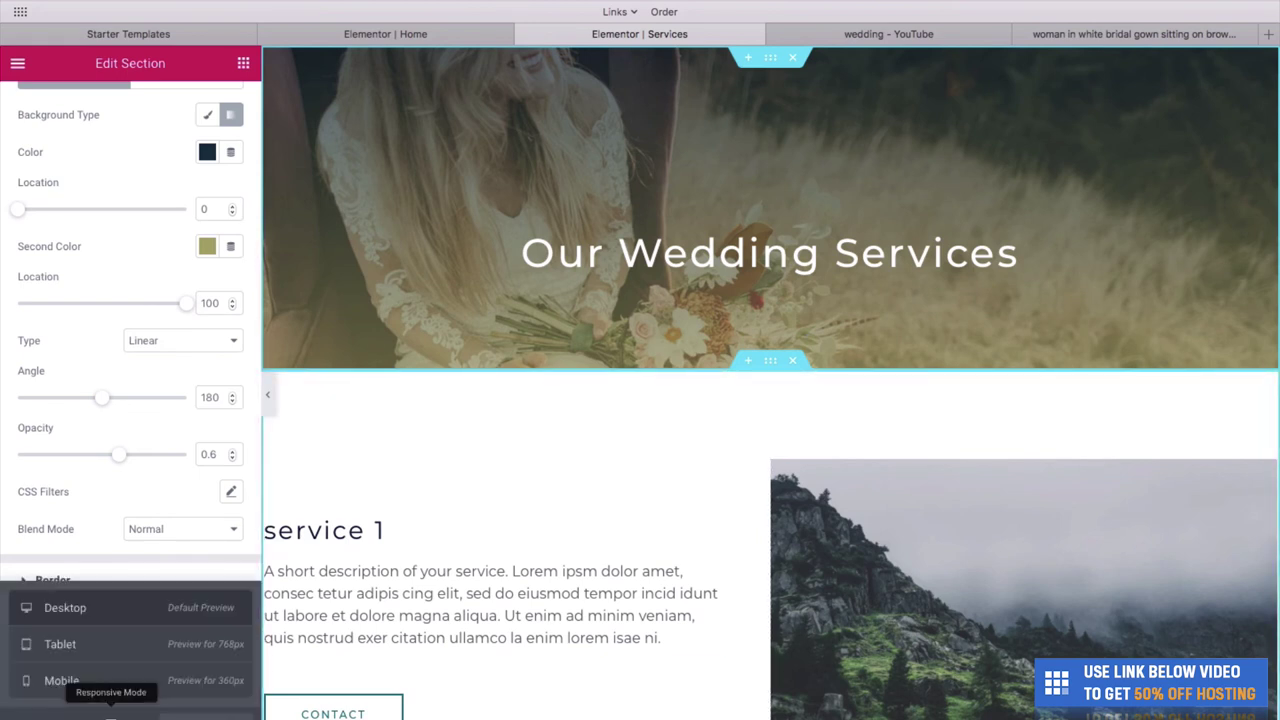
left_click(113, 646)
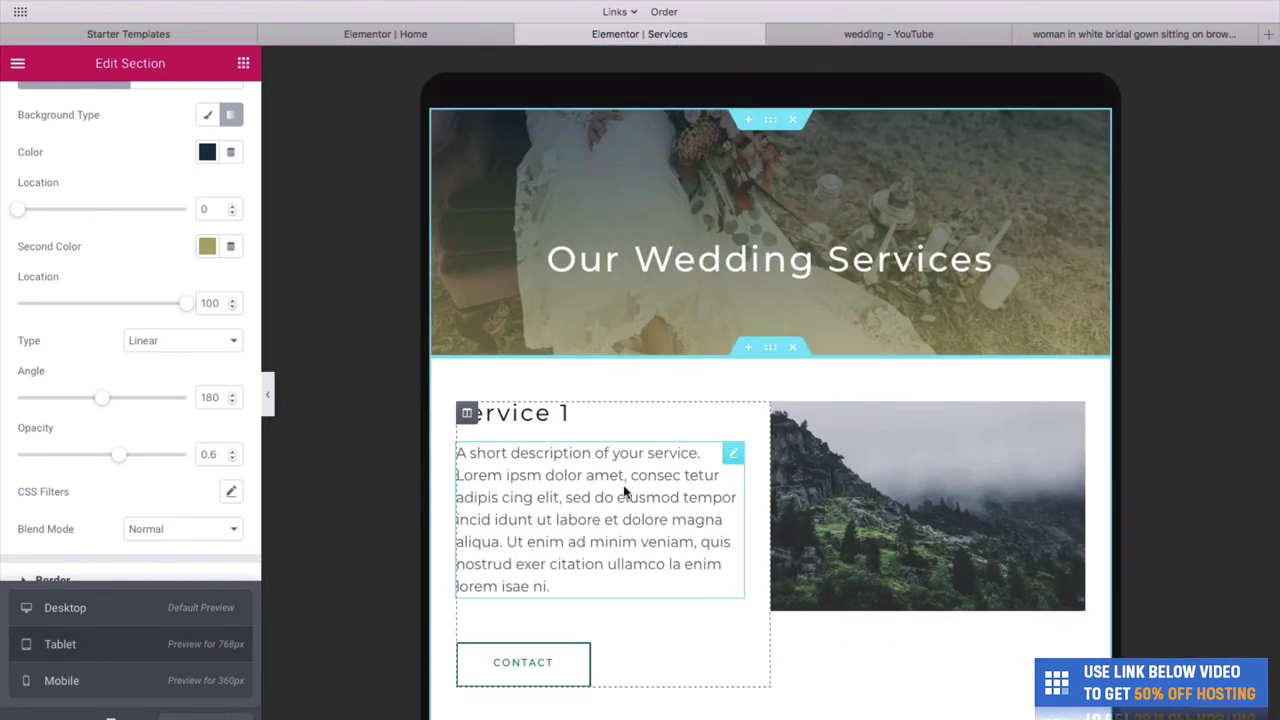
scroll(613, 494, "down", 5)
scroll(613, 494, "up", 5)
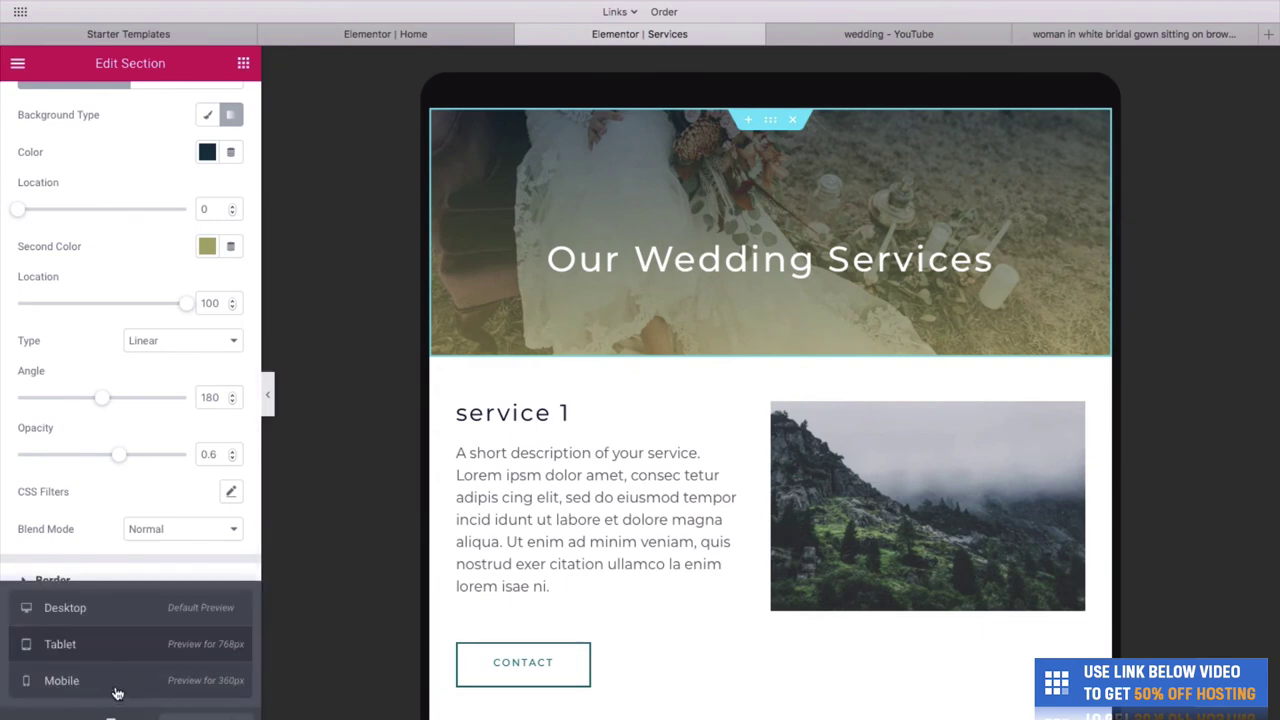
left_click(115, 689)
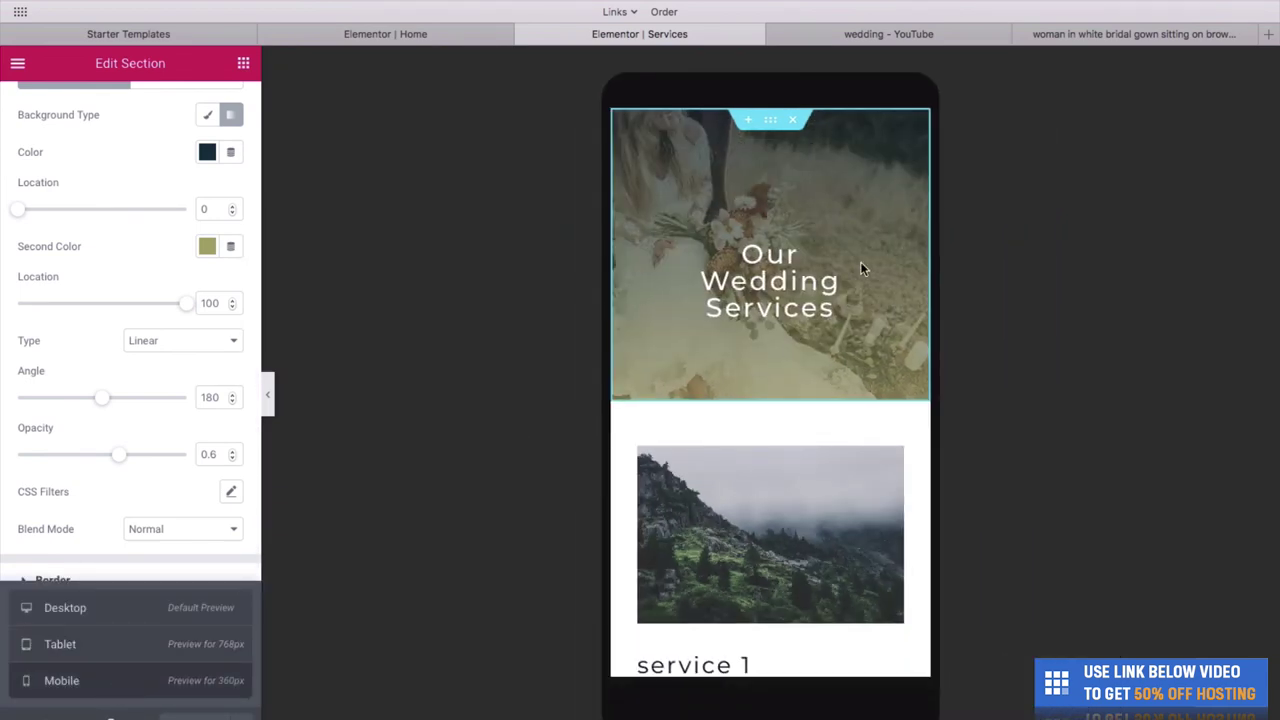
scroll(846, 330, "down", 7)
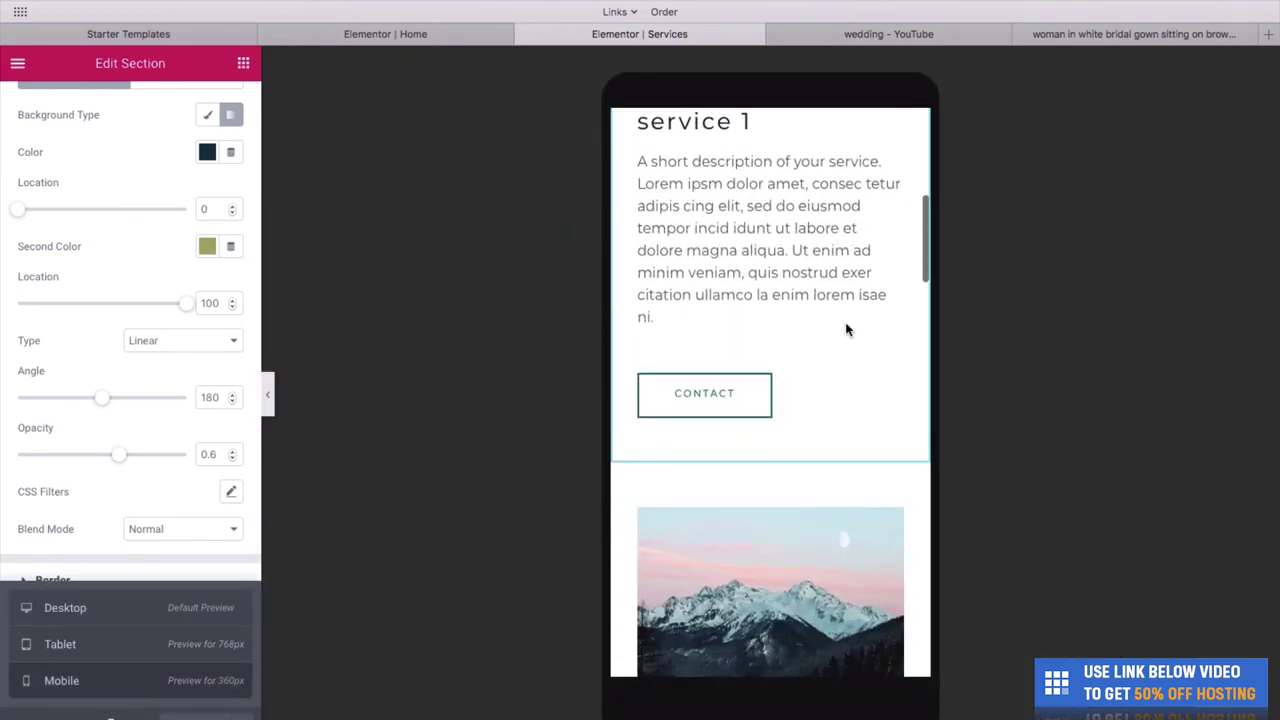
scroll(846, 330, "up", 8)
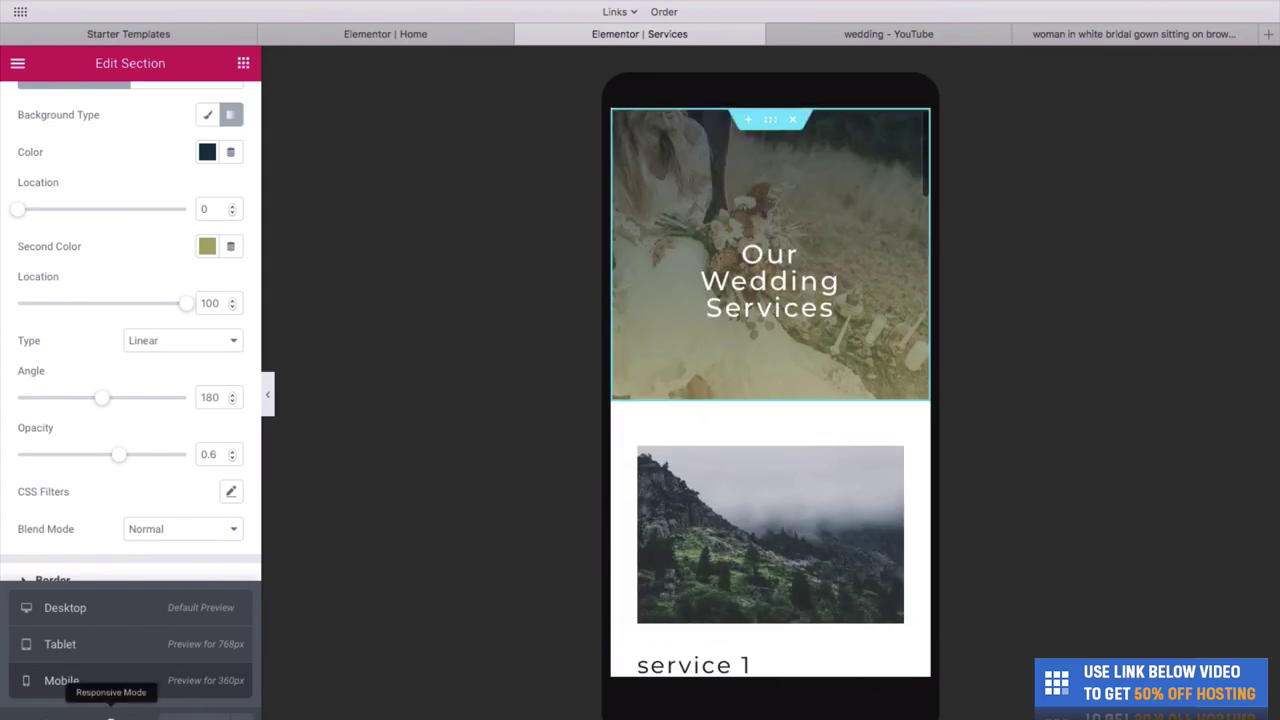
left_click(114, 704)
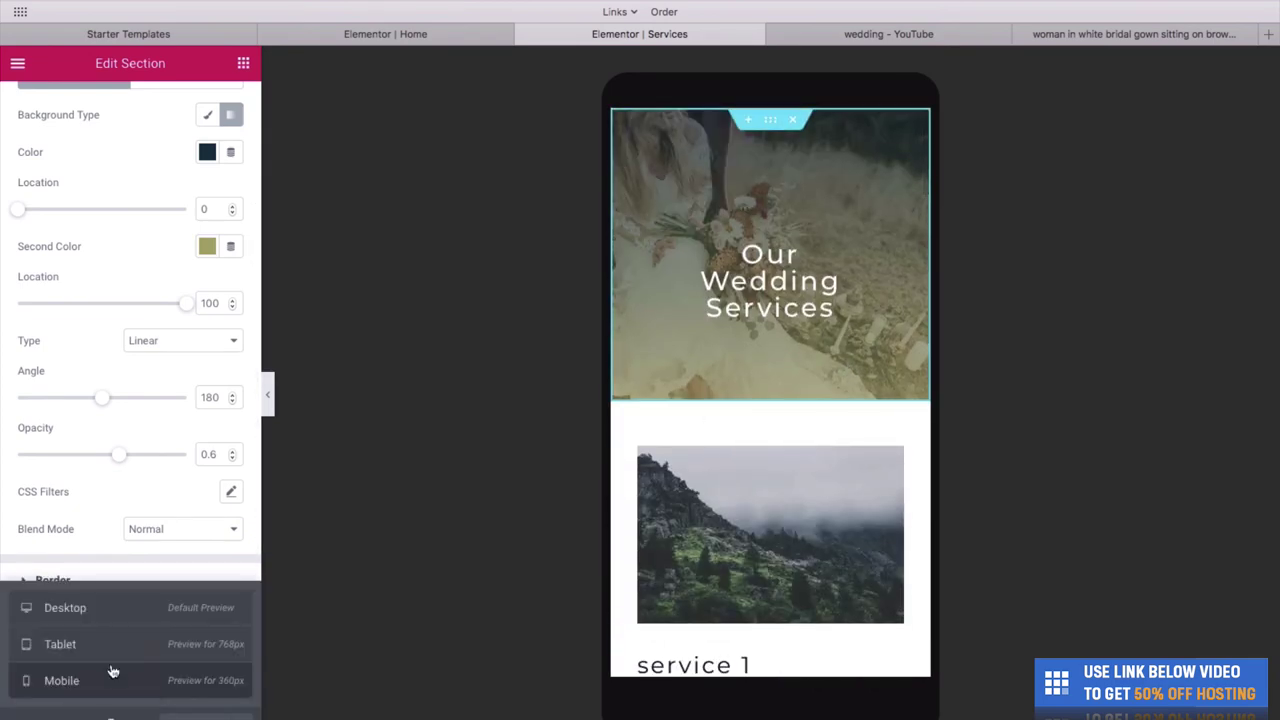
left_click(113, 607)
scroll(472, 520, "down", 1)
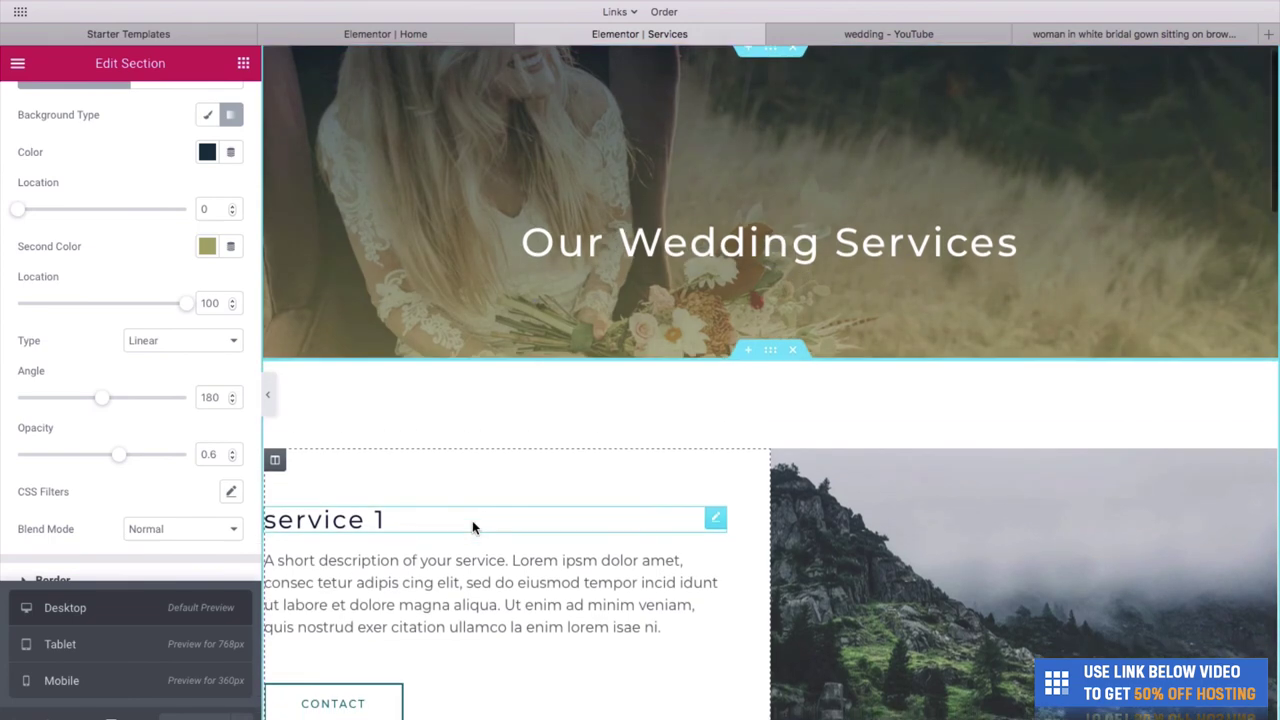
scroll(810, 440, "down", 3)
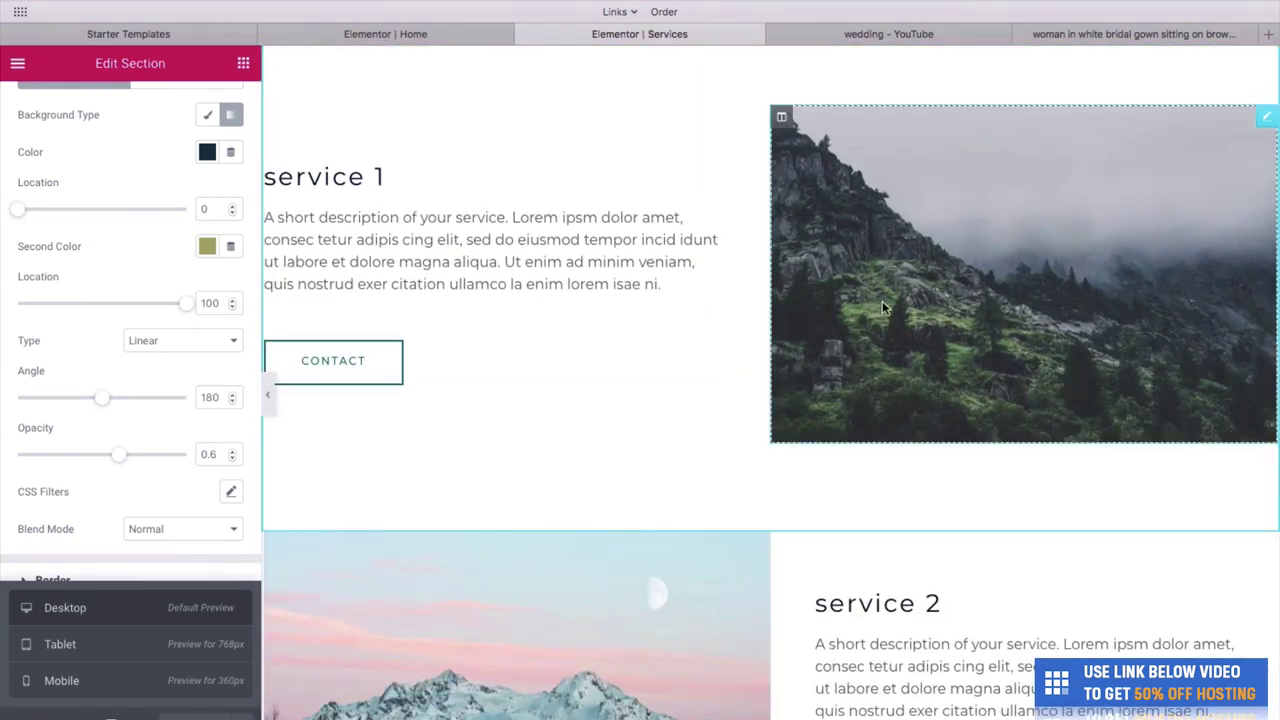
right_click(911, 233)
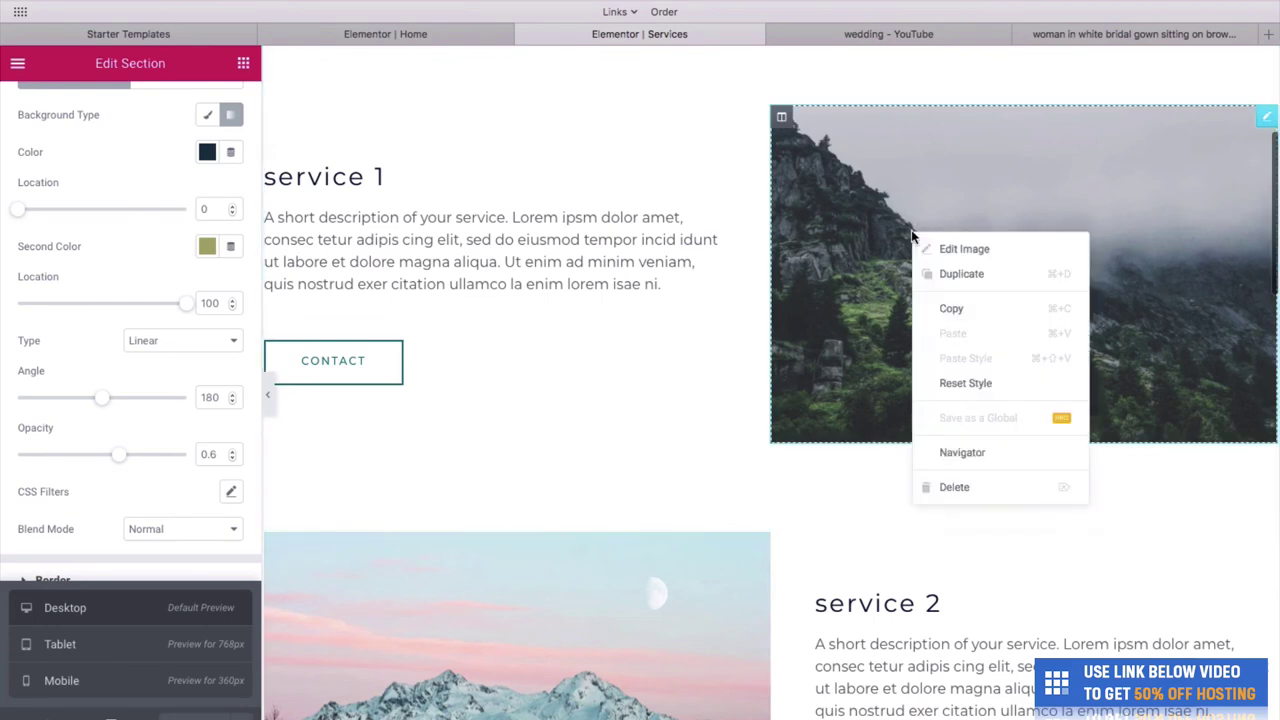
left_click(945, 250)
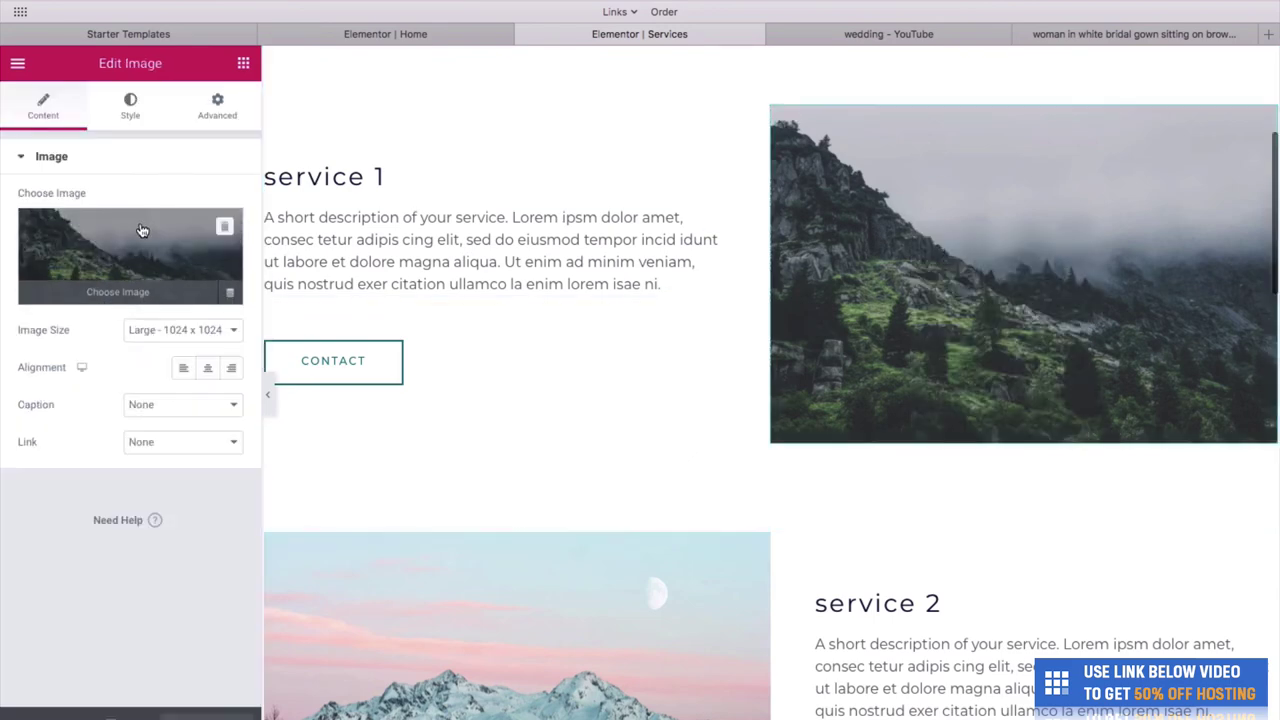
left_click(125, 292)
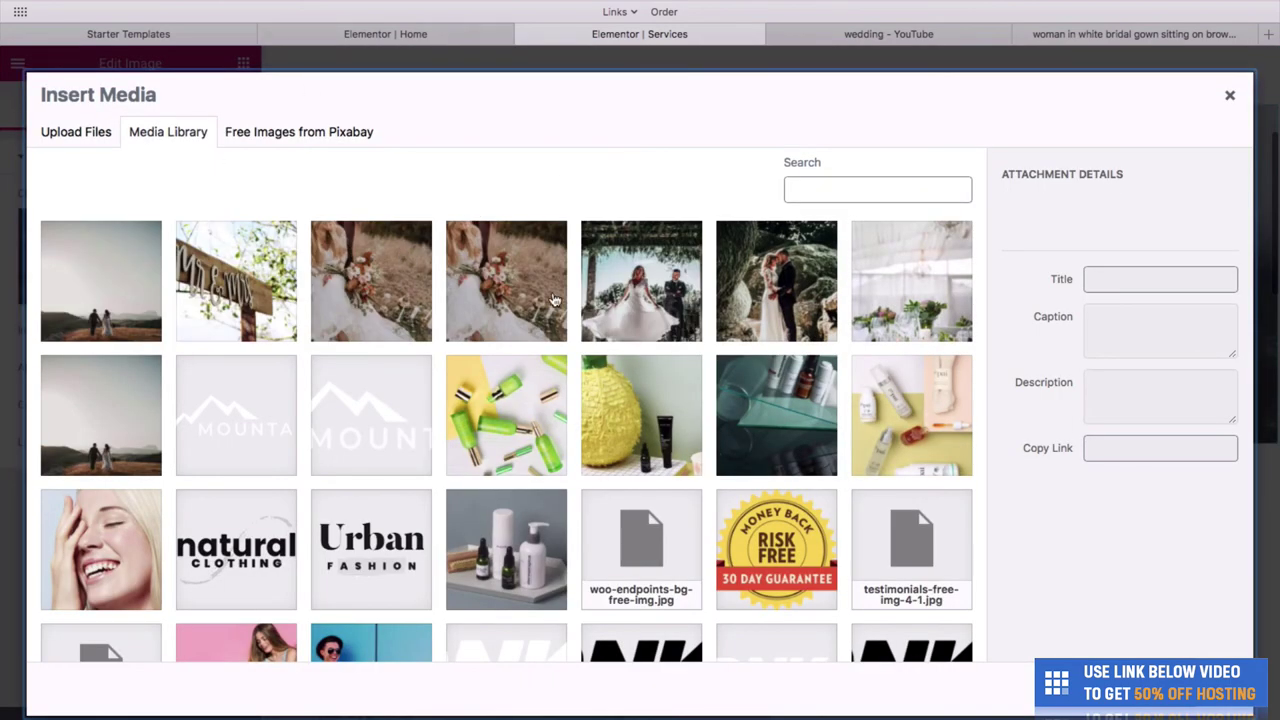
left_click(624, 294)
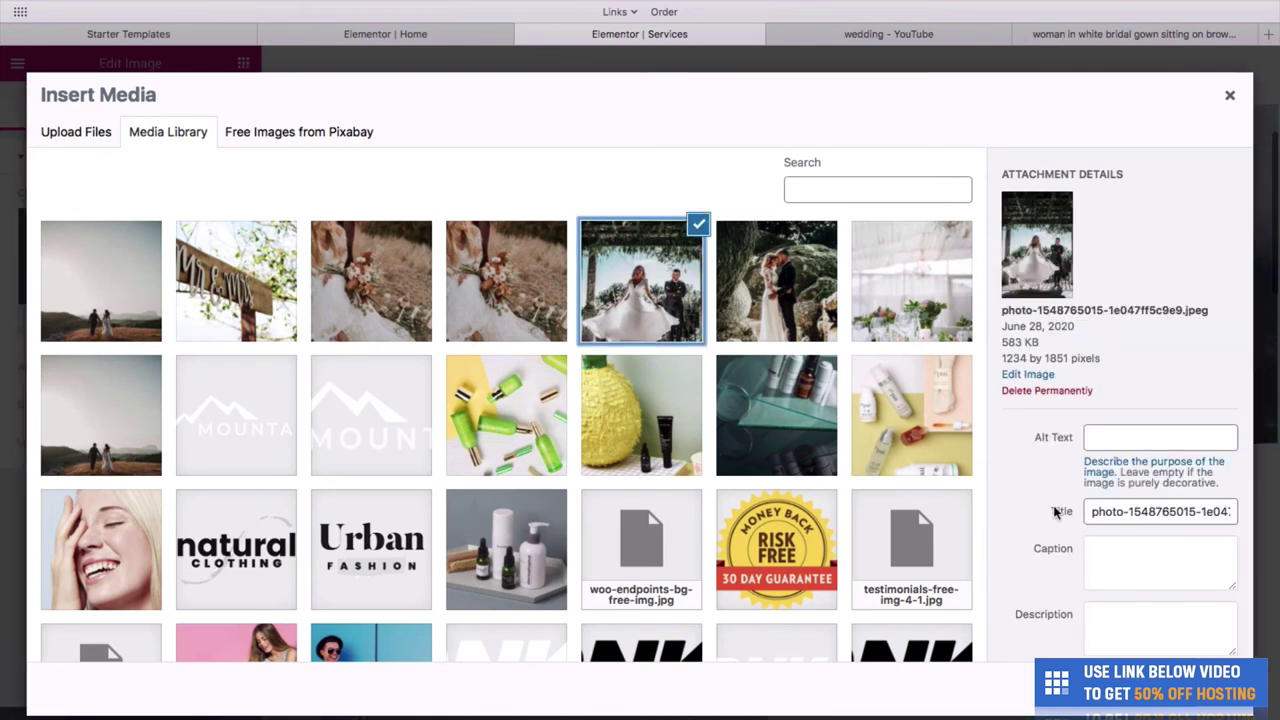
left_click(392, 300)
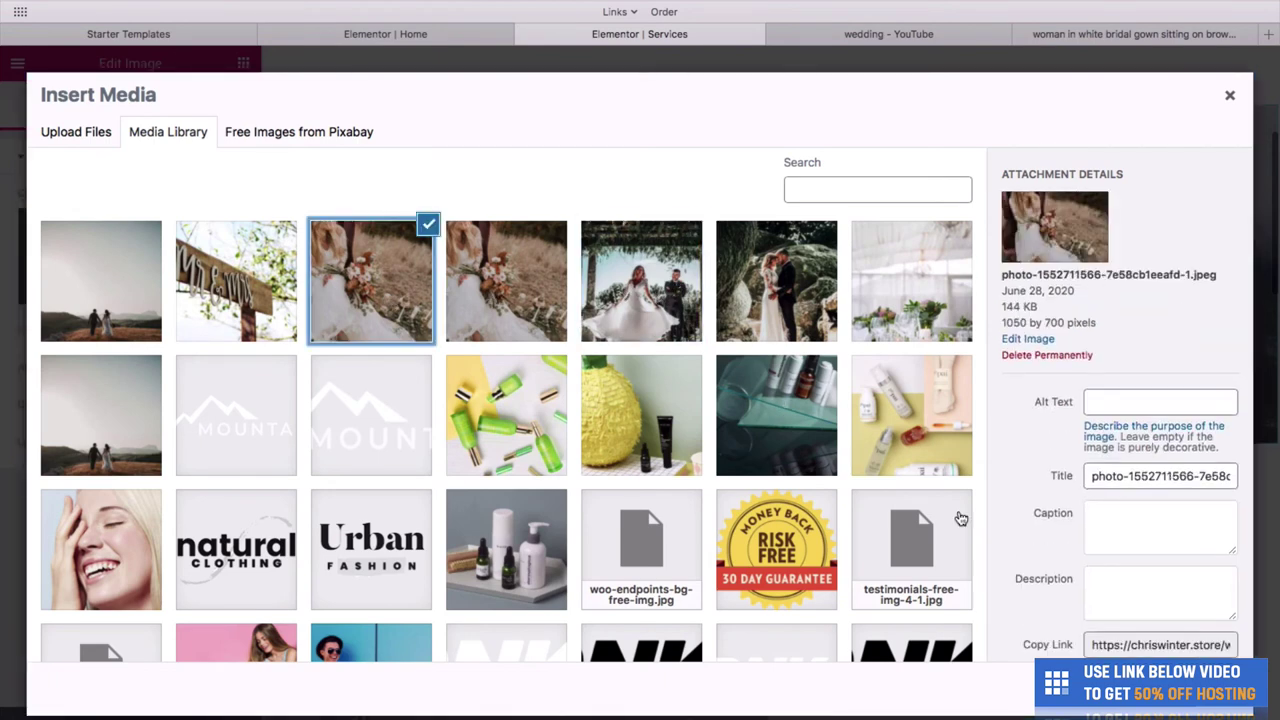
left_click(1195, 700)
scroll(1006, 563, "down", 3)
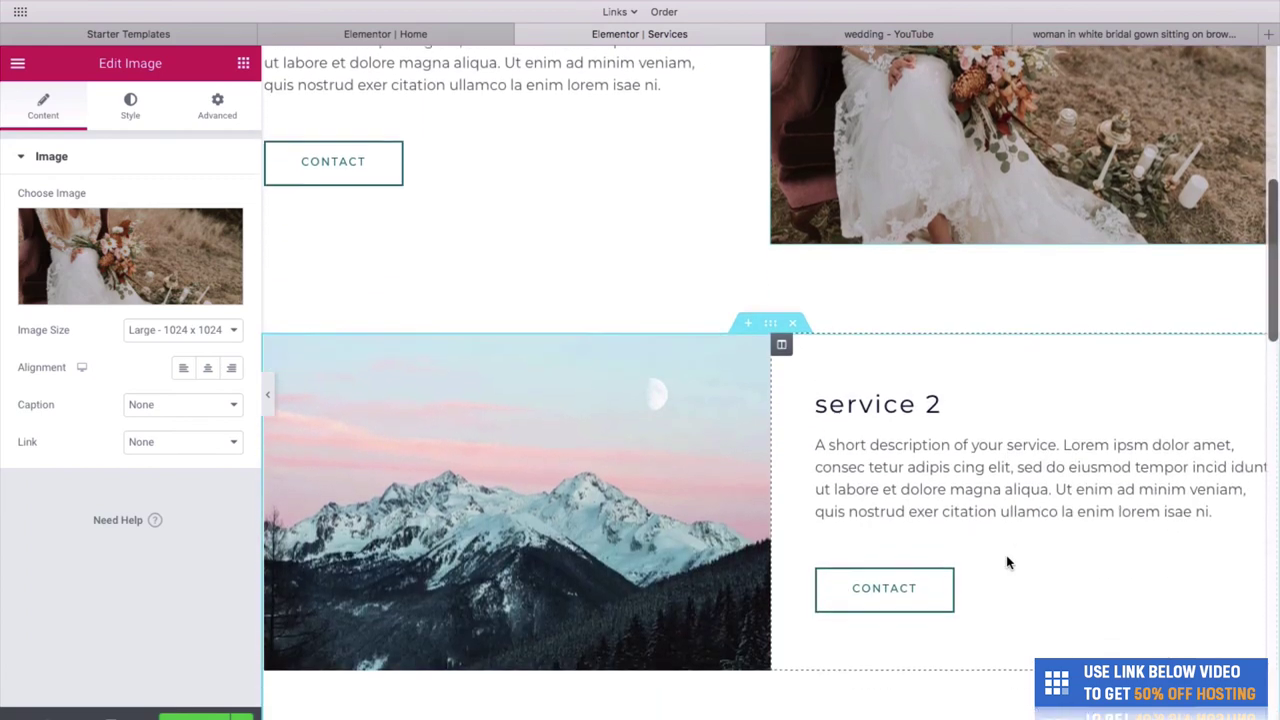
right_click(720, 473)
left_click(745, 485)
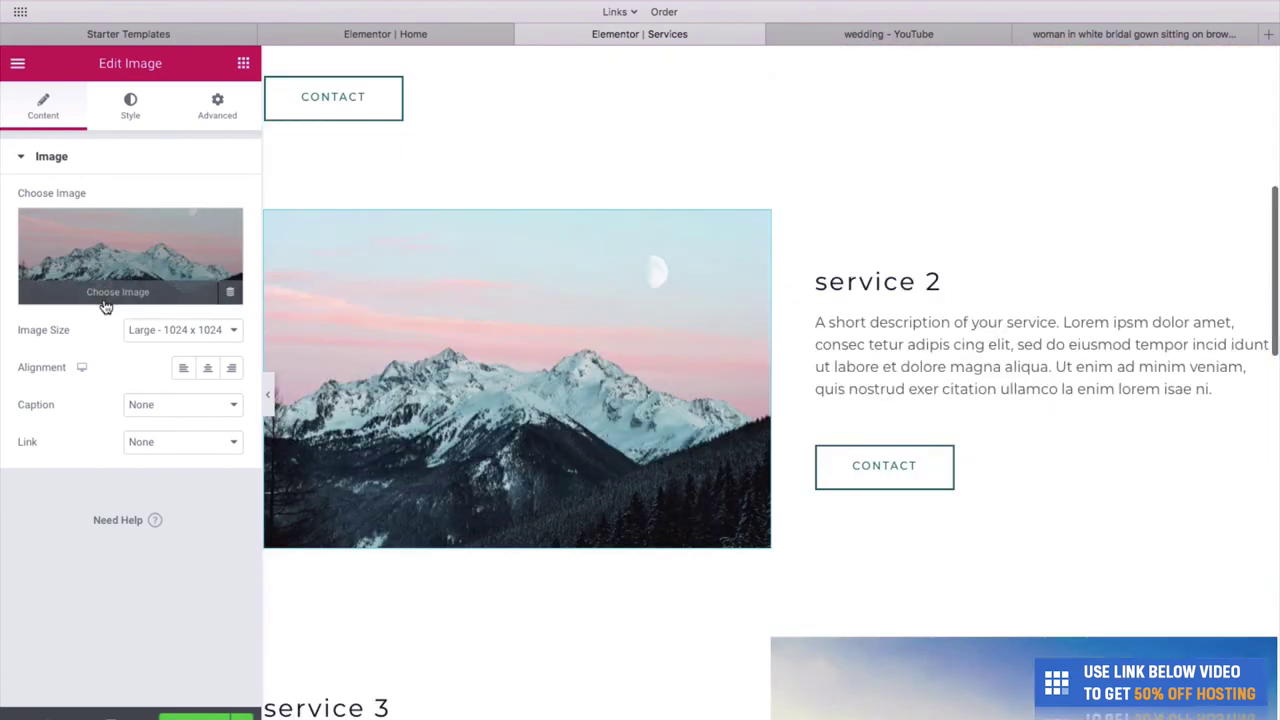
left_click(106, 298)
left_click(100, 375)
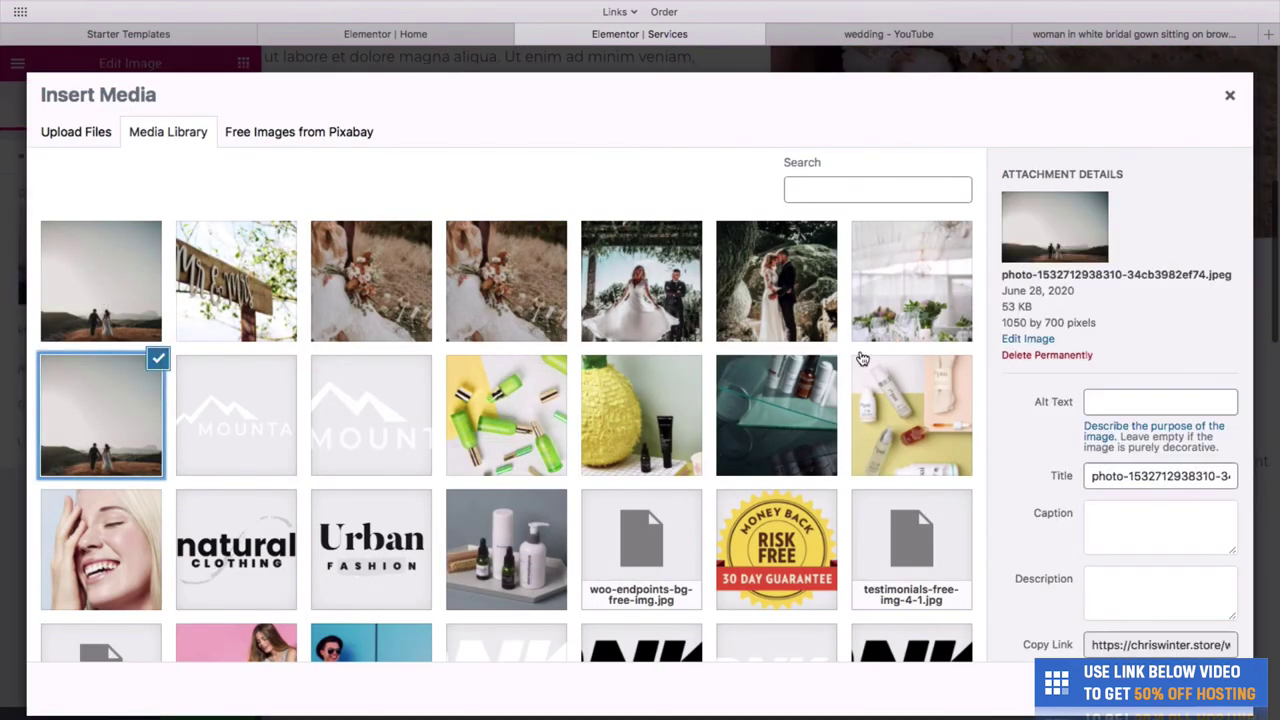
left_click(1195, 697)
Step: Replace the service 3 sunset image with the wooden "Mr & Mrs" sign photo from the media library
scroll(891, 529, "down", 4)
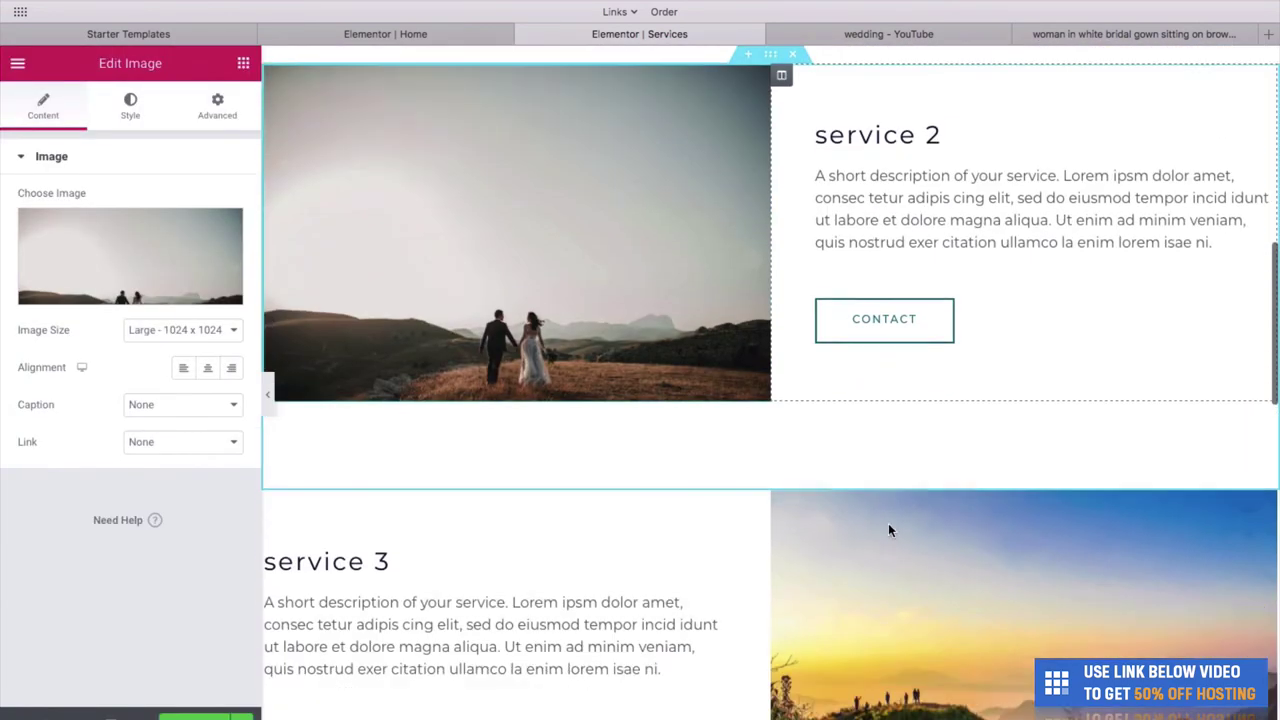
right_click(888, 530)
left_click(915, 487)
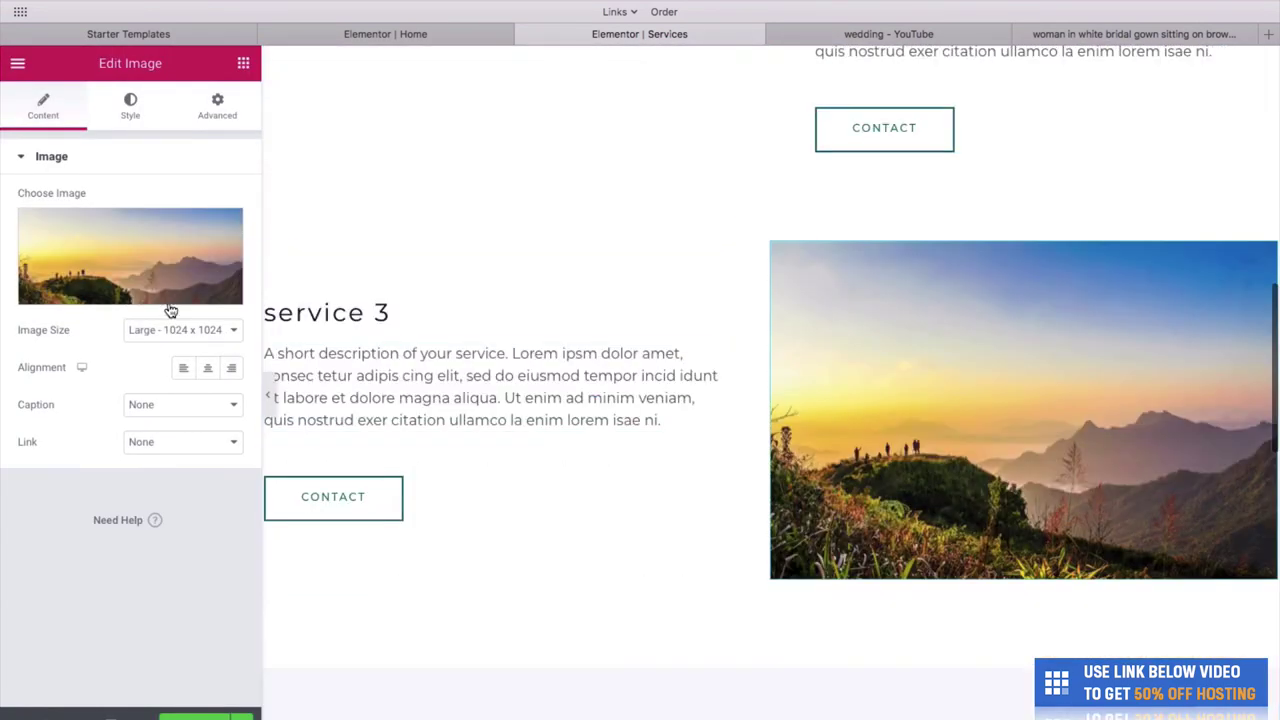
left_click(98, 291)
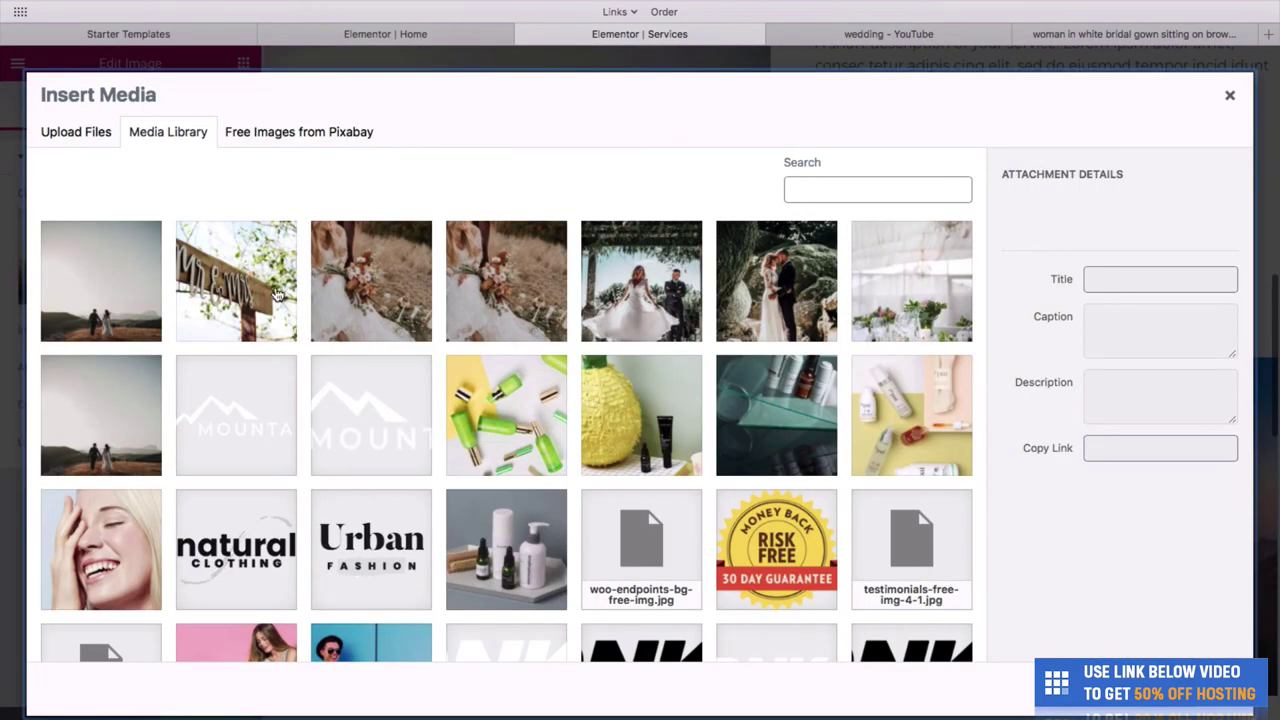
left_click(279, 293)
left_click(1190, 690)
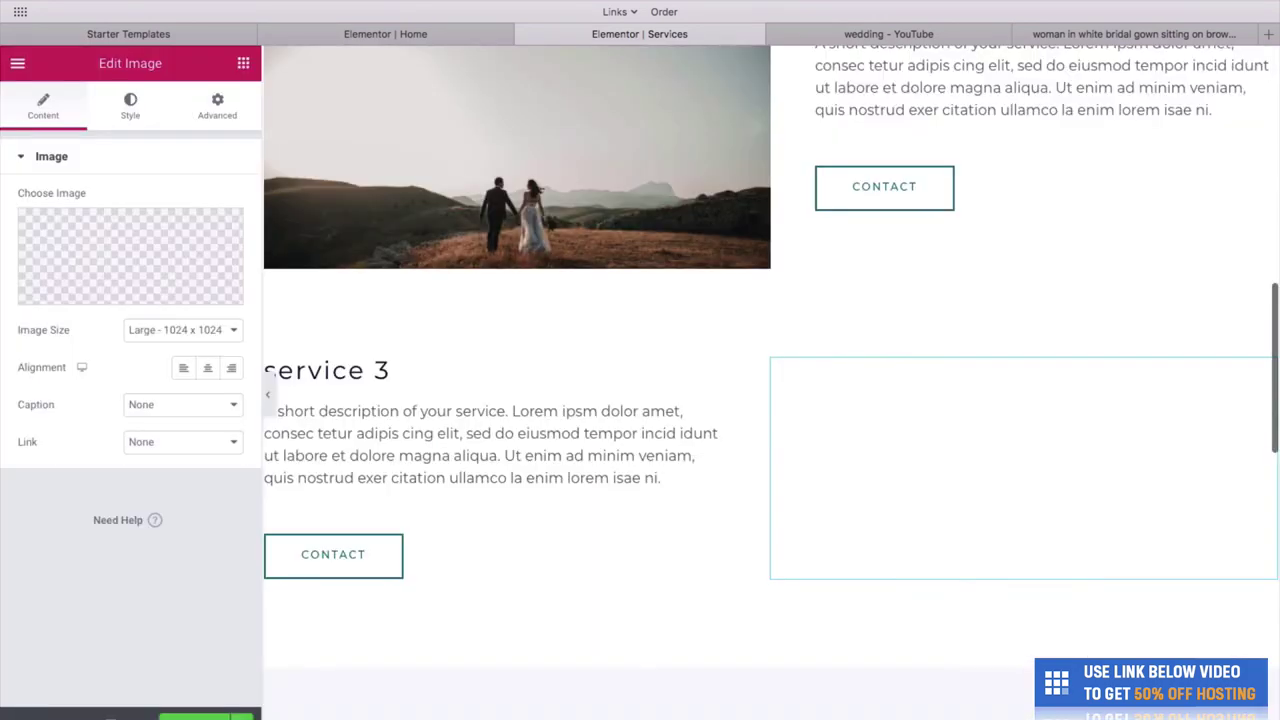
Step: Change the service 1 heading to "Wedding planning"
scroll(886, 531, "down", 5)
scroll(885, 535, "up", 4)
scroll(885, 535, "up", 8)
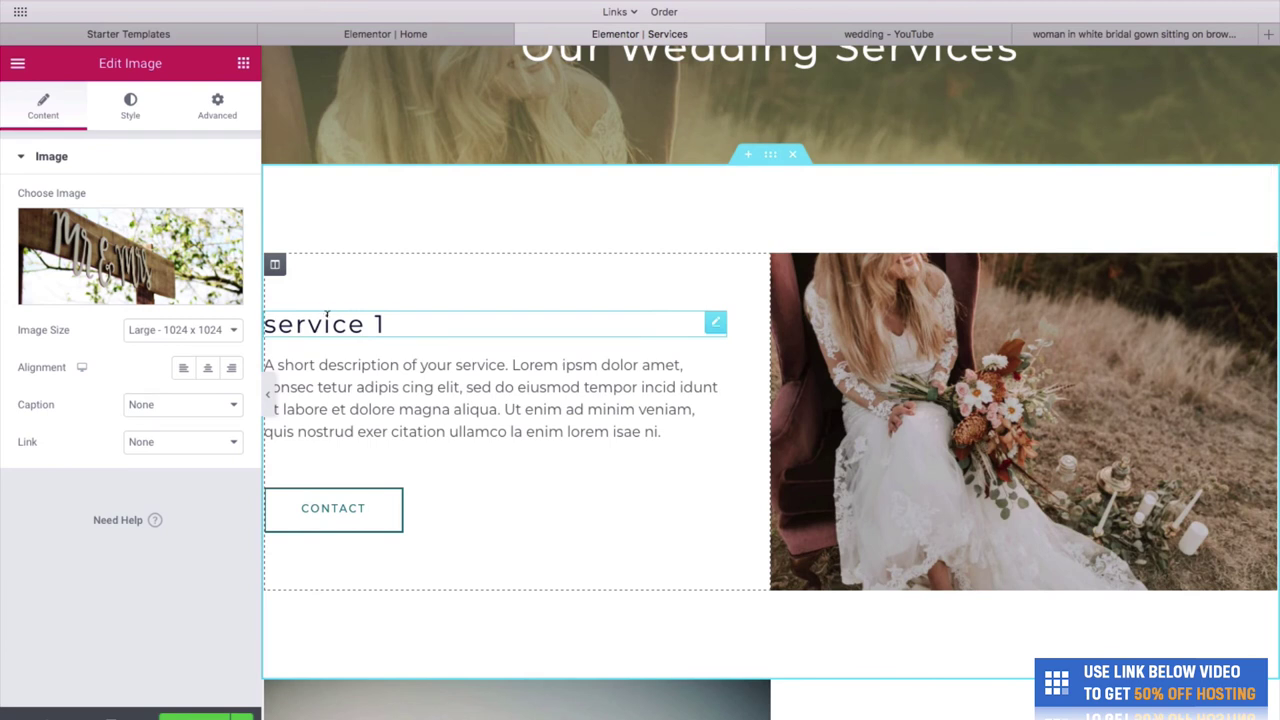
left_click(328, 313)
double_click(95, 232)
key("super+a")
type("Wedding p")
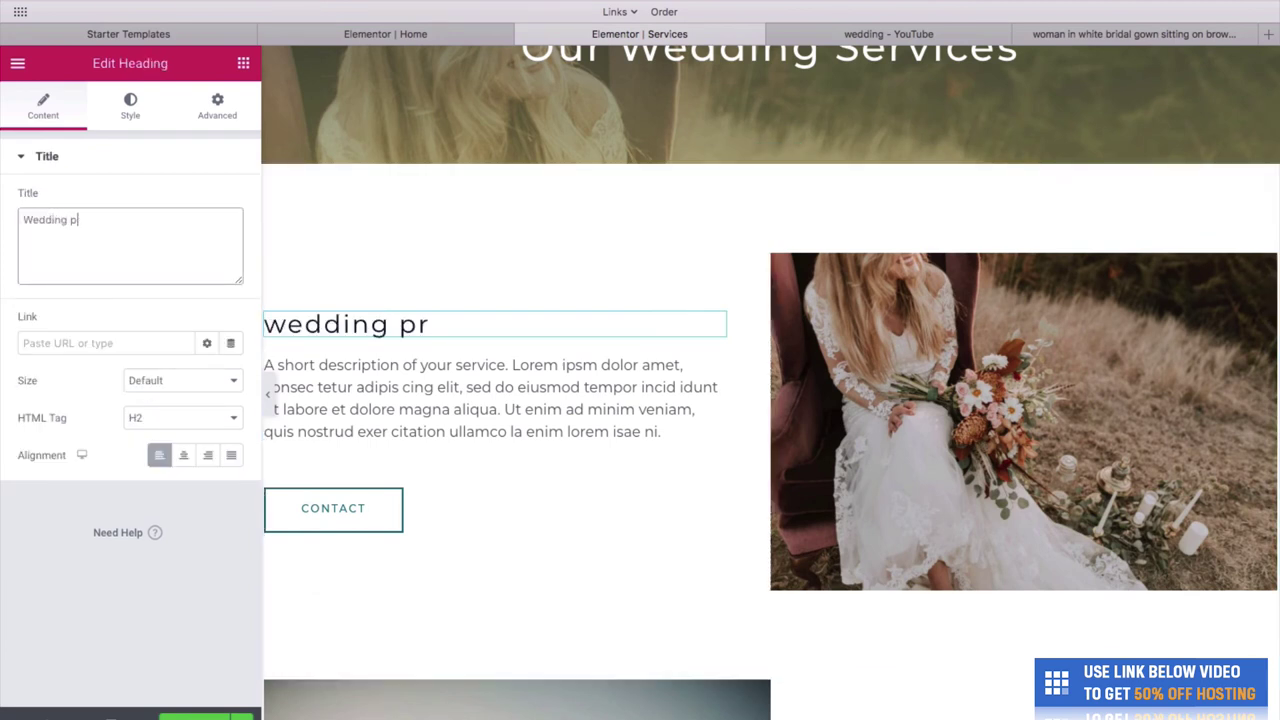
type("lanning")
Step: Change the service 2 heading to "photography"
scroll(650, 444, "down", 4)
left_click(885, 447)
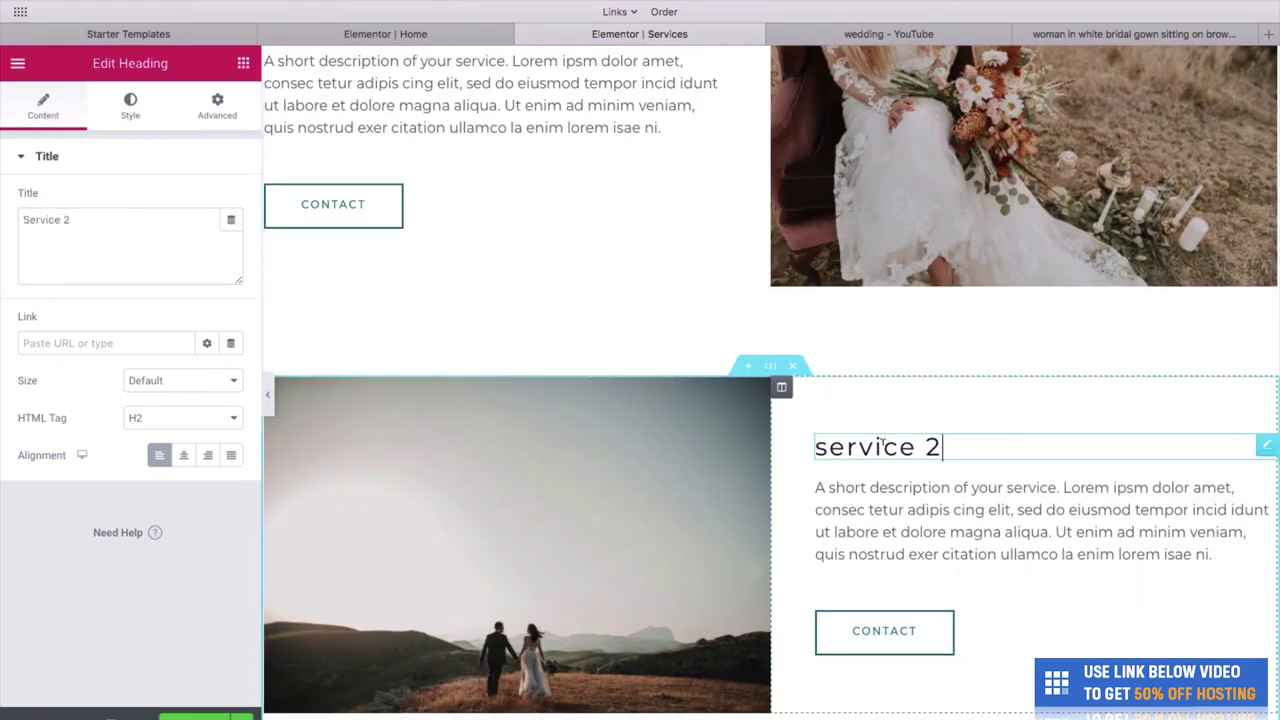
key("super+a")
left_click(171, 248)
key("super+a")
type("photograph")
Step: Change the service 3 heading to "videography"
scroll(486, 350, "down", 5)
left_click(420, 417)
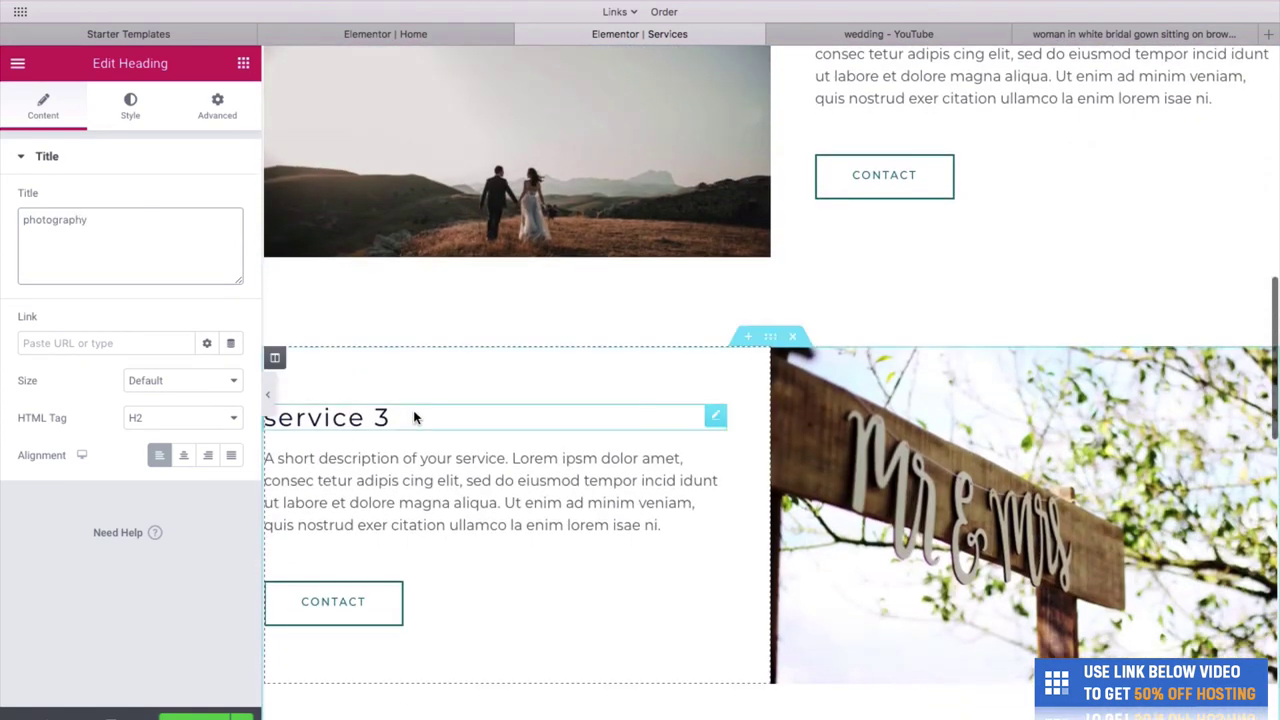
key("super+a")
left_click(109, 240)
key("super+a")
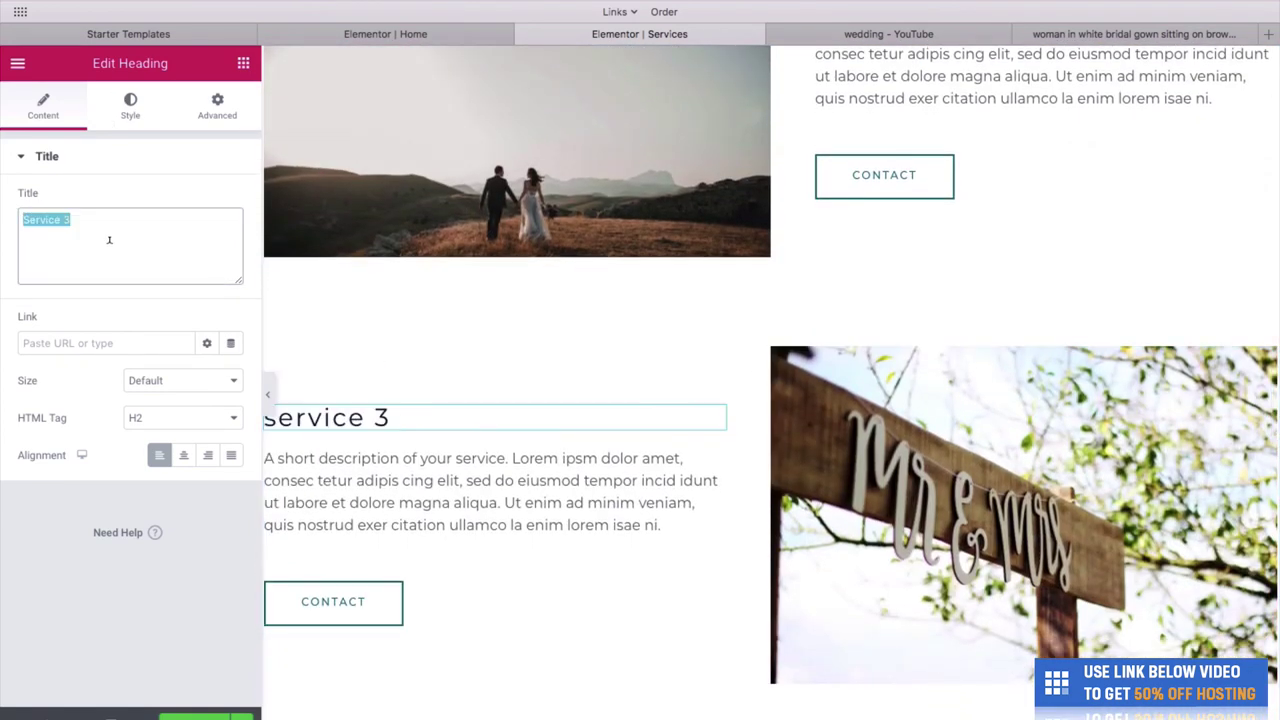
type("videography")
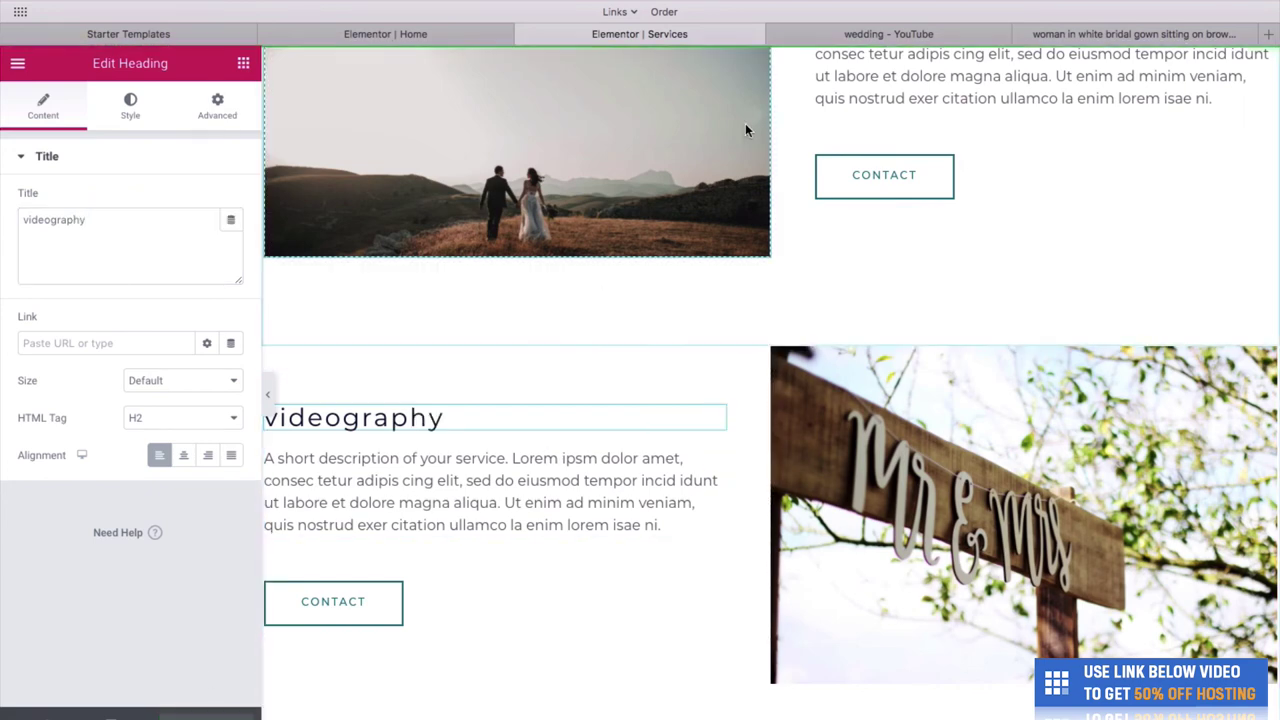
Step: Review the live Services page from its hero banner through the three service blocks down to the F.A.Q. section
left_click(829, 33)
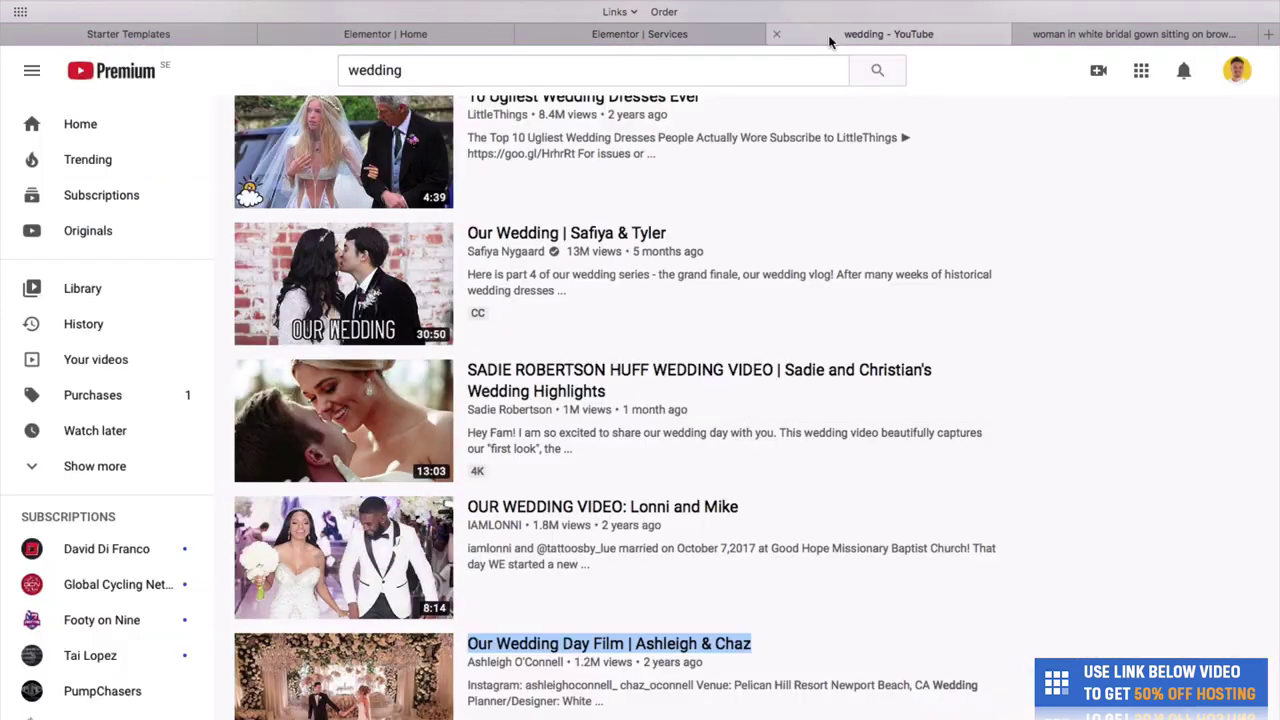
left_click(623, 34)
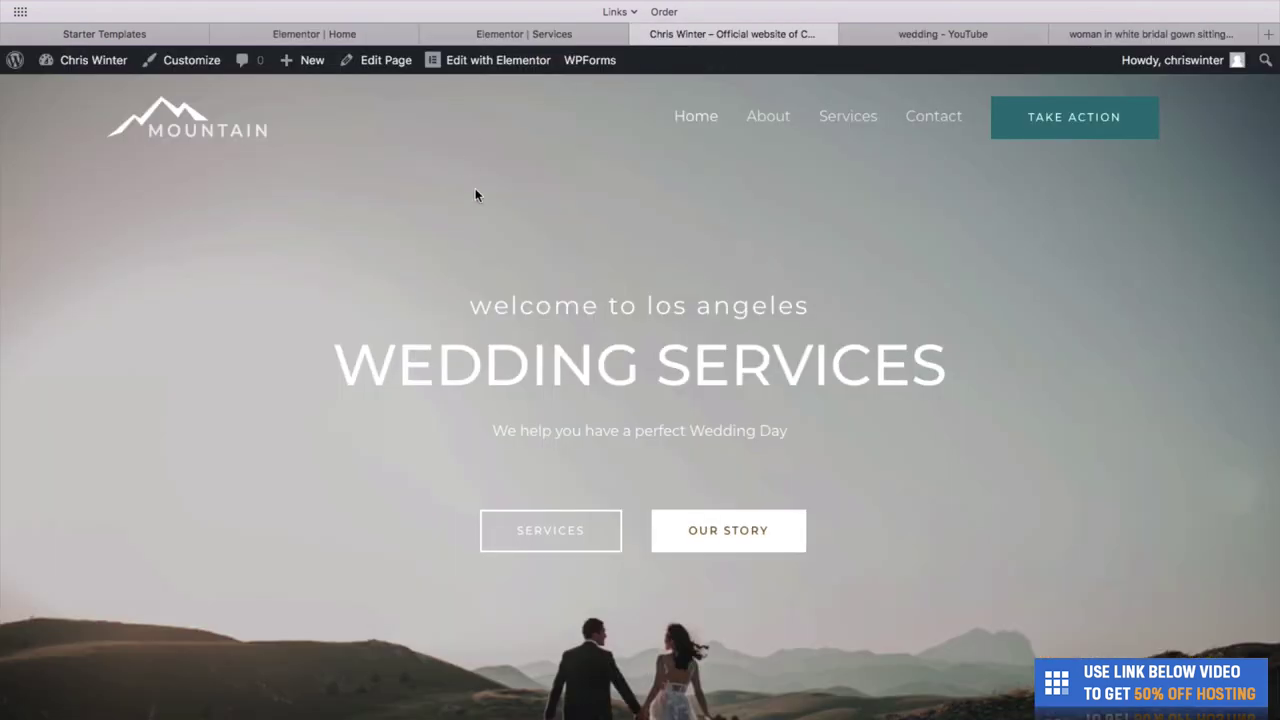
left_click(832, 117)
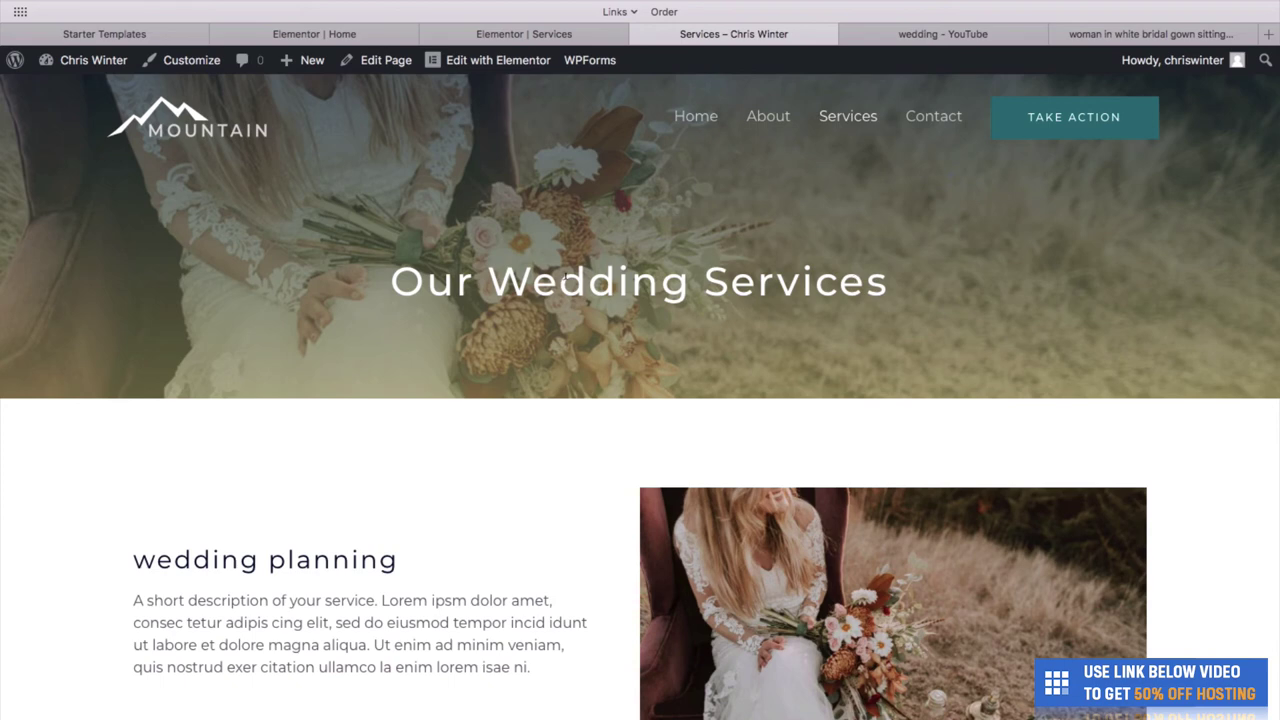
scroll(1166, 306, "down", 5)
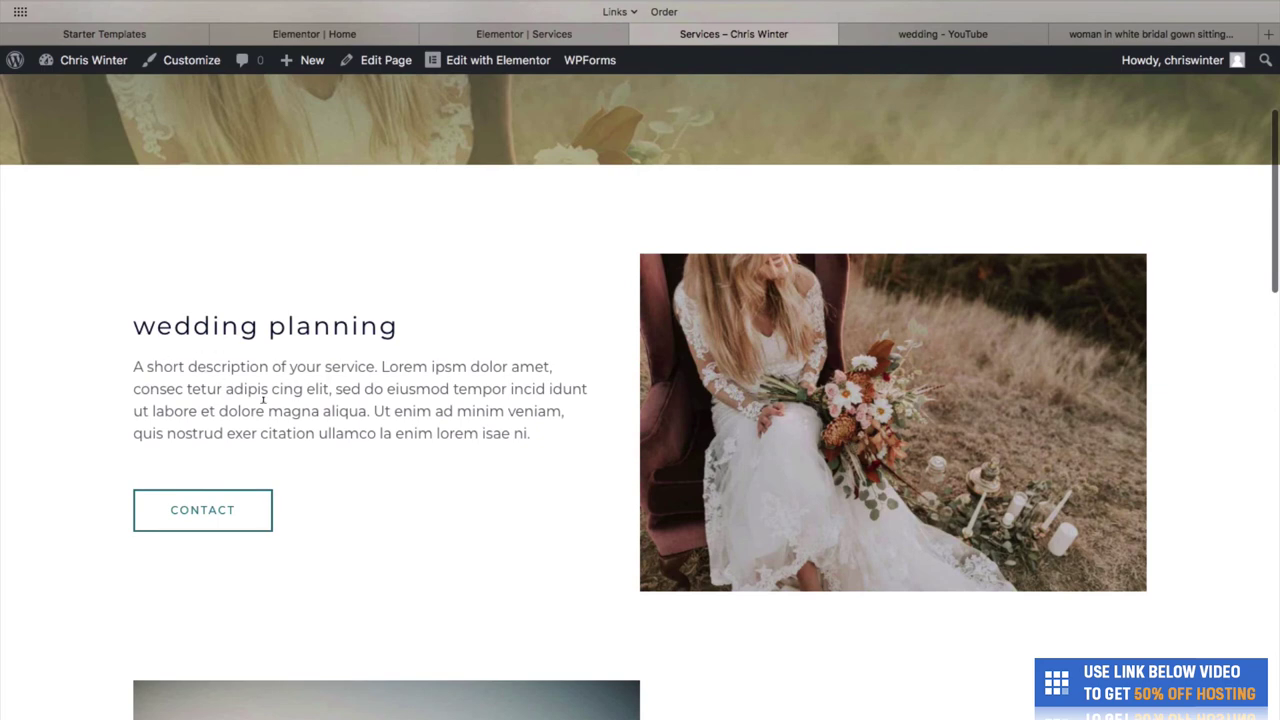
scroll(397, 518, "down", 3)
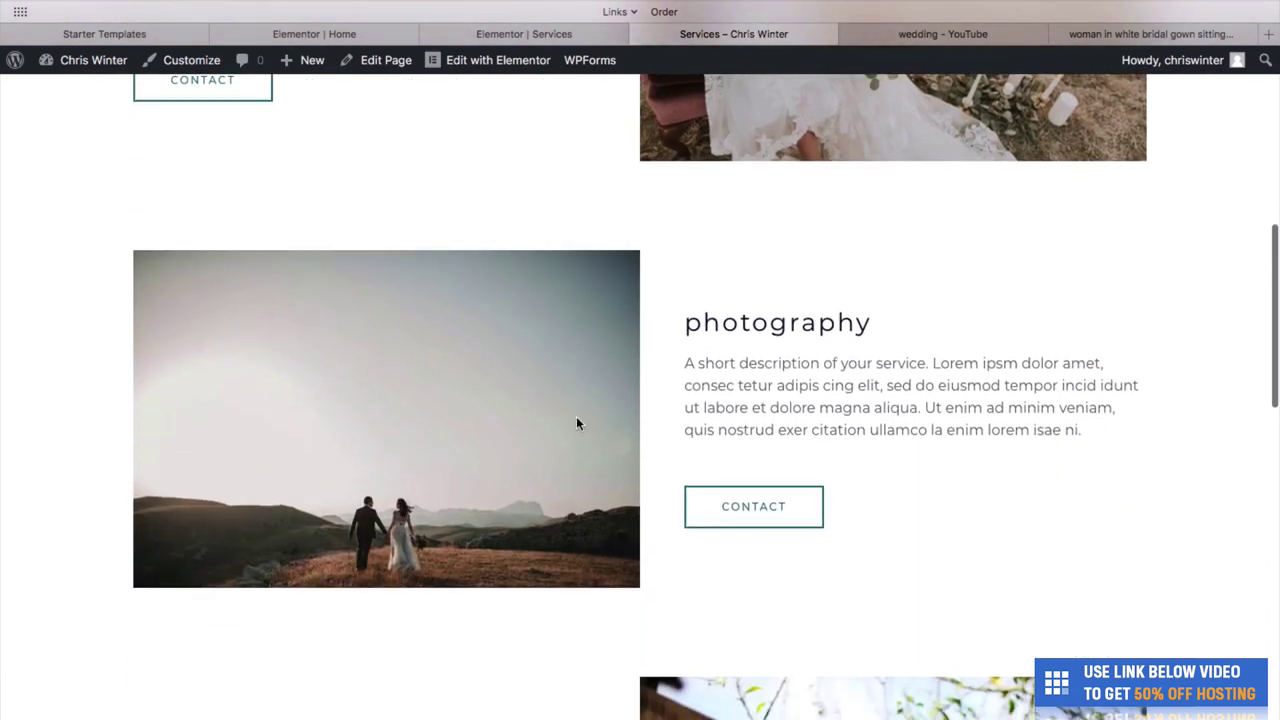
scroll(798, 298, "down", 10)
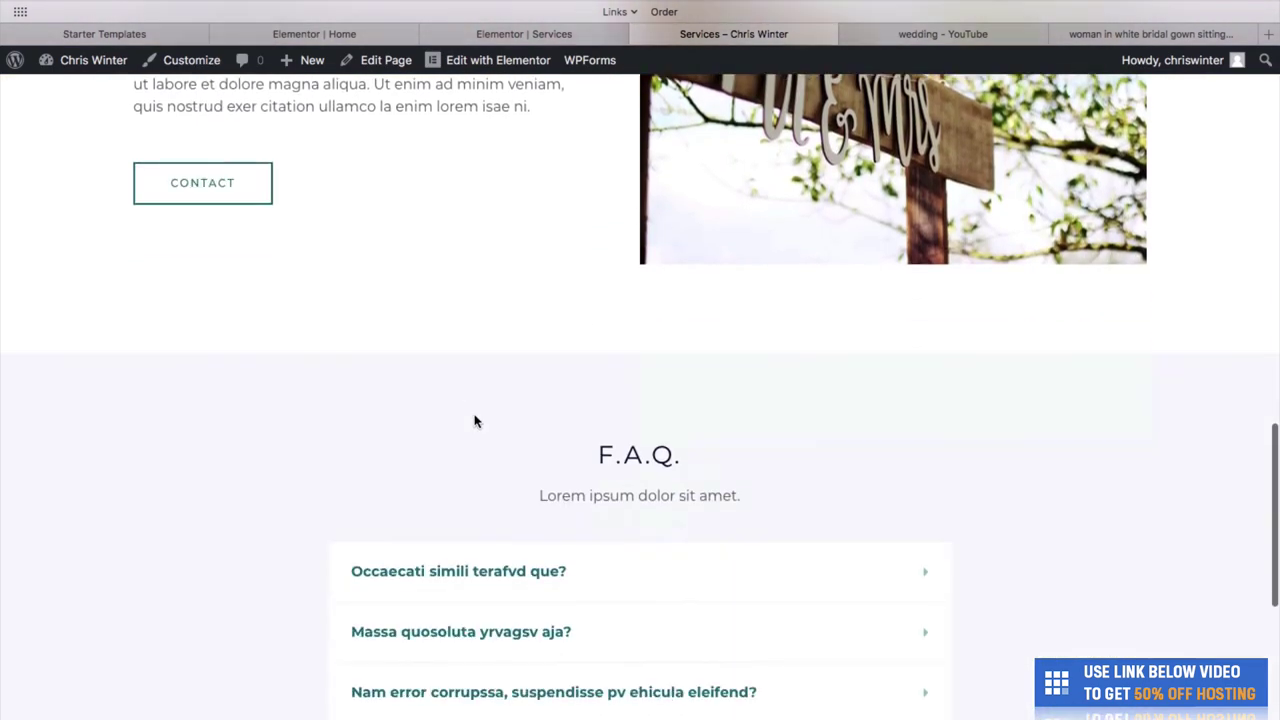
left_click(606, 463)
left_click(623, 471)
left_click(450, 34)
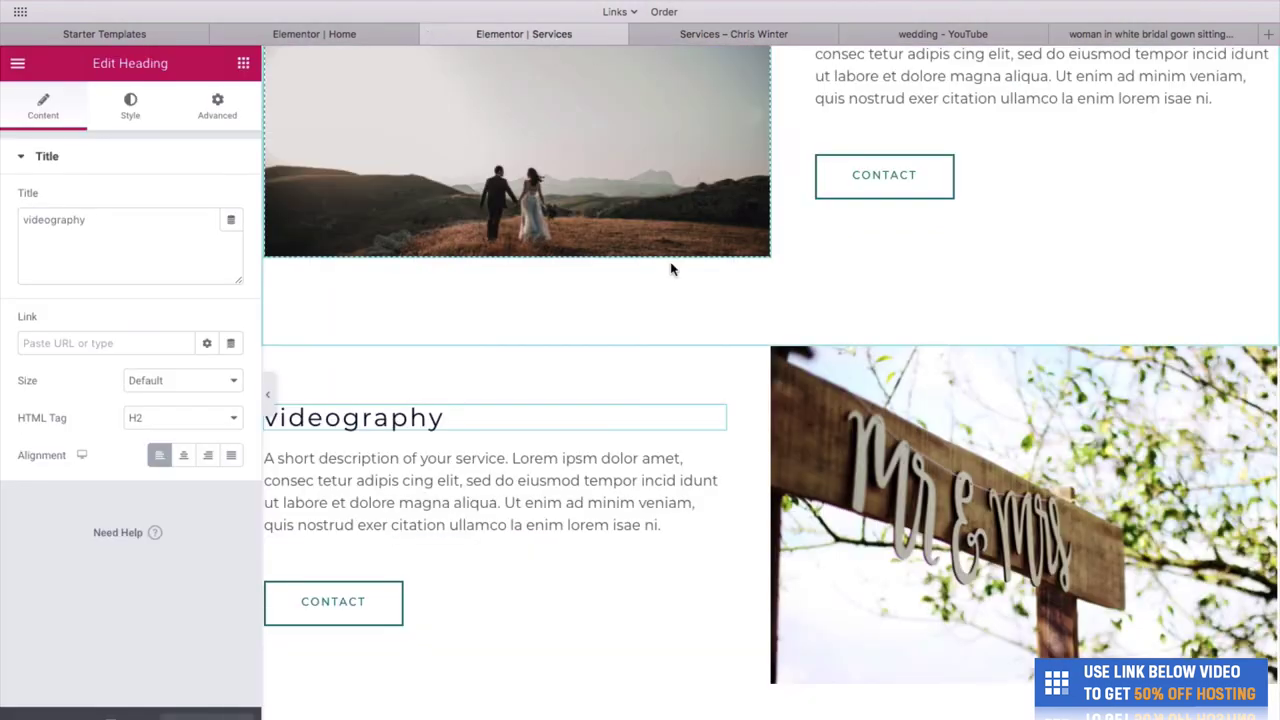
scroll(673, 267, "up", 8)
scroll(673, 267, "up", 5)
Step: Go to the live site's Contact page and open it for editing in Elementor
left_click(740, 34)
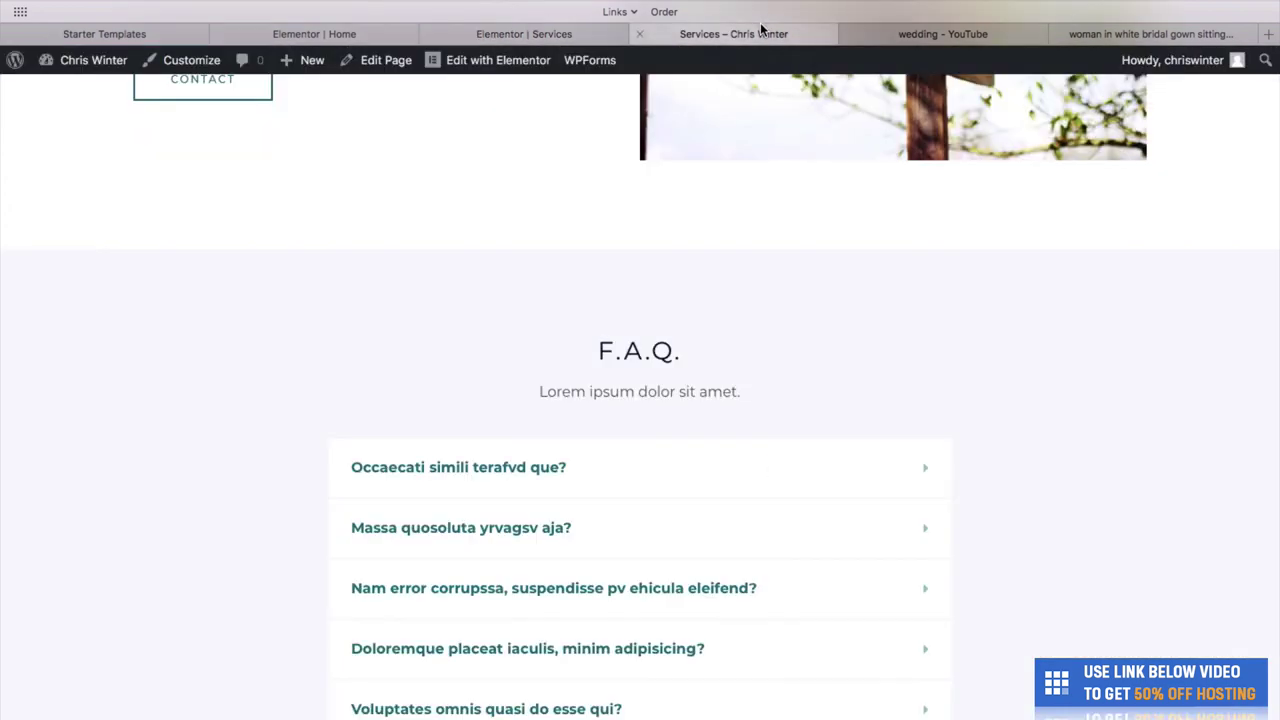
scroll(1003, 70, "up", 3)
scroll(1003, 70, "up", 10)
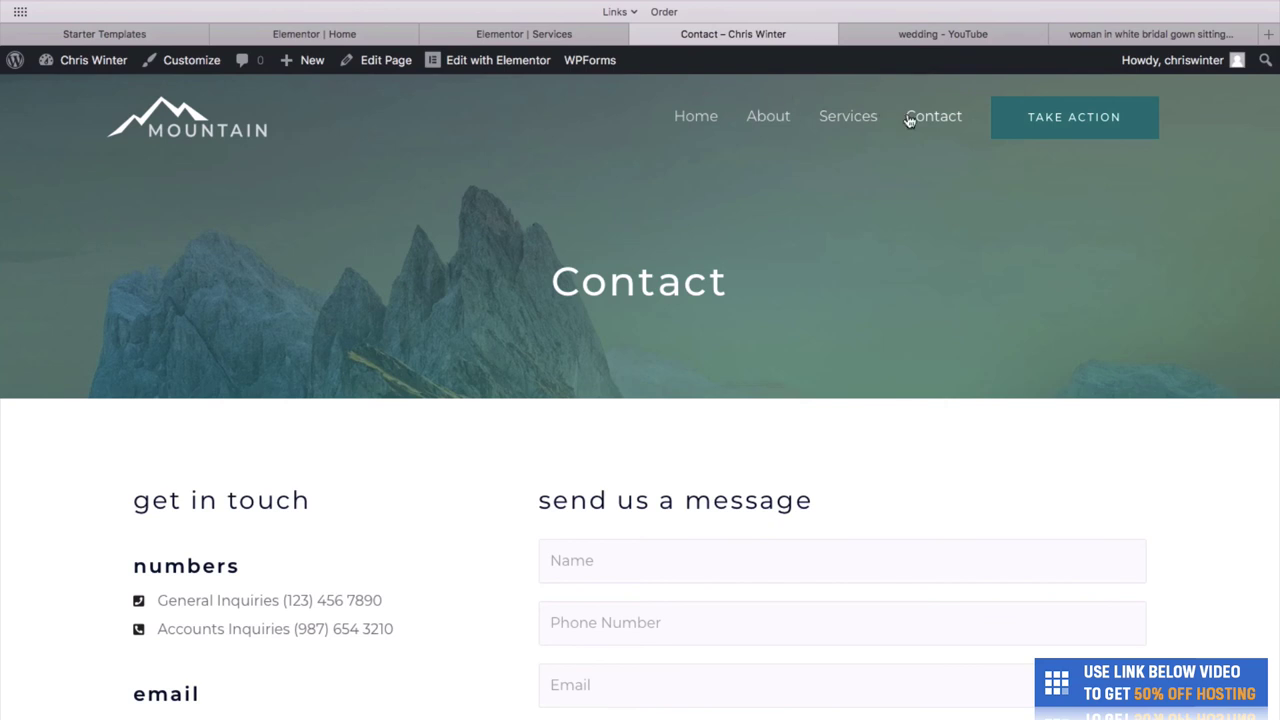
left_click(487, 62)
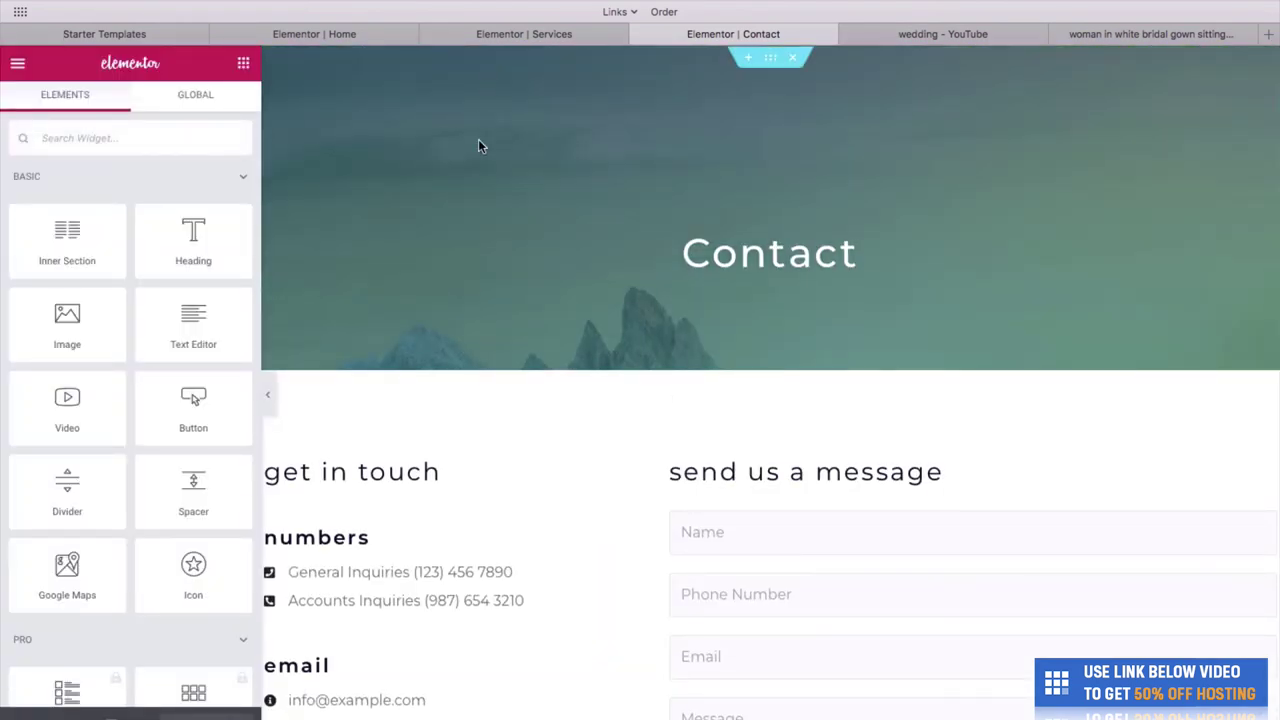
Step: Replace the Contact hero section's background image with the wooden "Mr & Mrs" sign photo from the media library
right_click(482, 155)
left_click(506, 171)
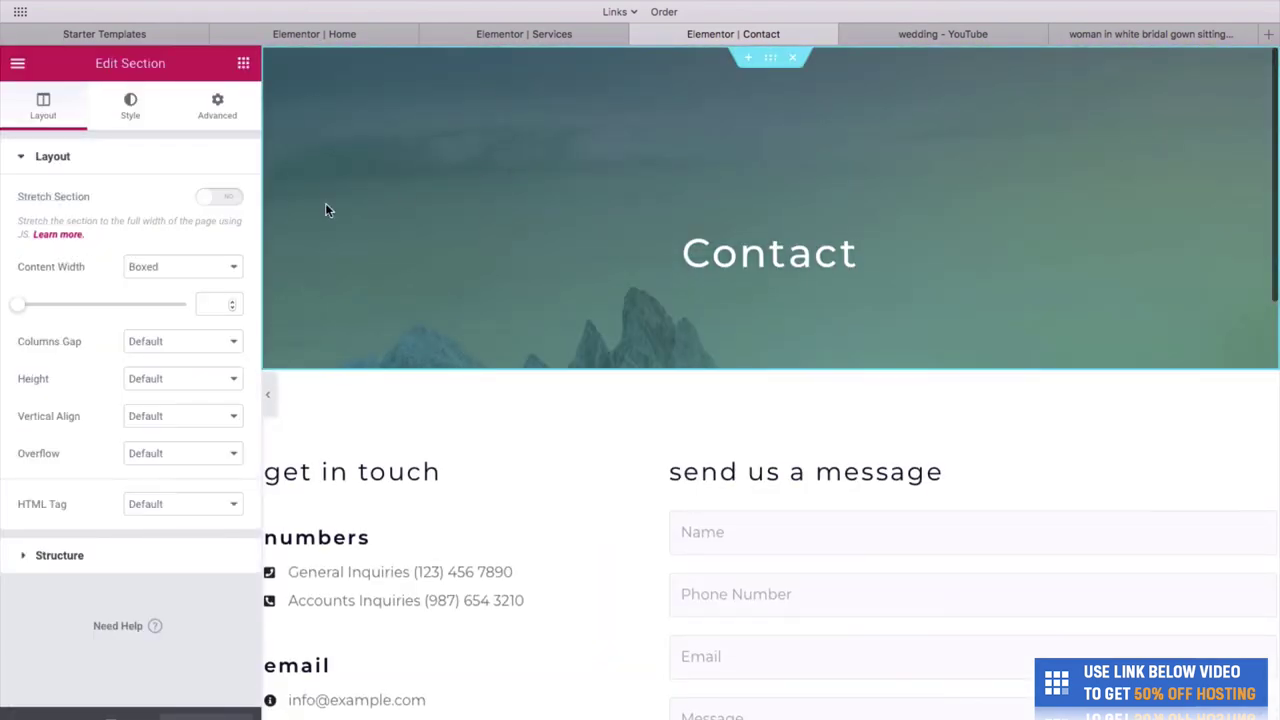
left_click(136, 112)
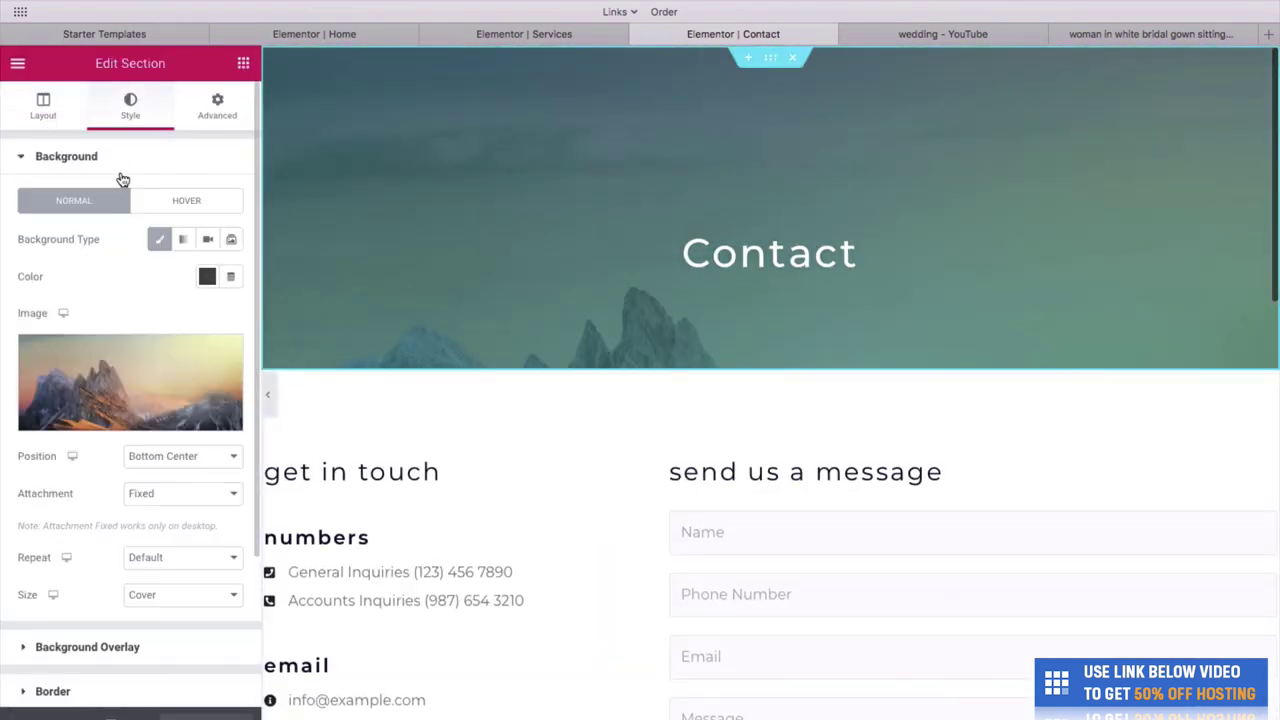
left_click(100, 412)
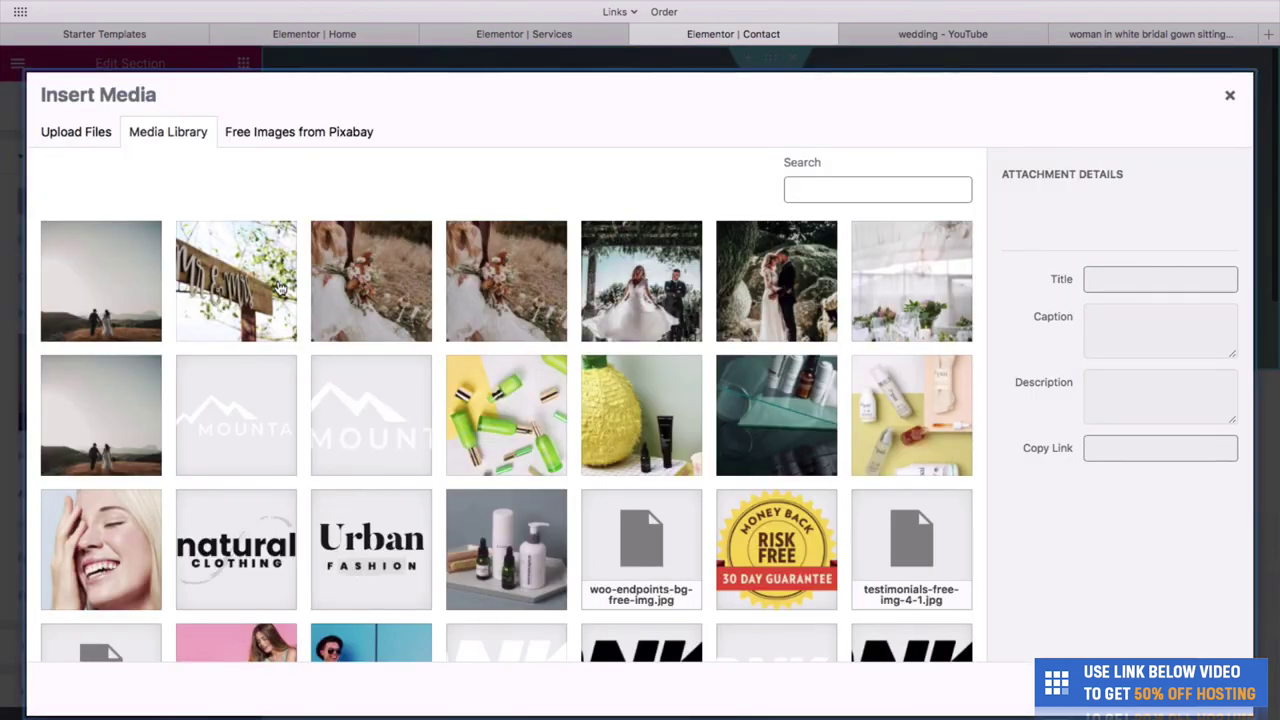
left_click(290, 287)
left_click(1195, 692)
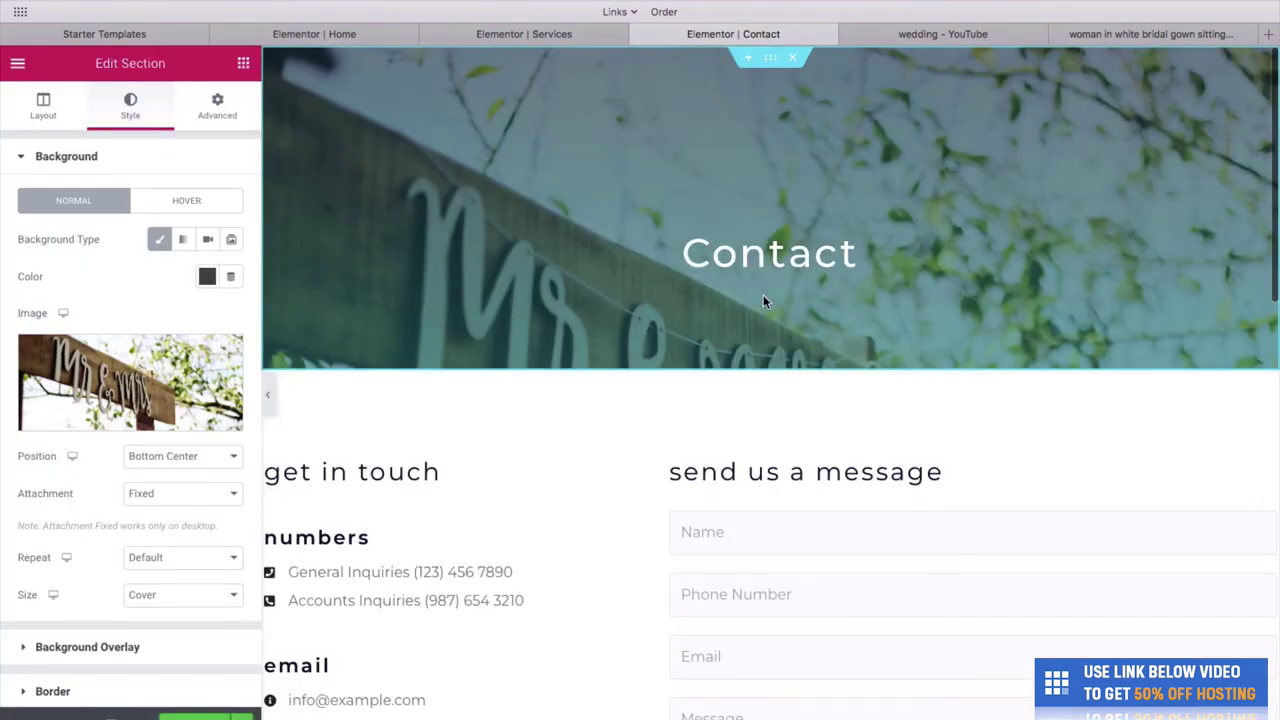
Step: Set the location of the Google Maps widget below the contact form to Los Angeles
scroll(591, 449, "down", 2)
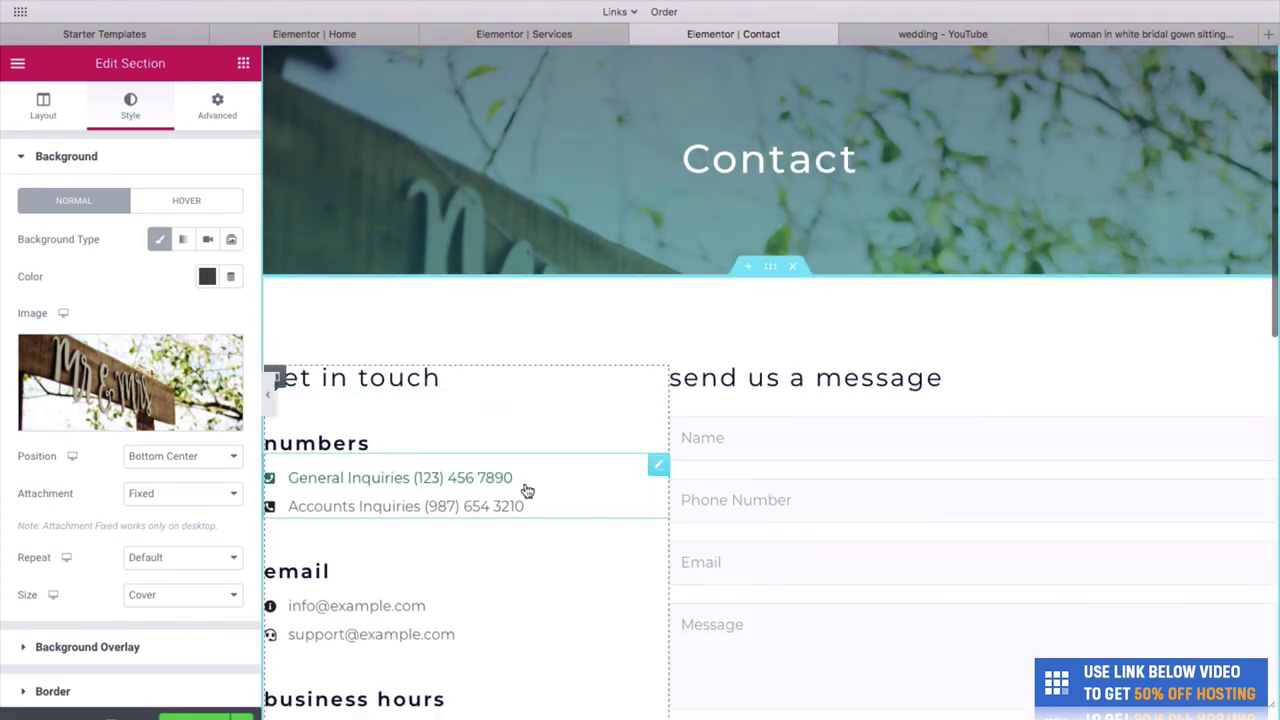
scroll(526, 491, "down", 5)
scroll(527, 491, "down", 5)
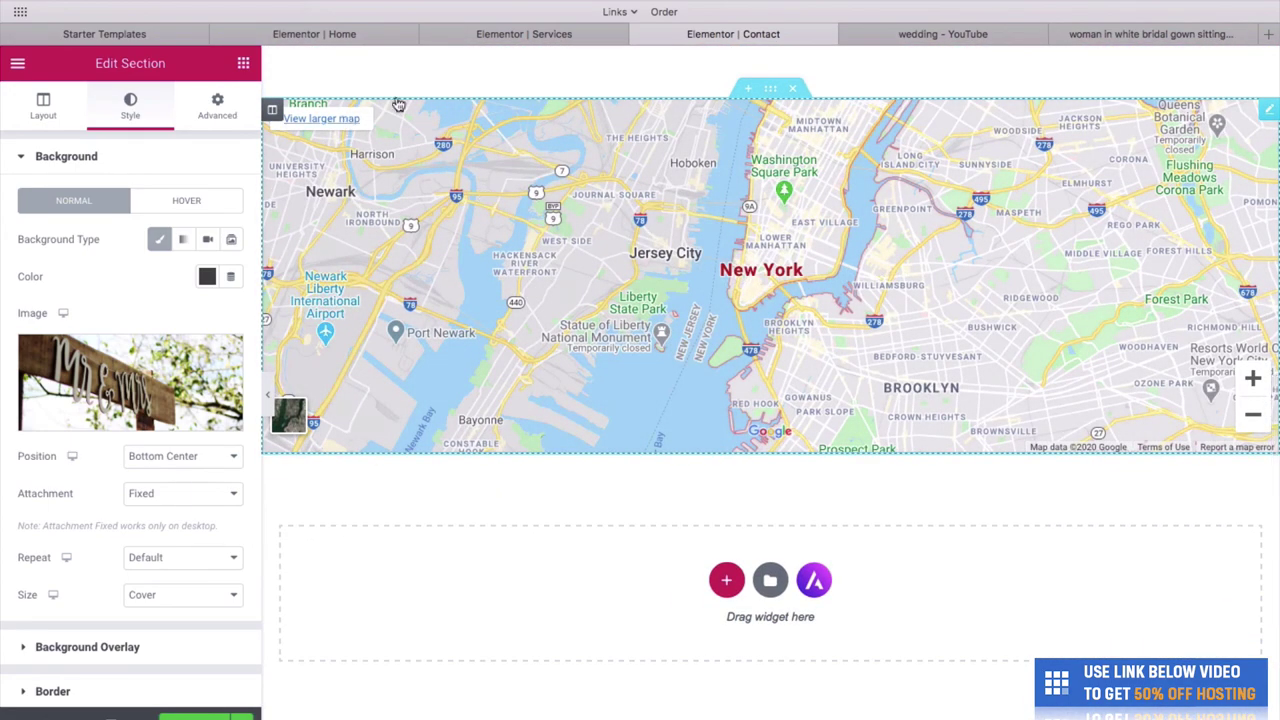
left_click(1271, 114)
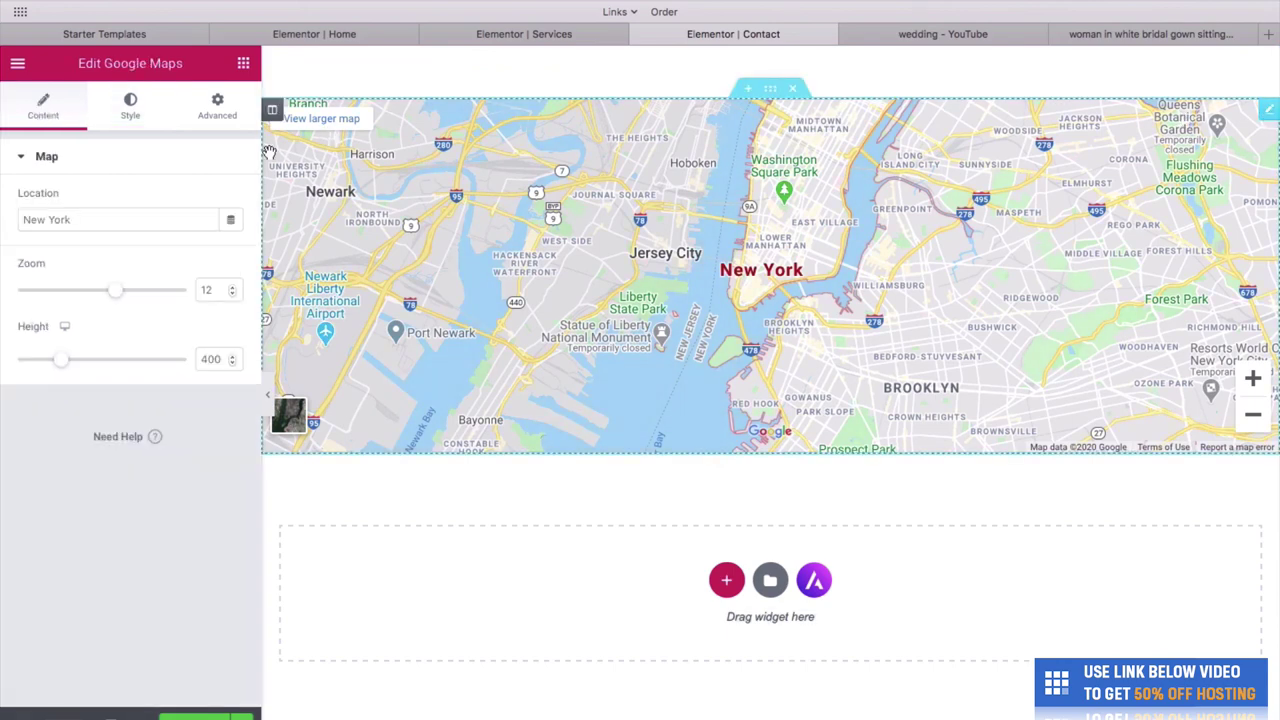
left_click_drag(120, 222, 1, 220)
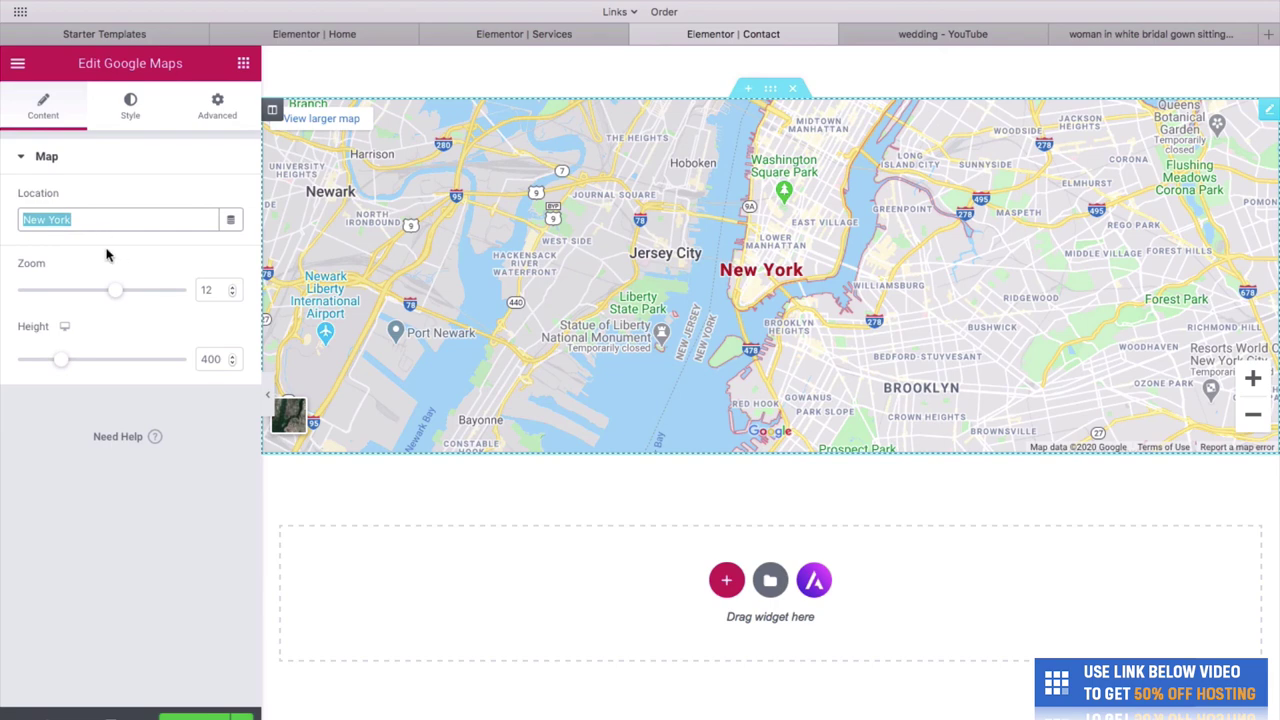
type("Los Angeles")
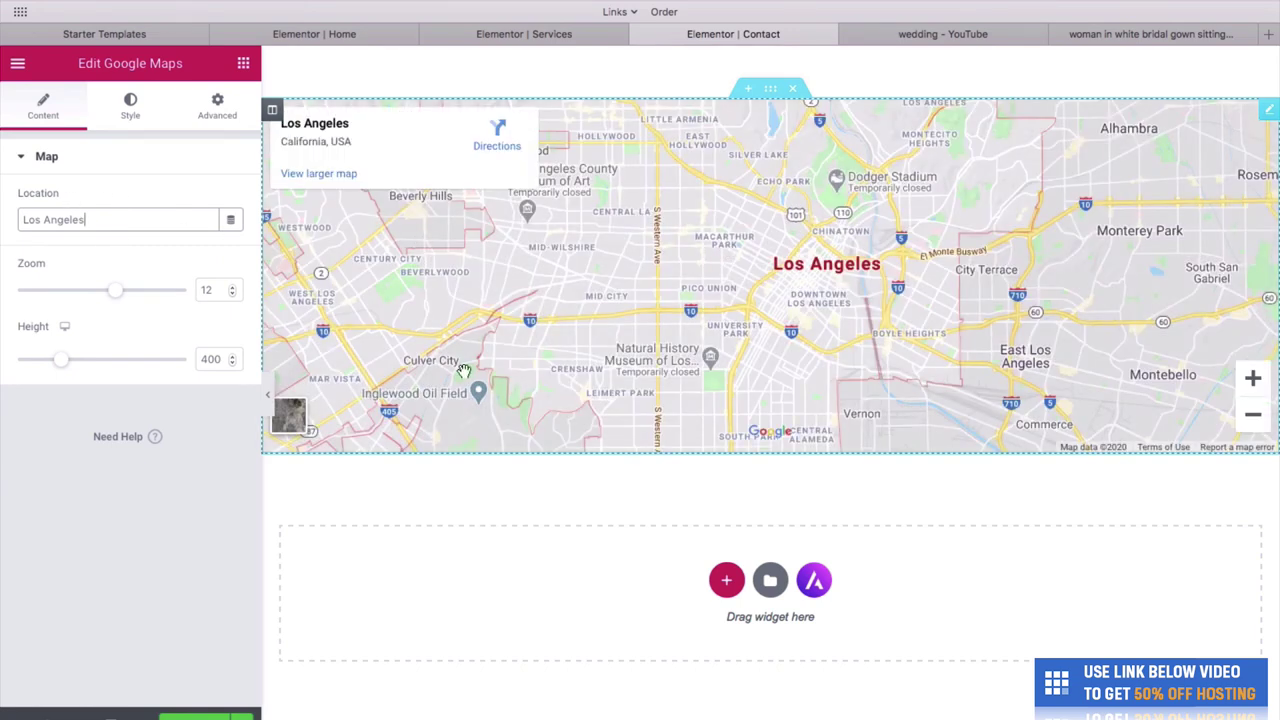
left_click_drag(678, 315, 707, 291)
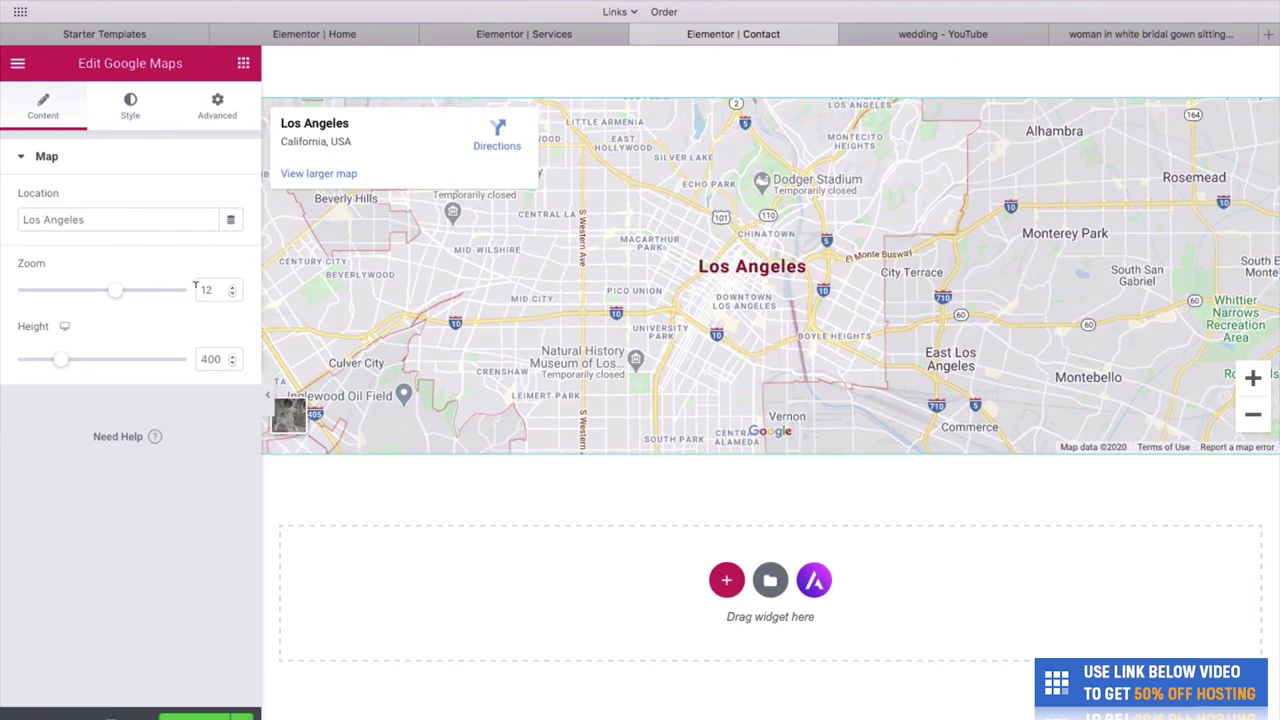
Step: Set the map's zoom to 15 and look through the widget's style and advanced settings
left_click_drag(116, 291, 92, 296)
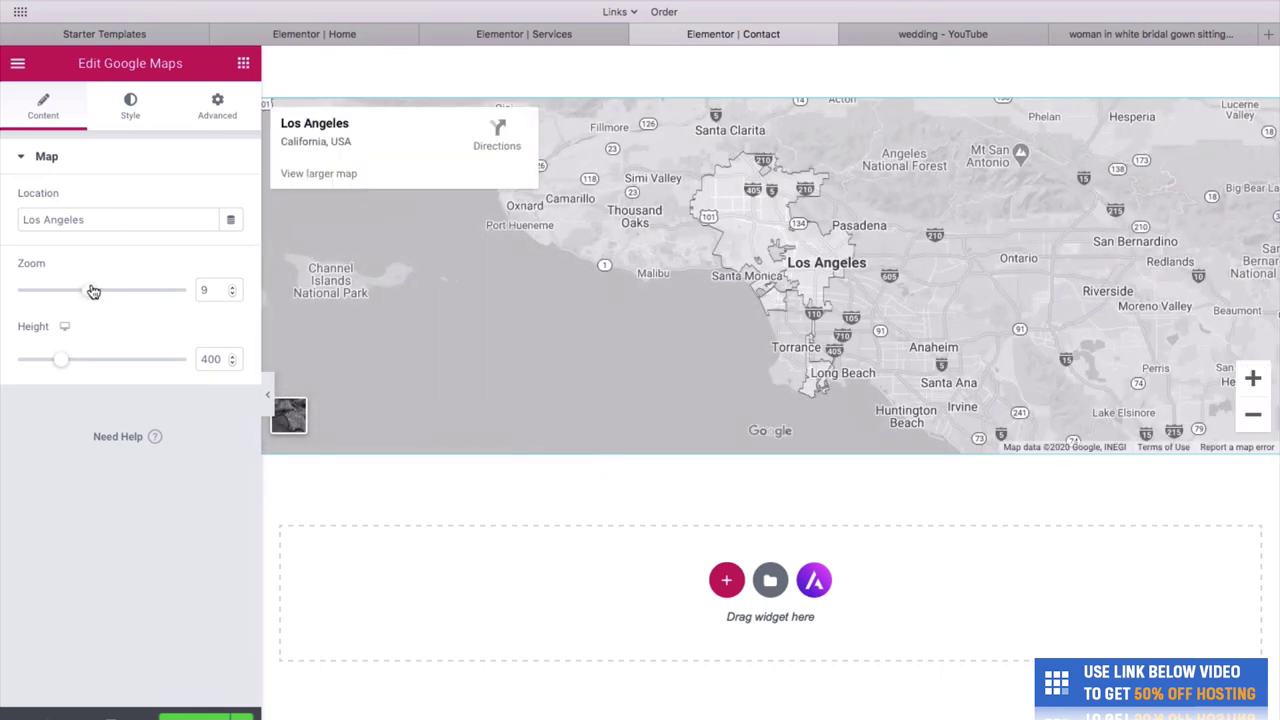
left_click_drag(92, 291, 146, 291)
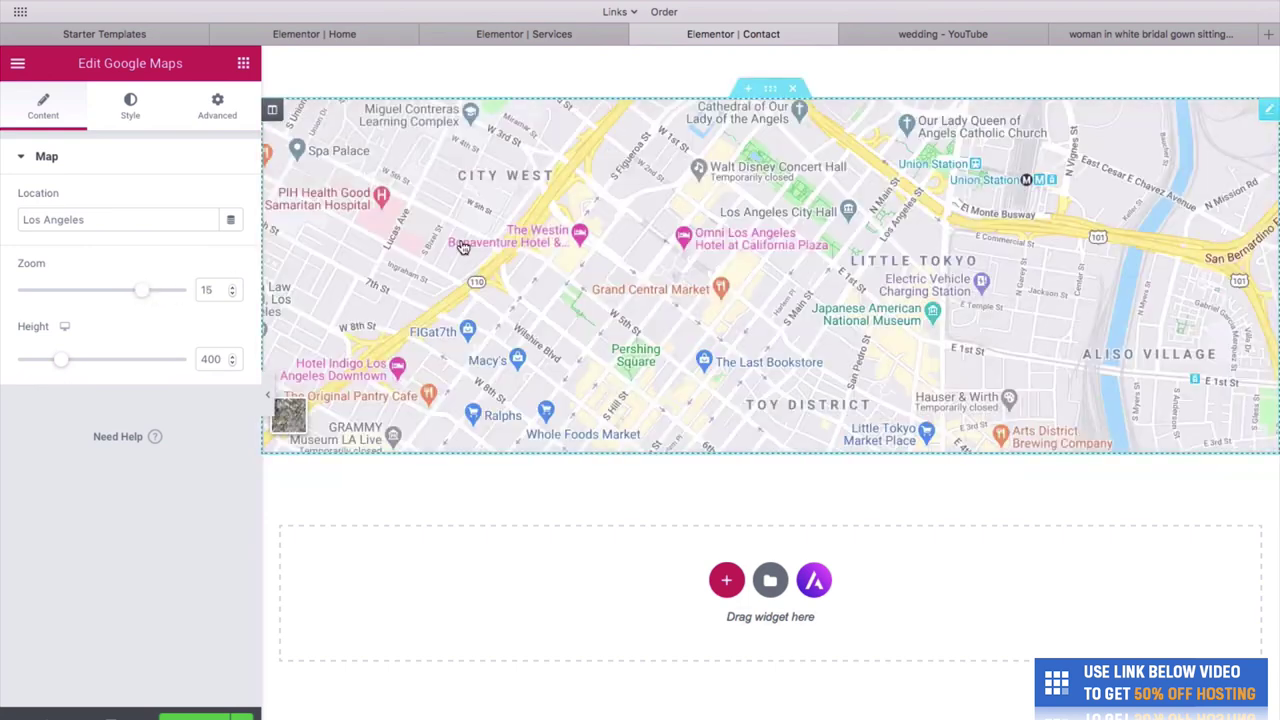
left_click(123, 118)
left_click(196, 119)
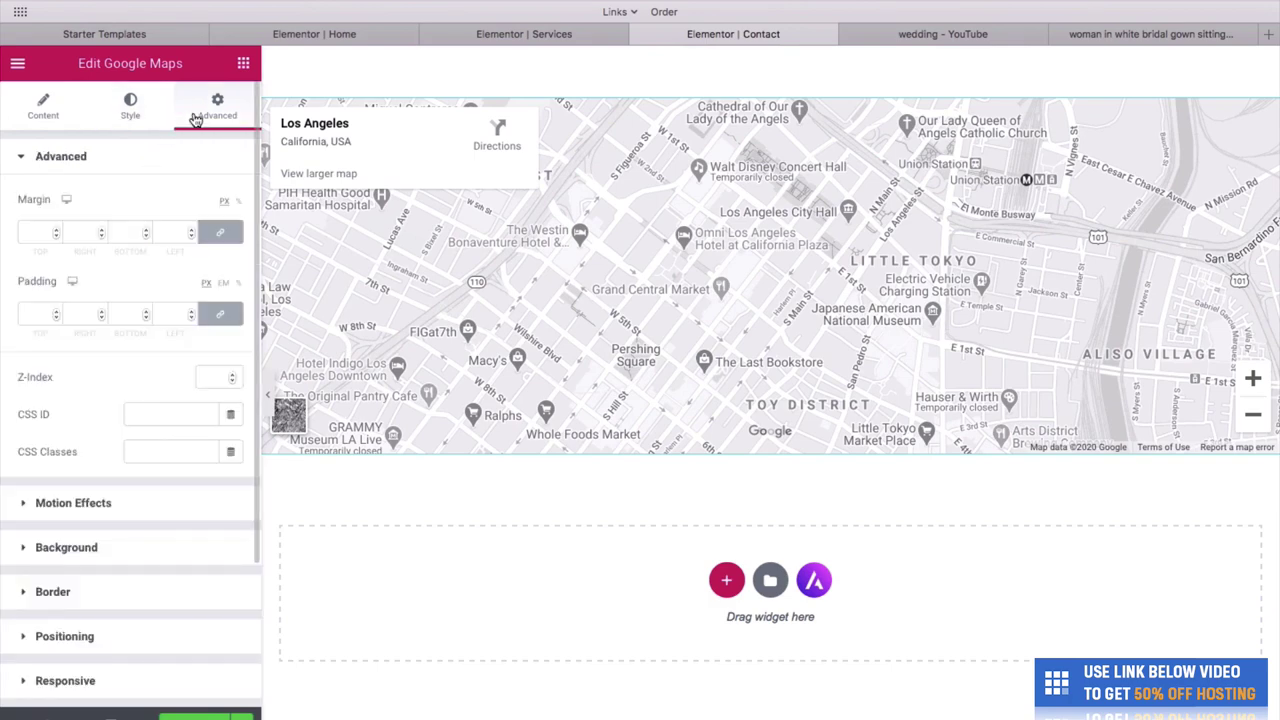
left_click(64, 116)
Step: Open the shortcode settings of the "send us a message" form
scroll(680, 498, "up", 5)
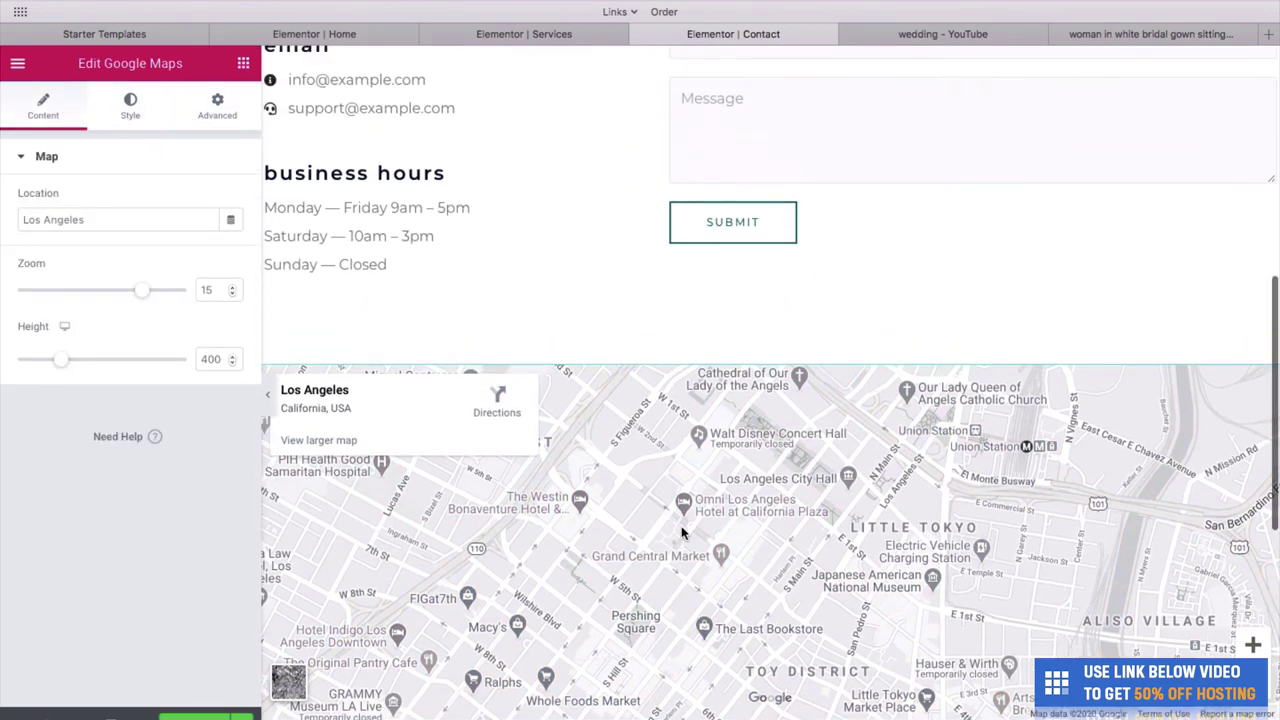
scroll(707, 412, "up", 5)
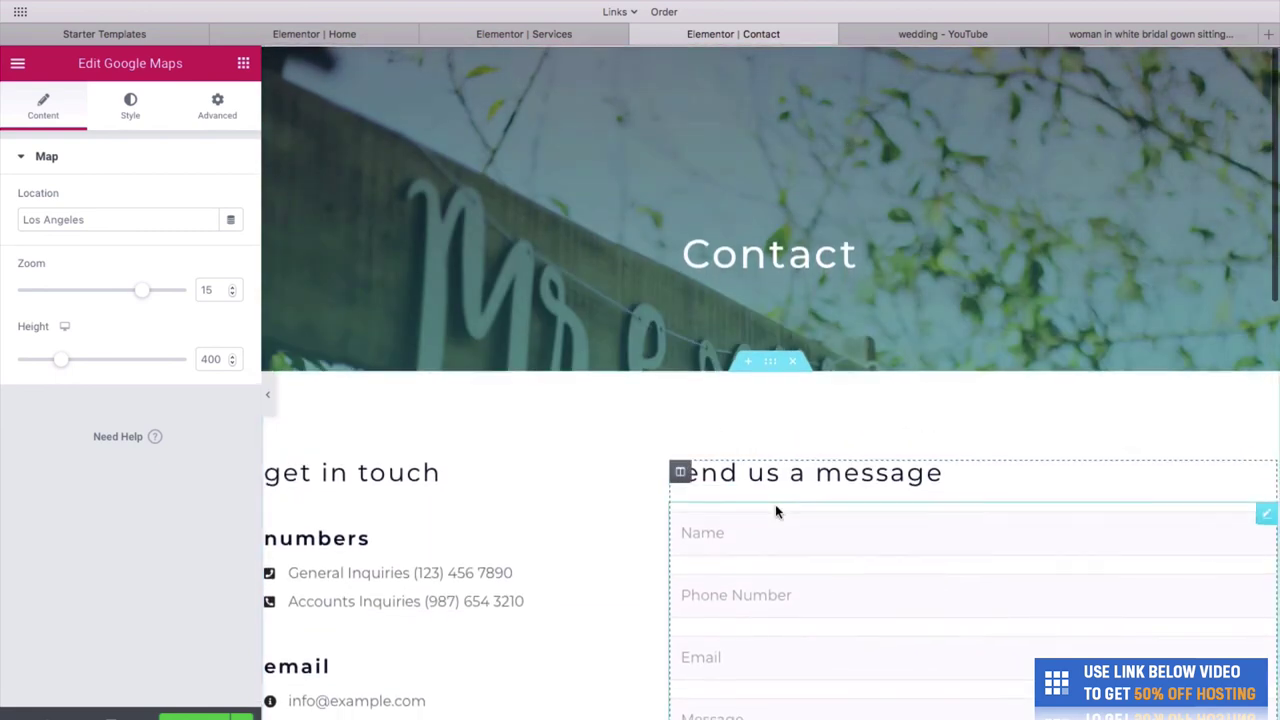
left_click(712, 467)
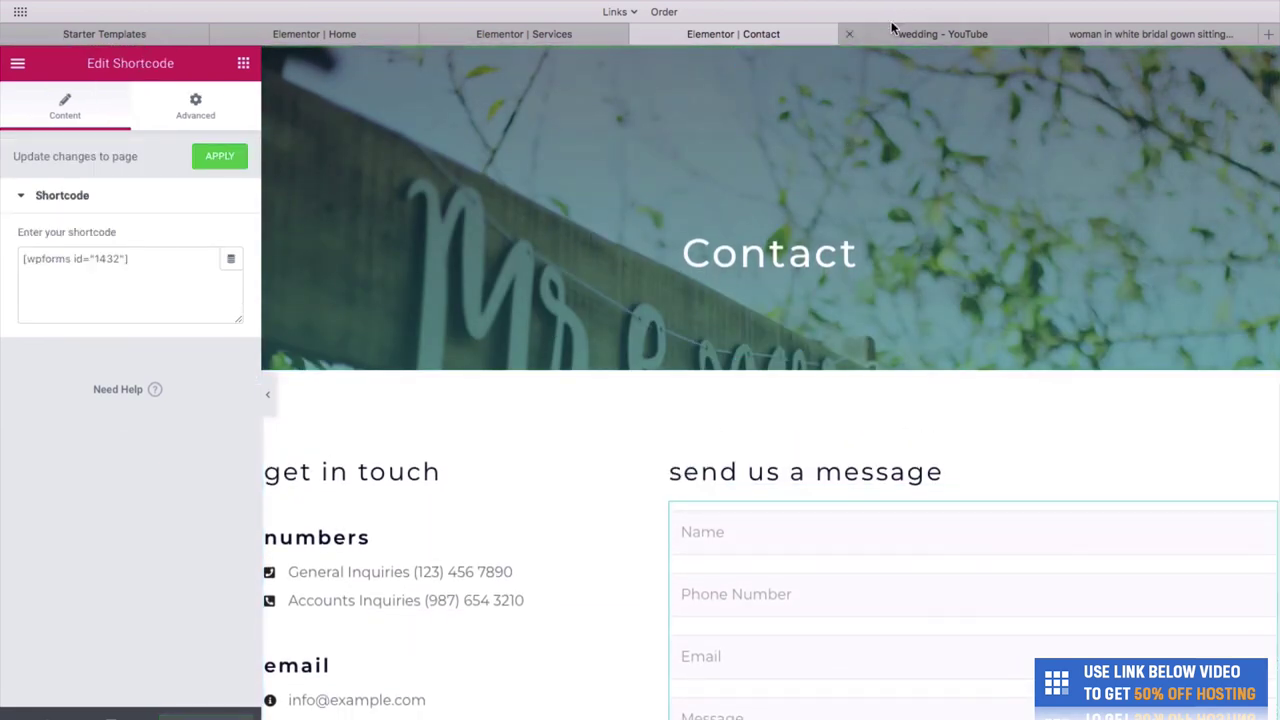
Step: Open the live website and review the home page from the hero section down to the wedding photography gallery
left_click(613, 12)
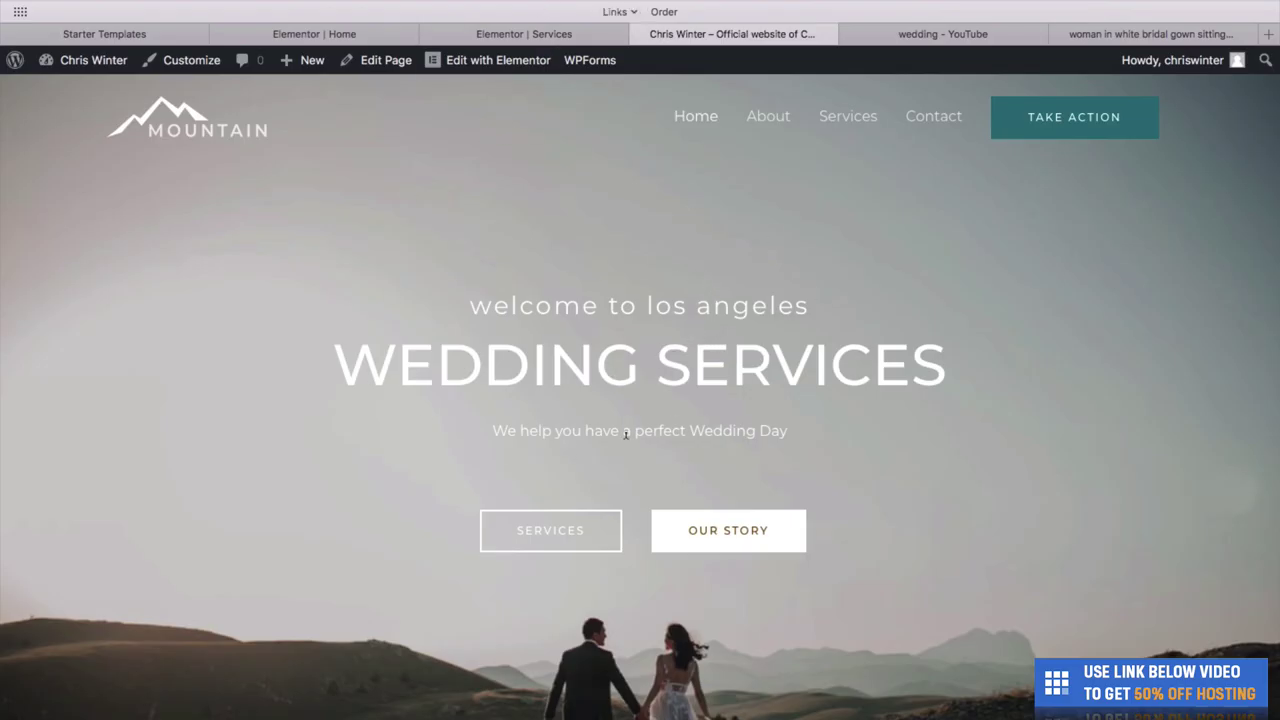
scroll(722, 346, "down", 1)
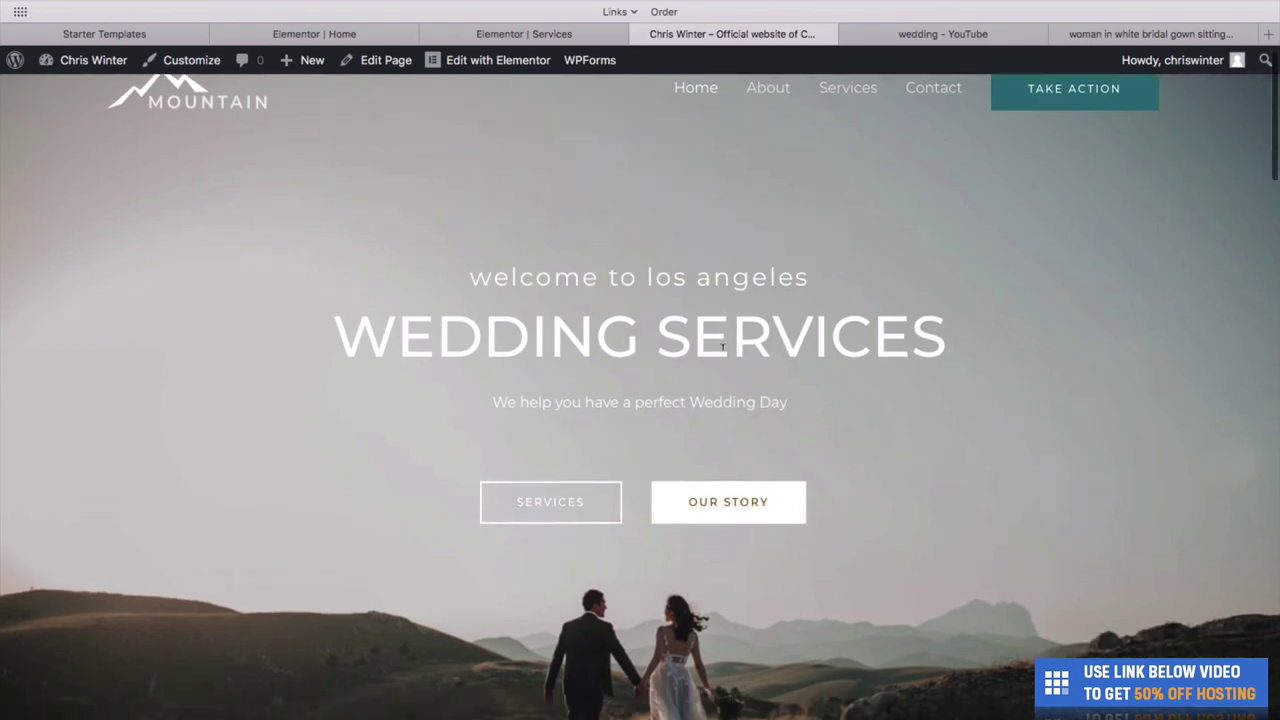
scroll(722, 346, "down", 6)
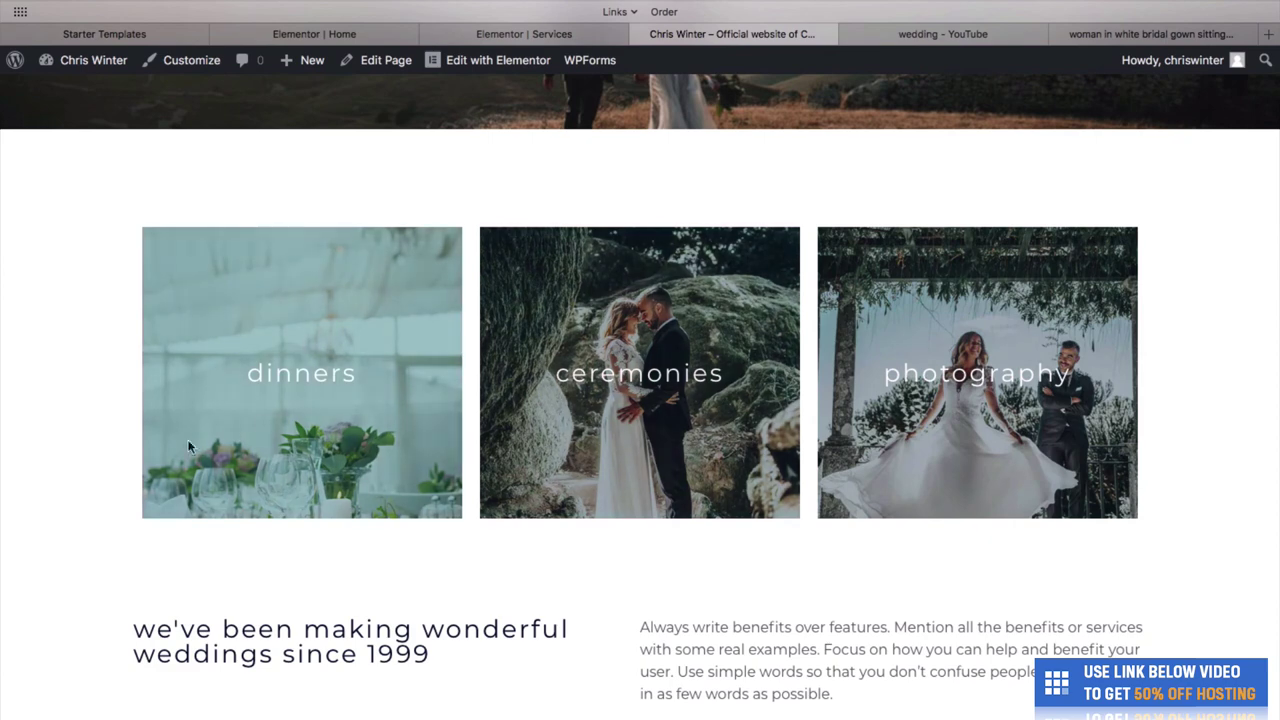
scroll(550, 340, "up", 1)
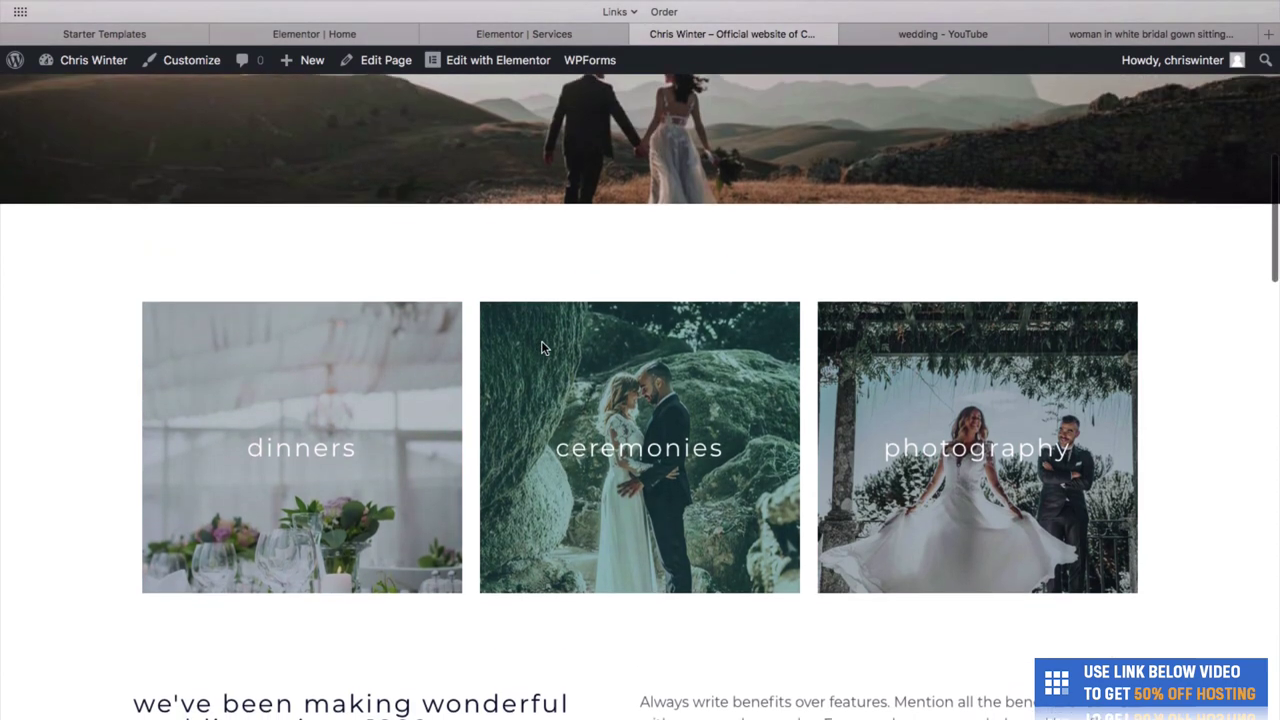
scroll(532, 367, "down", 2)
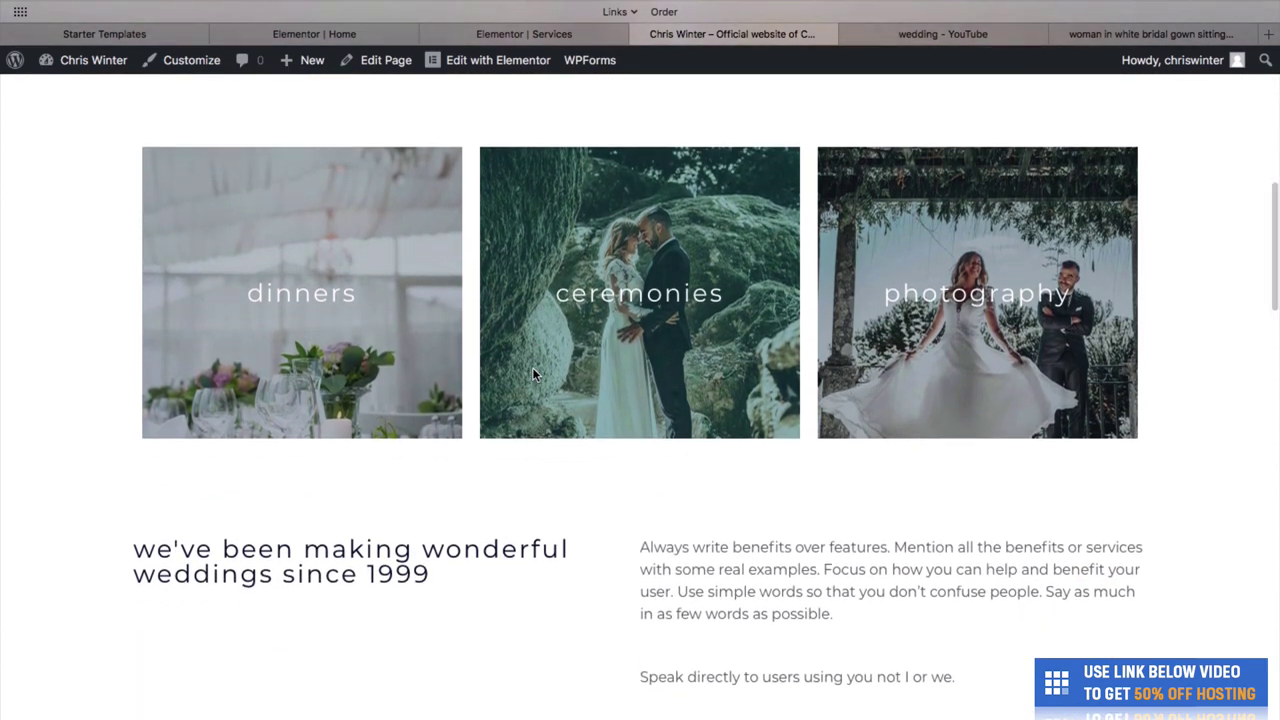
scroll(532, 370, "down", 1)
scroll(520, 540, "down", 2)
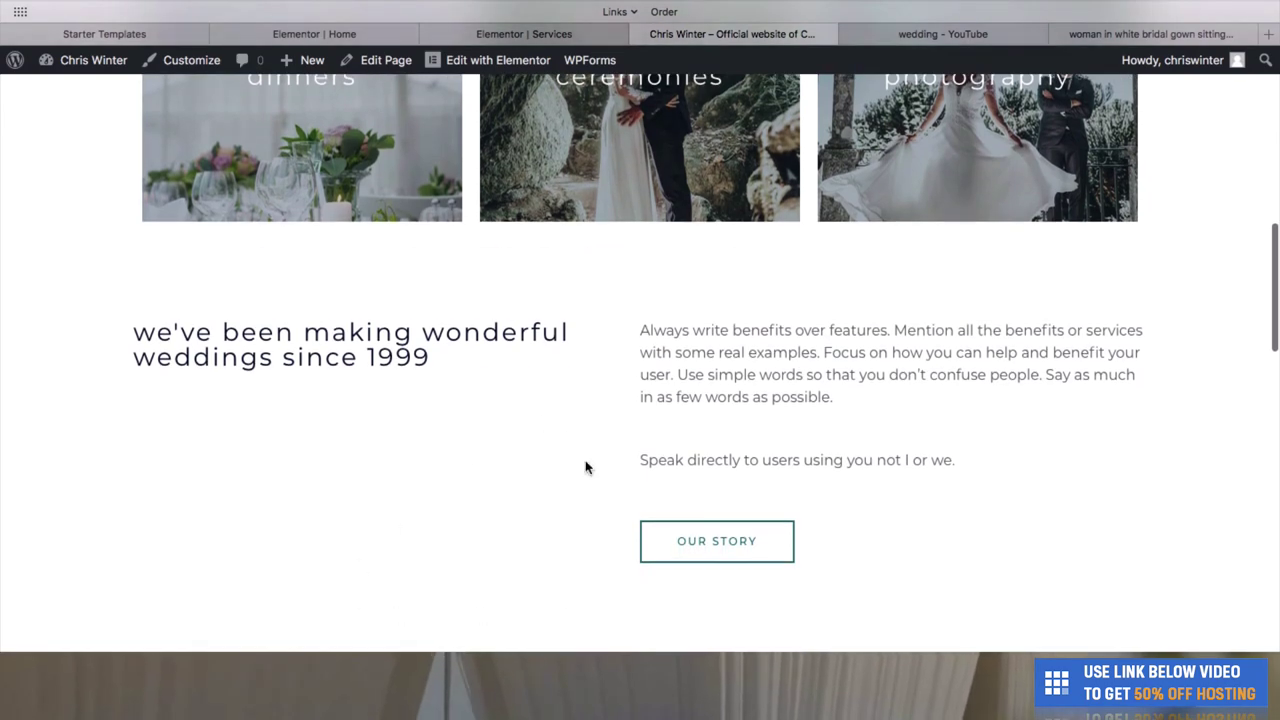
scroll(599, 486, "down", 5)
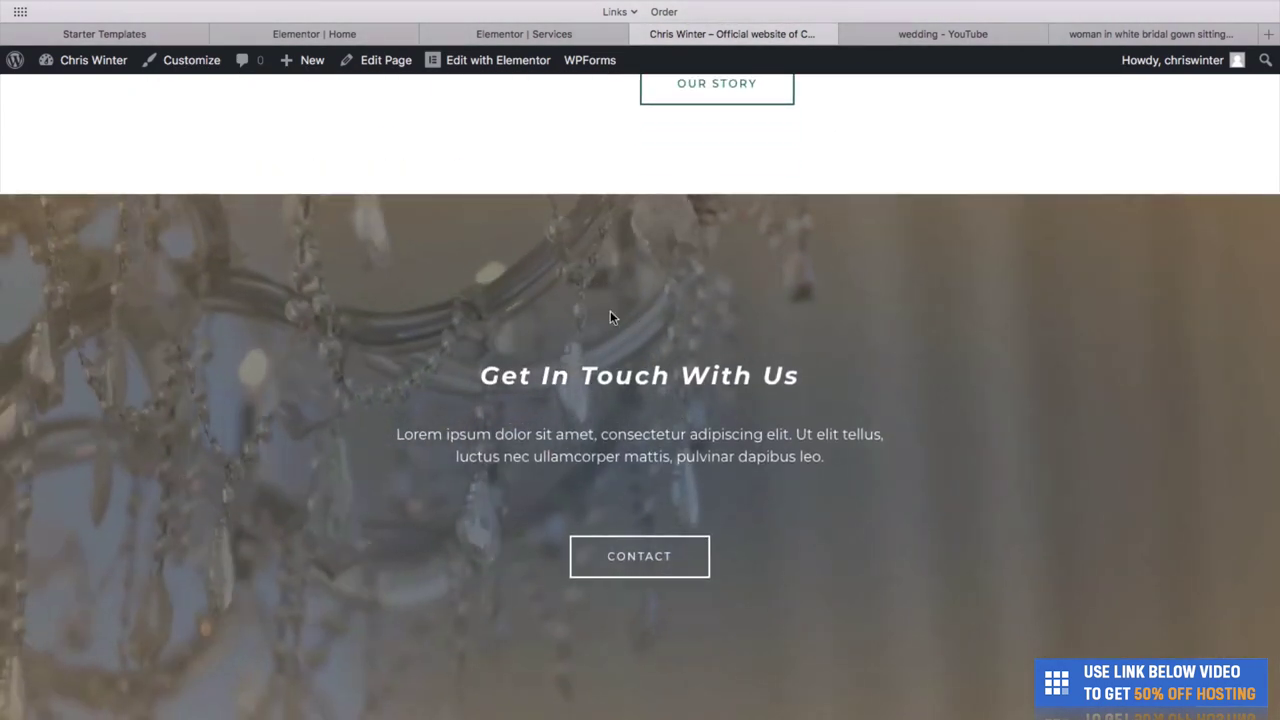
scroll(723, 489, "down", 1)
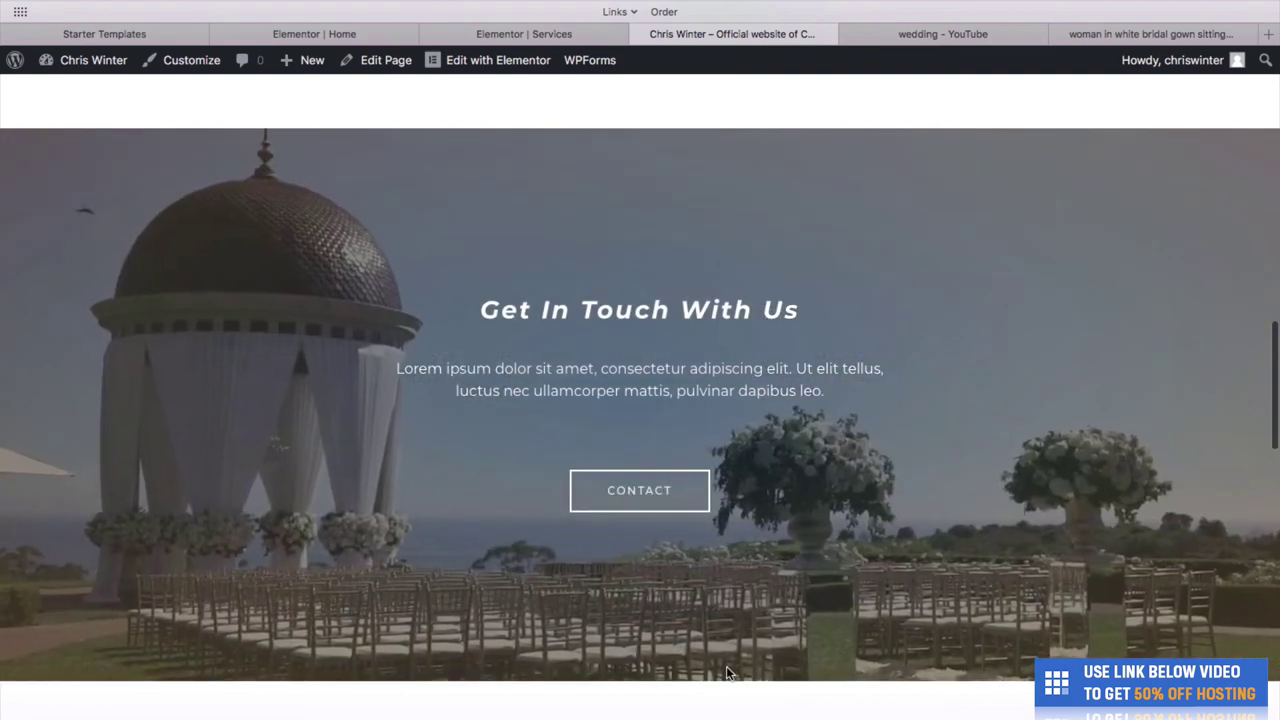
scroll(726, 666, "down", 7)
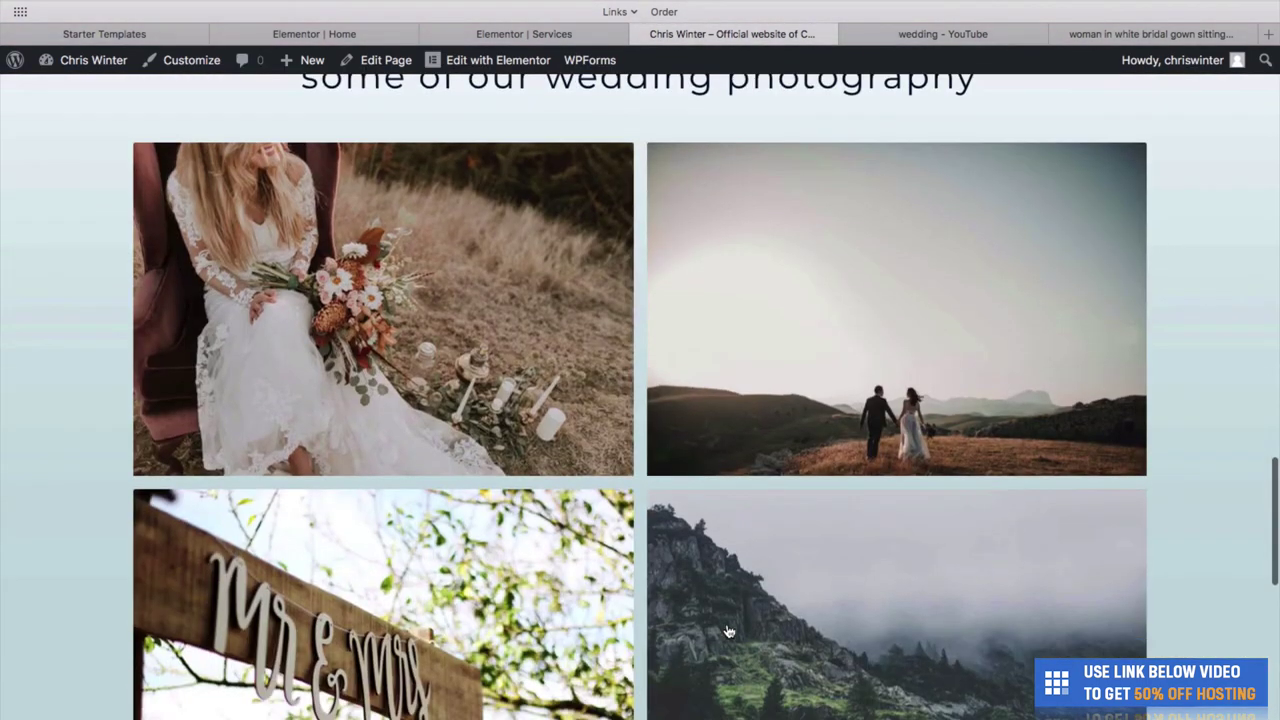
scroll(708, 429, "down", 1)
scroll(691, 409, "up", 1)
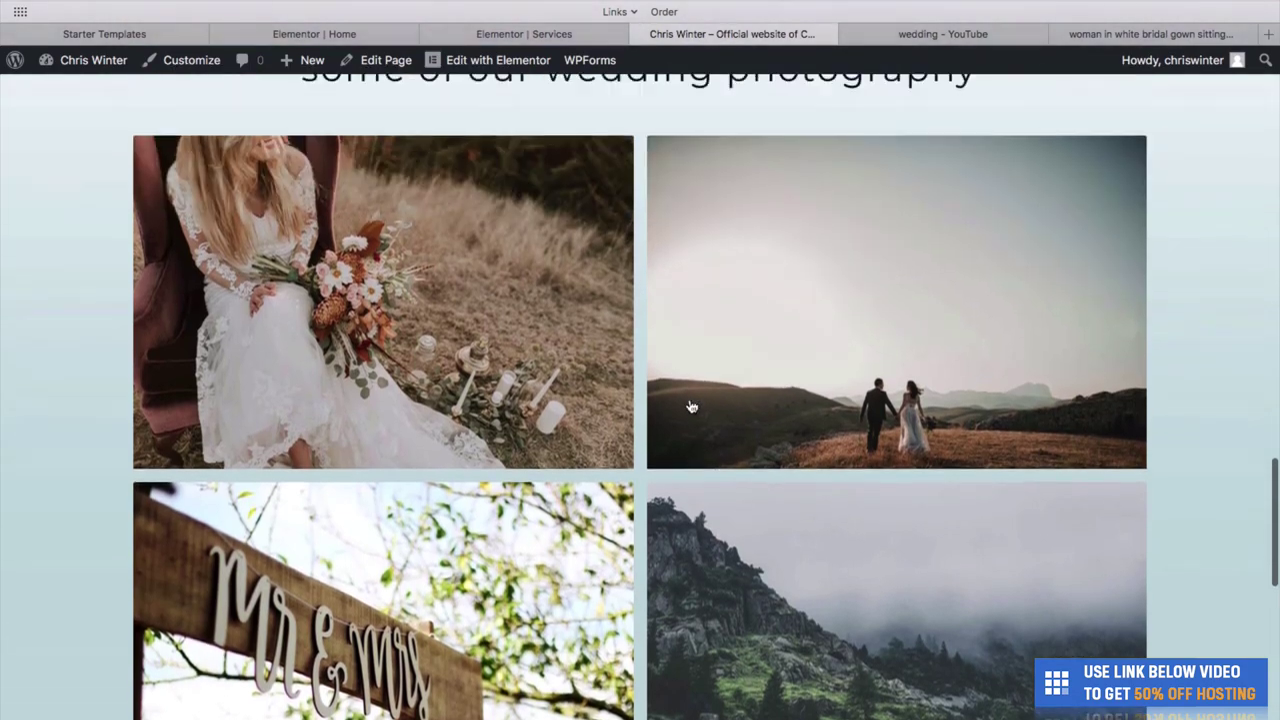
Step: View the photo of the couple on the hills in the gallery lightbox, close it and check the home page's footer
left_click(760, 358)
left_click(1182, 409)
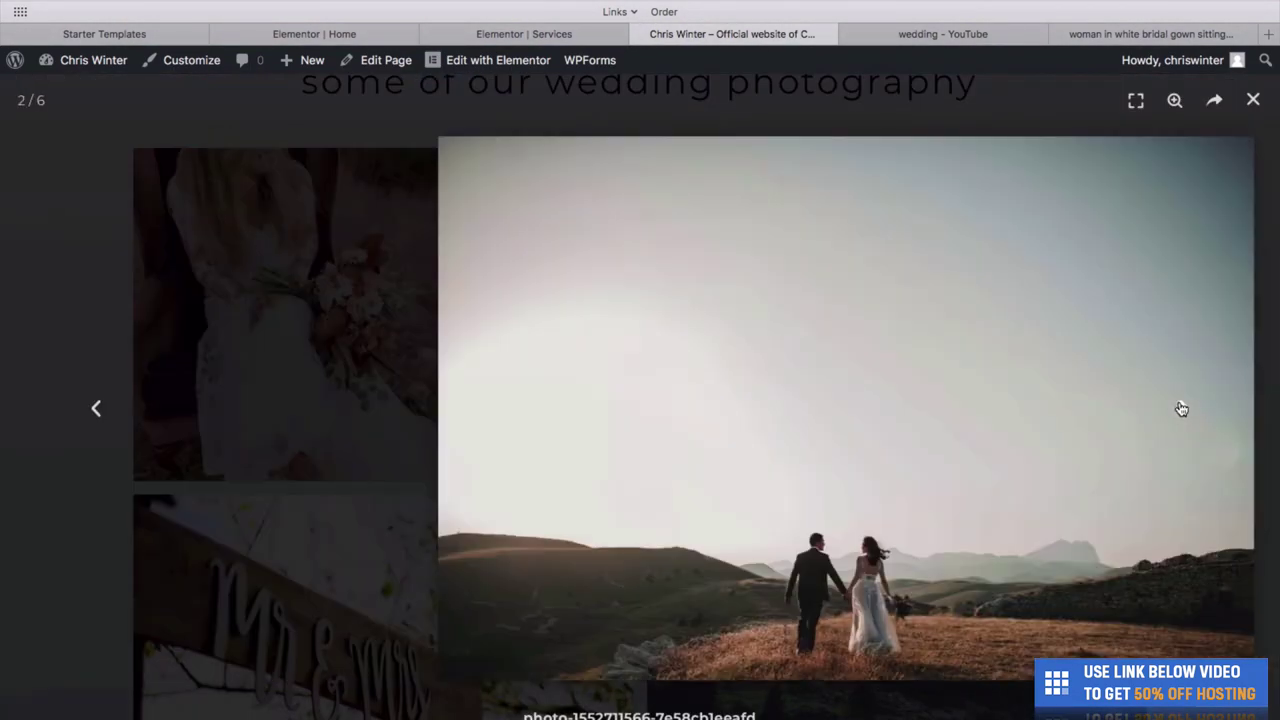
left_click(1183, 409)
left_click(1254, 102)
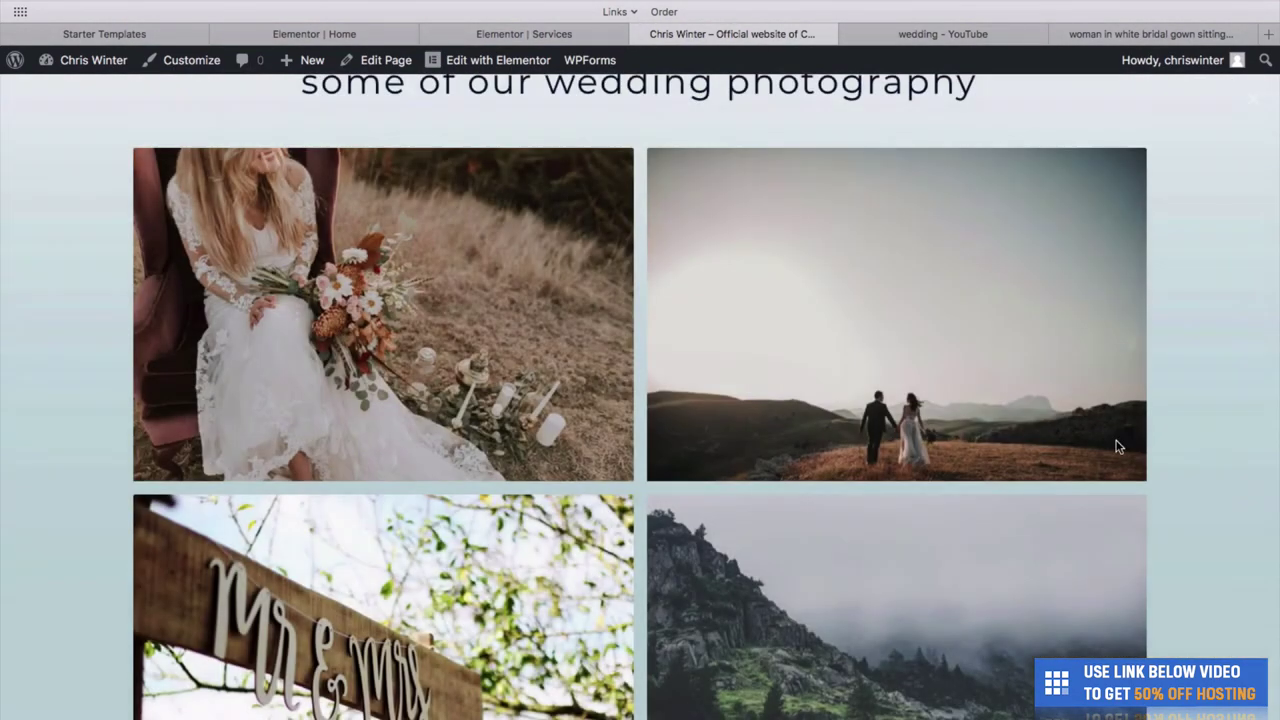
scroll(1168, 329, "down", 10)
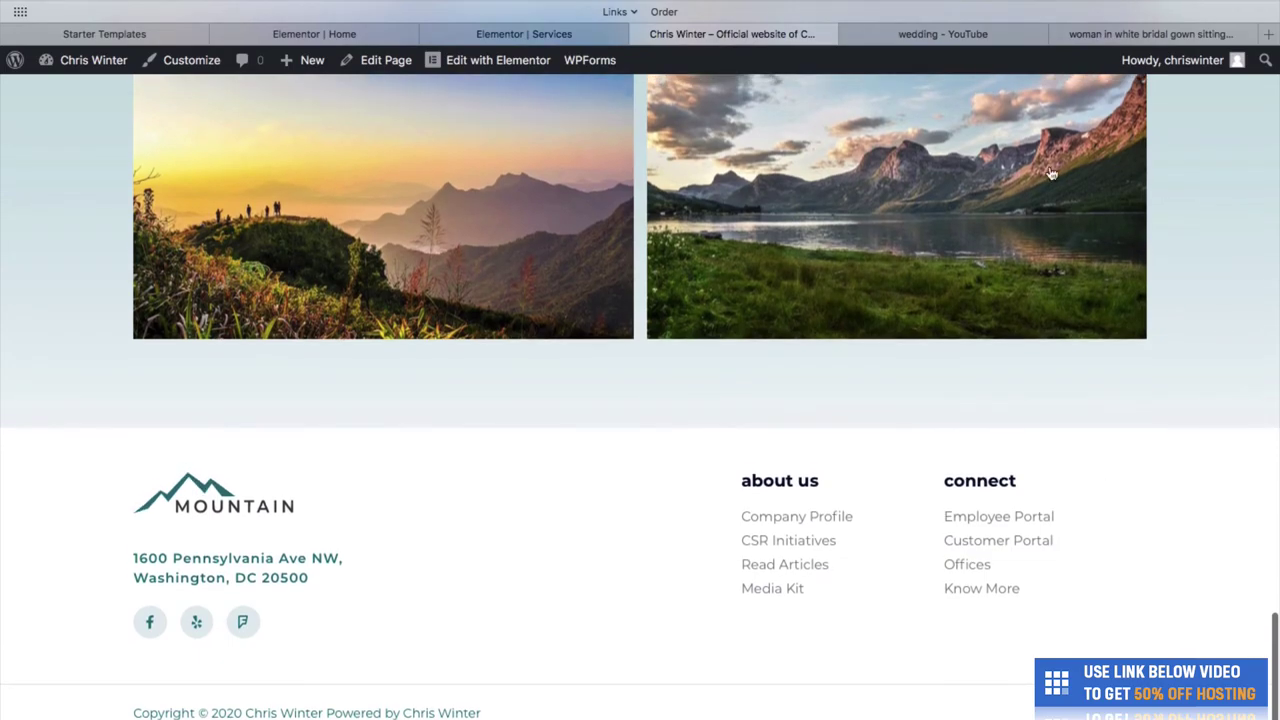
scroll(1022, 528, "up", 15)
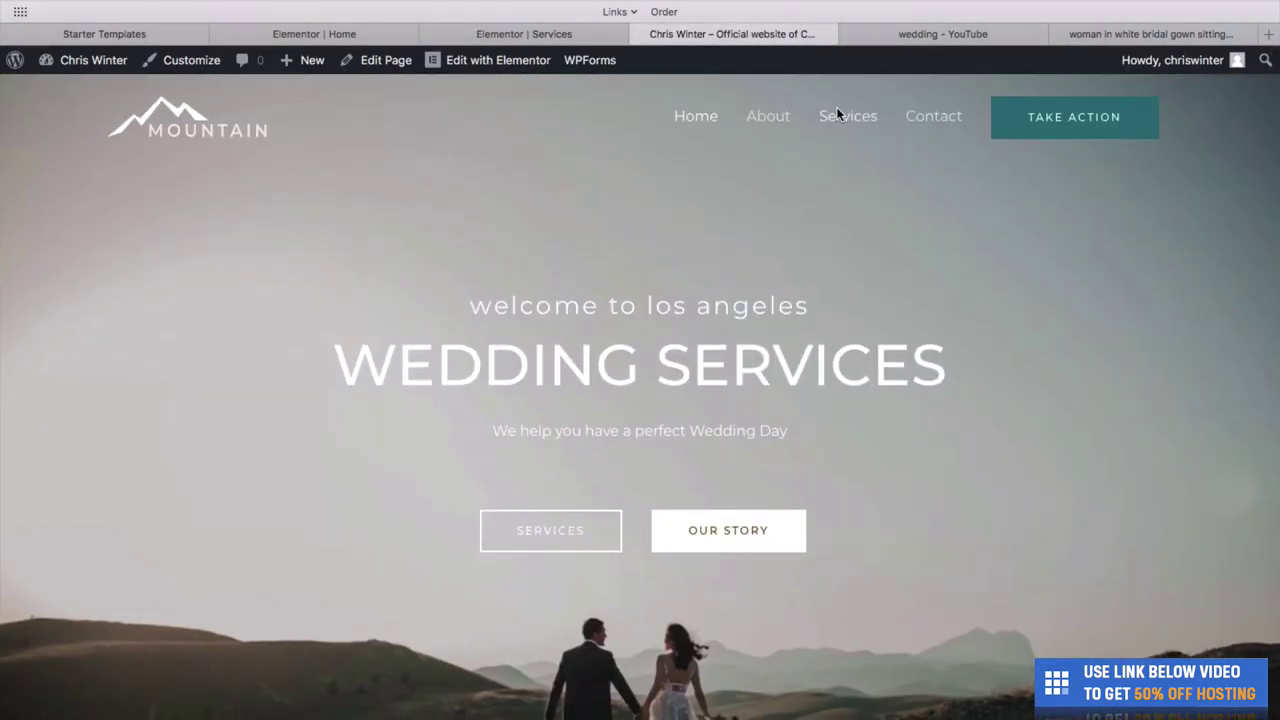
Step: Open the live Services page and review its wedding service sections
left_click(838, 116)
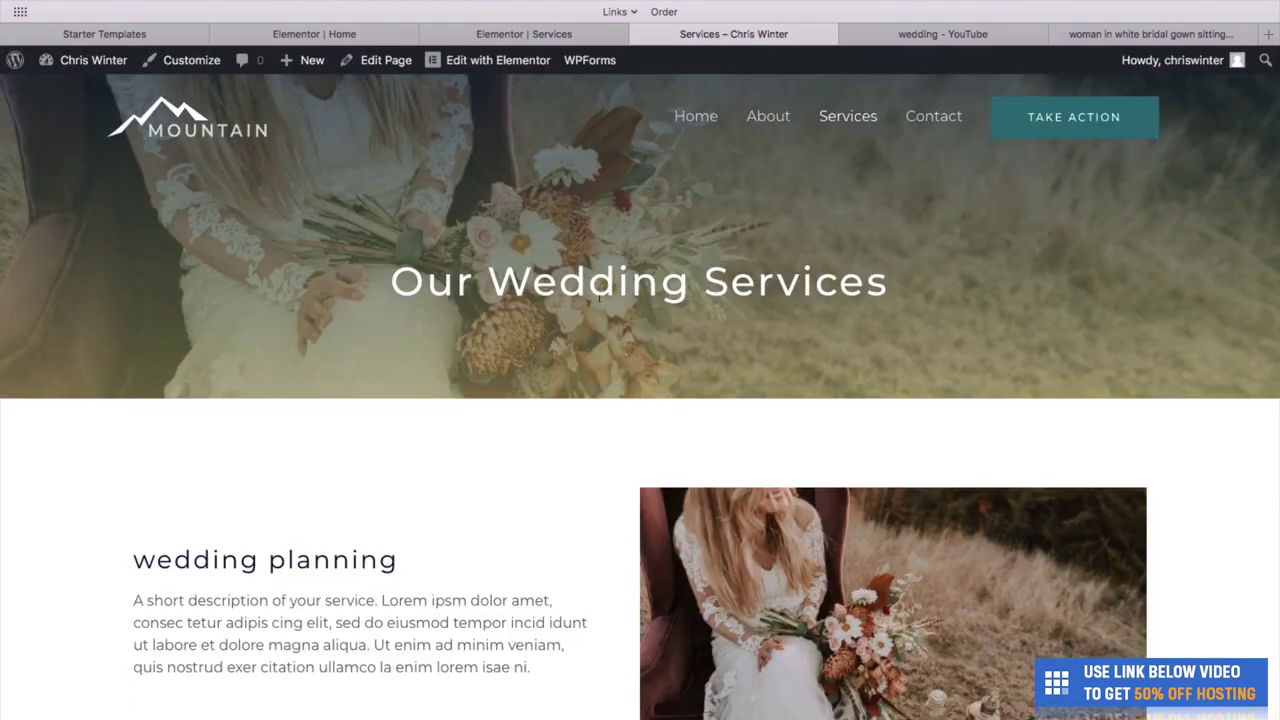
scroll(637, 470, "down", 10)
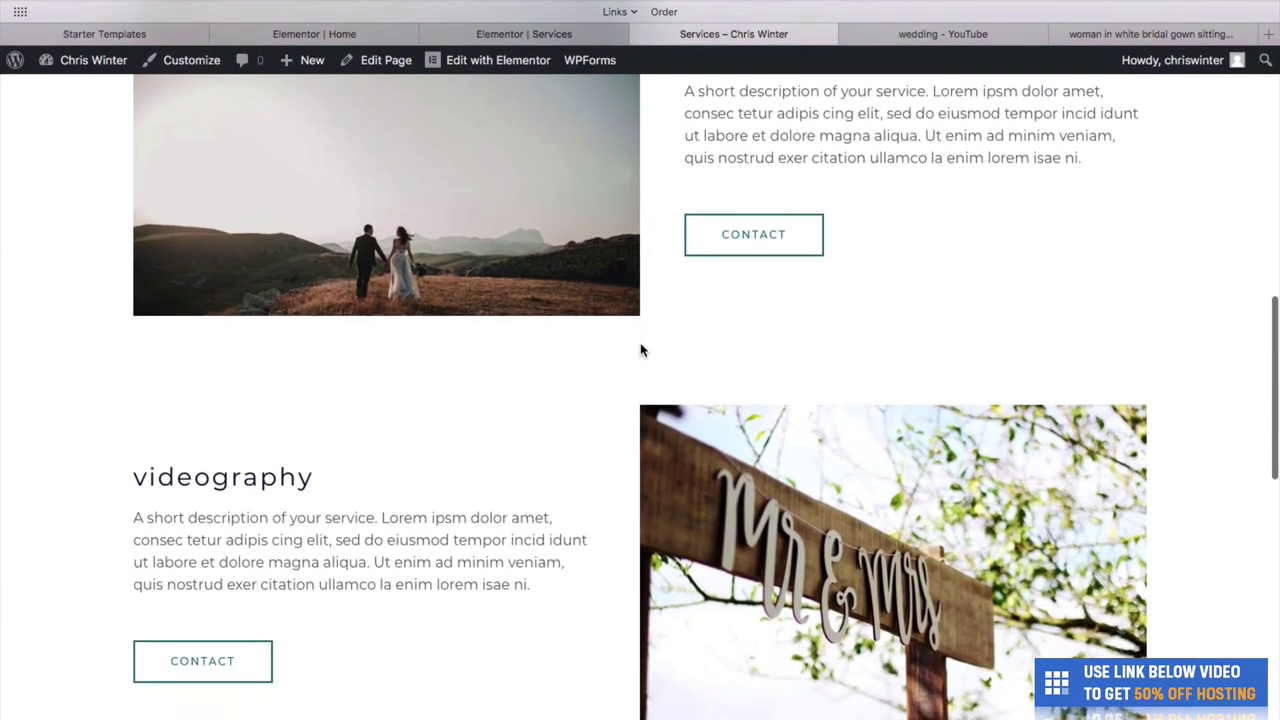
scroll(741, 332, "up", 10)
Step: Narrow the browser window to phone width and review the mobile layout of the Services page
left_click_drag(1278, 410, 403, 411)
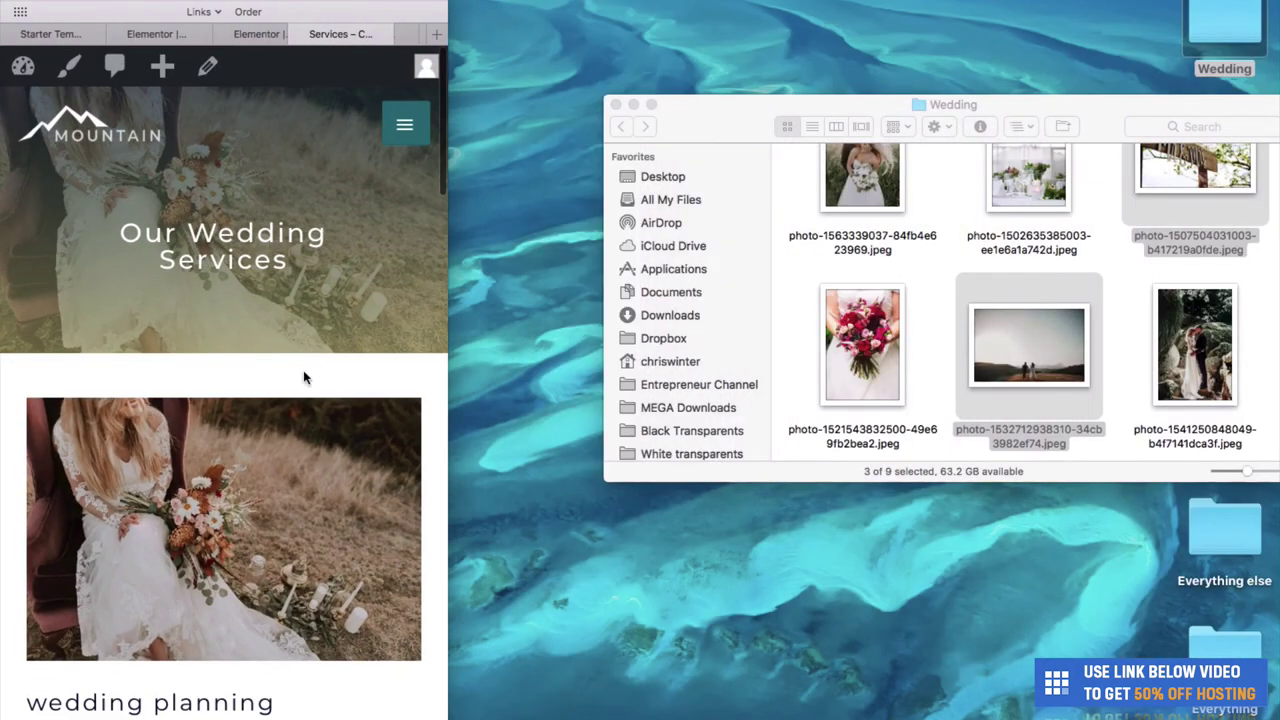
scroll(305, 377, "down", 13)
scroll(305, 377, "up", 6)
scroll(303, 370, "up", 10)
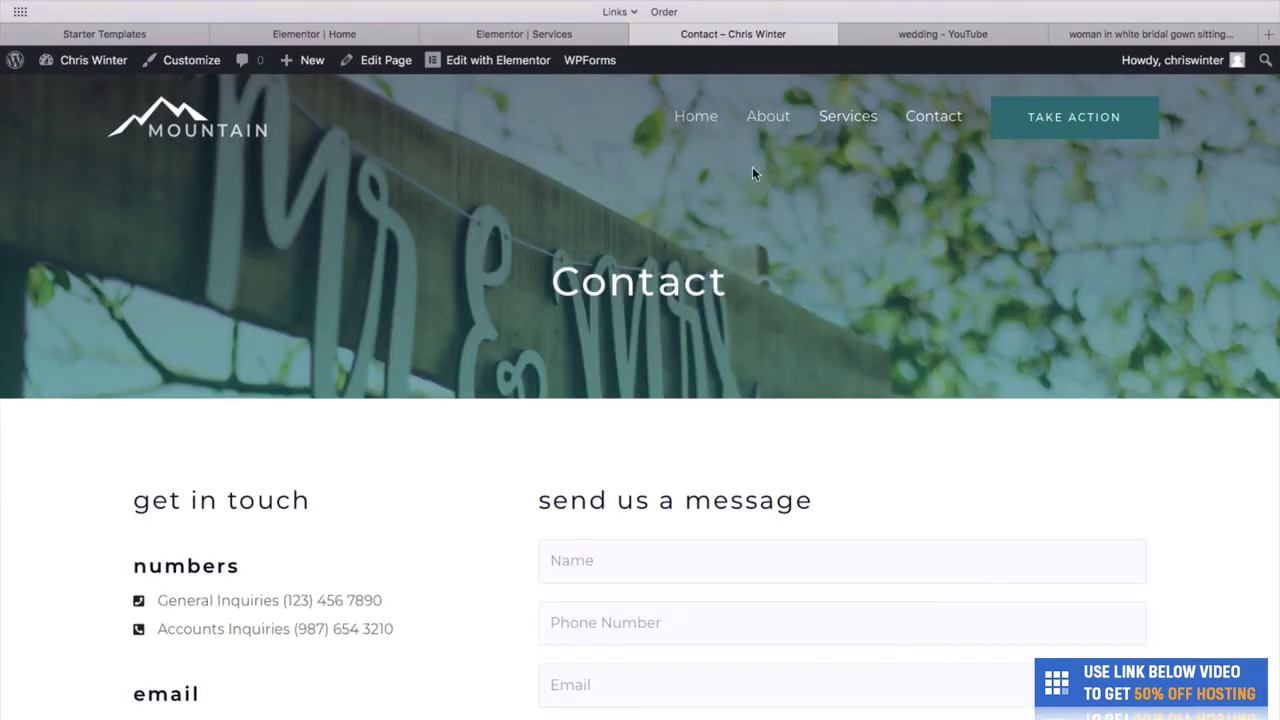
Step: Review the live Contact page and pan around its Los Angeles map
scroll(814, 301, "down", 10)
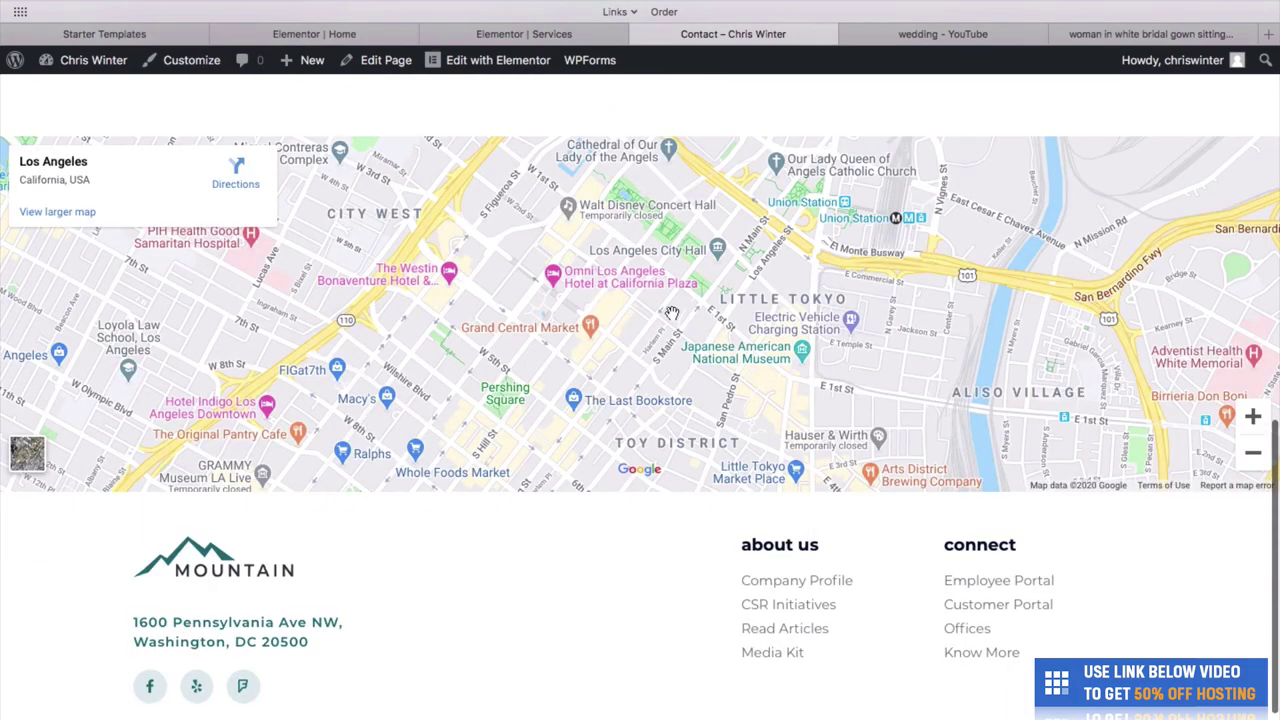
left_click_drag(672, 313, 664, 350)
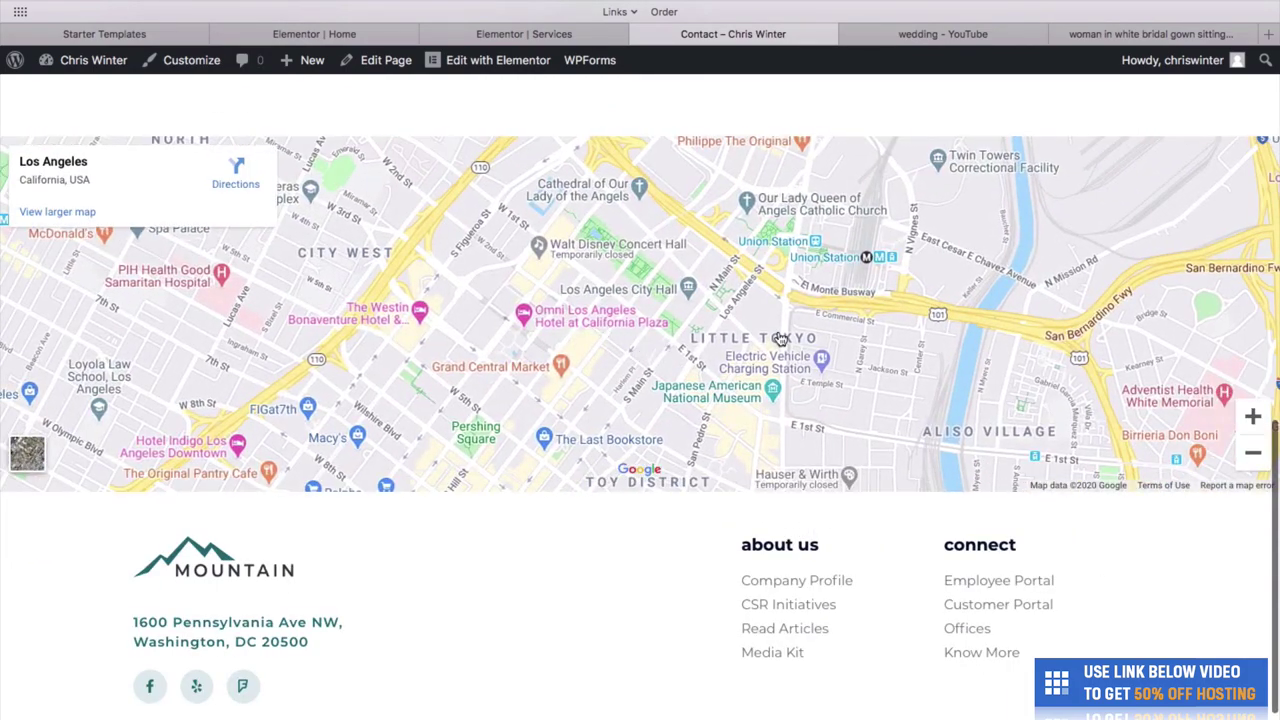
left_click_drag(762, 298, 764, 330)
scroll(748, 190, "up", 10)
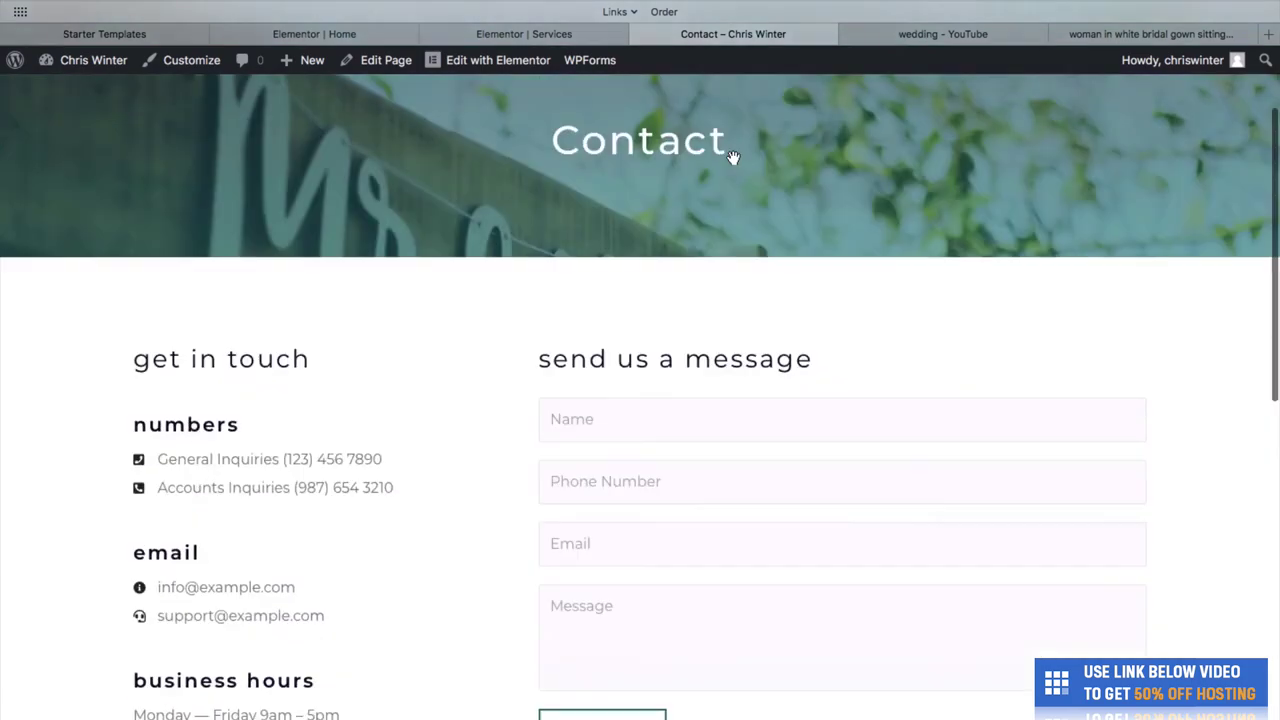
left_click(552, 34)
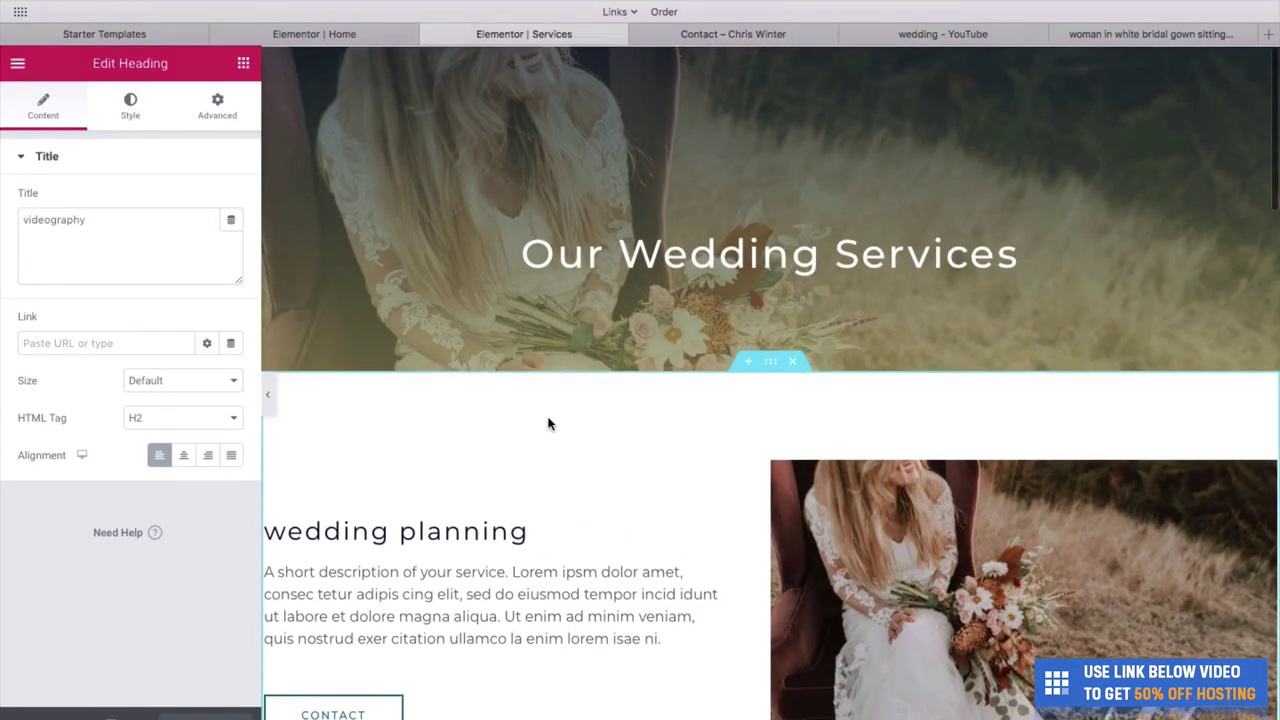
left_click(337, 40)
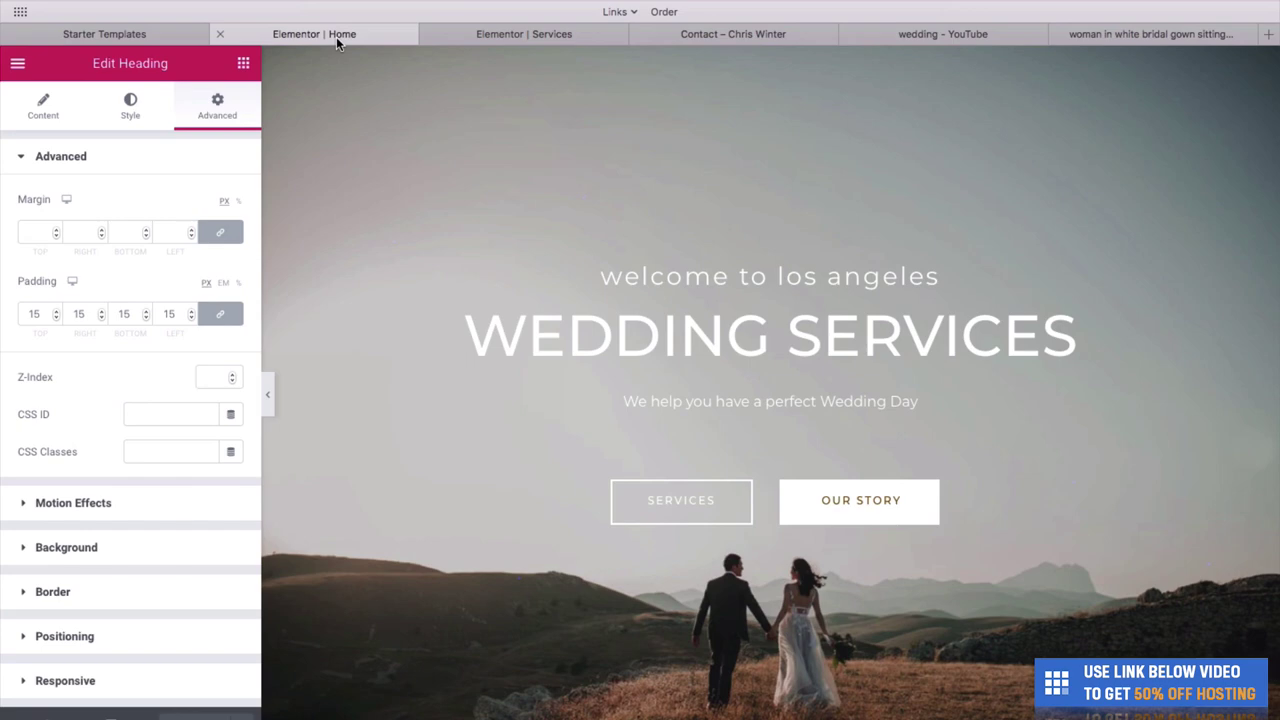
left_click(531, 34)
left_click(803, 35)
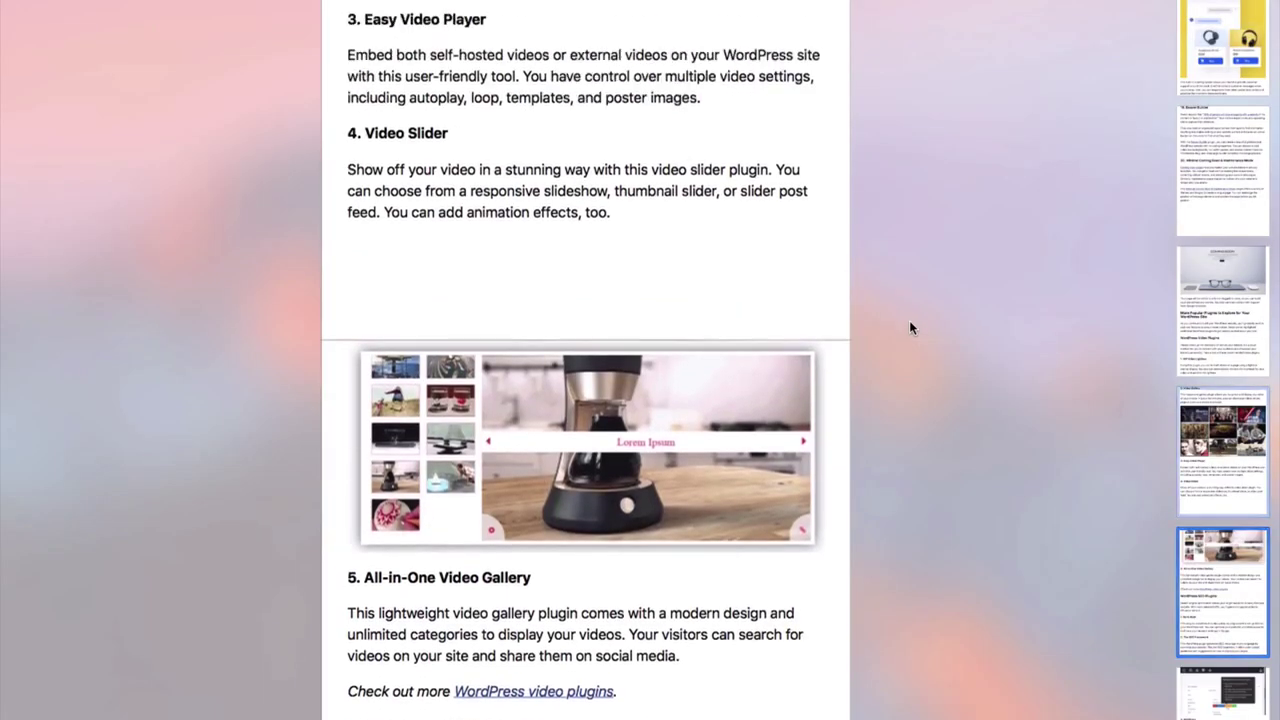
Step: Look through the document of recommended WordPress plugins, from the video plugins back up to Yoast SEO and Constant Contact Forms
scroll(909, 320, "up", 10)
scroll(909, 320, "up", 10)
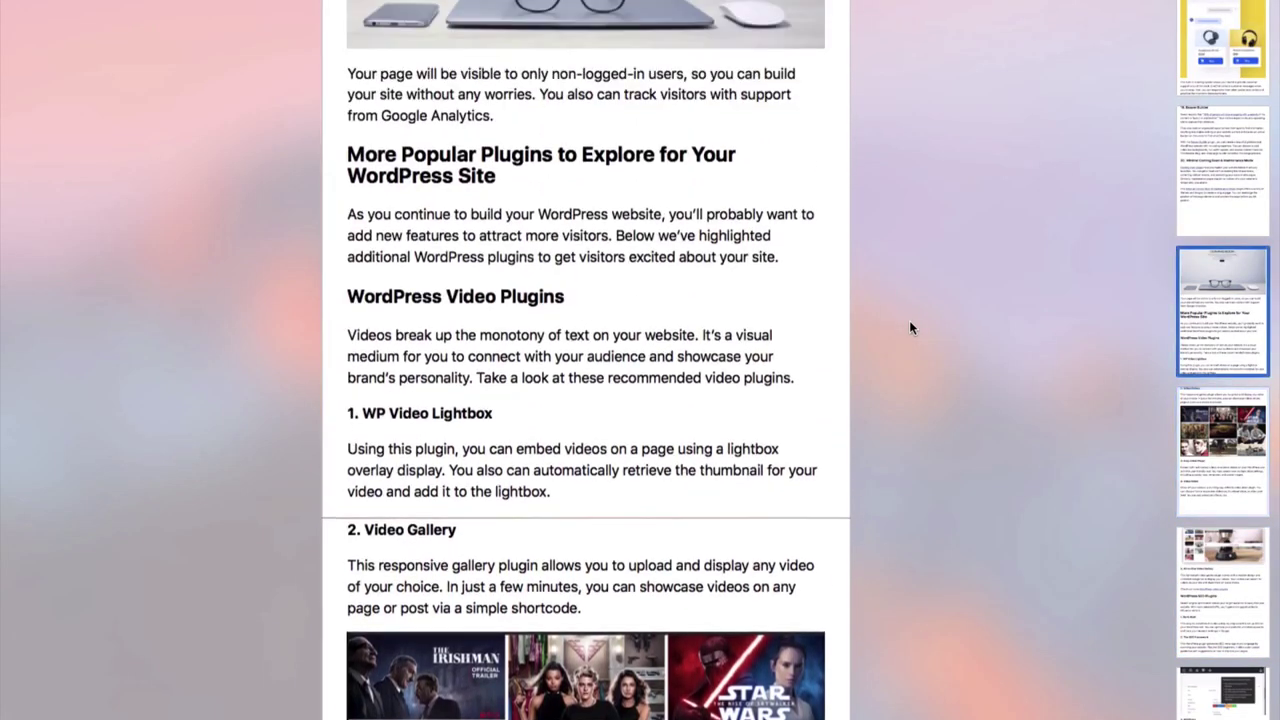
scroll(909, 343, "up", 10)
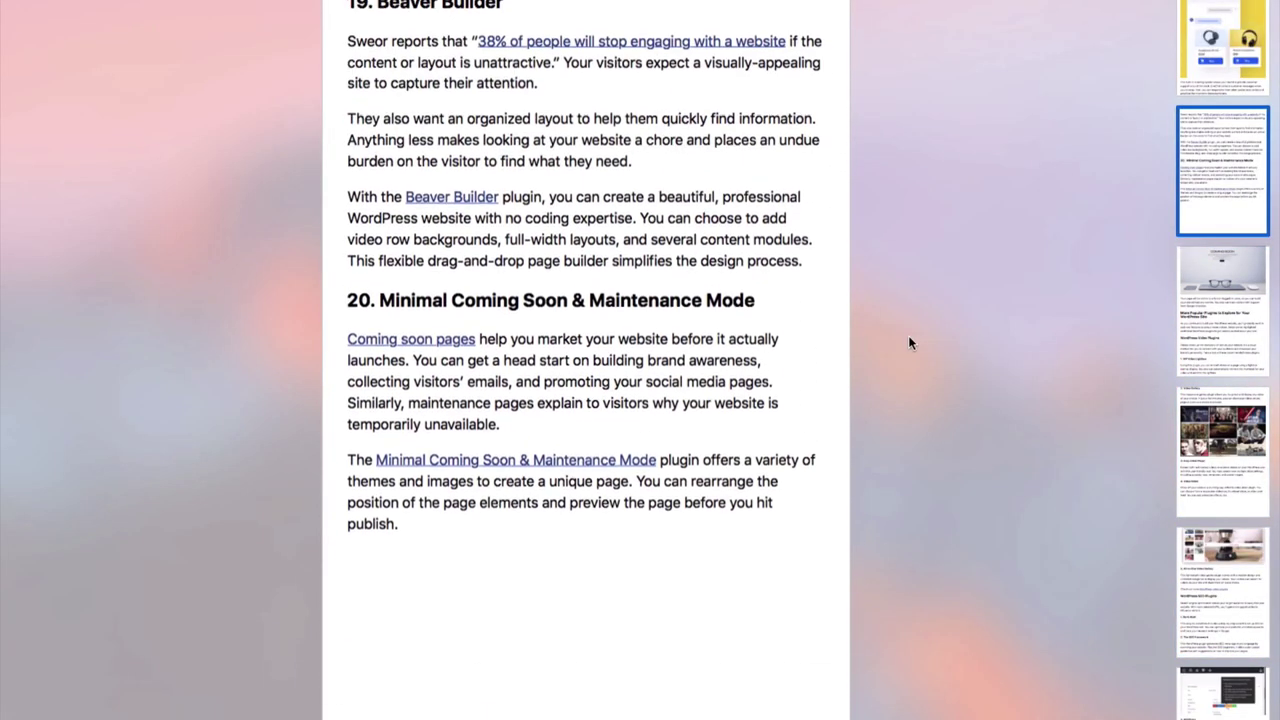
scroll(909, 357, "up", 10)
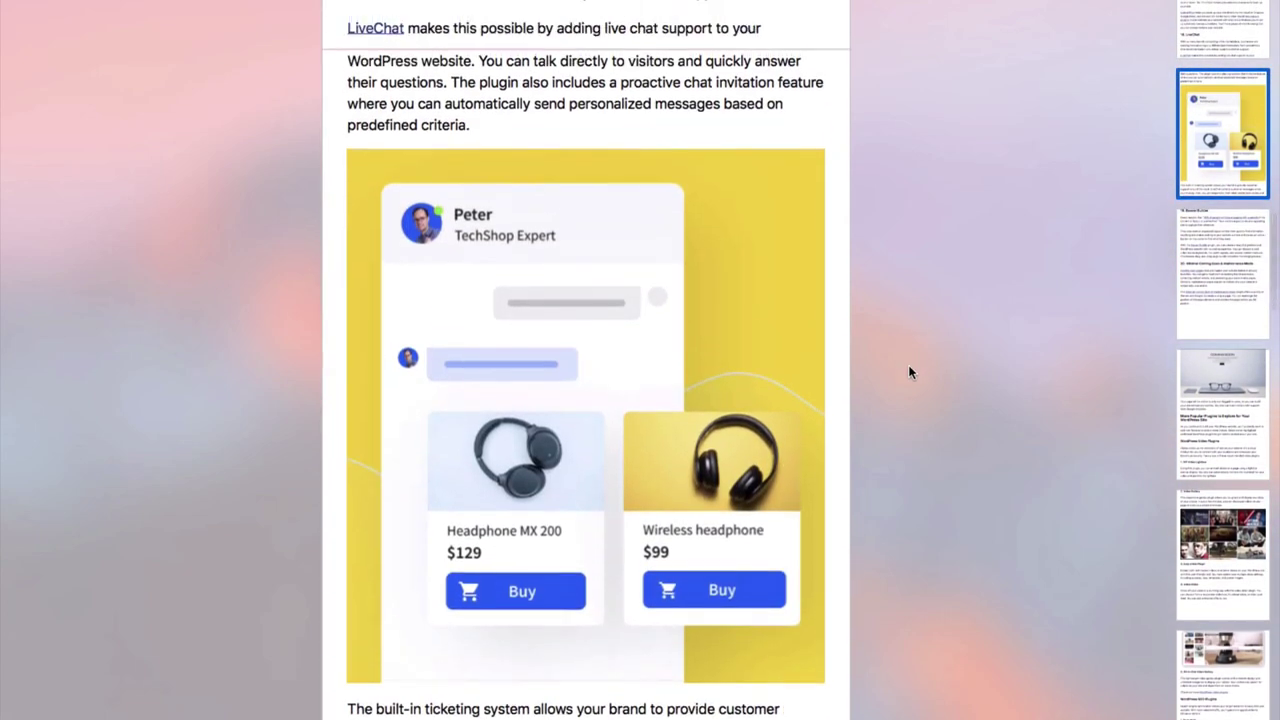
scroll(909, 385, "up", 10)
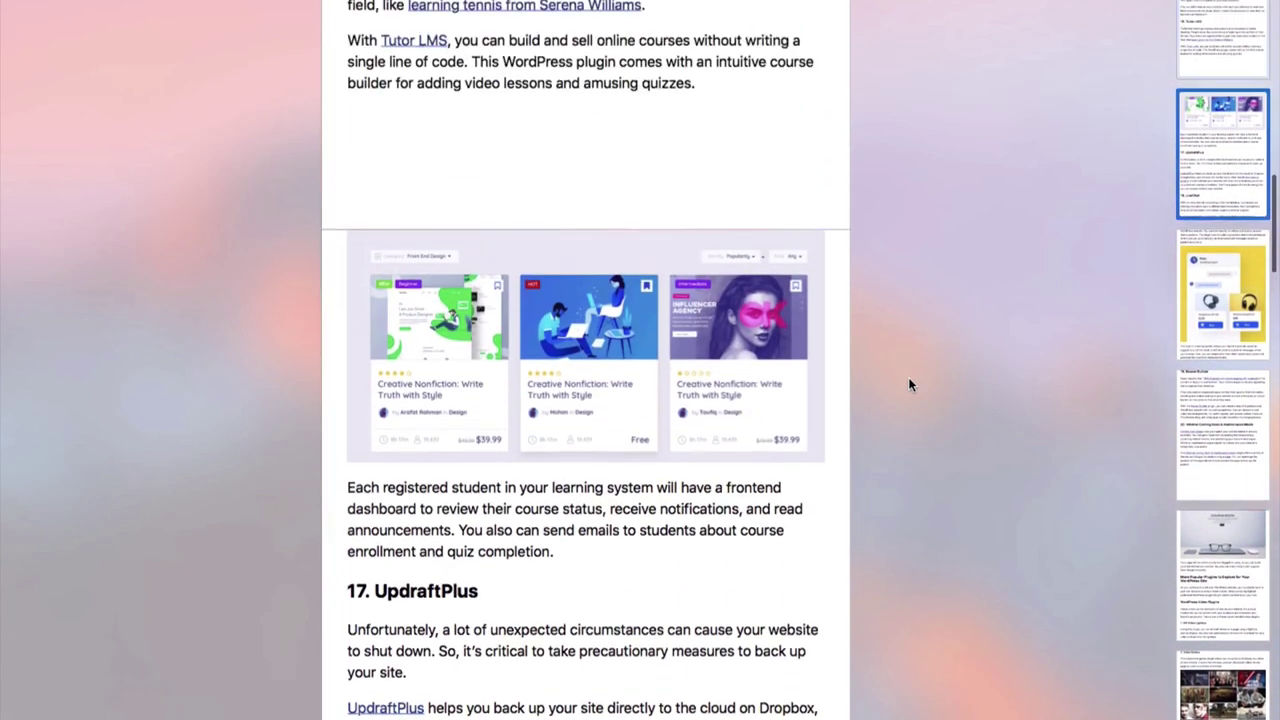
scroll(908, 410, "up", 10)
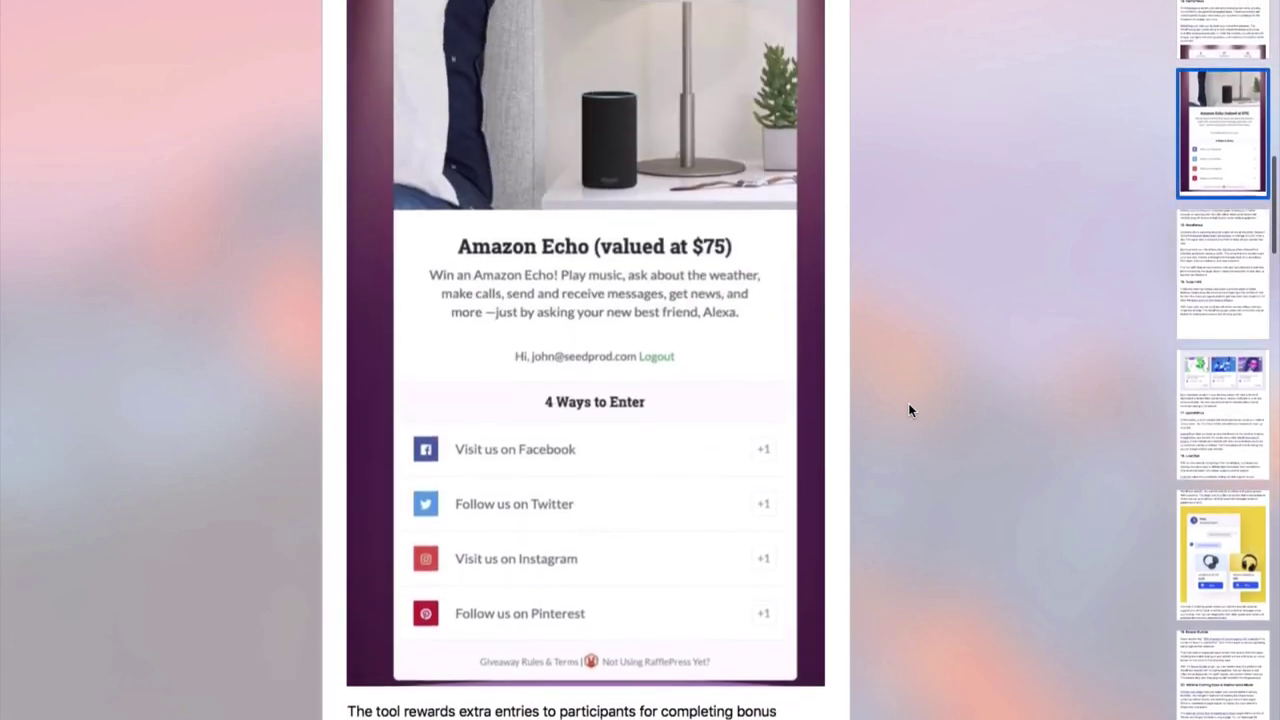
scroll(909, 418, "up", 10)
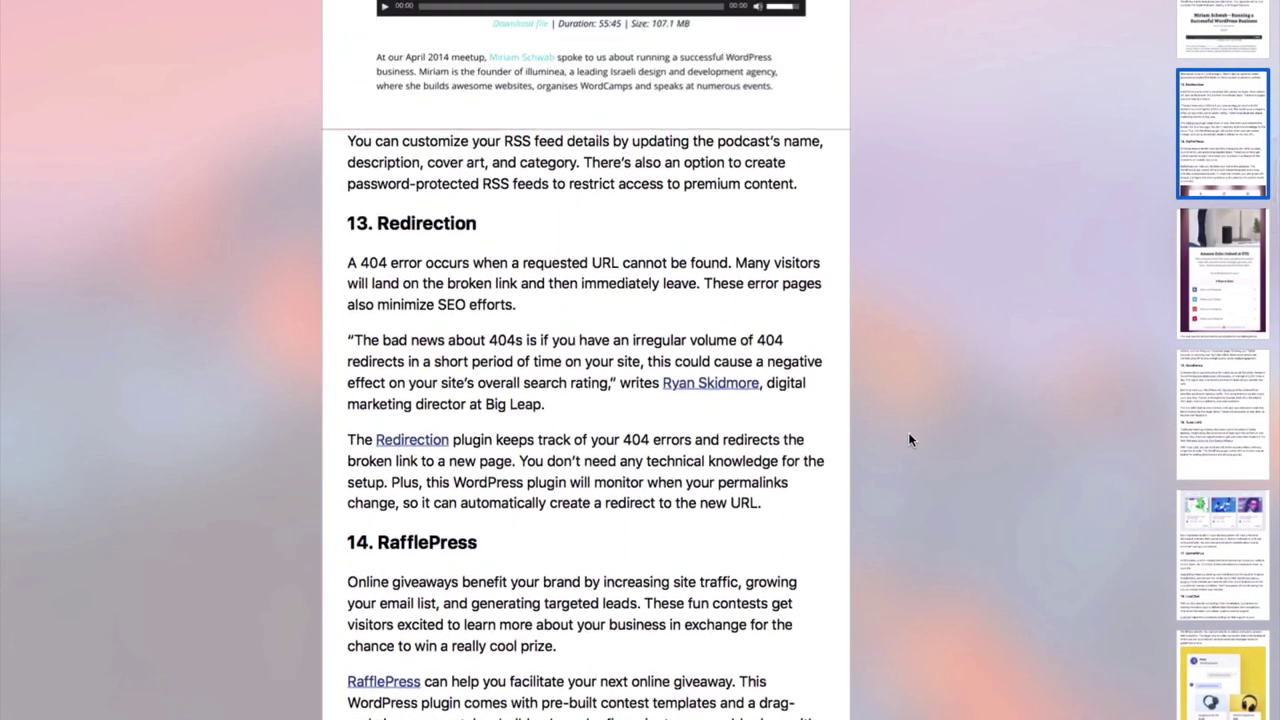
scroll(908, 438, "up", 10)
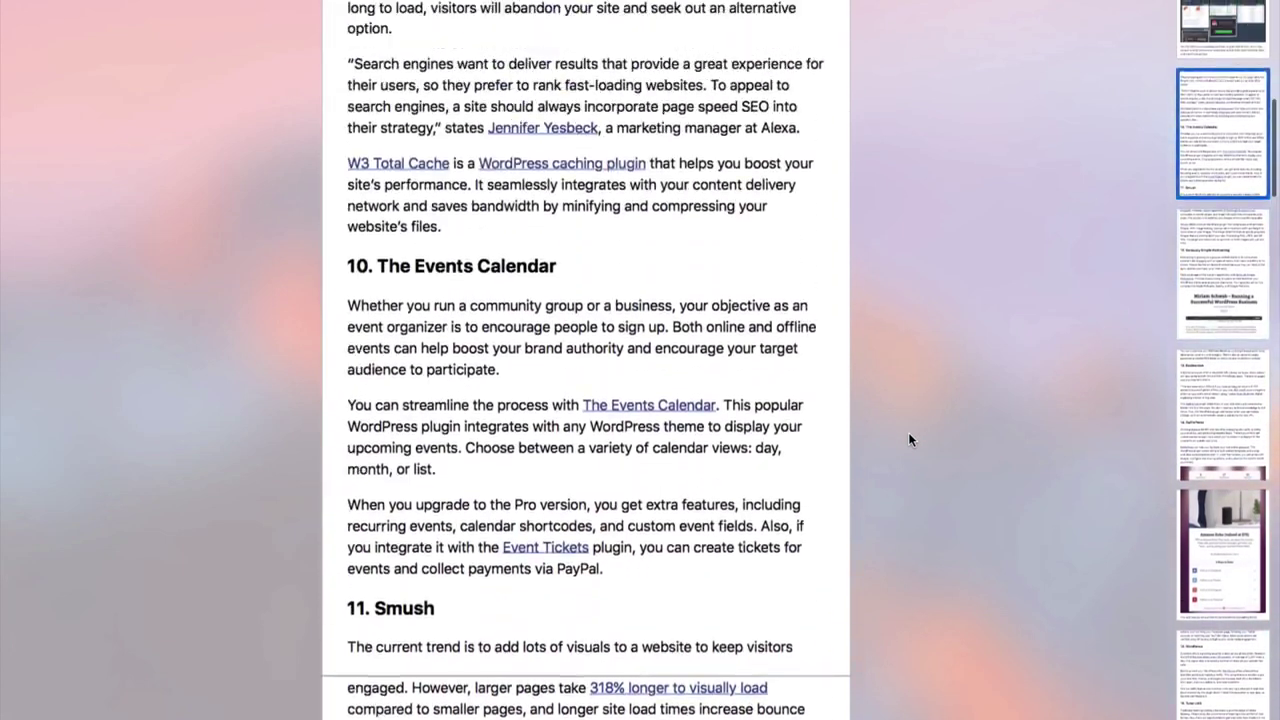
scroll(908, 438, "up", 10)
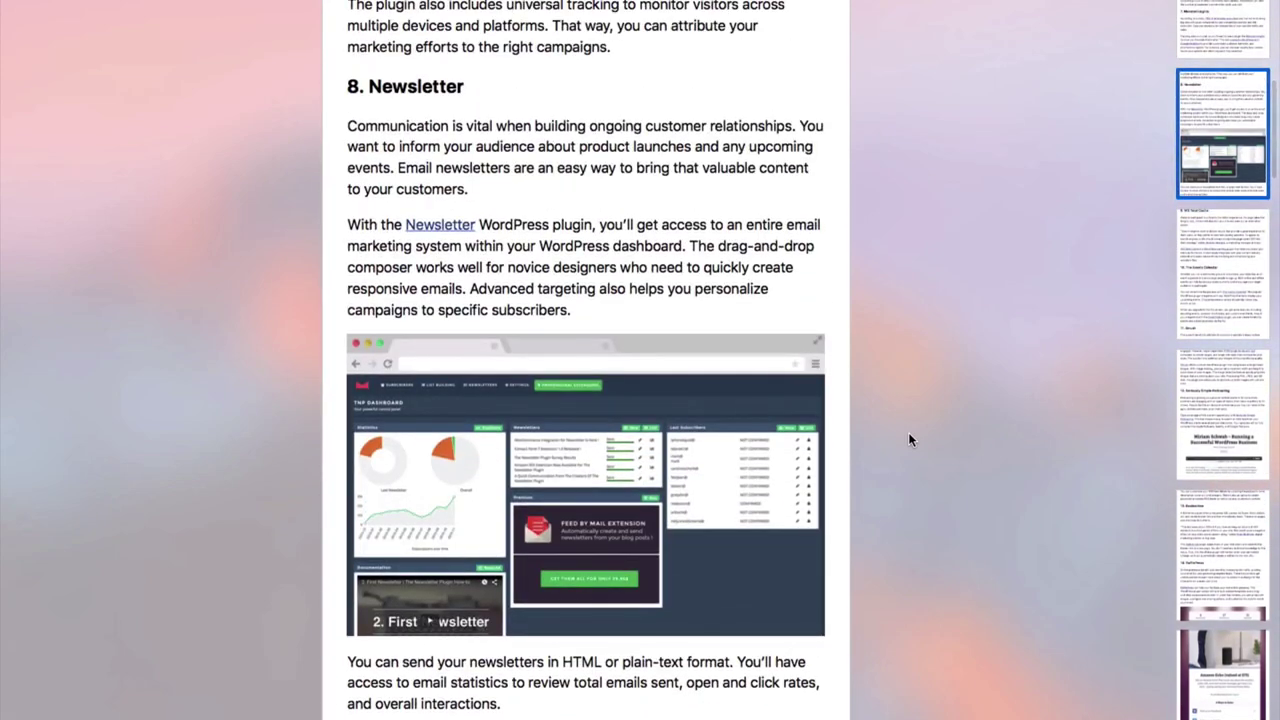
scroll(908, 438, "up", 10)
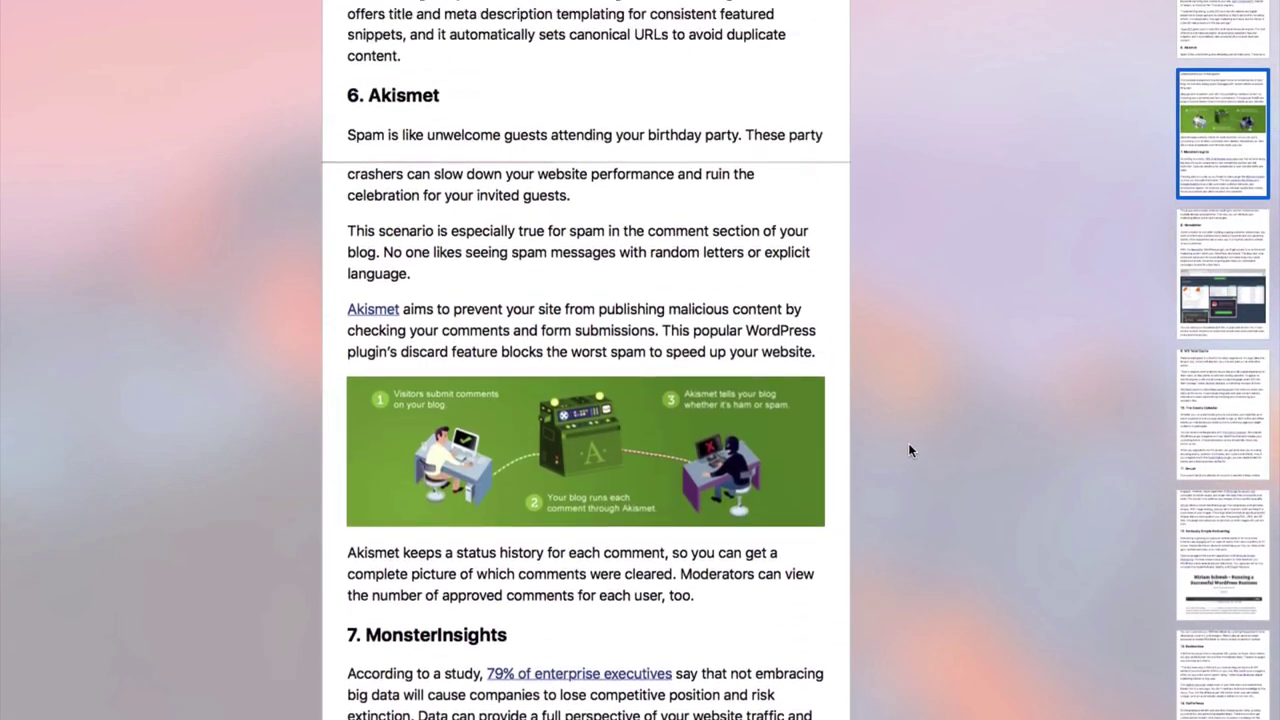
scroll(908, 443, "up", 10)
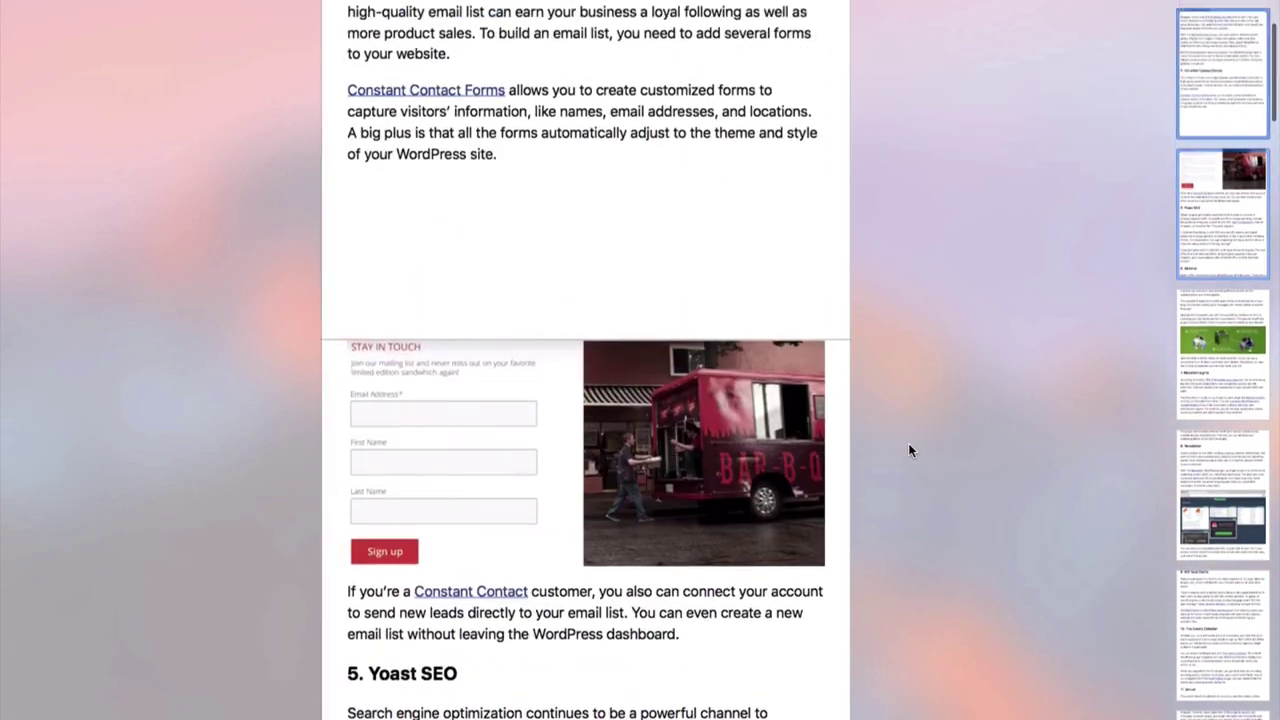